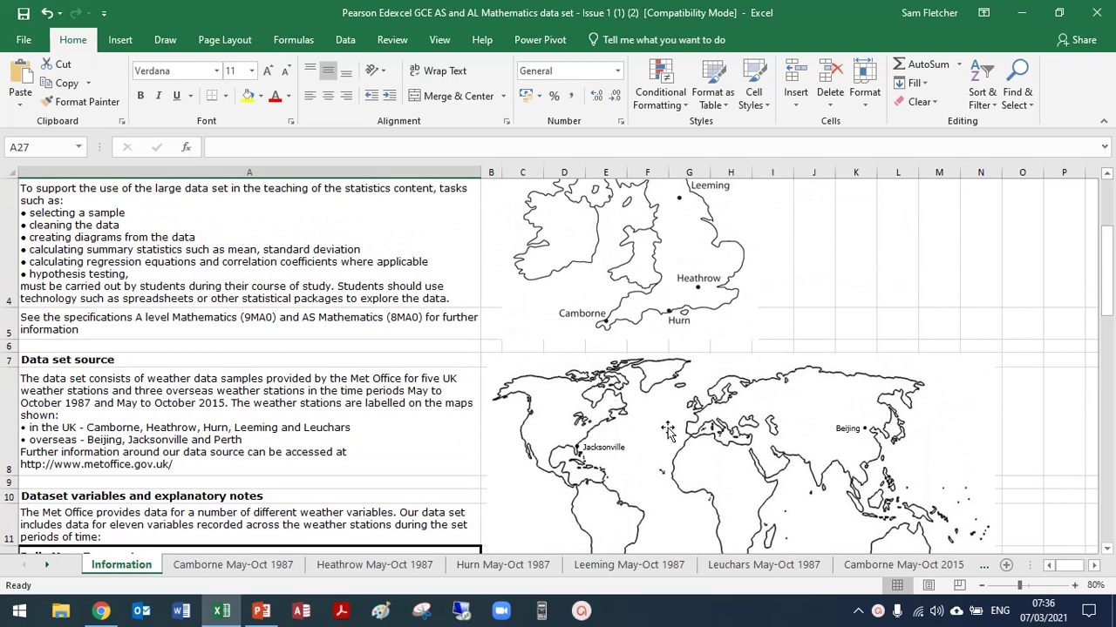
Step: Review the Information sheet, open the Camborne May-Oct 1987 sheet, and inspect the n/a entries under Daily Total Sunshine
scroll(897, 490, "down", 1)
scroll(702, 276, "up", 2)
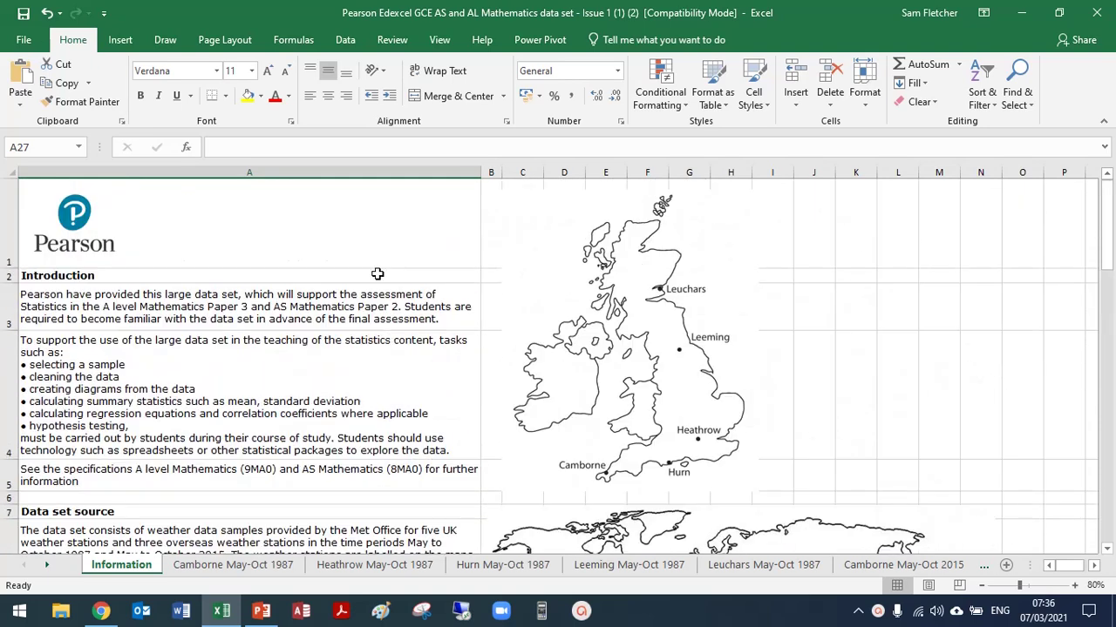
left_click(235, 567)
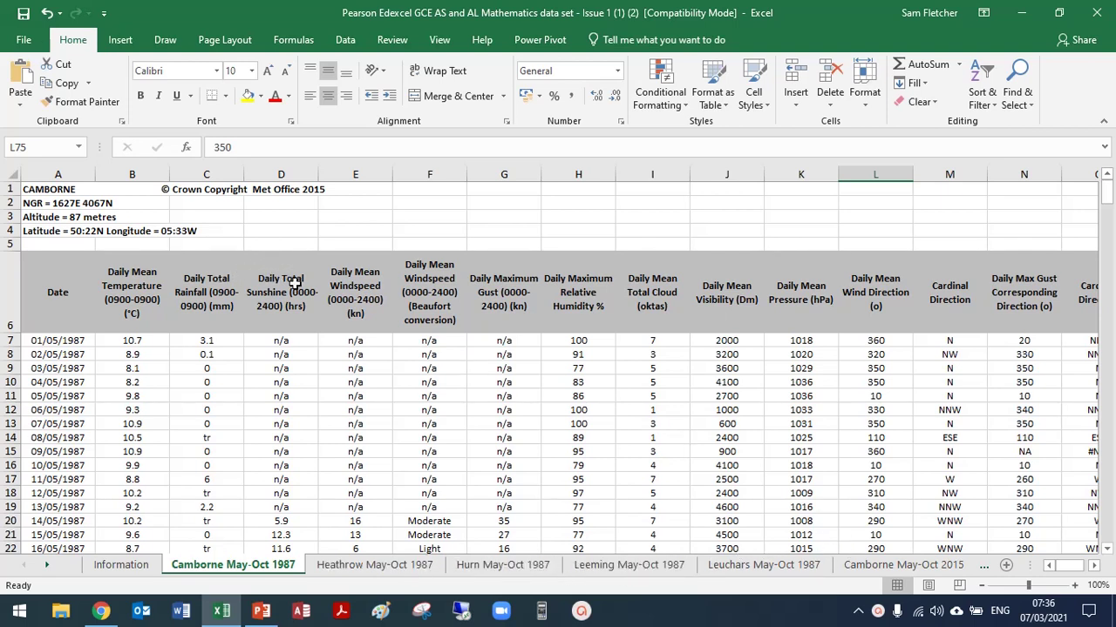
left_click(300, 343)
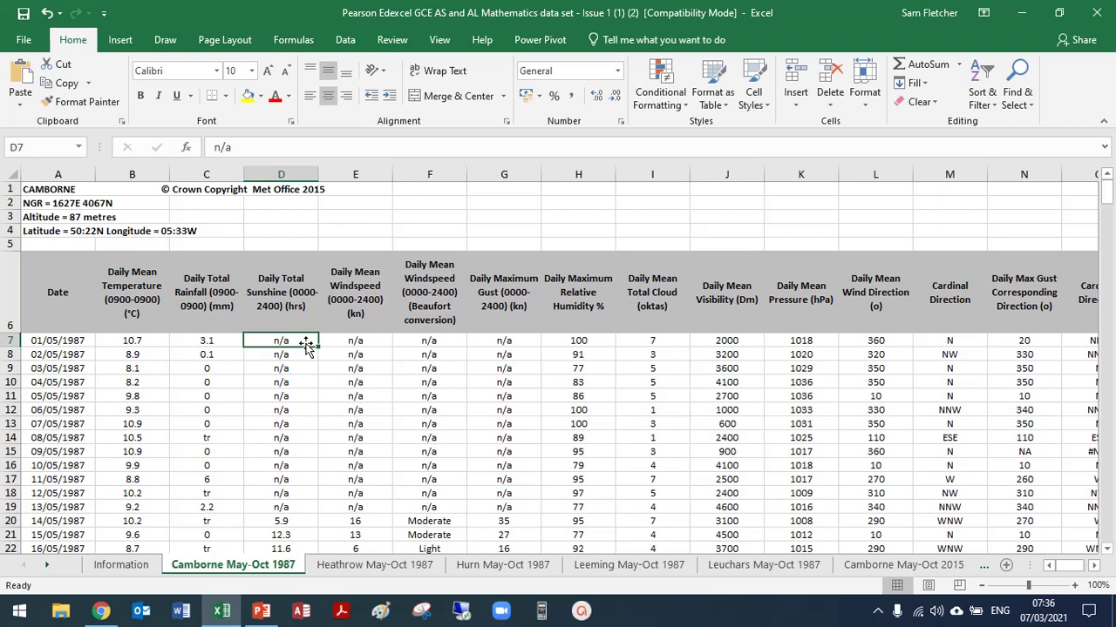
left_click(294, 533)
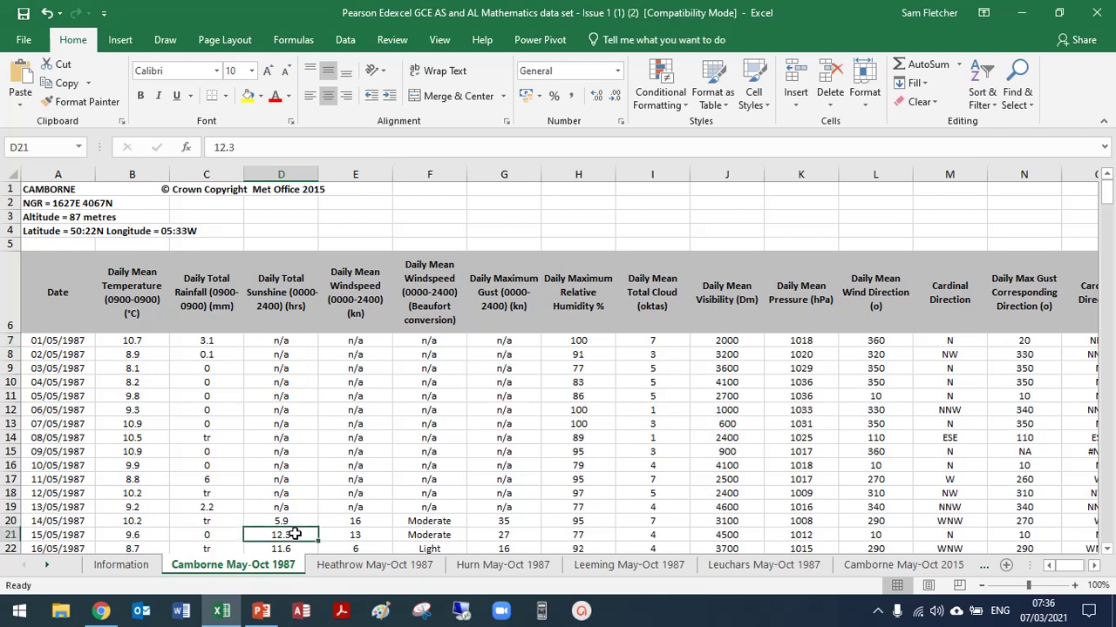
left_click(297, 341)
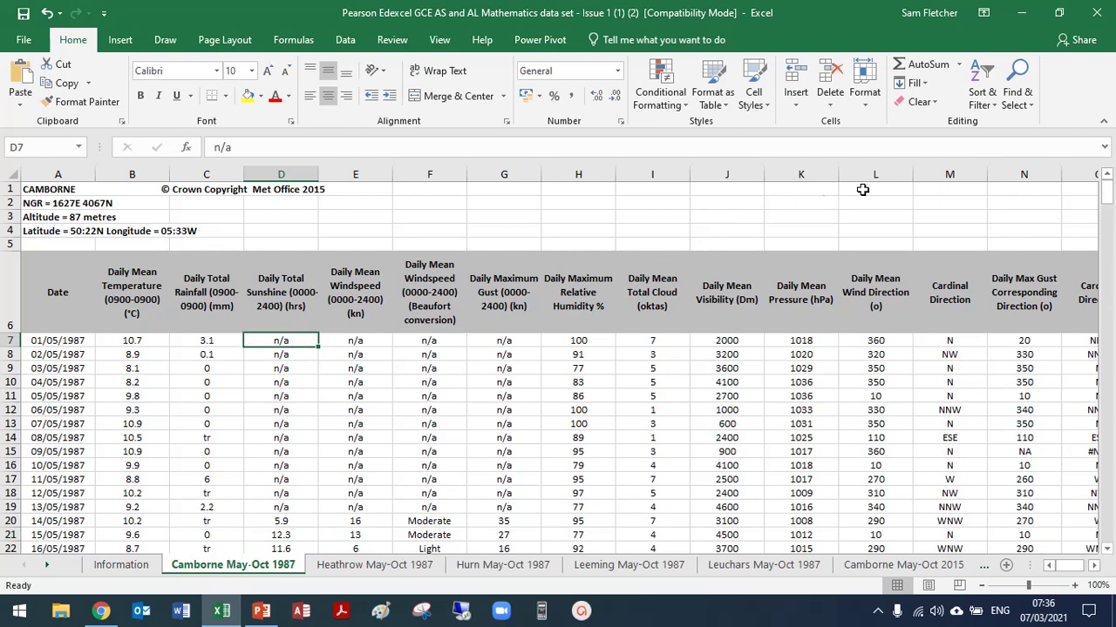
Step: Replace every n/a in the whole workbook with a blank, matching entire cell contents
left_click(1022, 105)
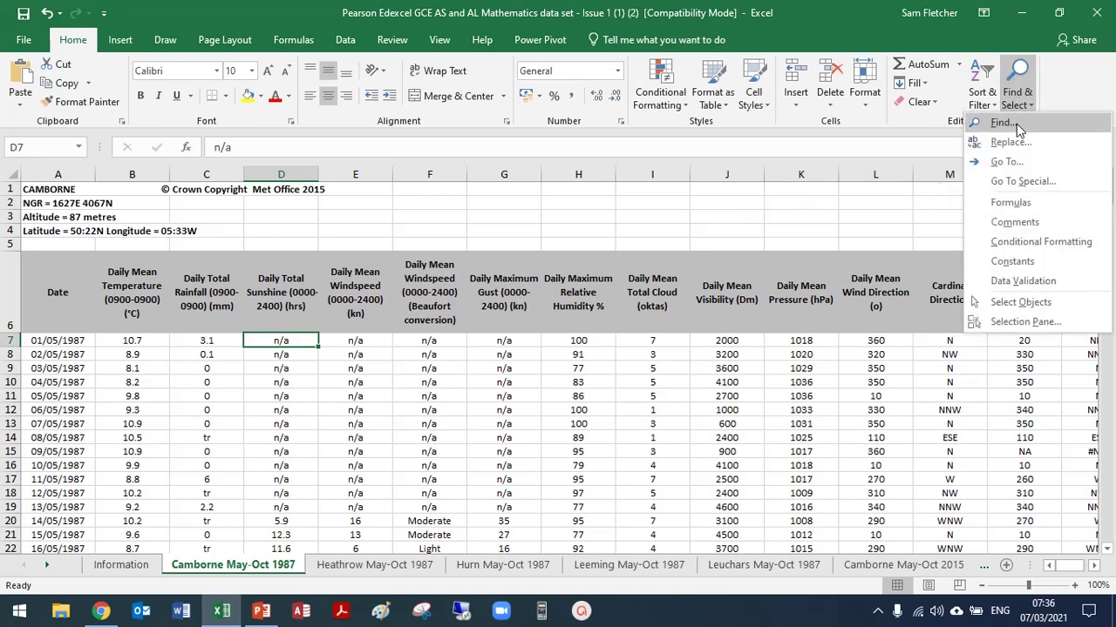
left_click(1016, 124)
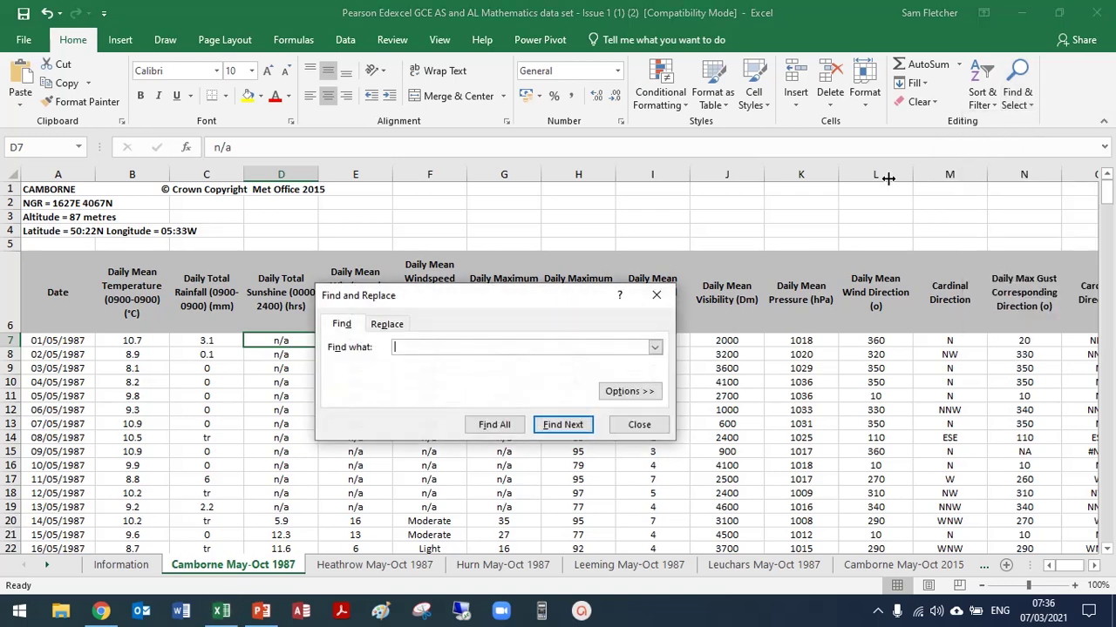
left_click(386, 331)
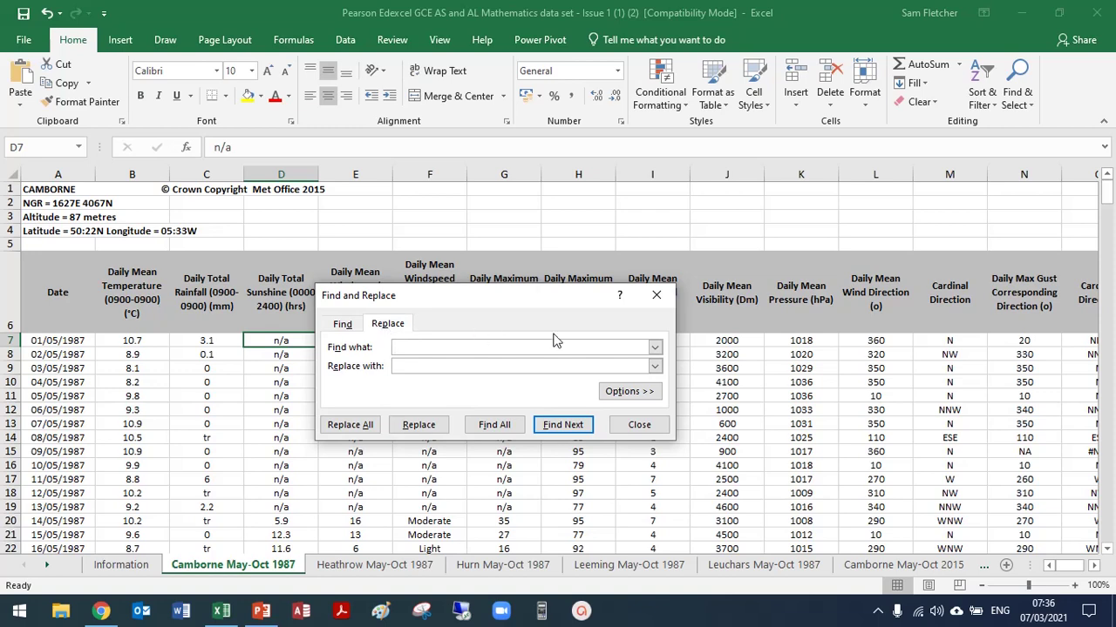
type("n/a")
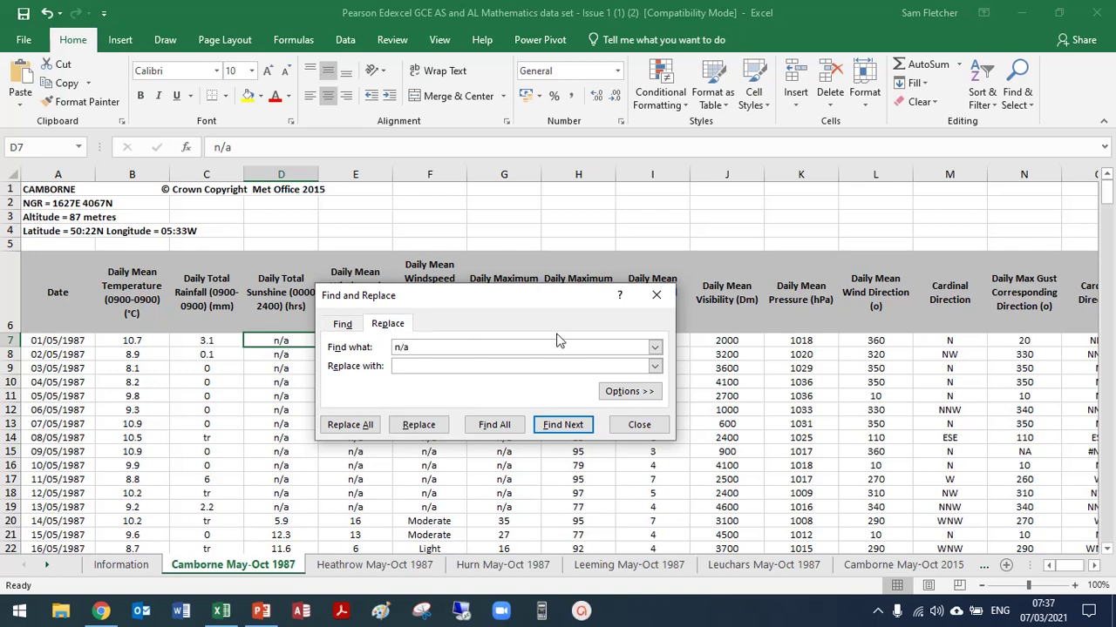
left_click(631, 392)
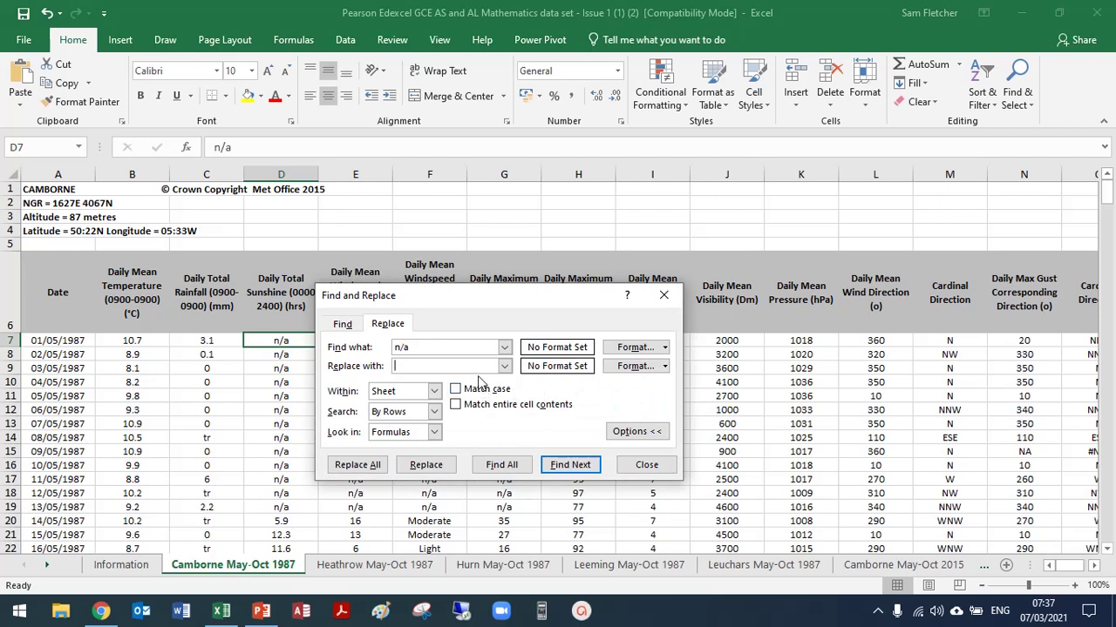
left_click(435, 392)
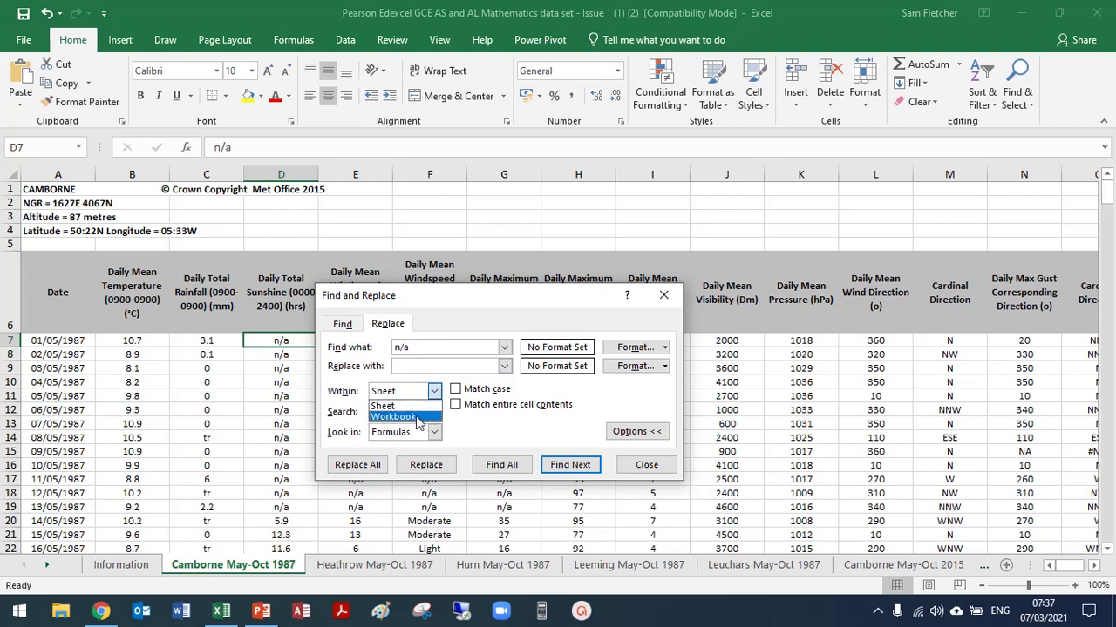
left_click(417, 417)
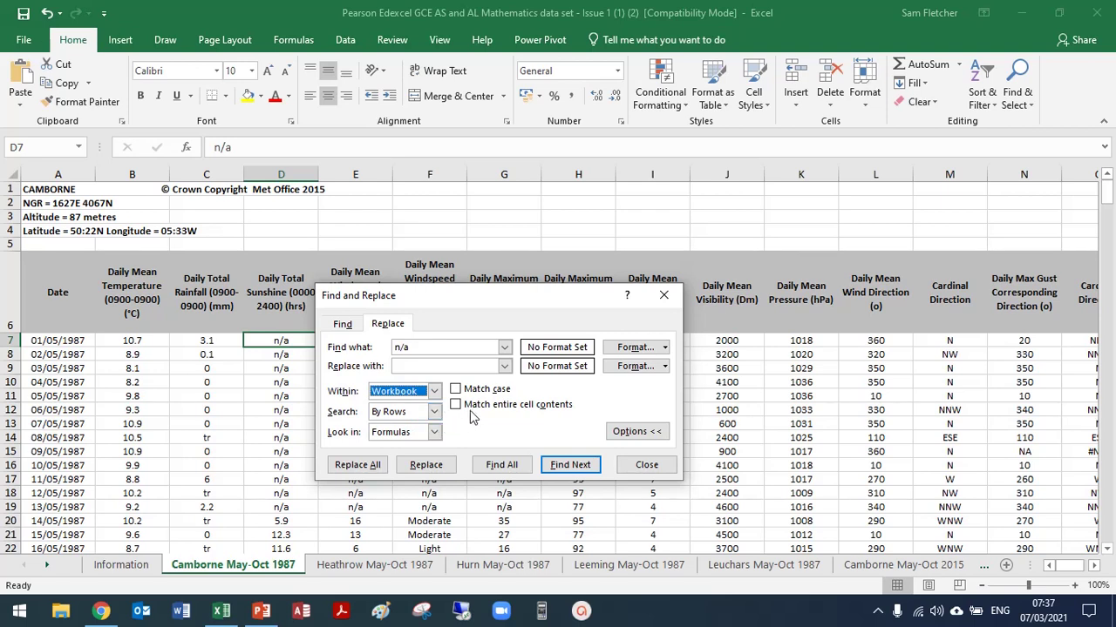
left_click(491, 410)
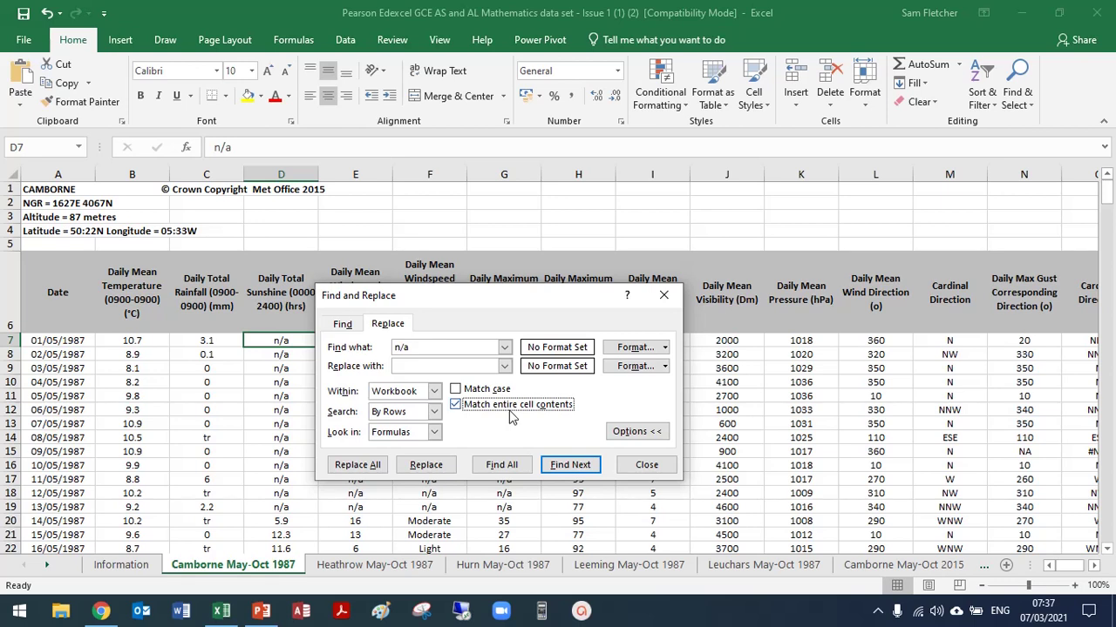
left_click(356, 467)
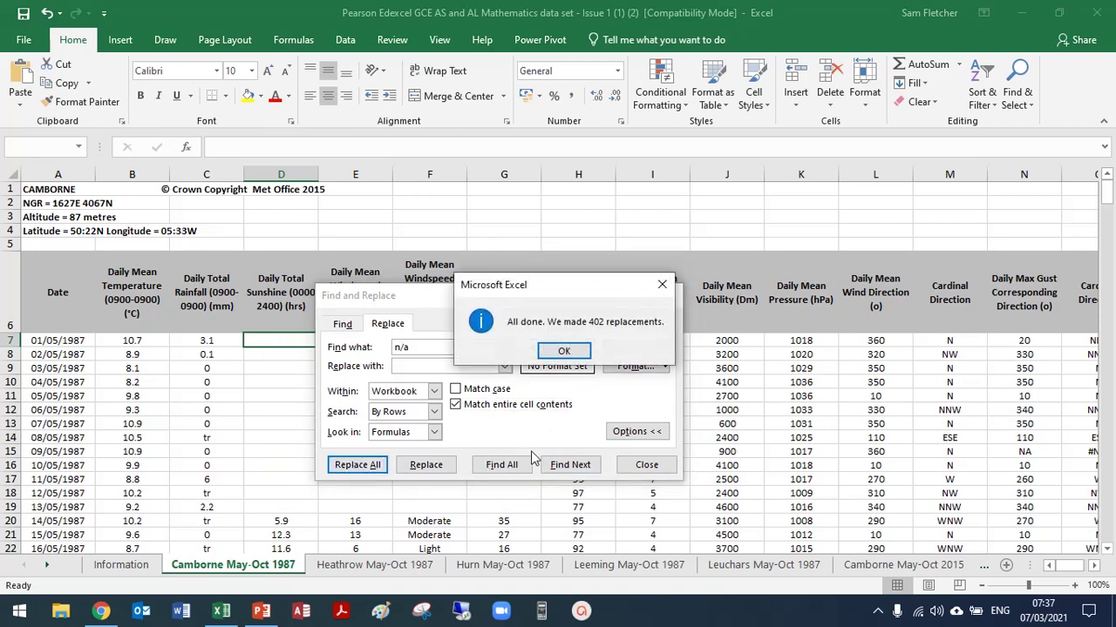
left_click(564, 351)
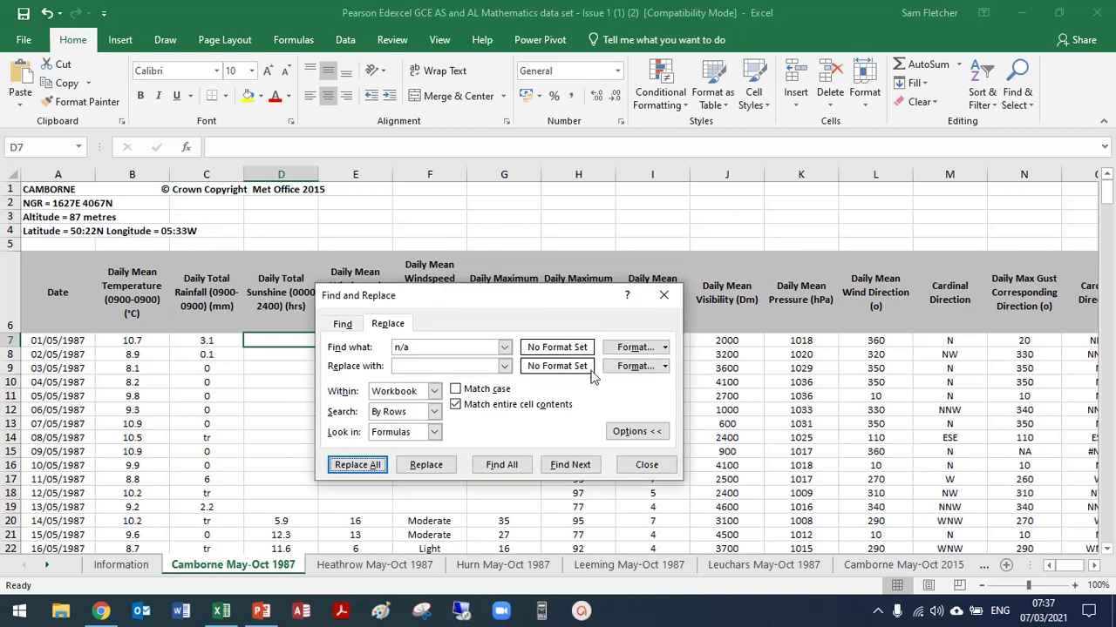
left_click(652, 466)
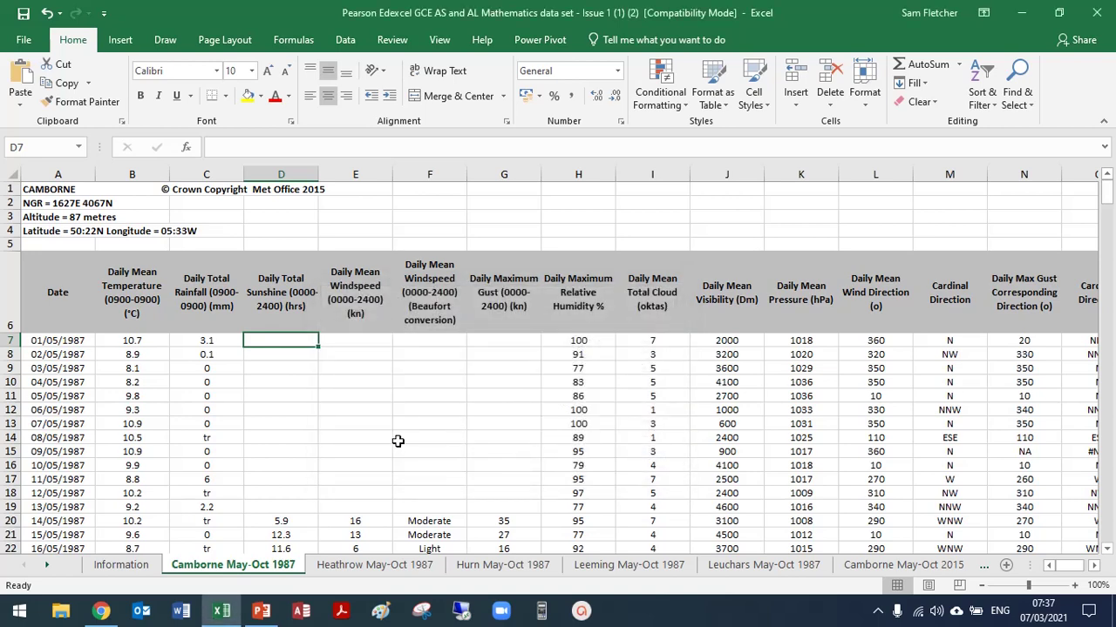
Step: Inspect a tr rainfall entry and note the trace range 0 - 0.05 in cell E10 and its midpoint 0.025 in E11
scroll(323, 382, "down", 1)
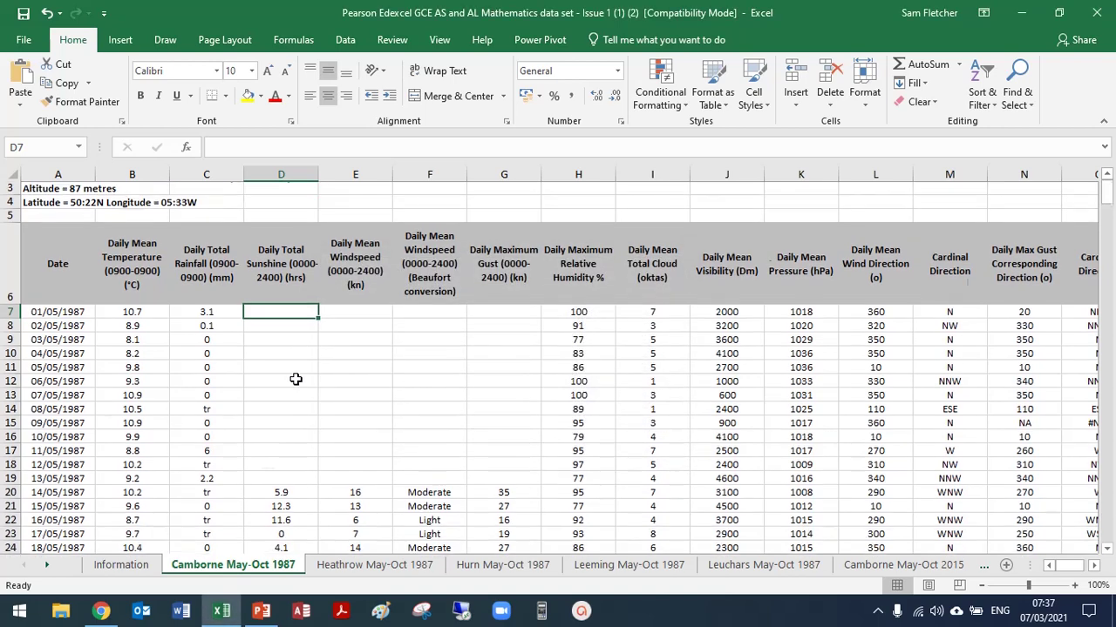
left_click(225, 396)
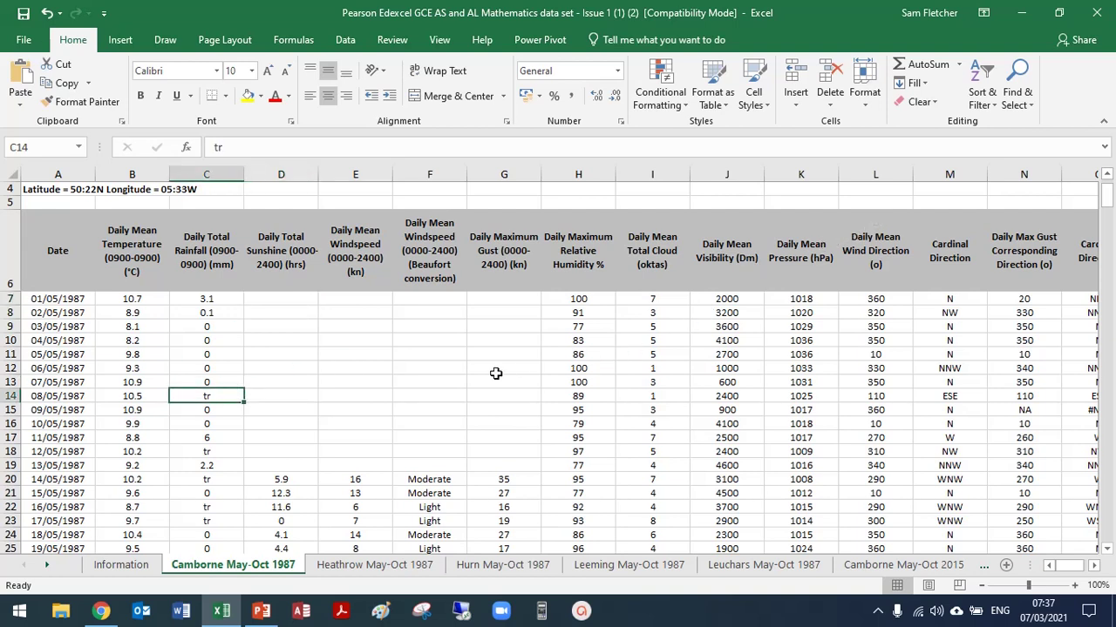
left_click(354, 333)
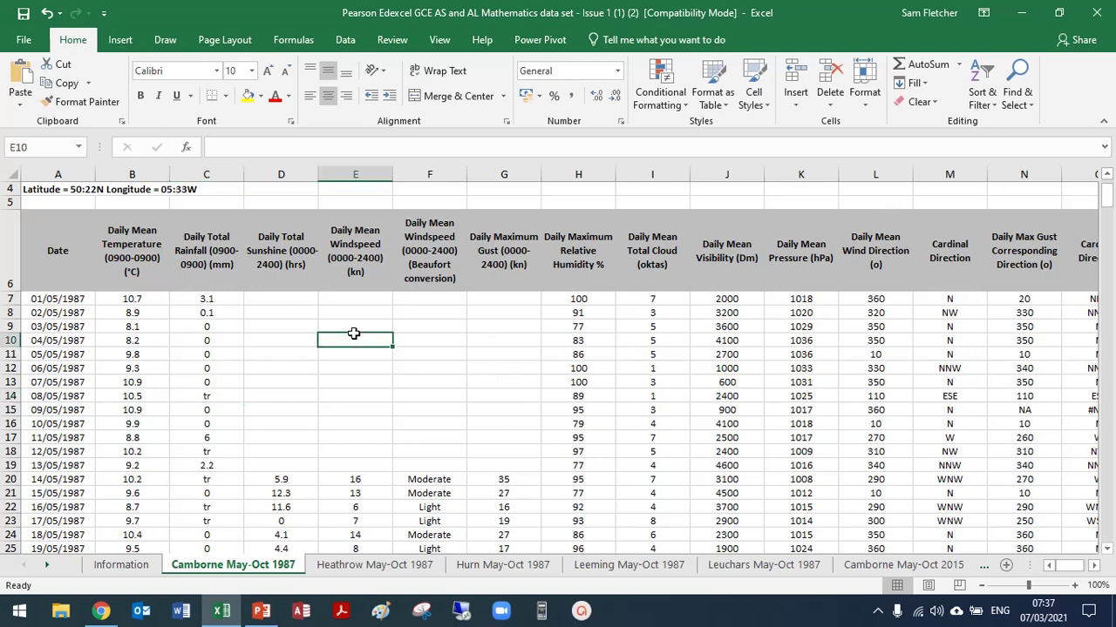
type("0 -")
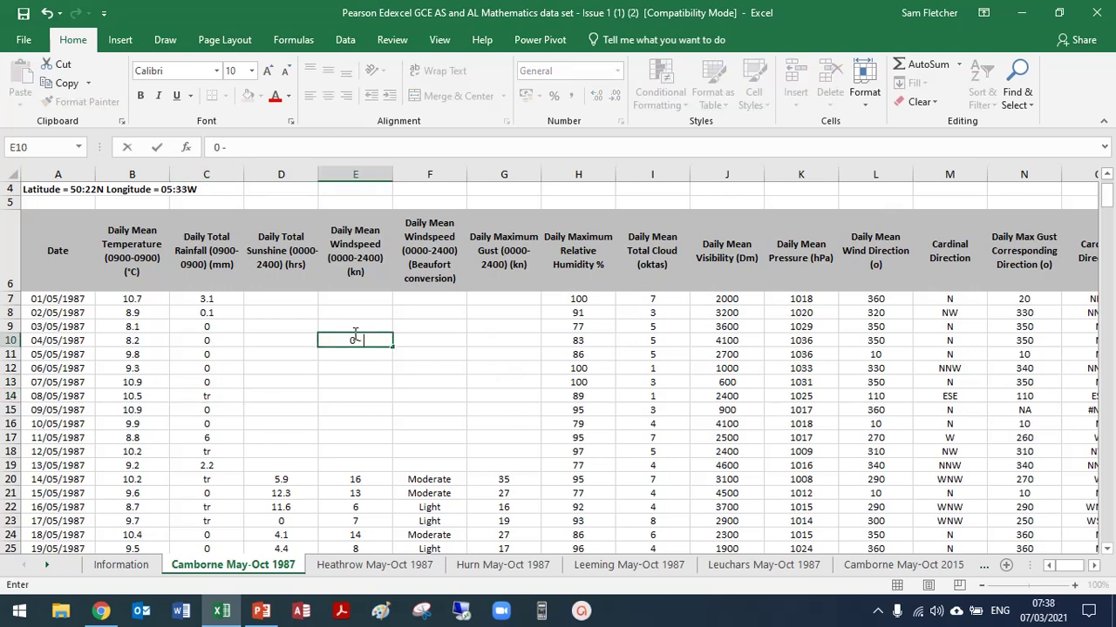
type(" 0.05")
key("Return")
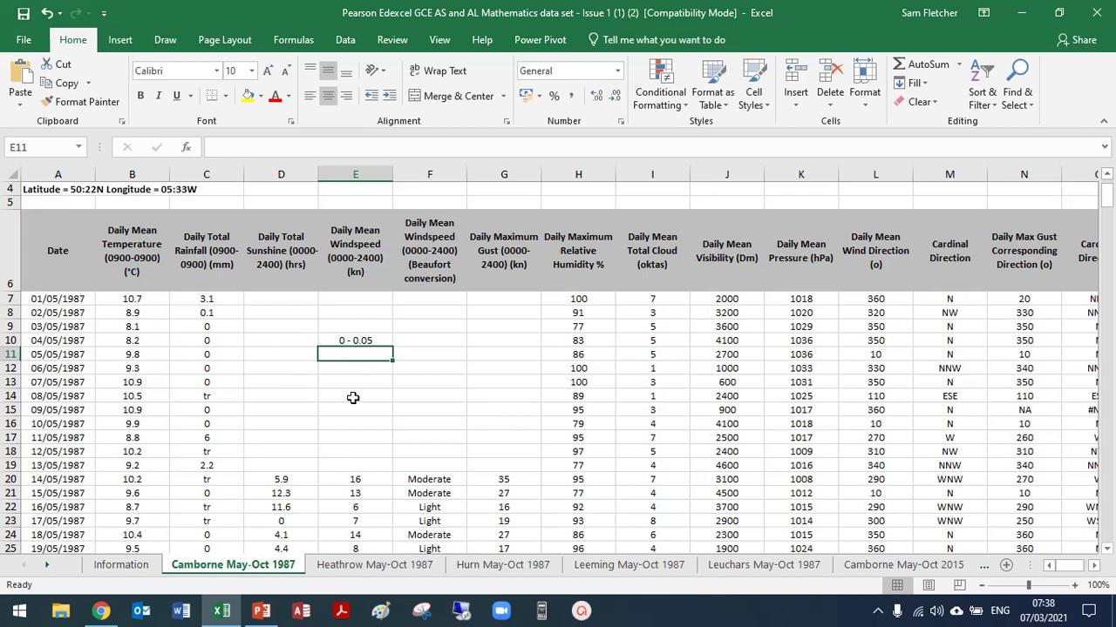
type("0.025")
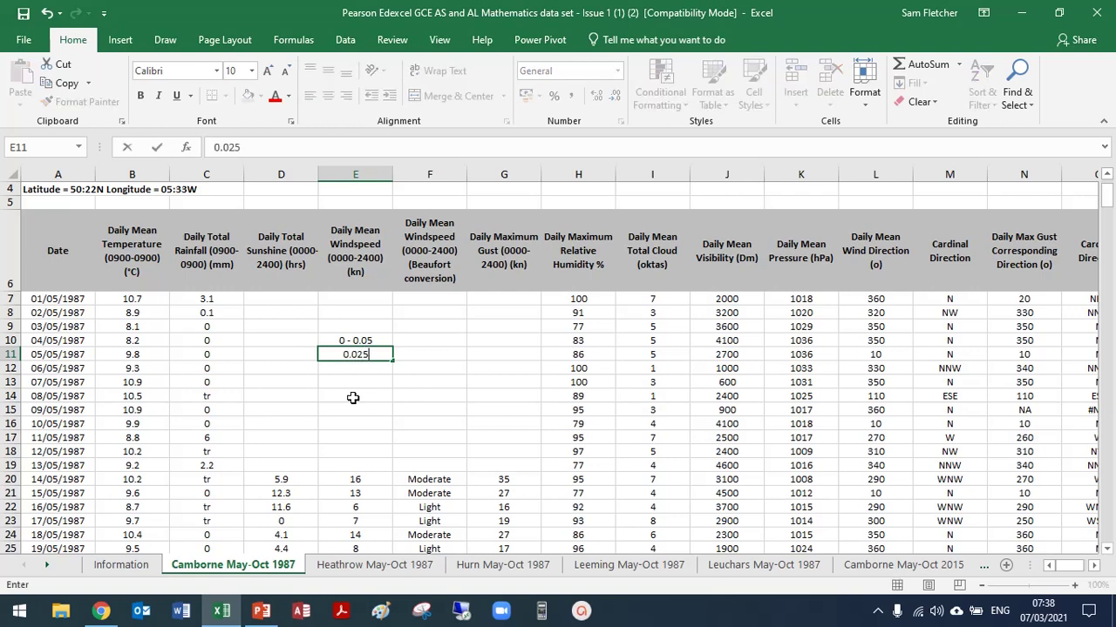
key("Return")
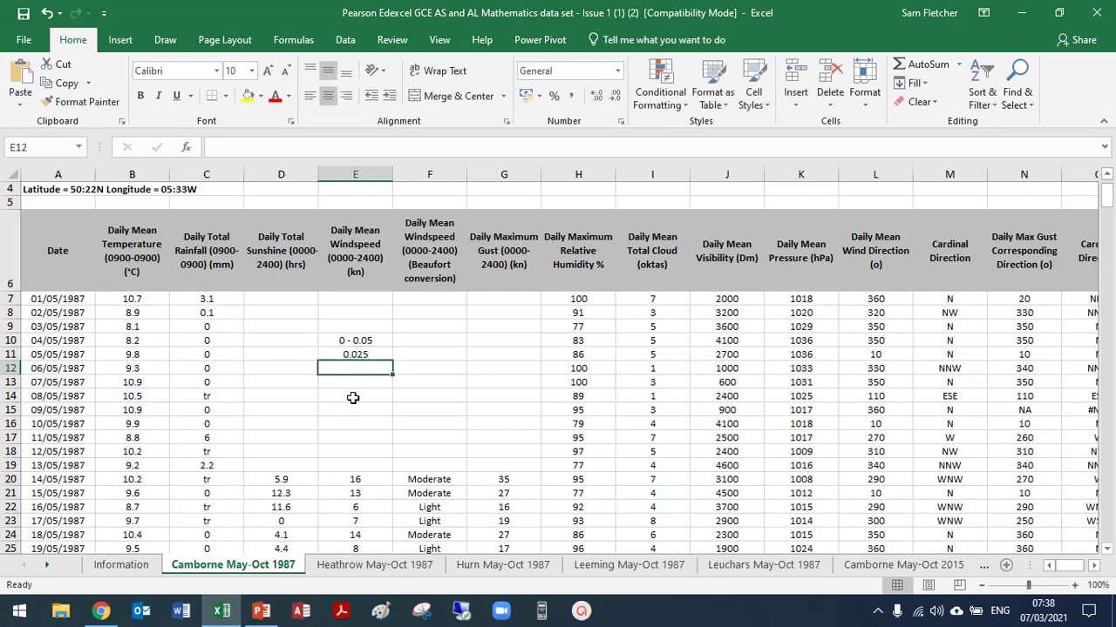
Step: Replace every tr in the whole workbook with 0.025, matching entire cell contents
left_click(1014, 113)
left_click(1013, 120)
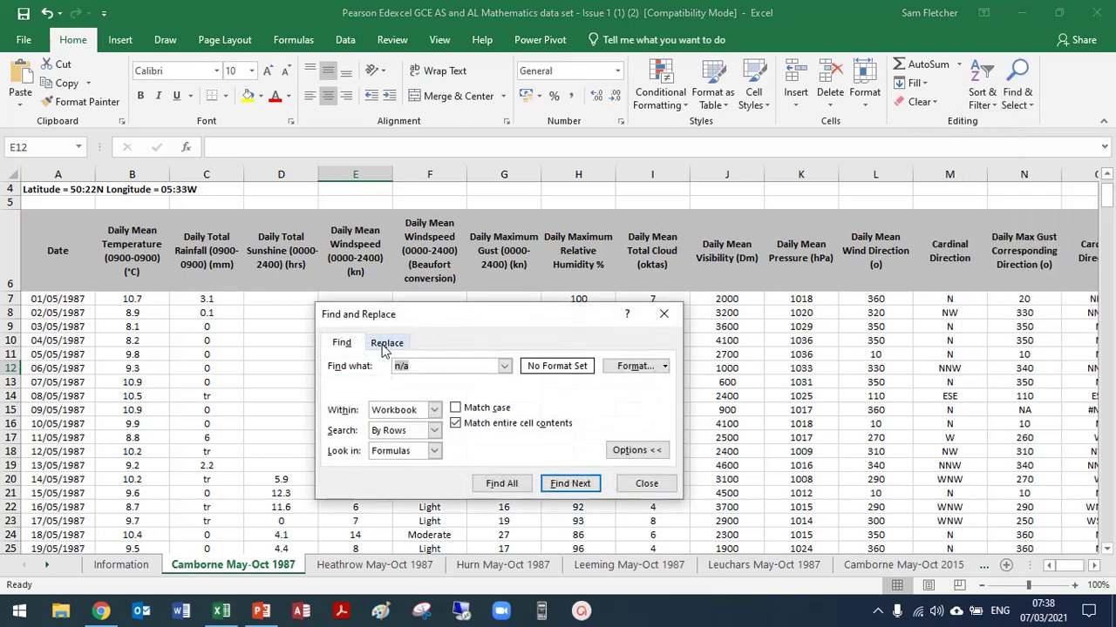
left_click(385, 343)
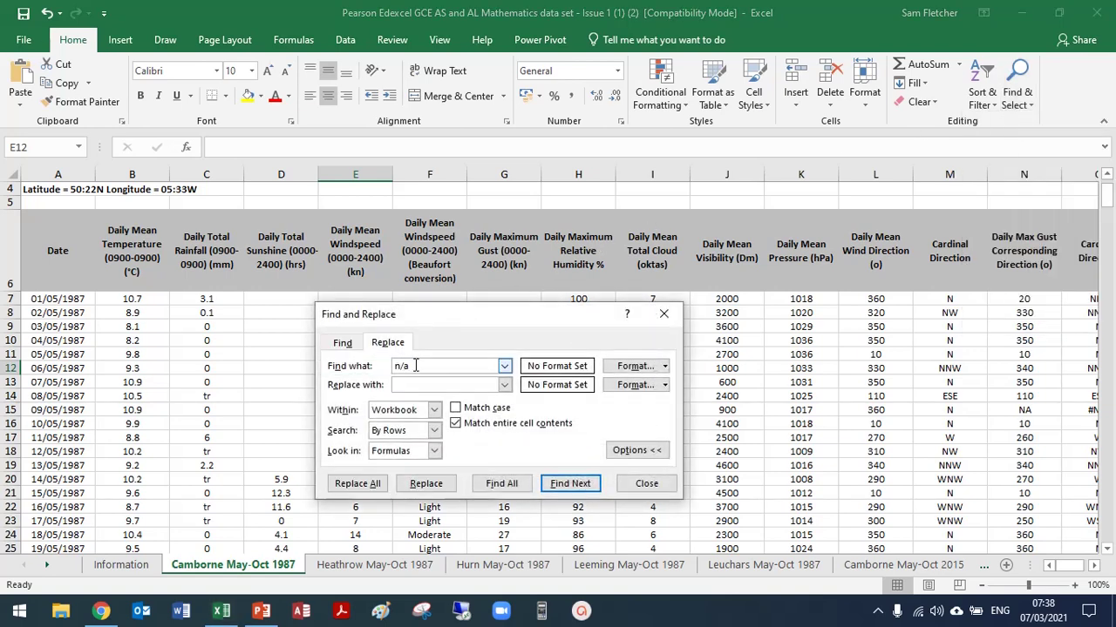
left_click_drag(415, 366, 393, 367)
type("tr")
left_click(409, 384)
type("0.05")
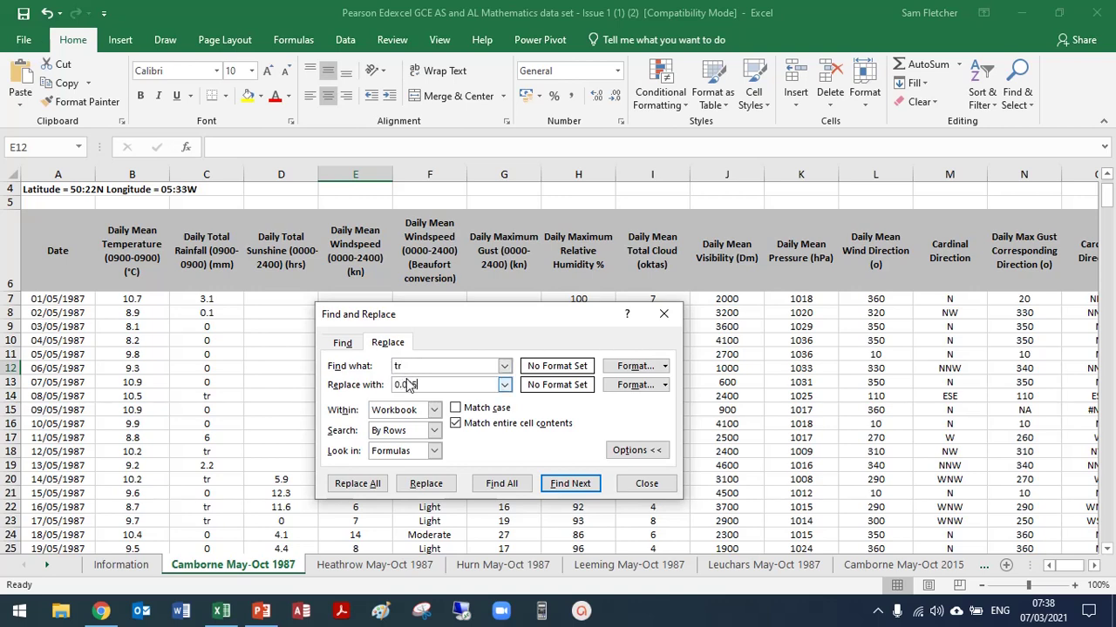
key("BackSpace")
type("25")
left_click(357, 487)
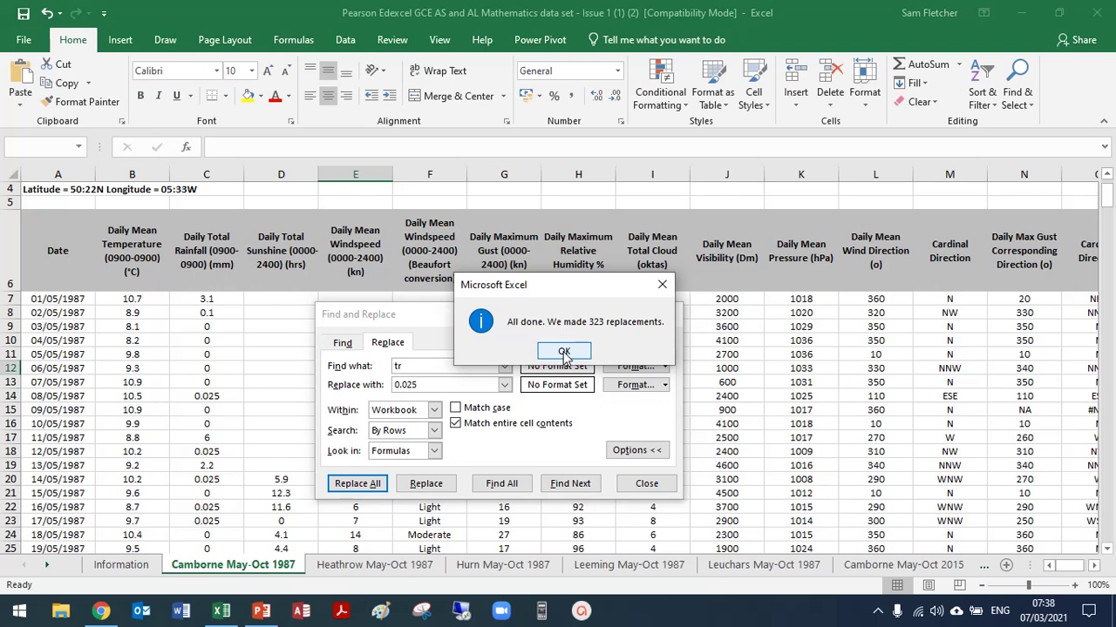
left_click(563, 352)
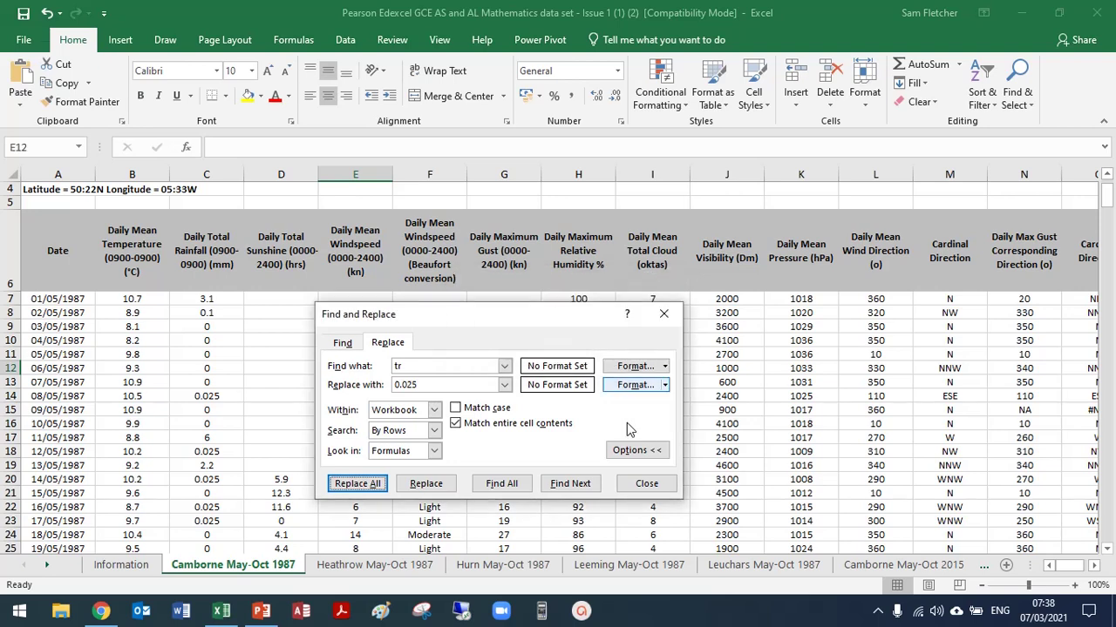
left_click(646, 487)
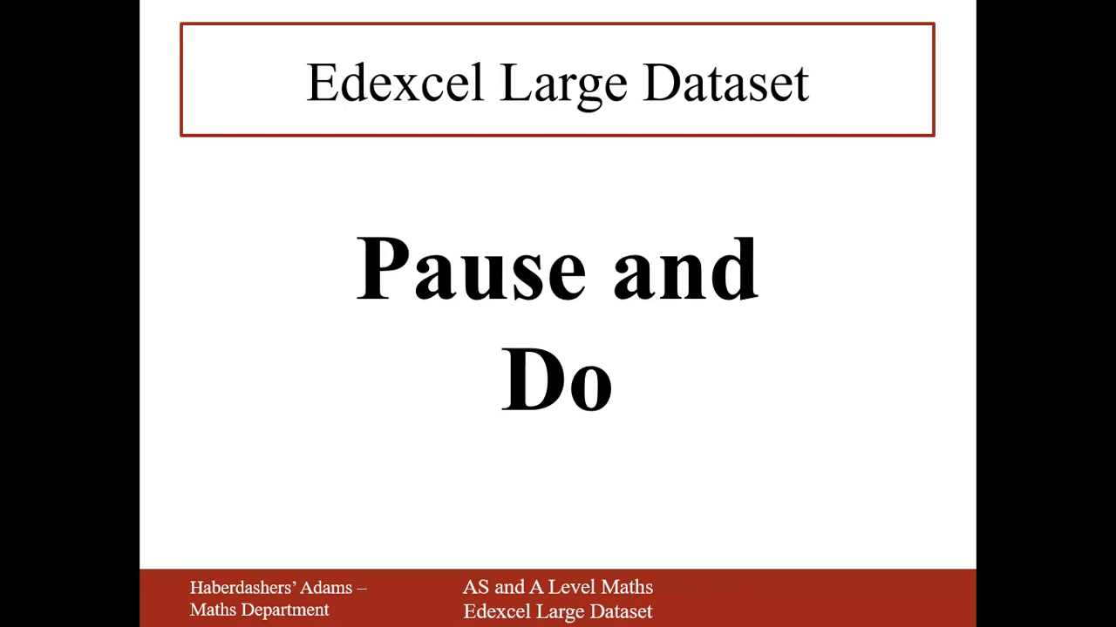
key("Right")
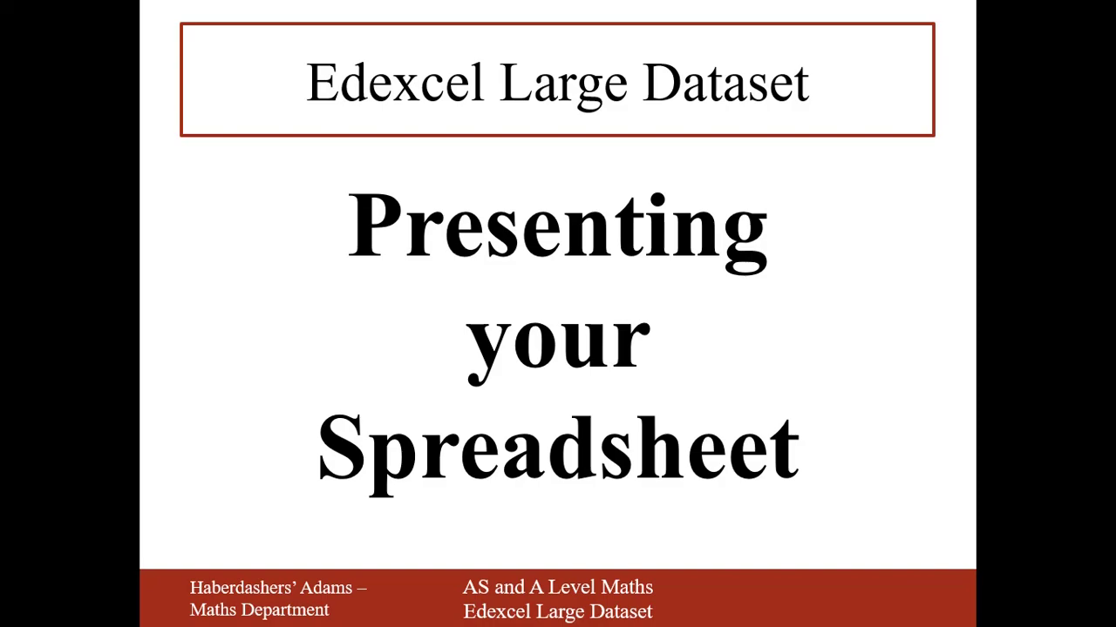
Step: Switch back to Excel and look through the data rows of the Camborne May-Oct 1987 sheet
key("alt+Tab")
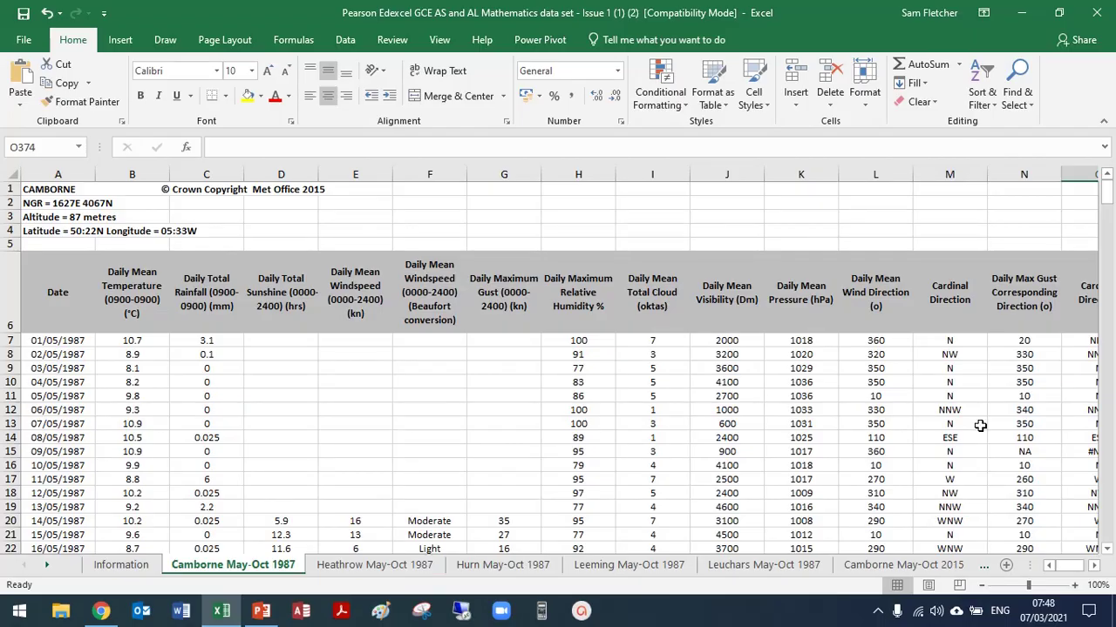
scroll(979, 426, "down", 4)
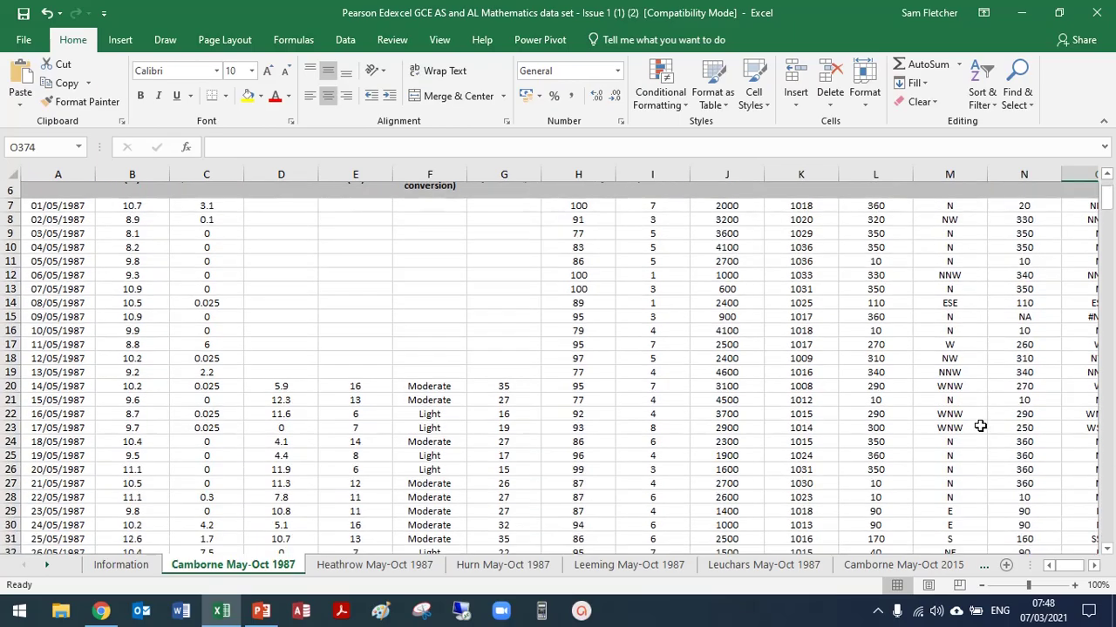
scroll(979, 425, "down", 11)
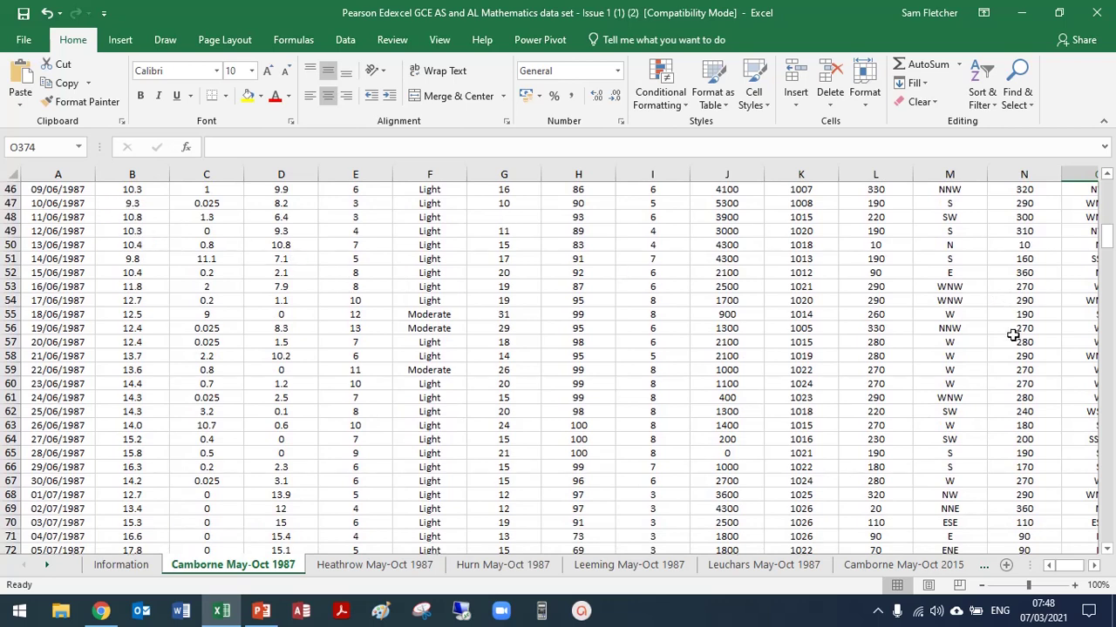
scroll(1013, 335, "up", 15)
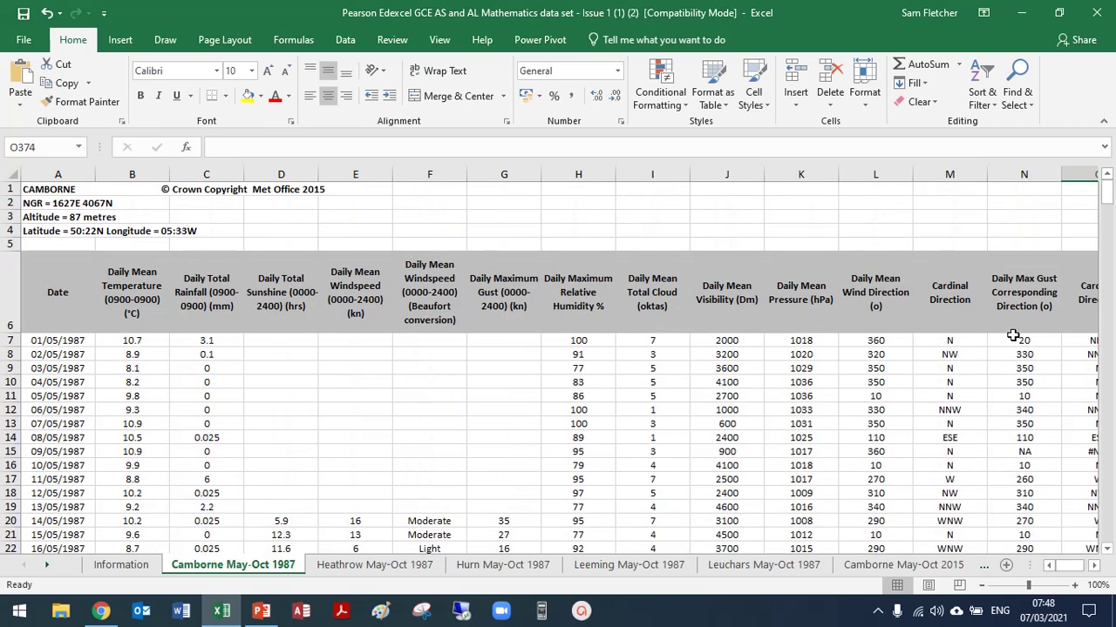
scroll(1012, 336, "down", 4)
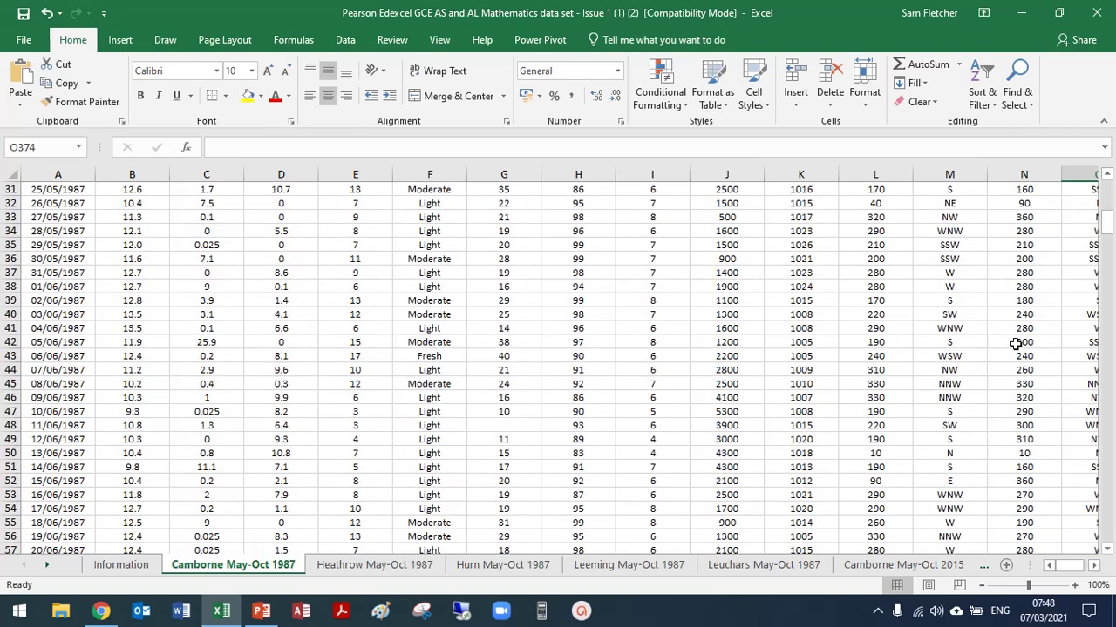
Step: Open the Heathrow May-Oct 1987 sheet and examine how its header row behaves while moving through the data rows
scroll(1015, 344, "up", 4)
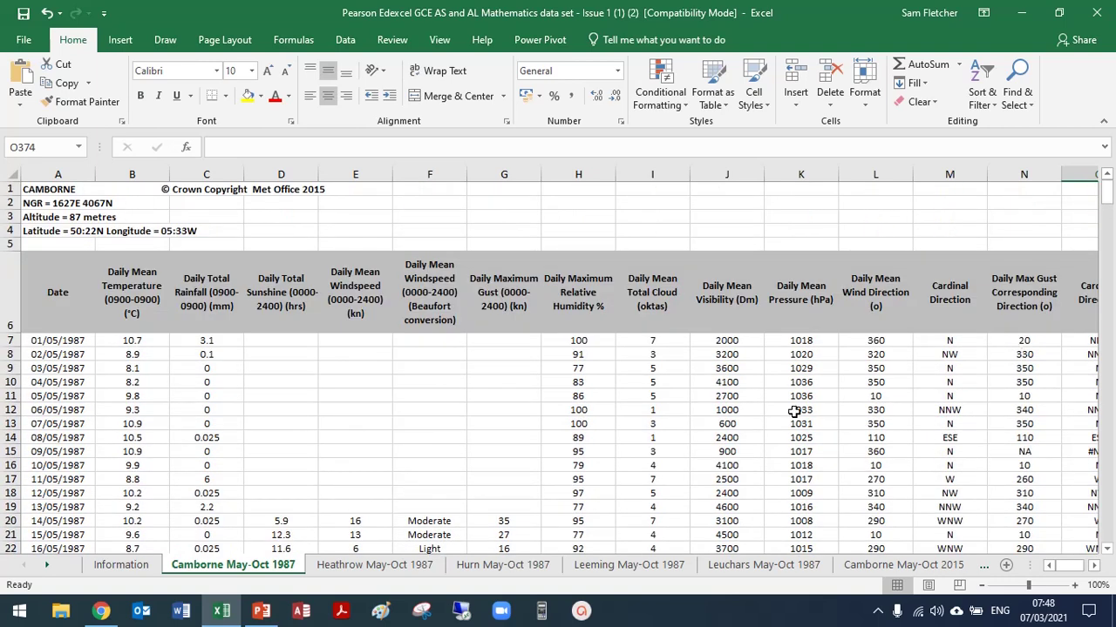
left_click(369, 567)
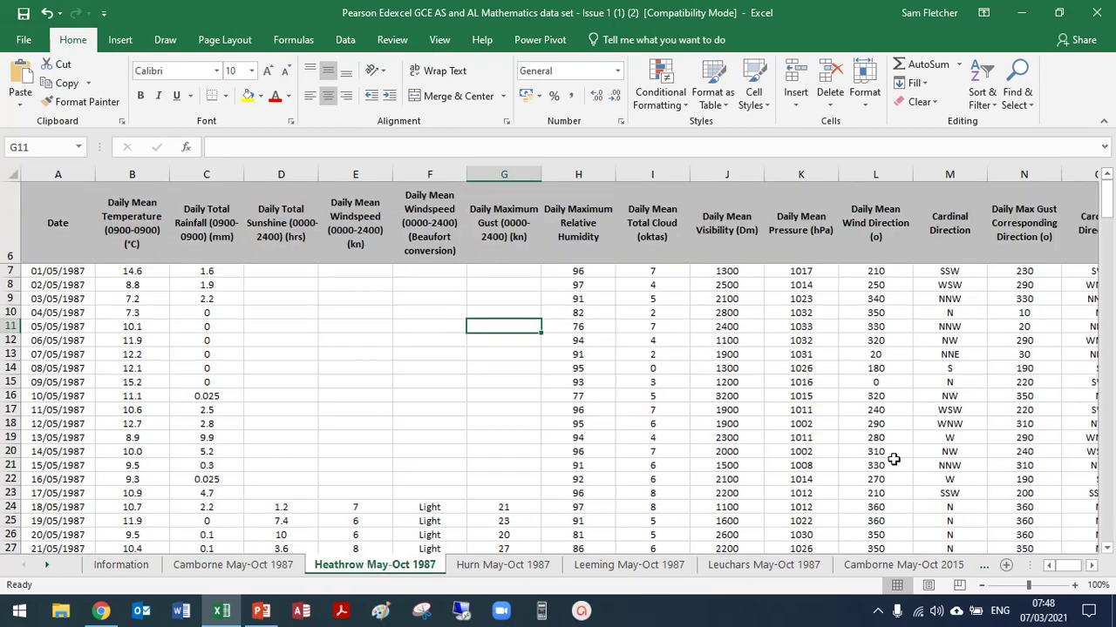
scroll(876, 453, "down", 1)
scroll(876, 454, "down", 9)
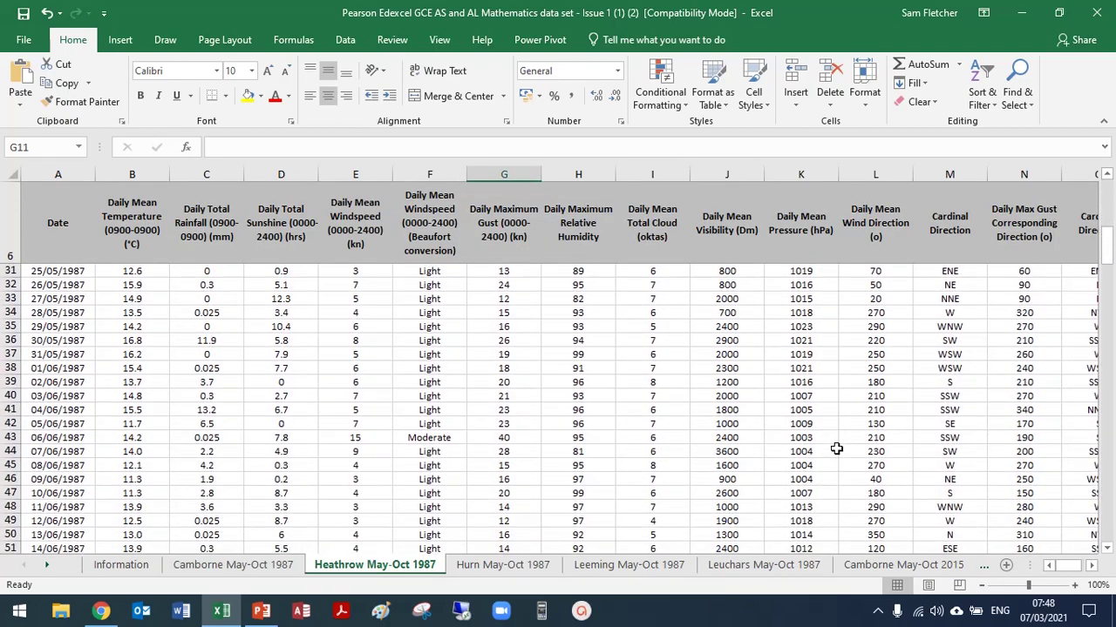
scroll(836, 449, "down", 8)
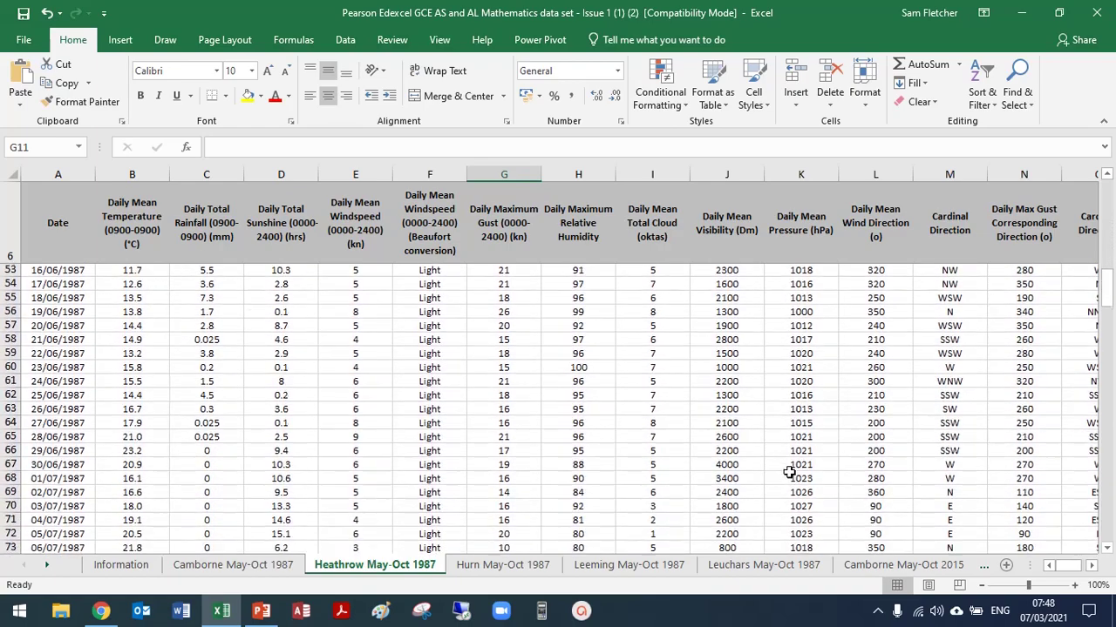
scroll(789, 472, "down", 1)
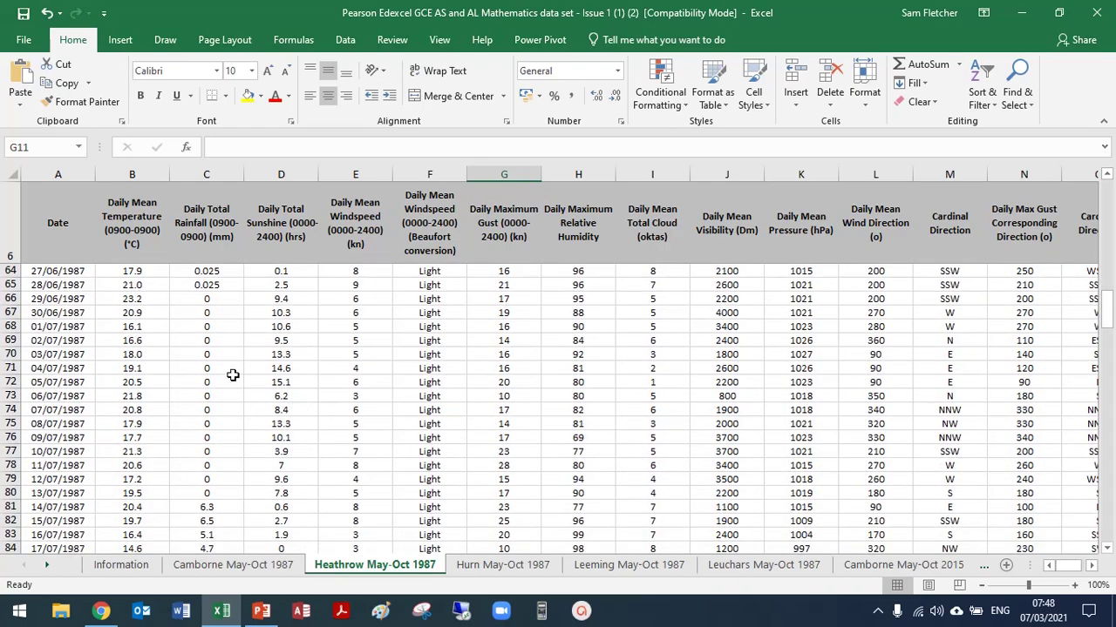
scroll(767, 442, "up", 17)
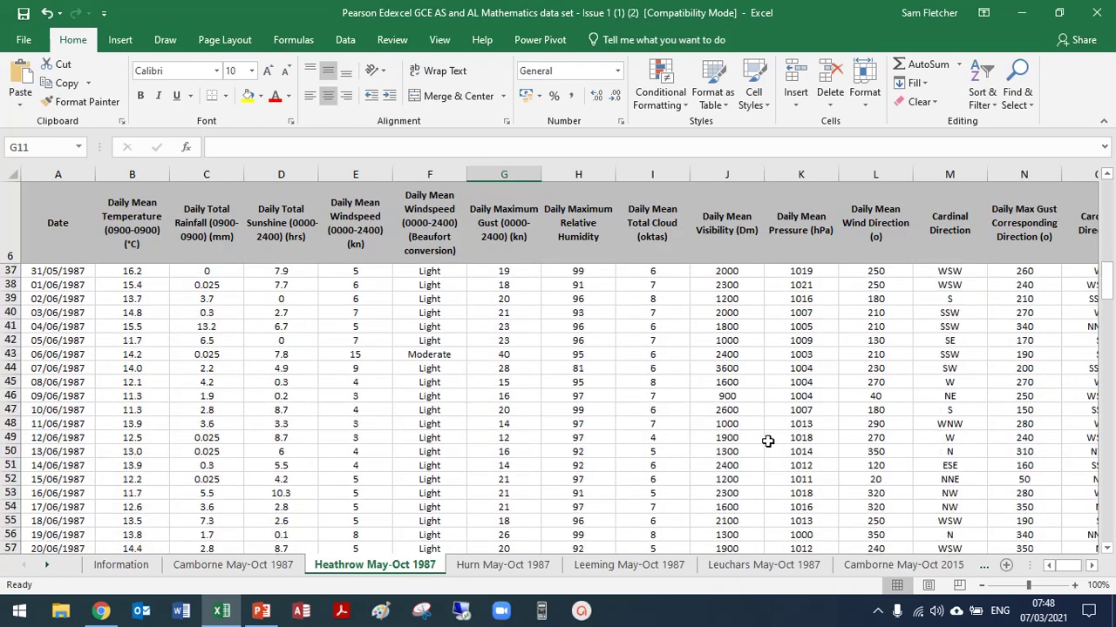
scroll(767, 441, "up", 2)
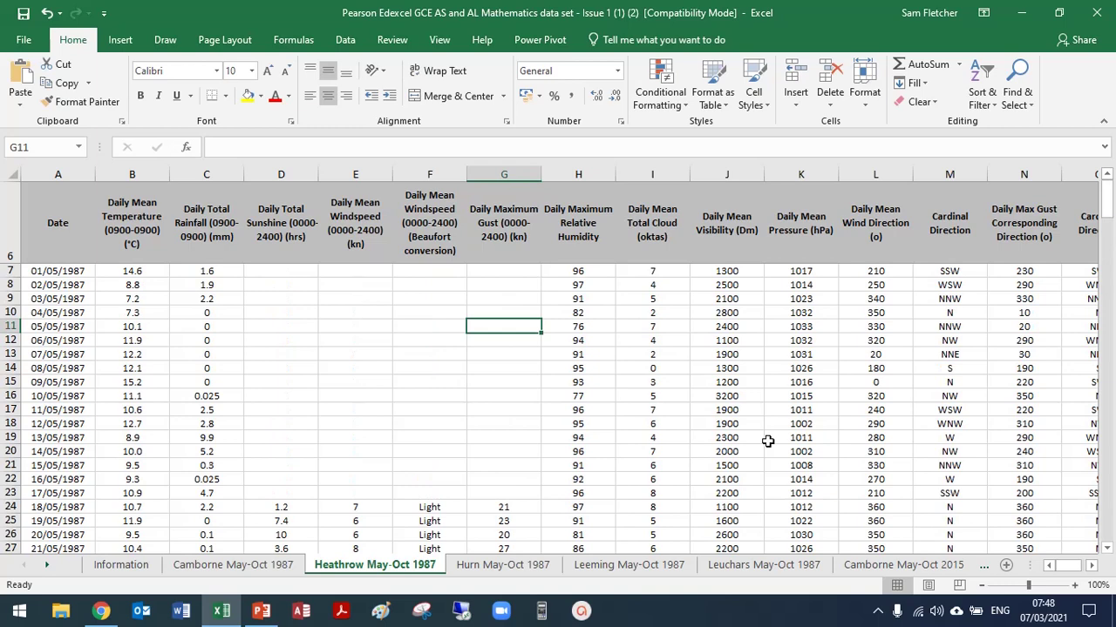
Step: Hide rows 1 to 5, holding the station details above the headers, on the Camborne May-Oct 1987 sheet
left_click(256, 565)
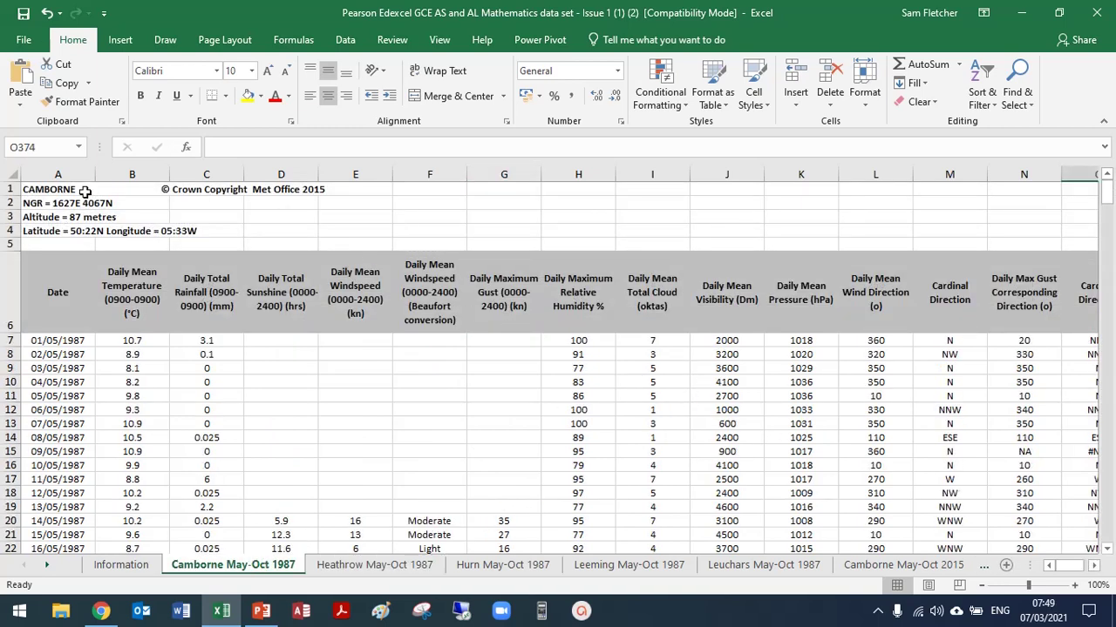
left_click_drag(10, 192, 9, 240)
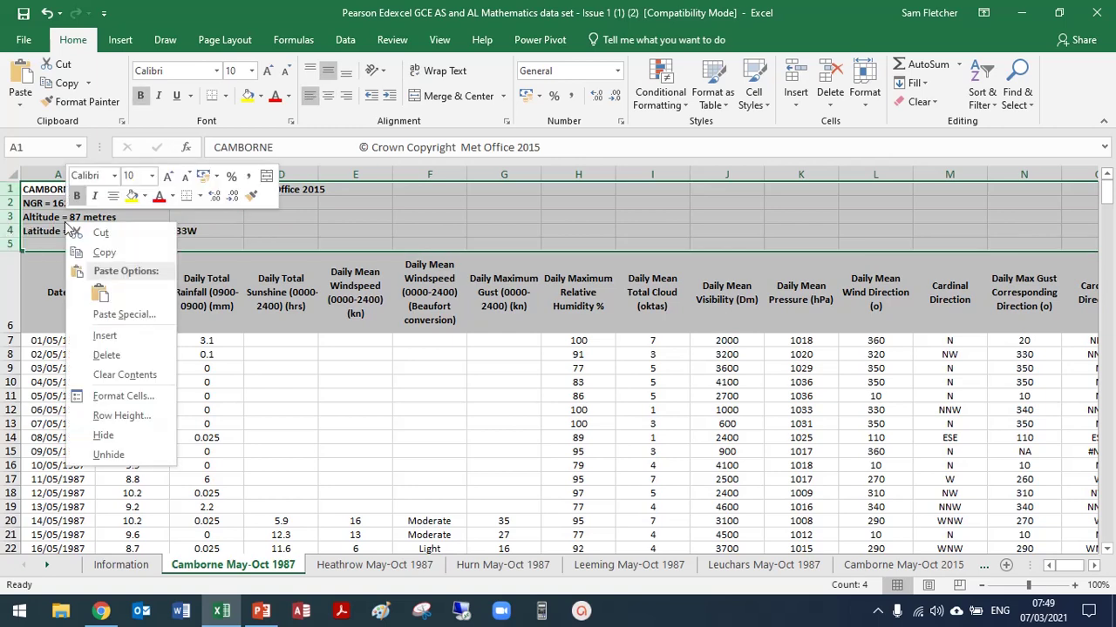
right_click(65, 224)
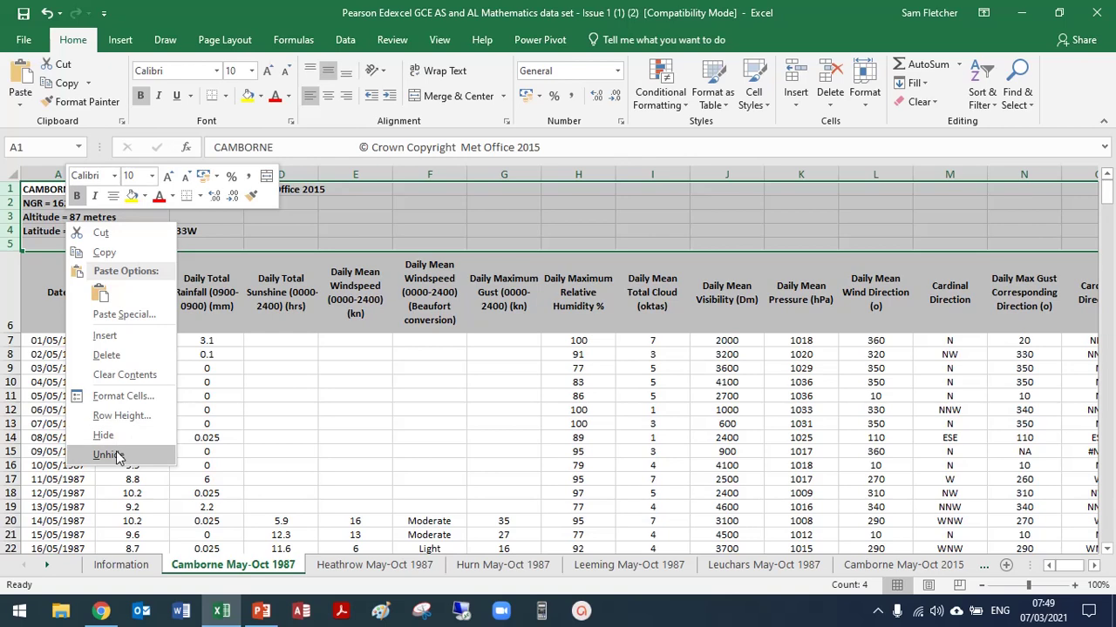
left_click(117, 438)
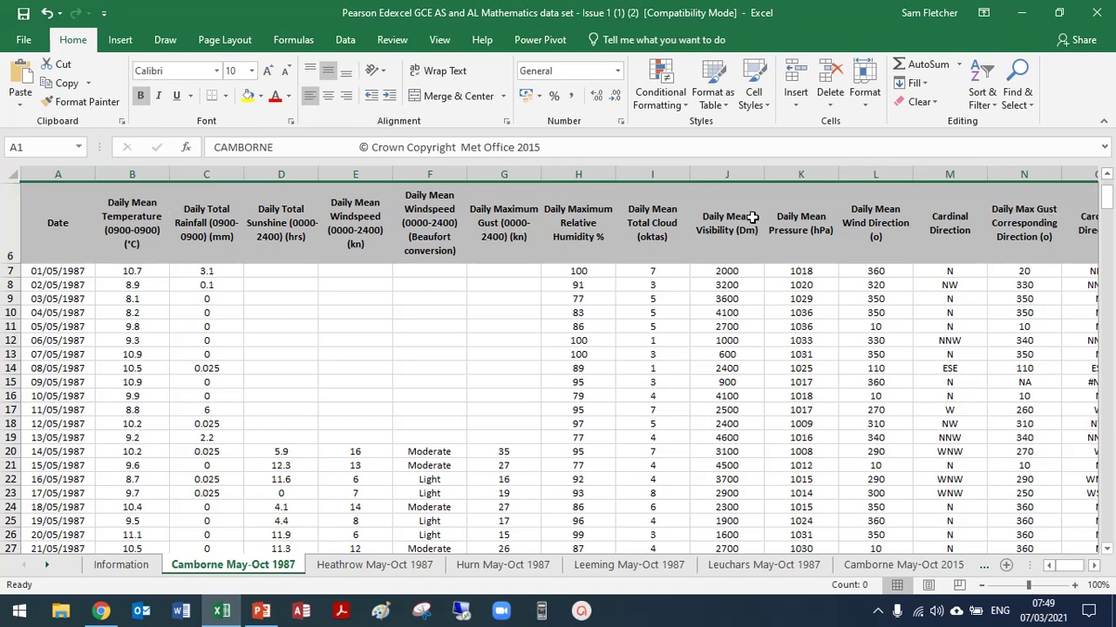
Step: Freeze the top visible row with the column headers on the Camborne sheet and check it by moving through the data
left_click(439, 39)
left_click(538, 103)
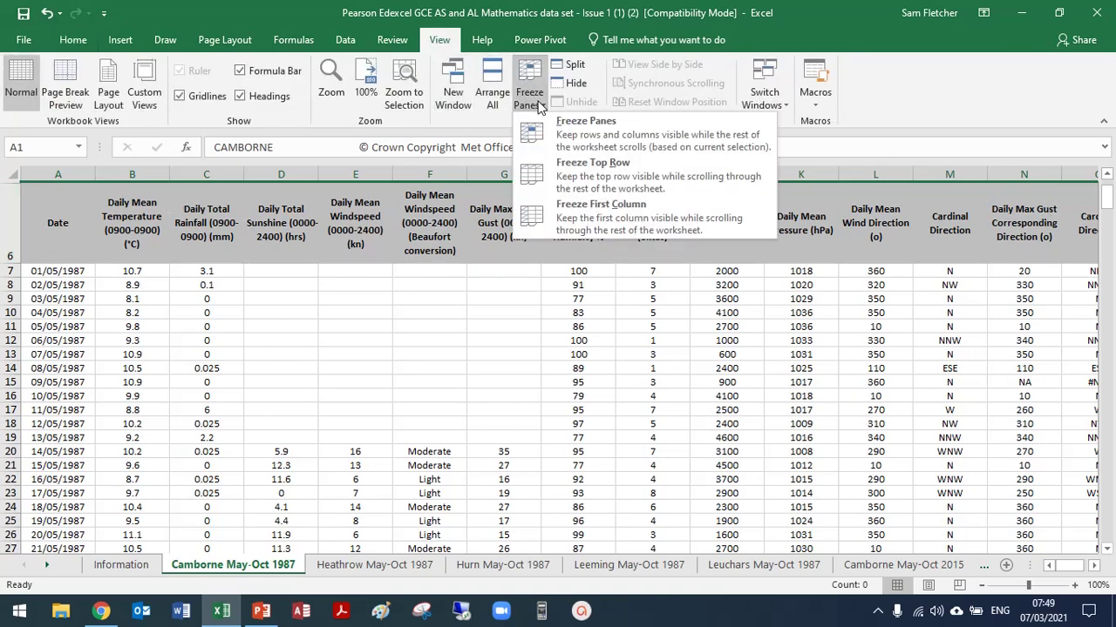
left_click(592, 180)
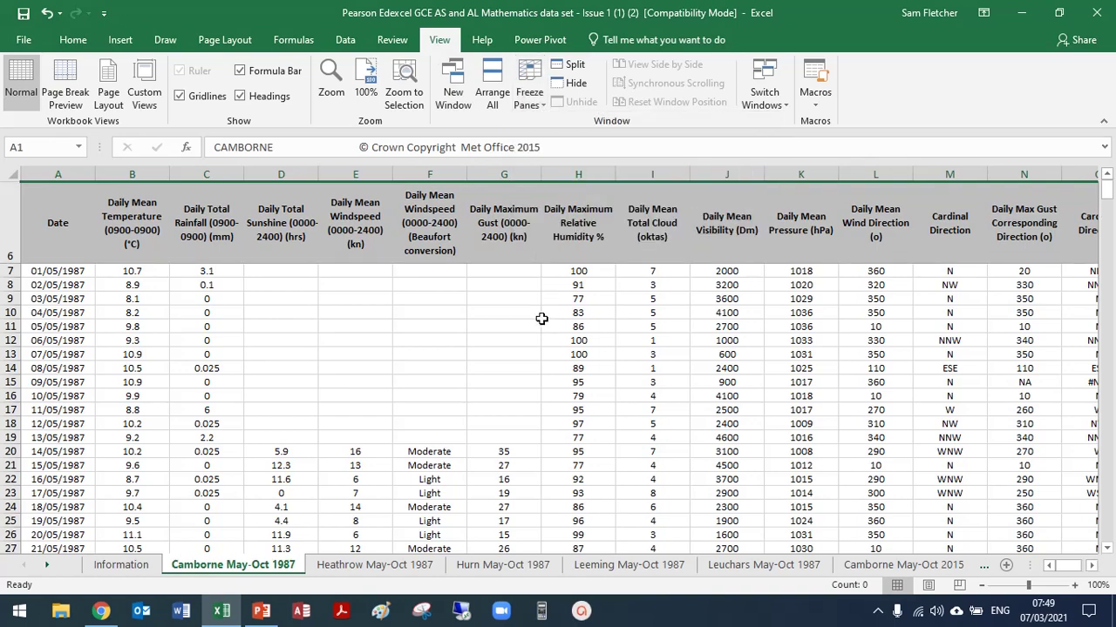
scroll(540, 314, "down", 3)
scroll(627, 409, "down", 6)
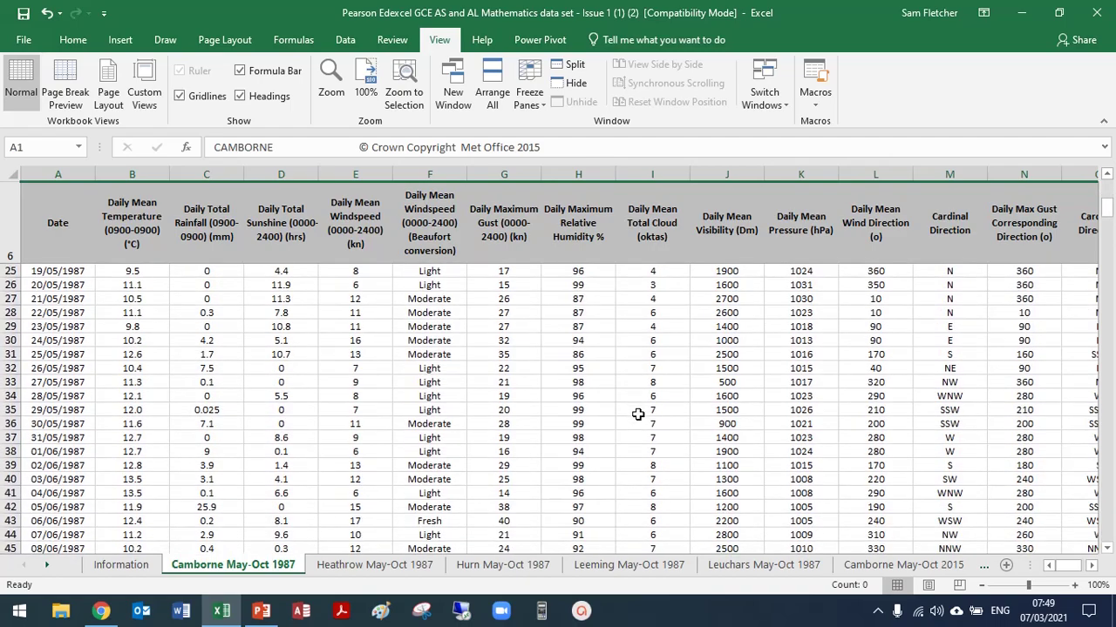
scroll(640, 412, "down", 5)
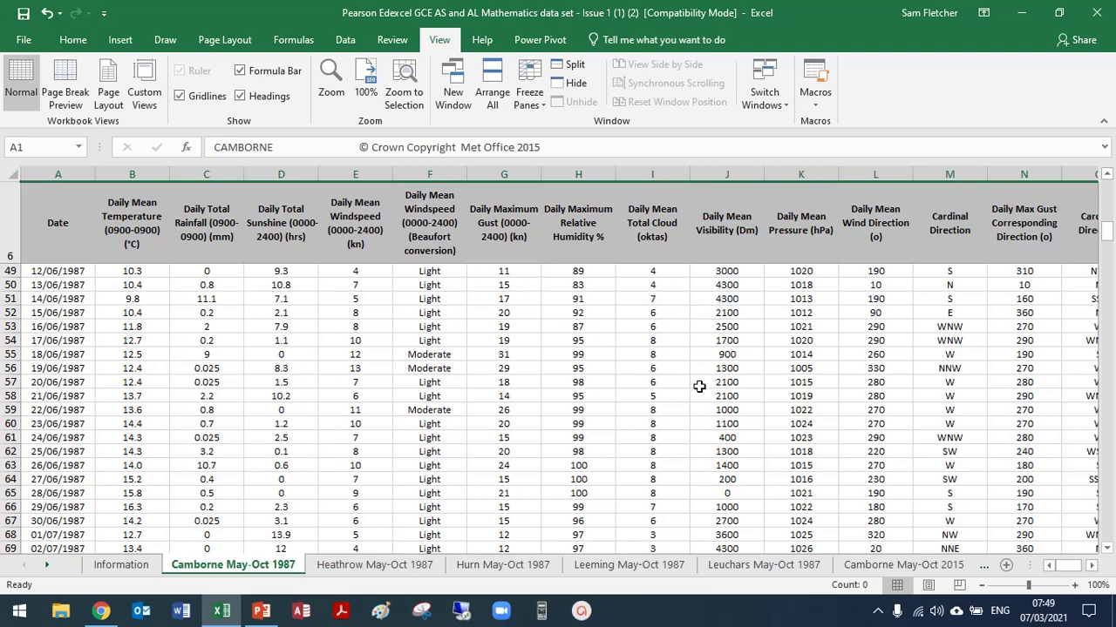
scroll(699, 386, "down", 3)
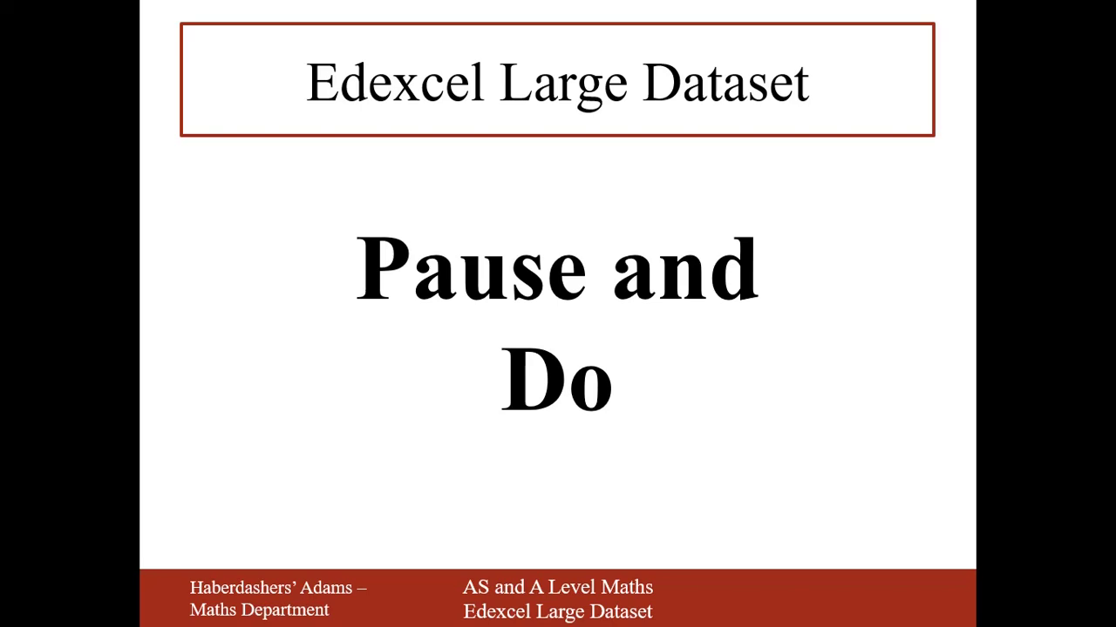
key("Right")
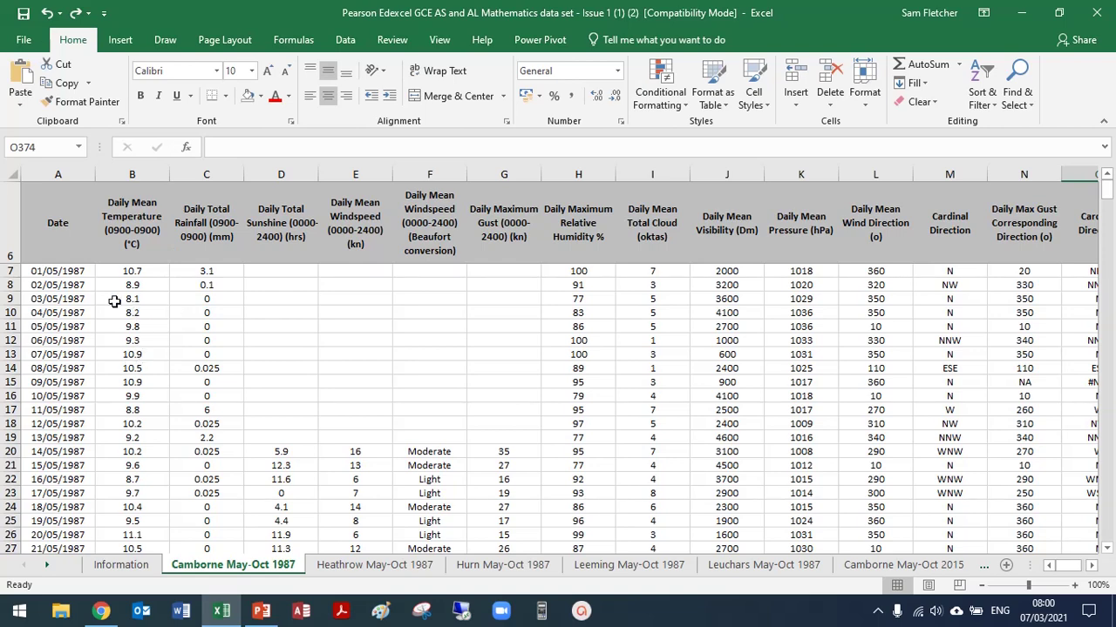
Step: Delete the n/a and tr explanatory notes in A193:A194 below the Camborne May-Oct 1987 data
scroll(281, 344, "down", 3)
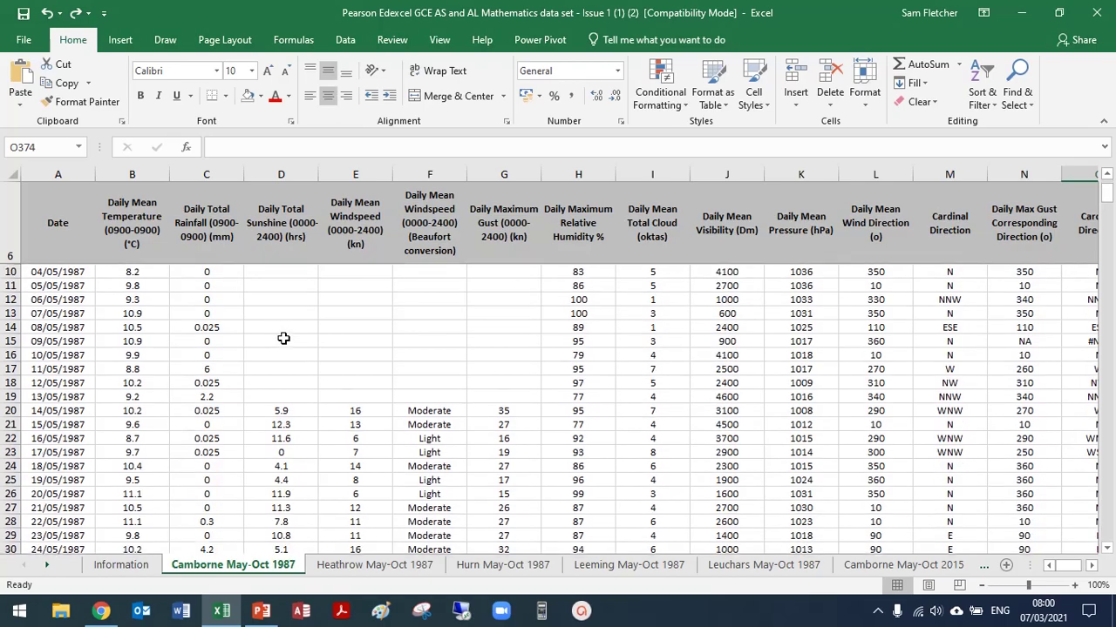
scroll(279, 348, "down", 20)
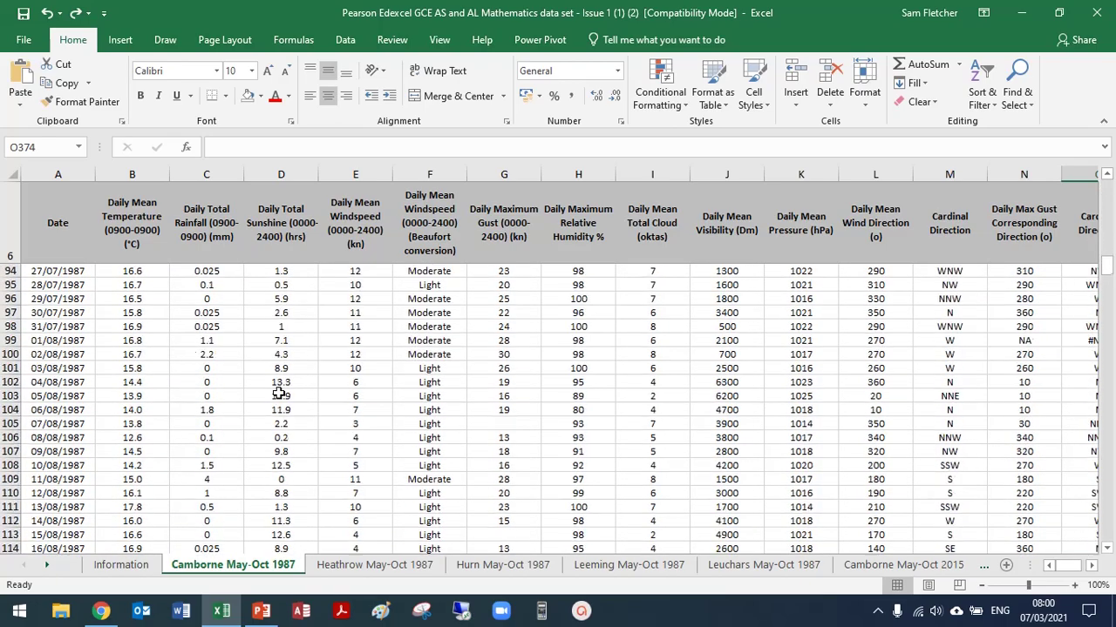
scroll(279, 394, "down", 20)
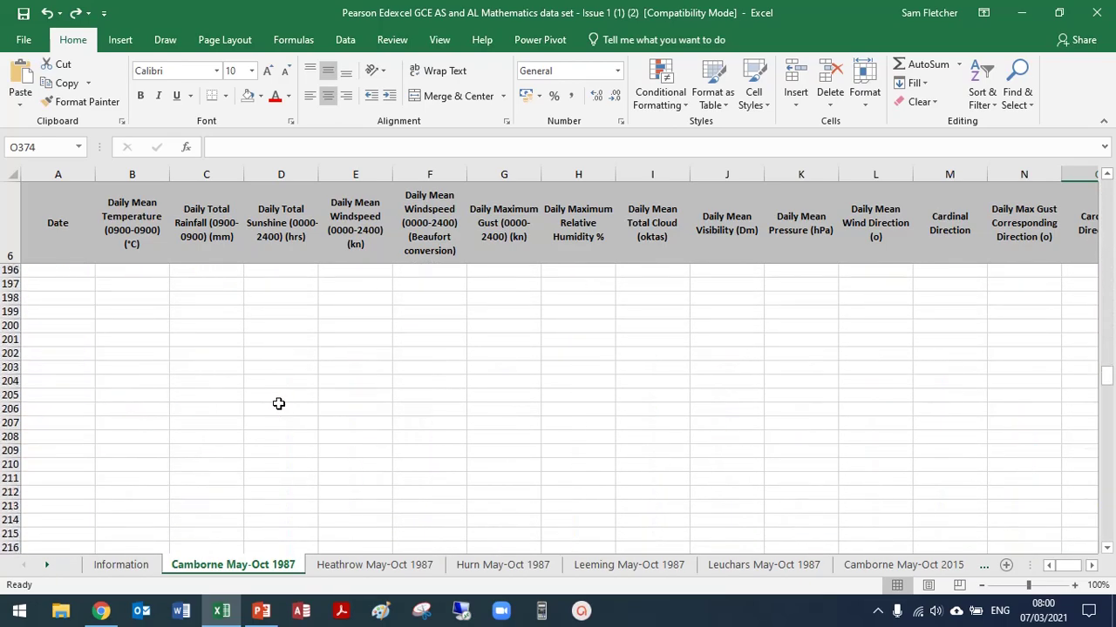
scroll(279, 404, "up", 4)
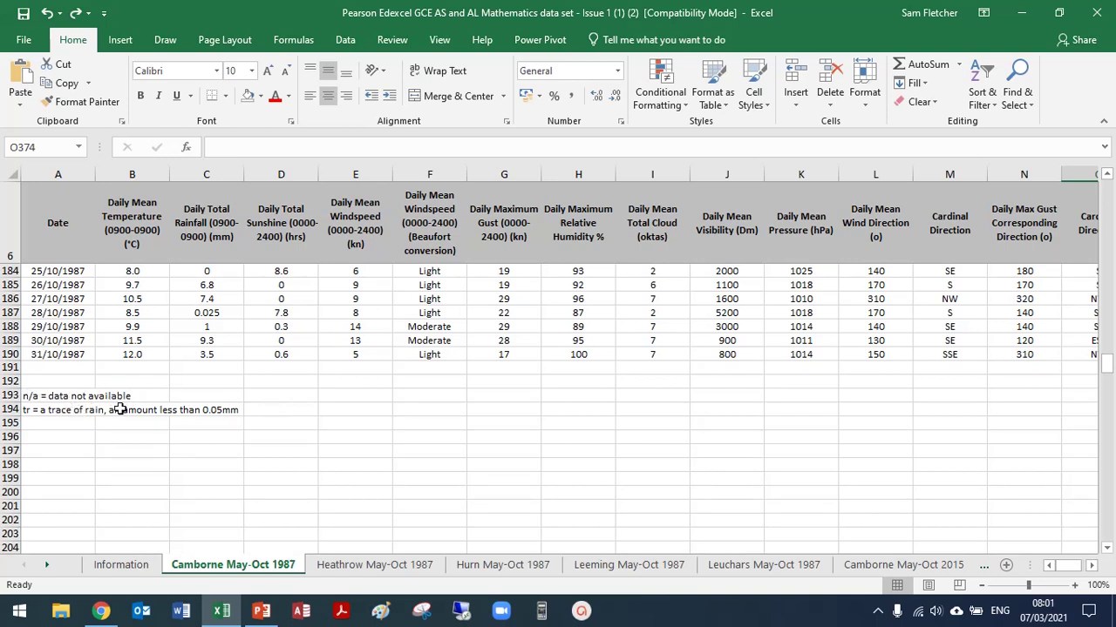
left_click_drag(77, 396, 78, 405)
key("Delete")
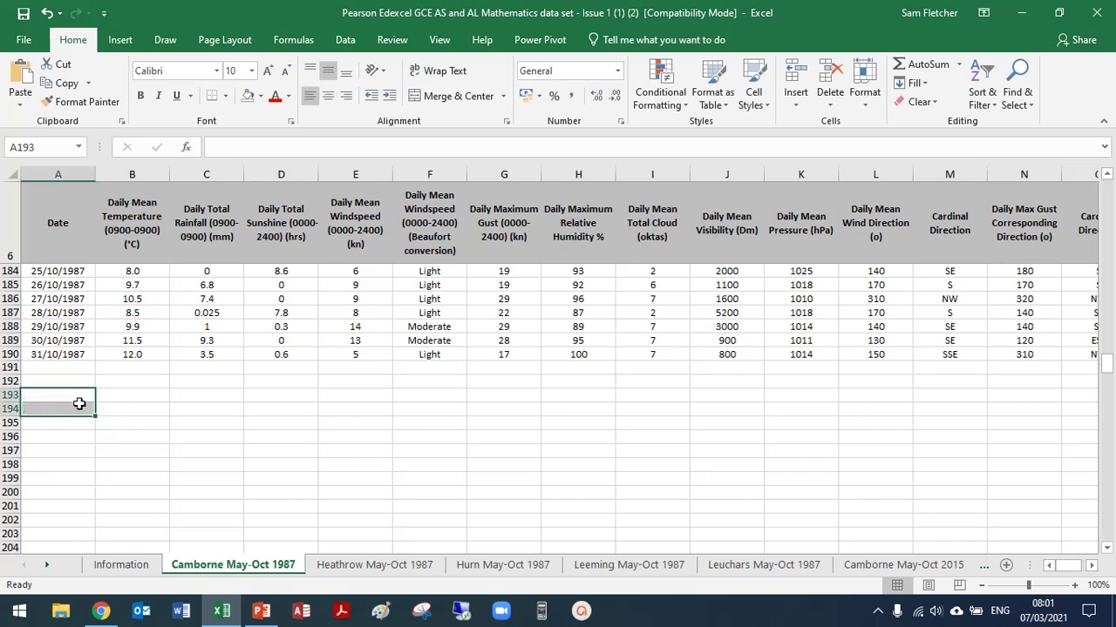
Step: Enter the row labels mean, standard deviation and minimum in cells A192 to A194 below the Camborne data
left_click(79, 382)
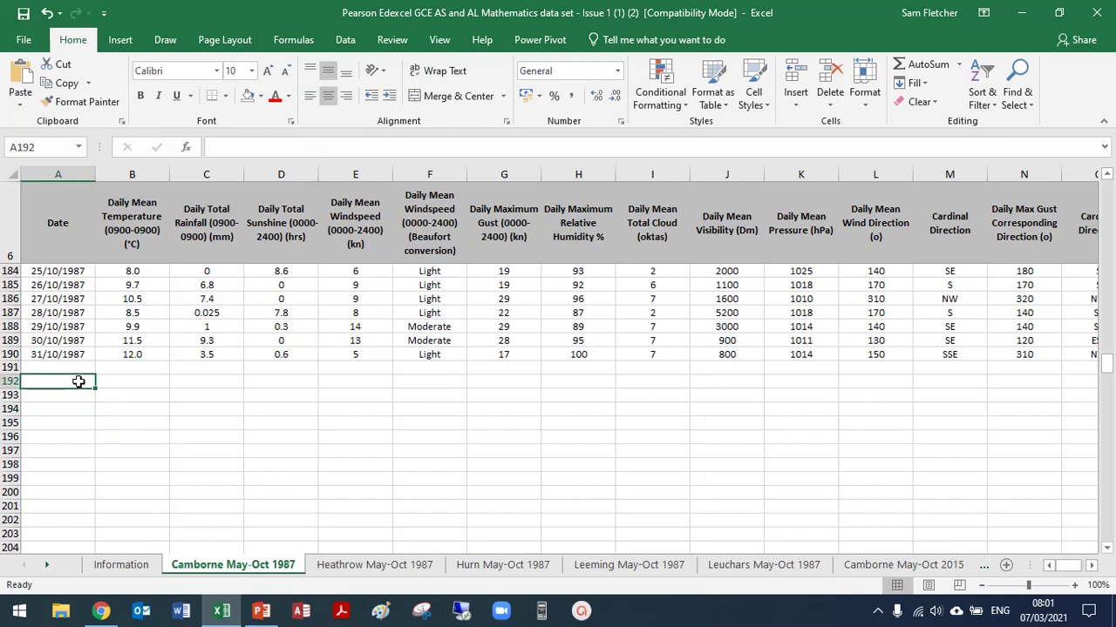
type("mean")
key("Return")
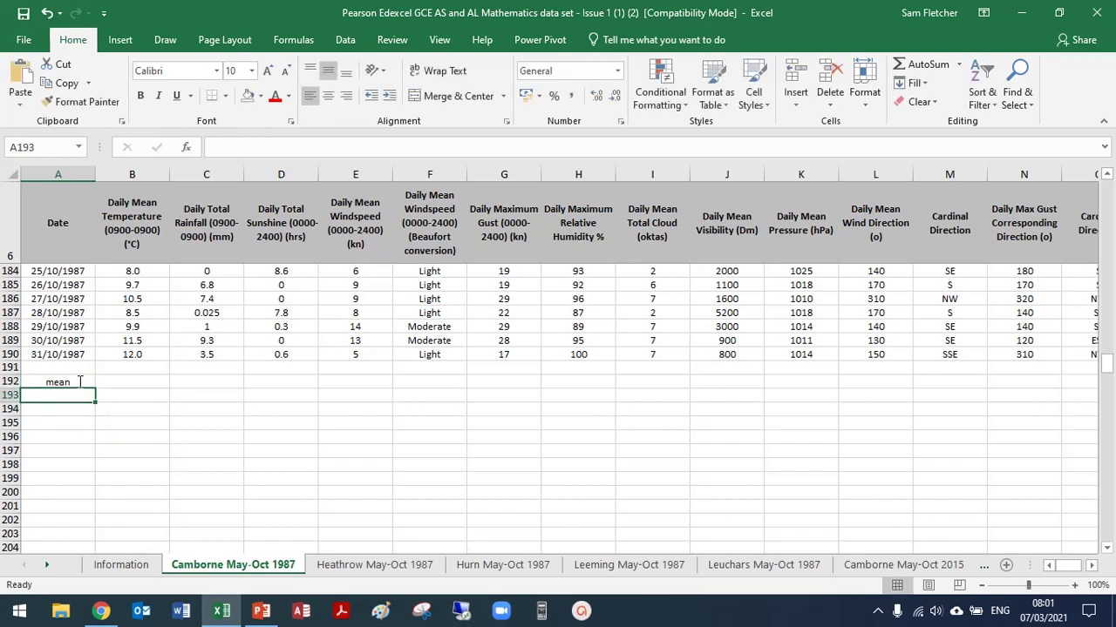
type("standard")
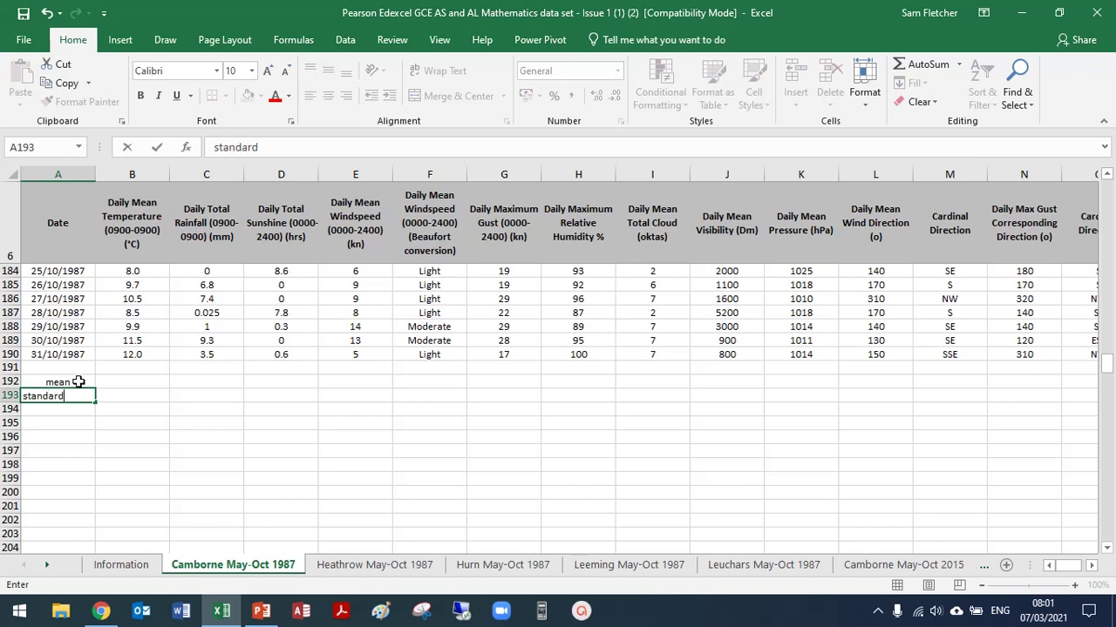
type(" deviation")
key("Return")
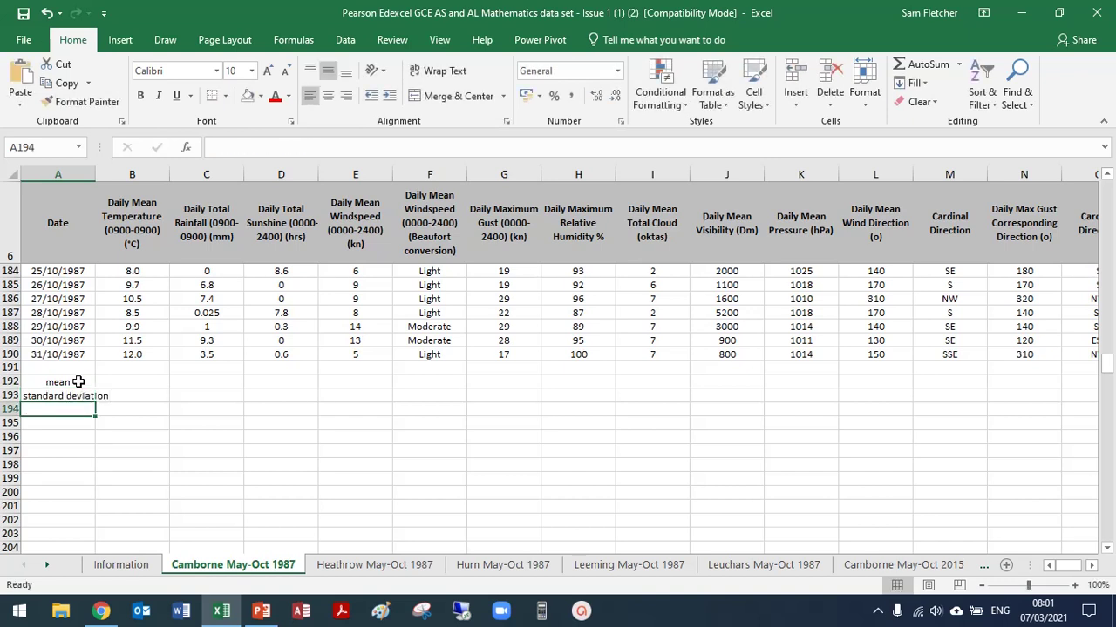
type("minimum")
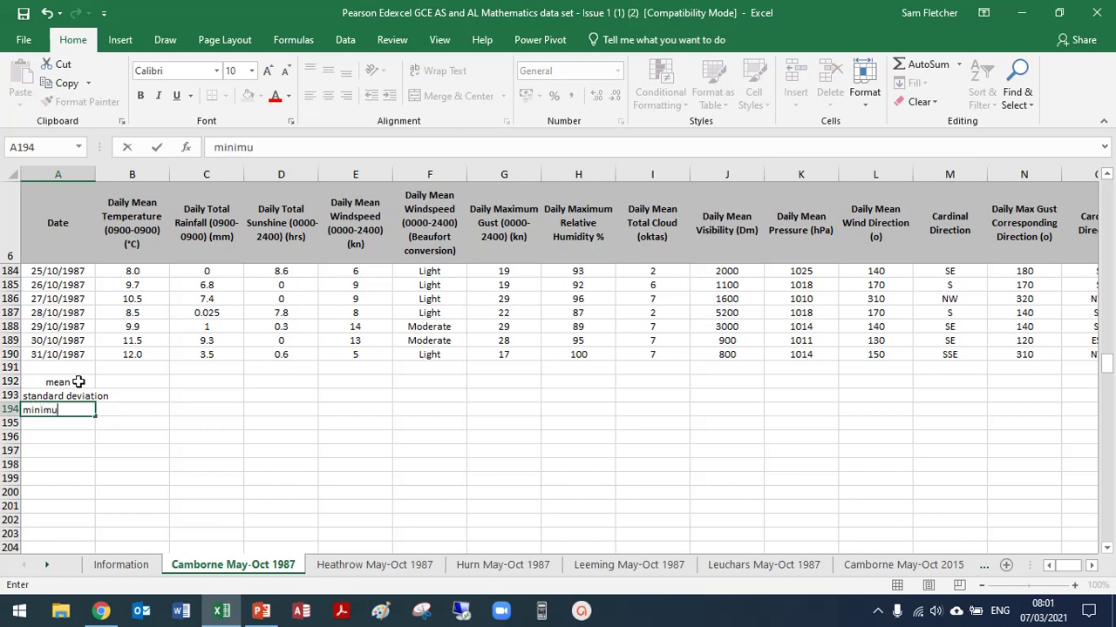
key("Return")
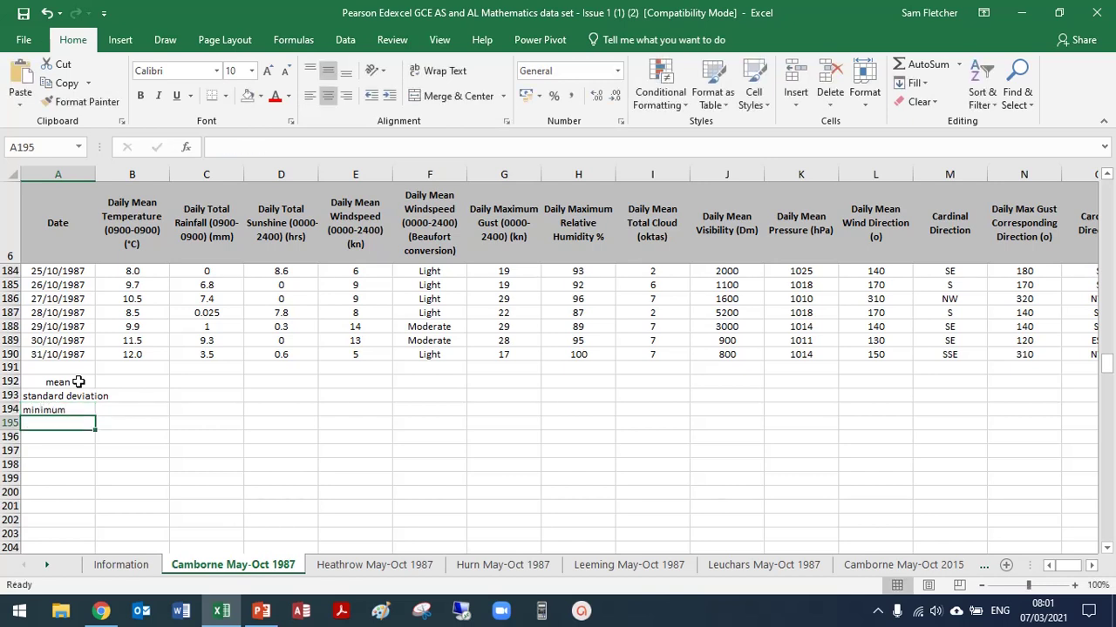
Step: Enter the row labels LQ, Median, UQ and Max in cells A195 to A198, and widen column A to fit the labels
type("LQ")
key("Return")
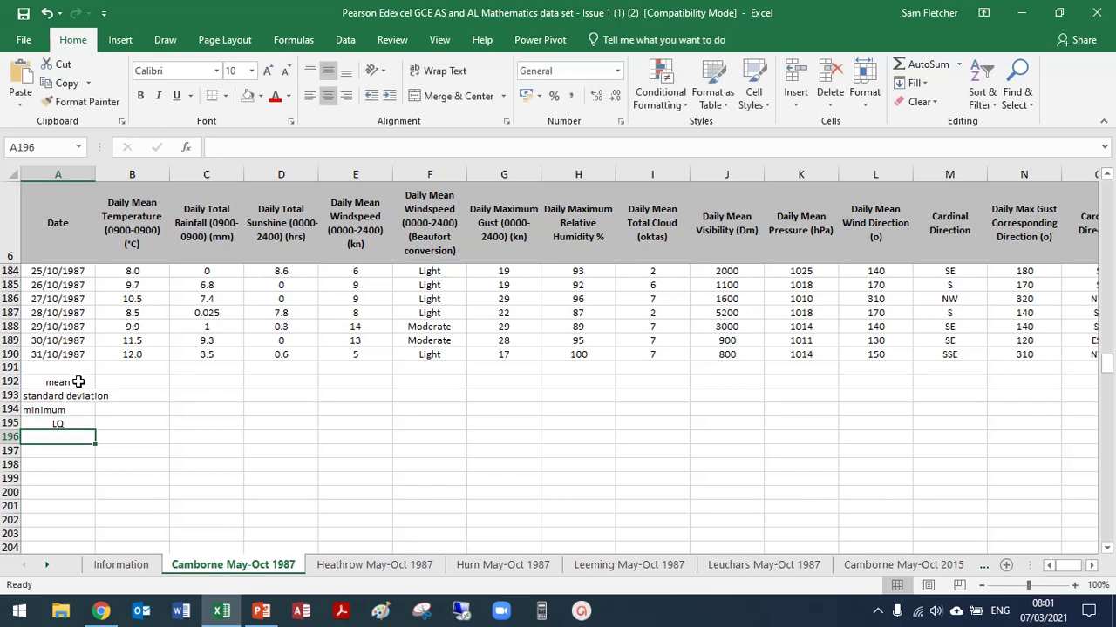
type("Median")
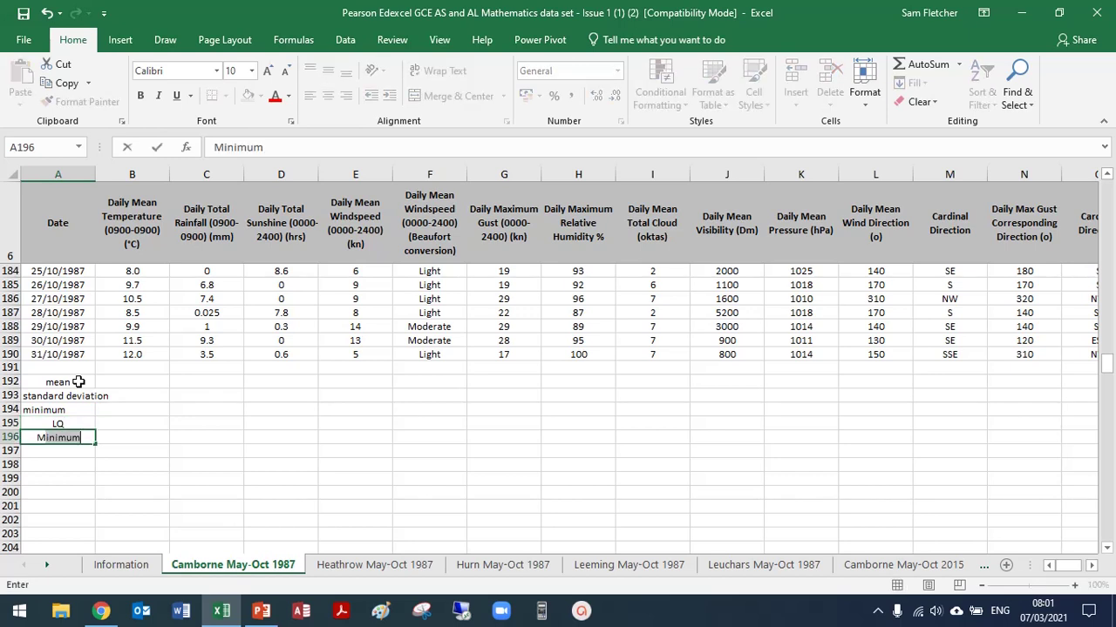
key("Return")
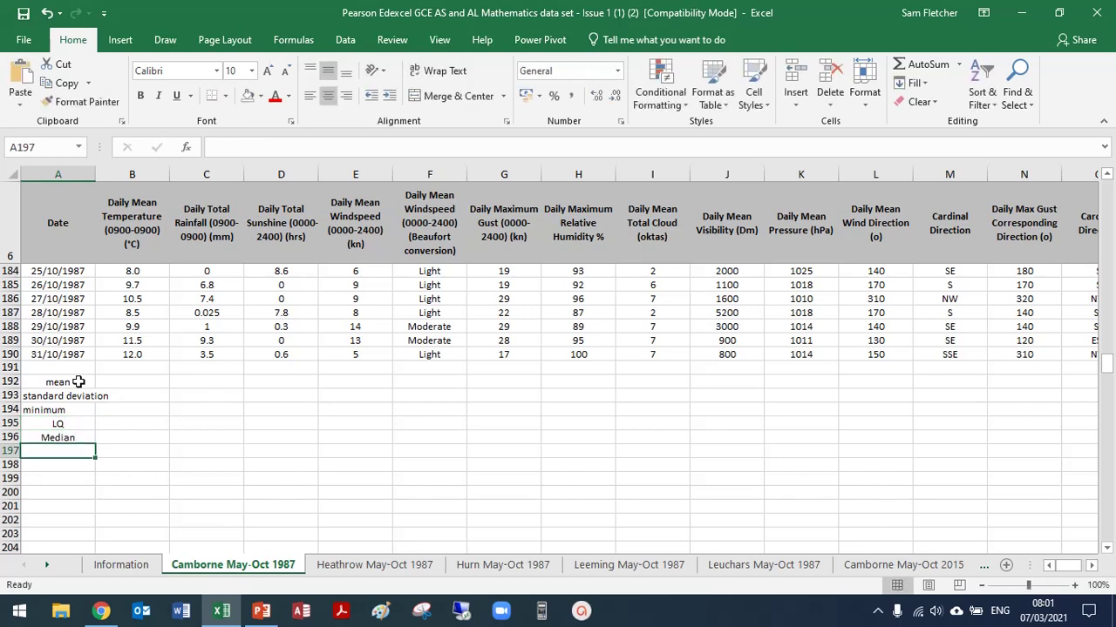
type("UQ")
key("Return")
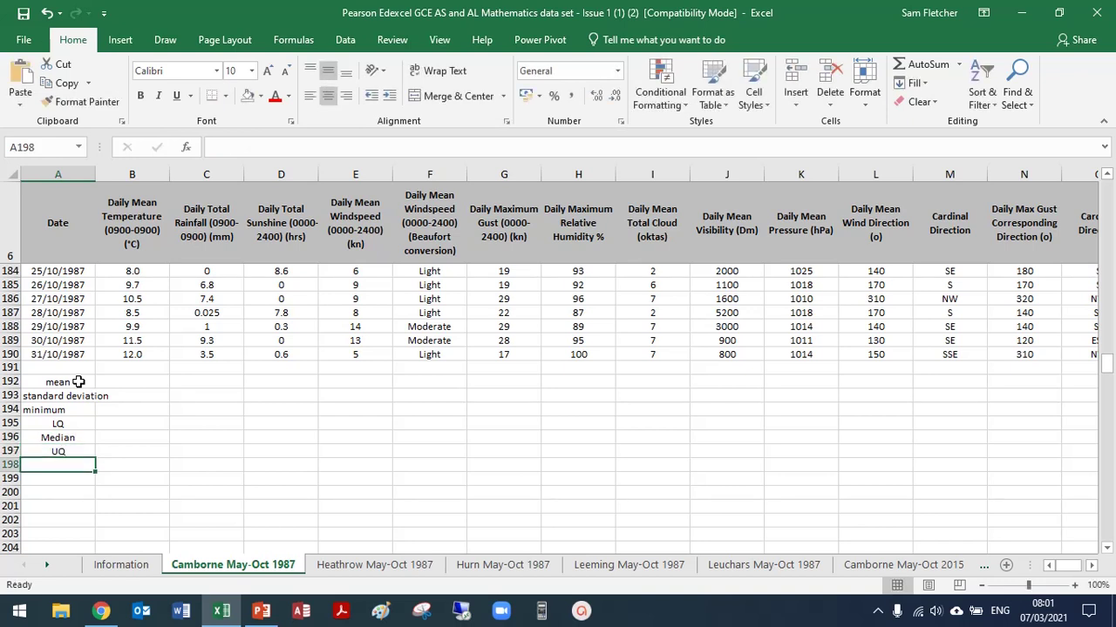
type("Max")
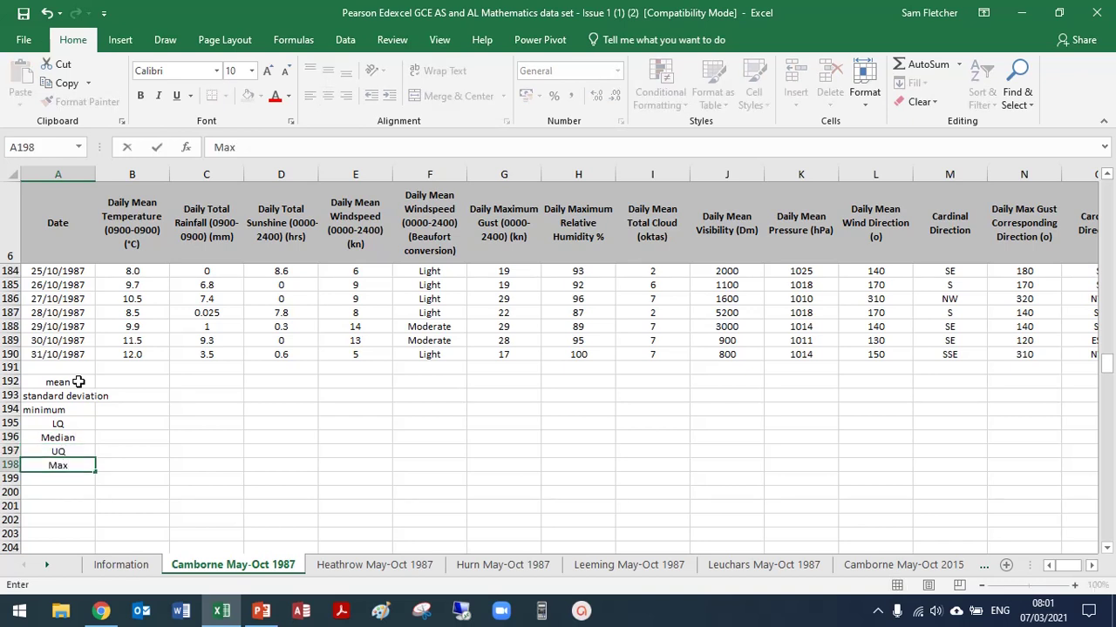
key("Return")
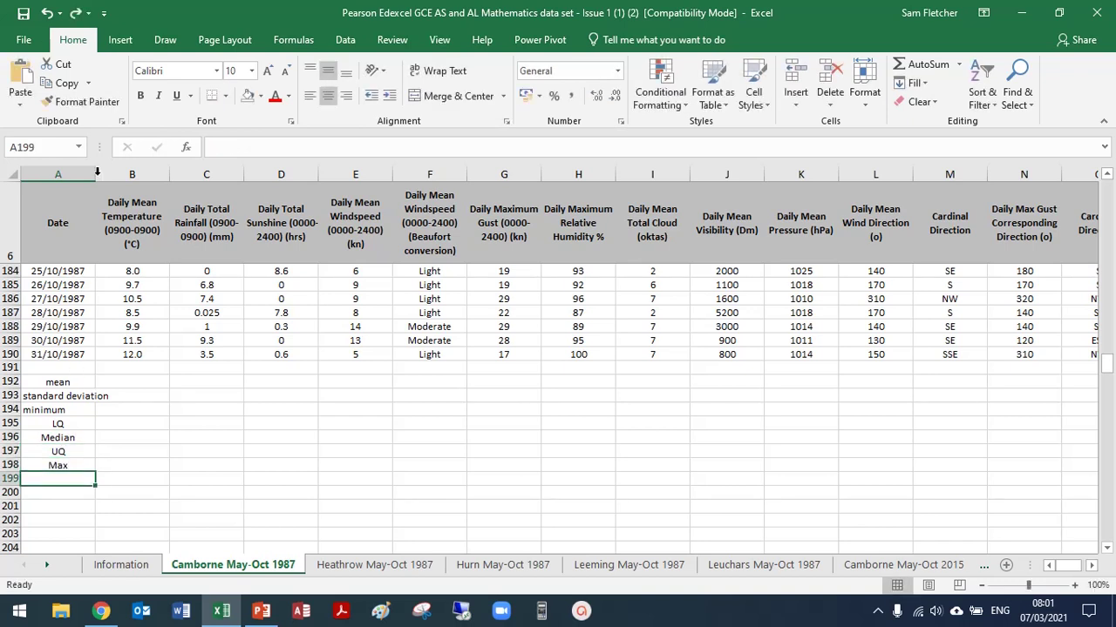
left_click_drag(97, 174, 117, 174)
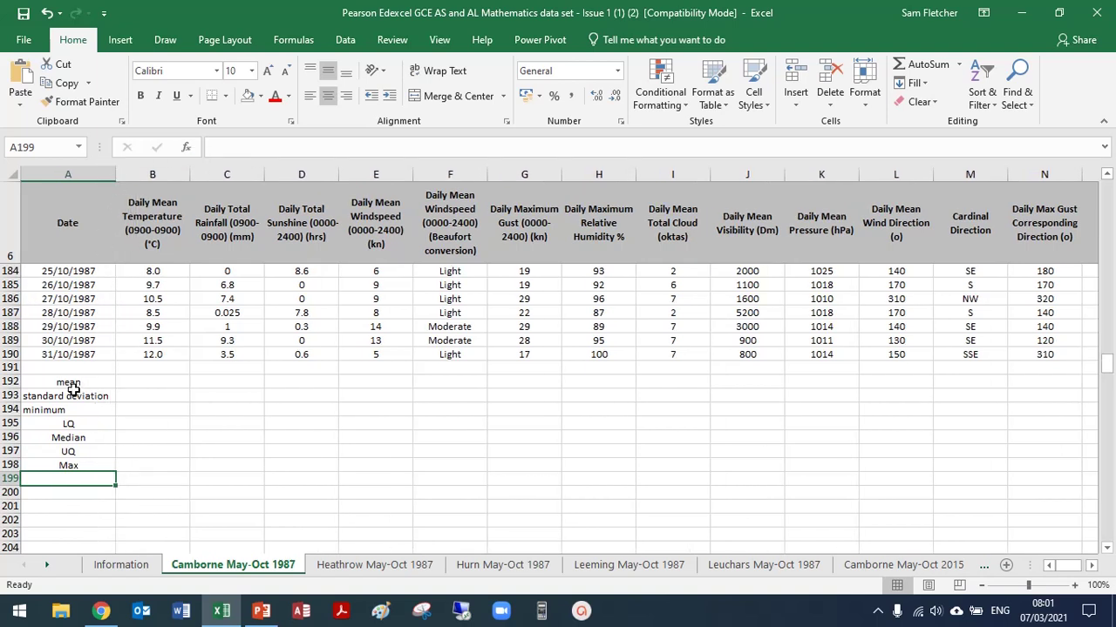
Step: Centre the summary statistic labels in cells A192 to A198 horizontally
left_click_drag(68, 381, 70, 468)
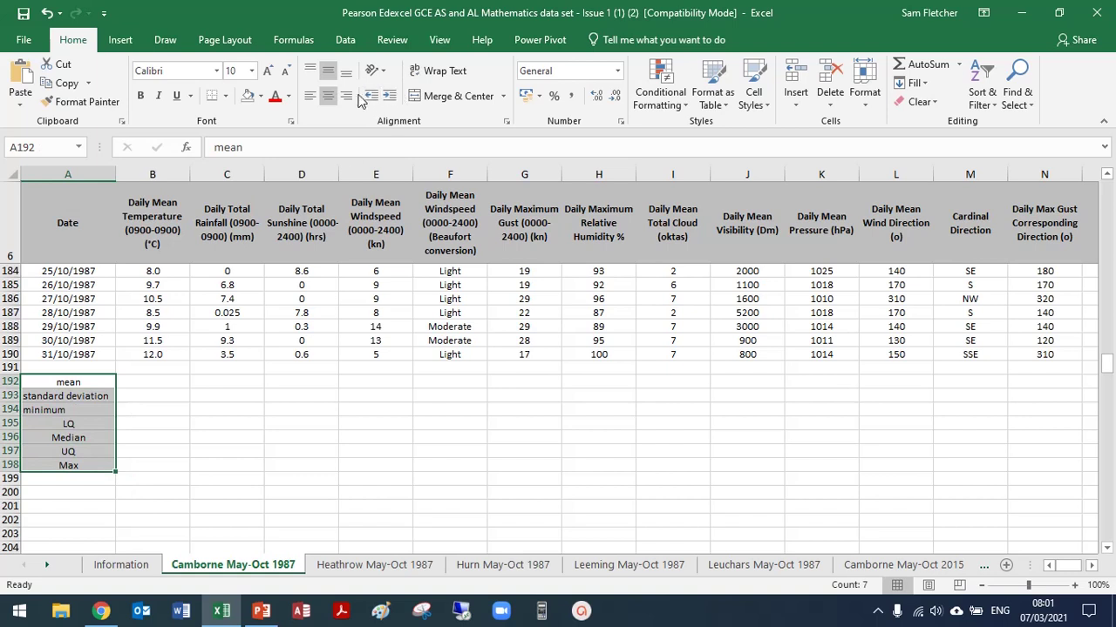
left_click(328, 97)
left_click(328, 97)
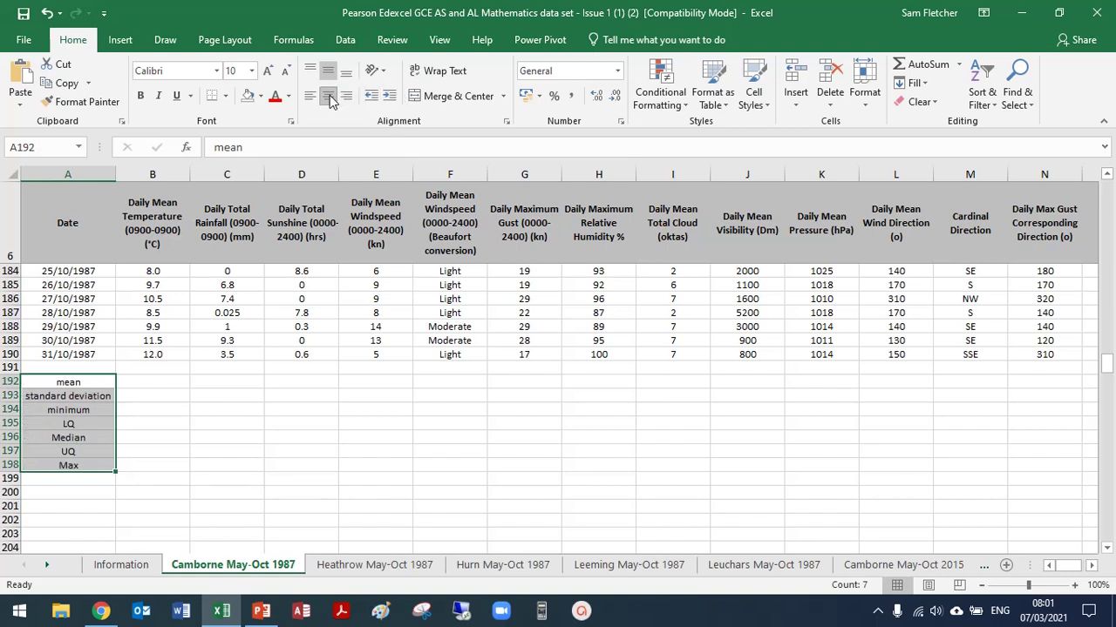
Step: Calculate the mean daily temperature in cell B192 with =AVERAGE(B7:B190) and check the finished formula
left_click(146, 384)
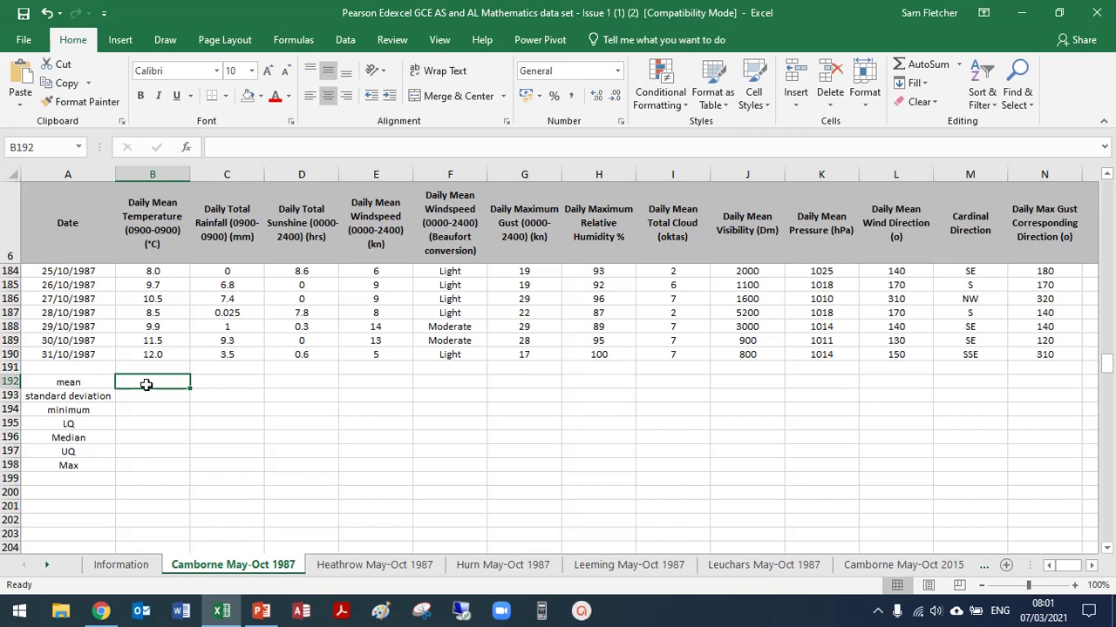
type("=")
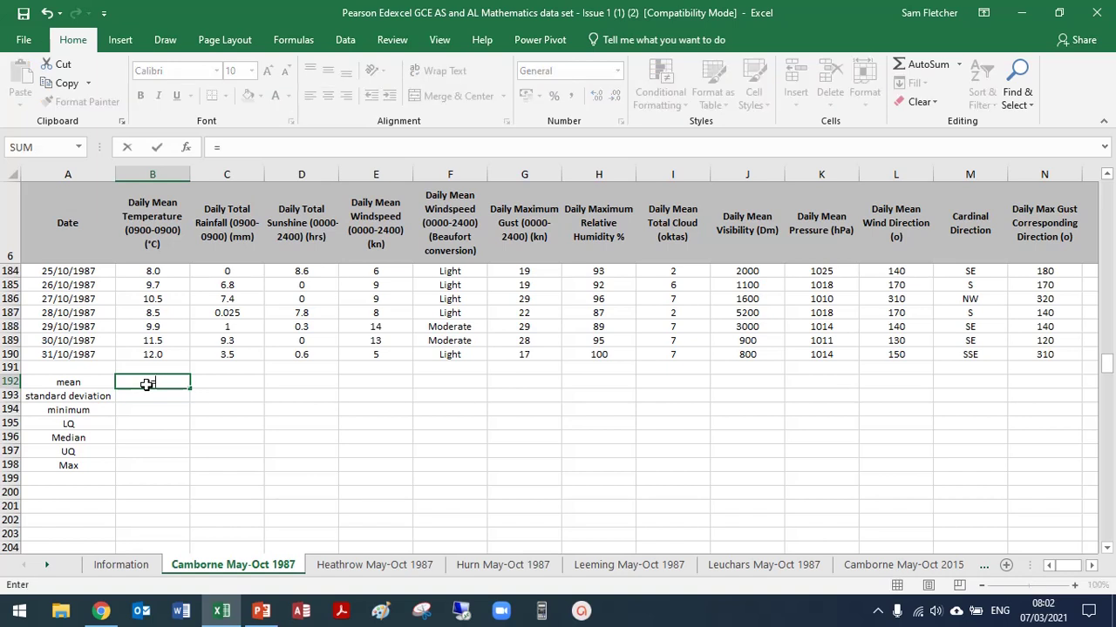
type("average")
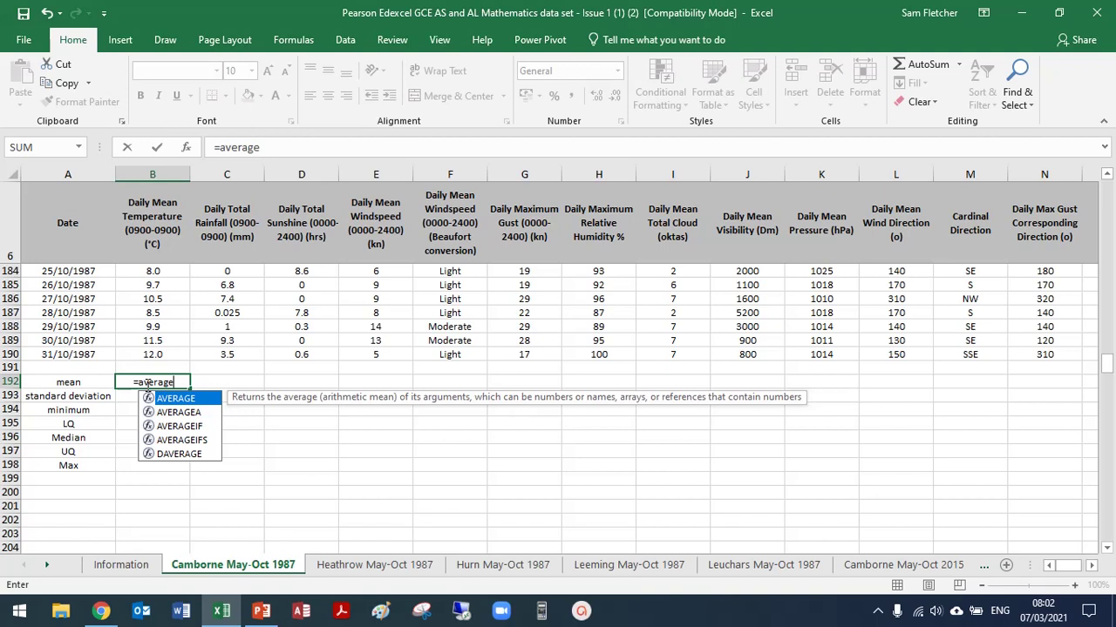
type("(")
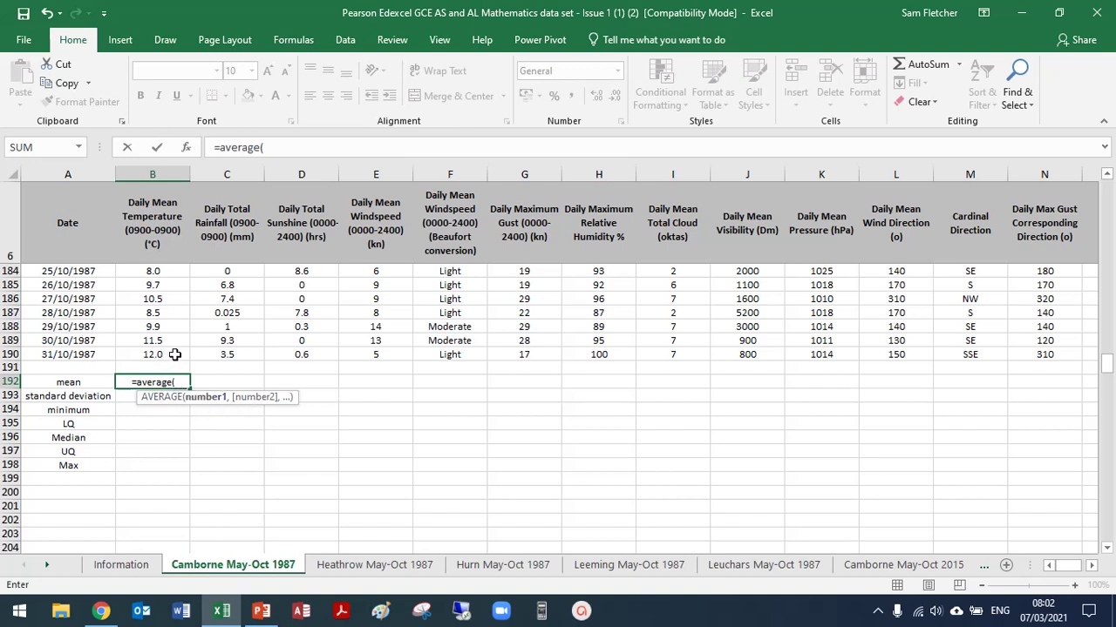
left_click_drag(175, 355, 153, 273)
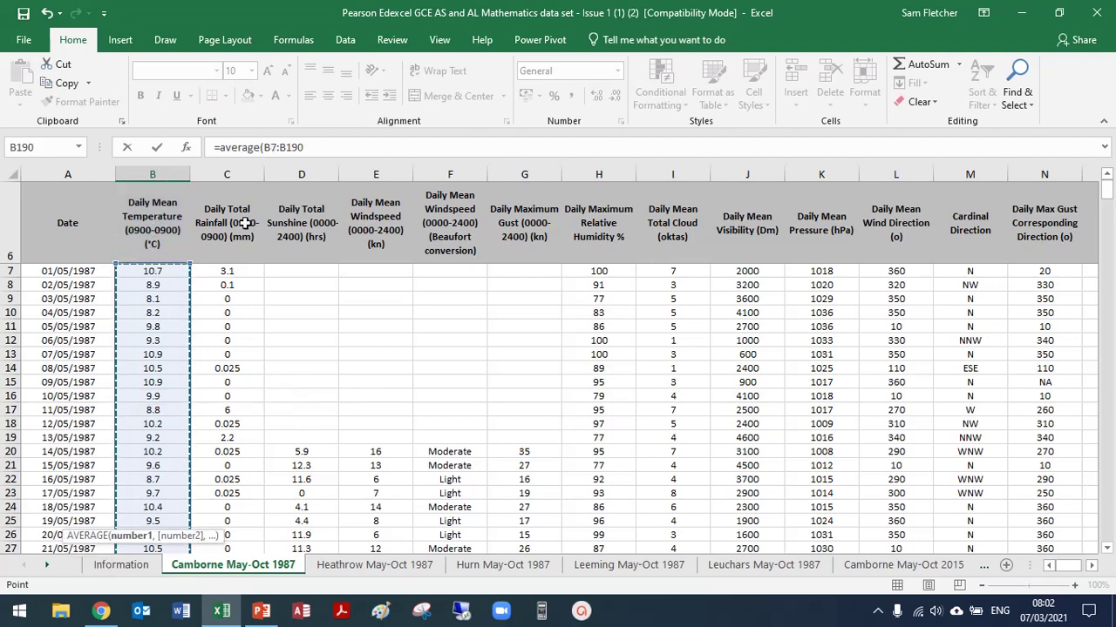
left_click(316, 147)
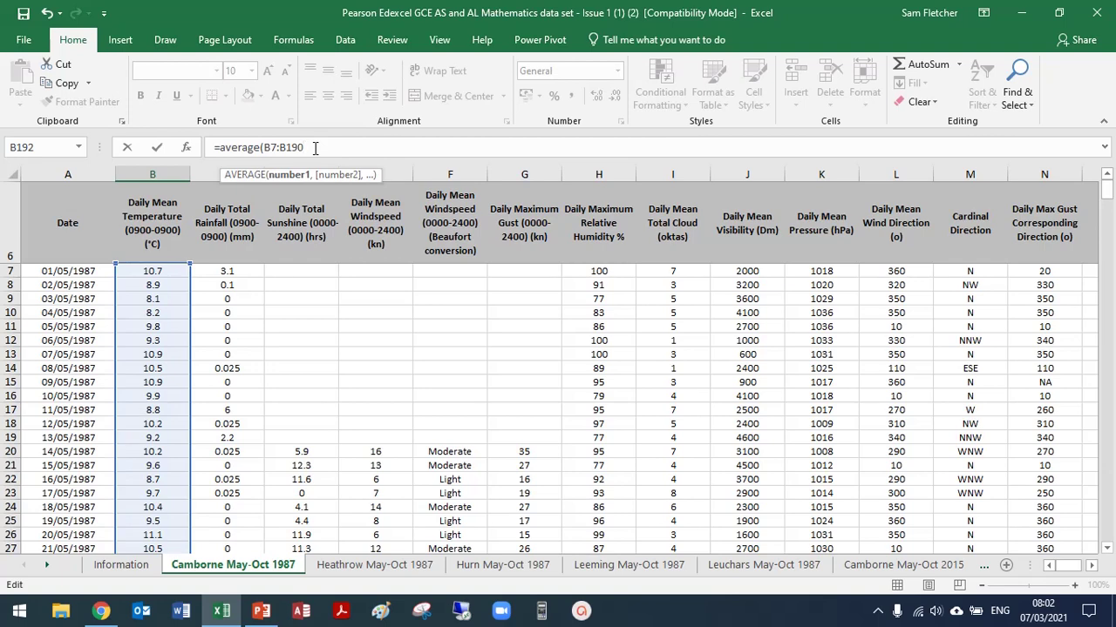
type(")")
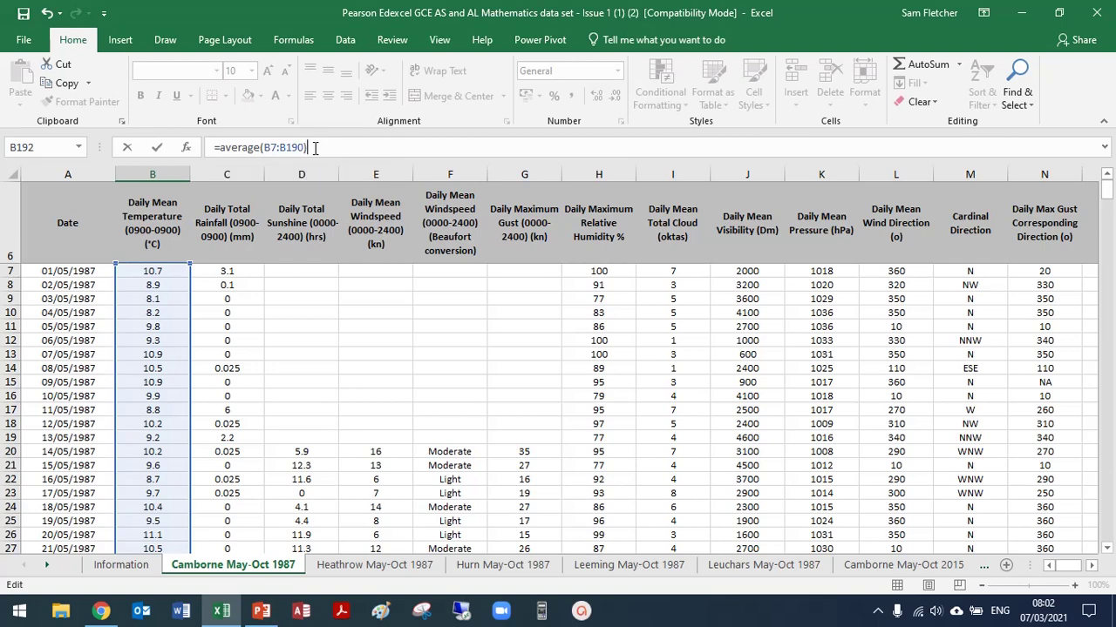
key("Return")
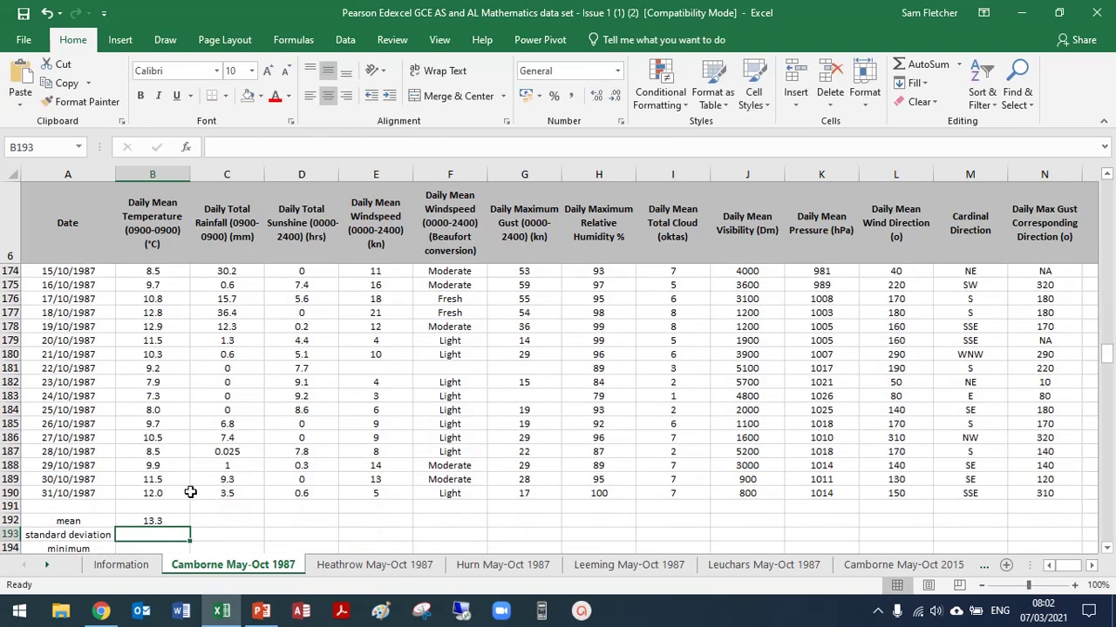
scroll(190, 493, "down", 3)
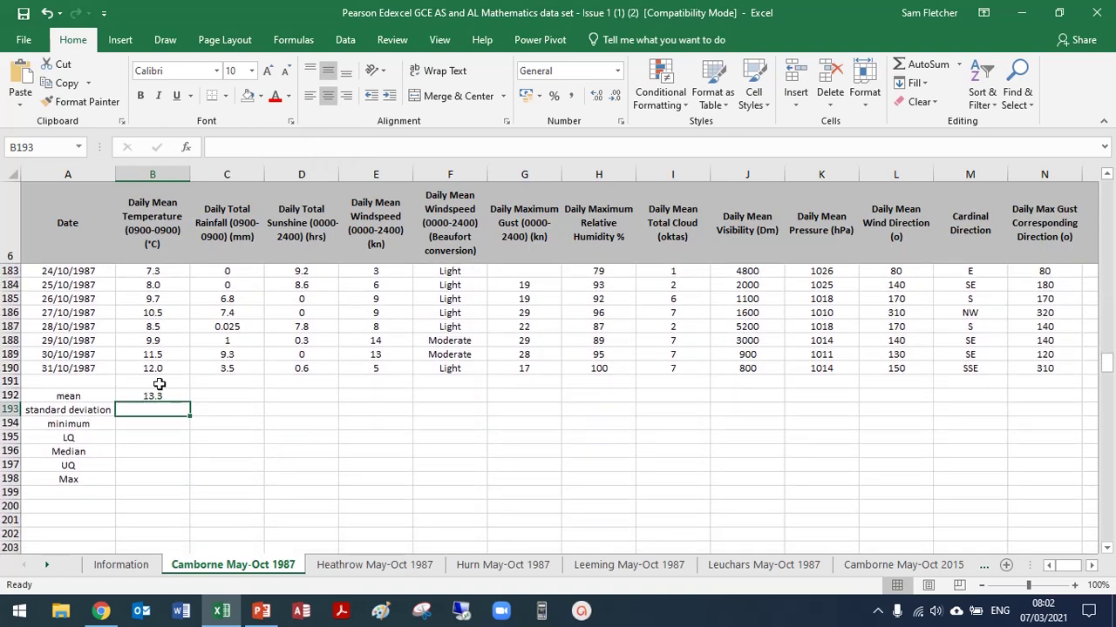
left_click(173, 393)
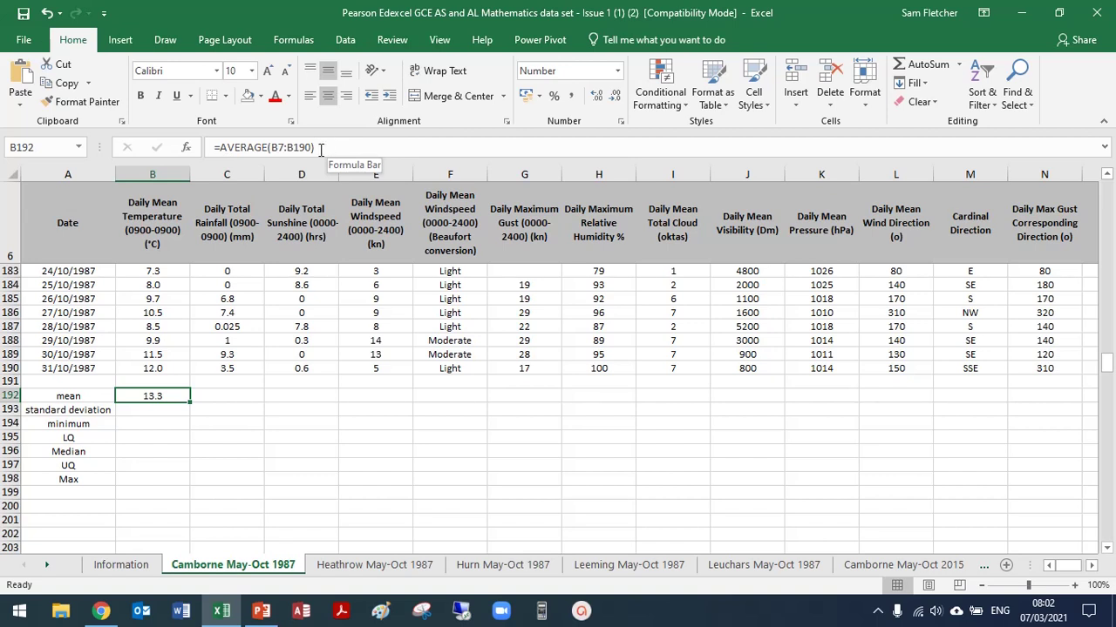
Step: Calculate the population standard deviation of the daily mean temperatures in cell B193 with =STDEV.P(B7:B190)
left_click(168, 410)
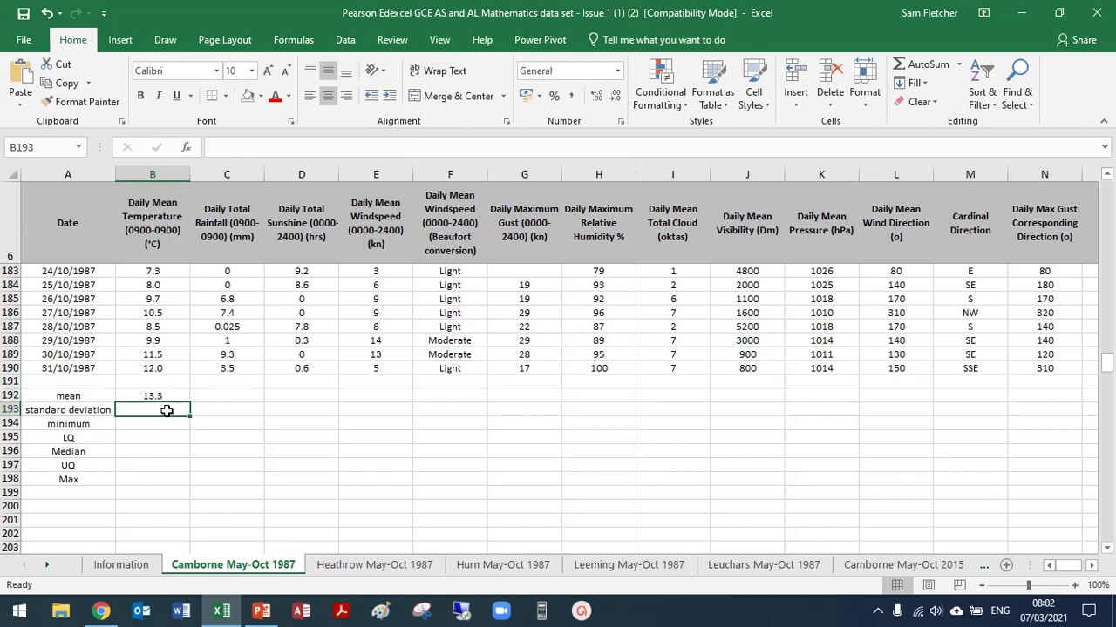
type("=stand")
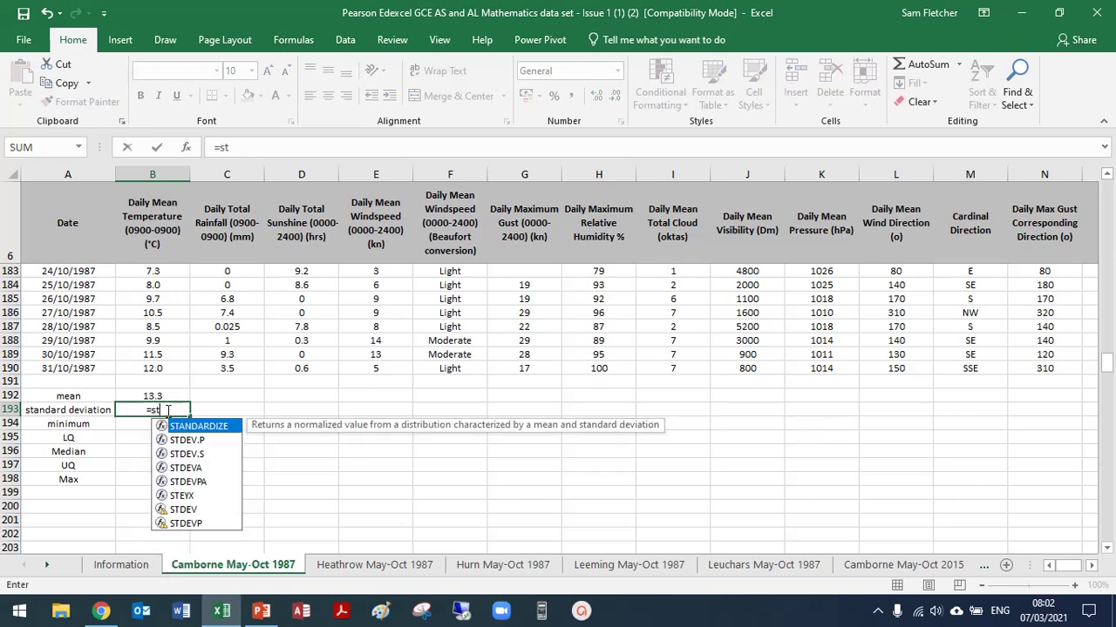
key("BackSpace")
key("BackSpace")
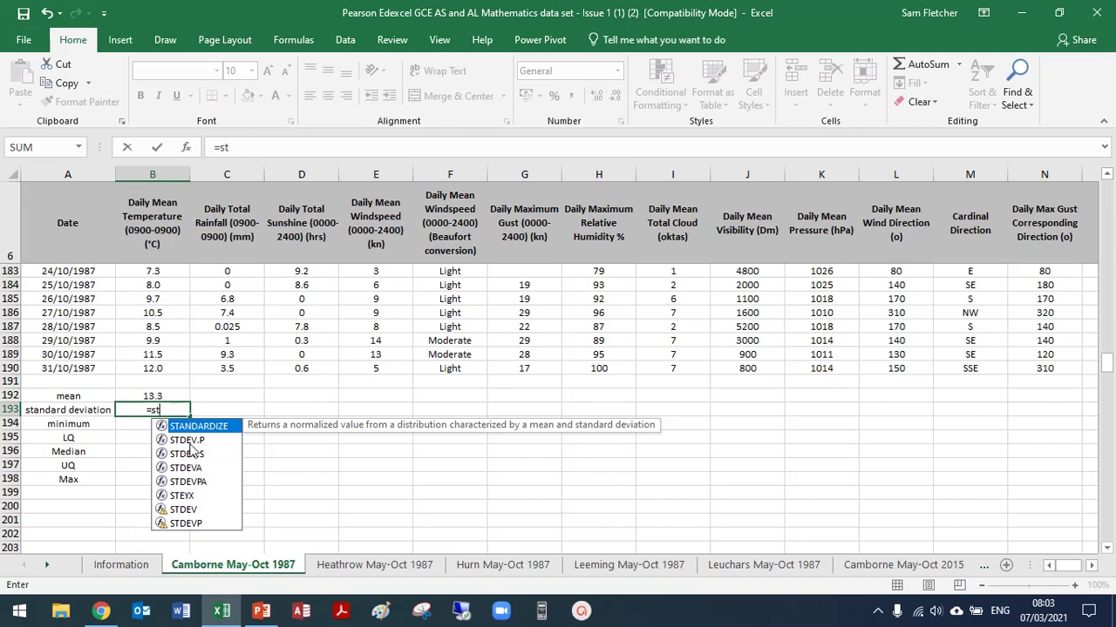
type("dev")
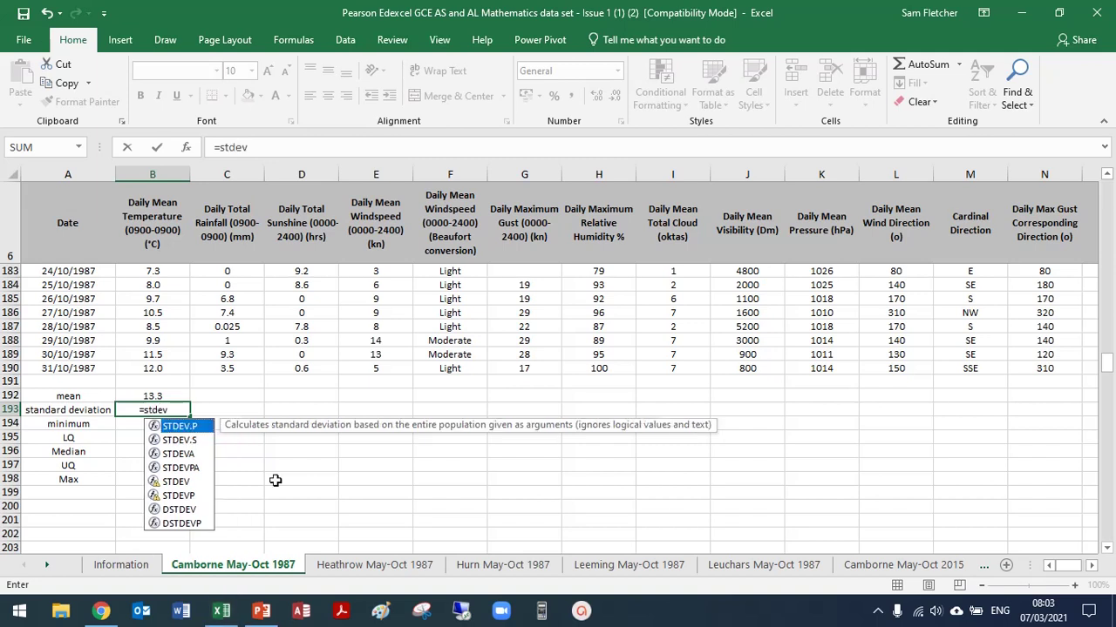
type(".")
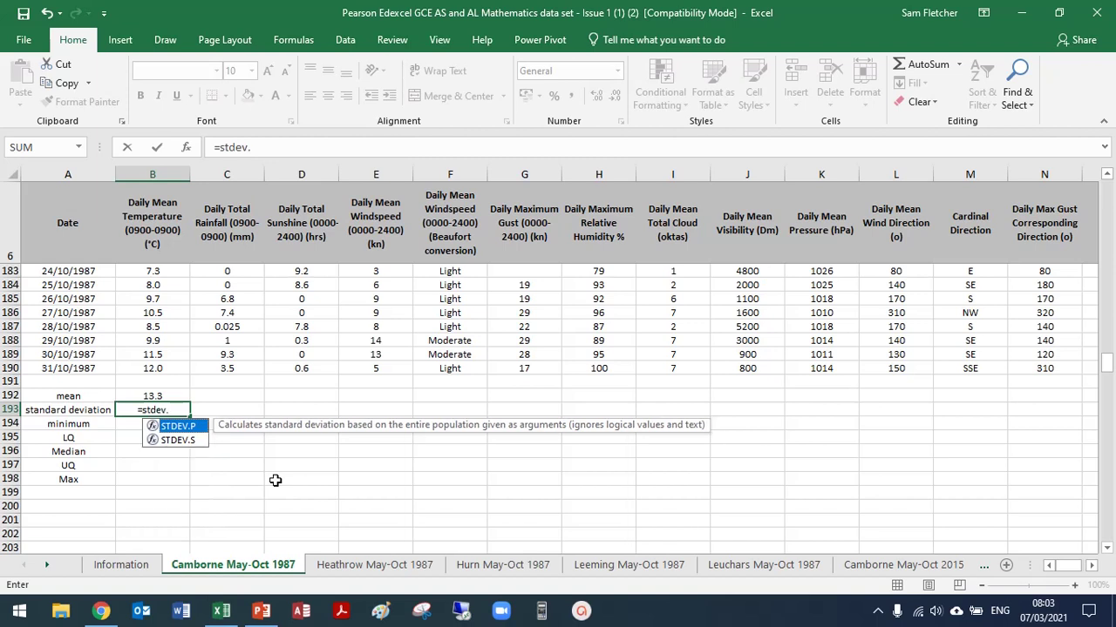
type("p(")
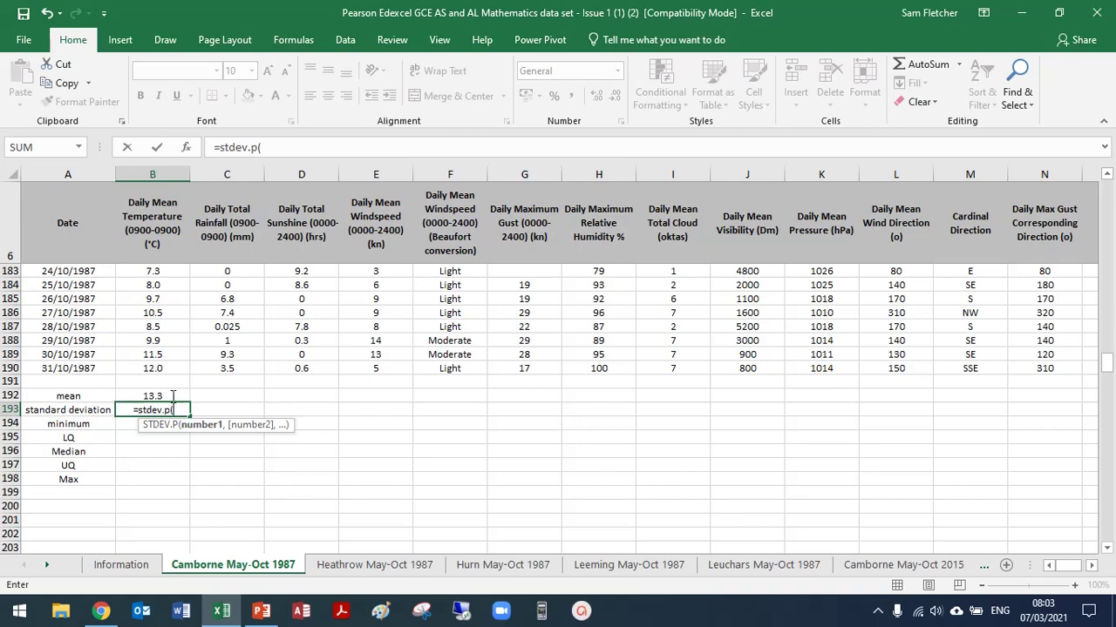
left_click_drag(172, 370, 168, 271)
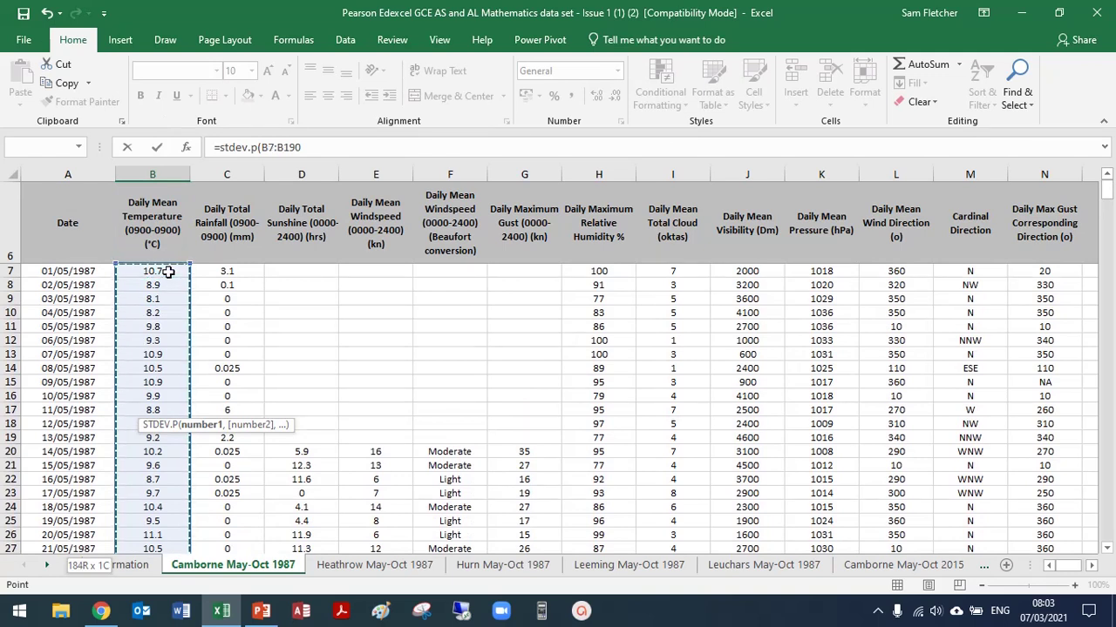
left_click(338, 147)
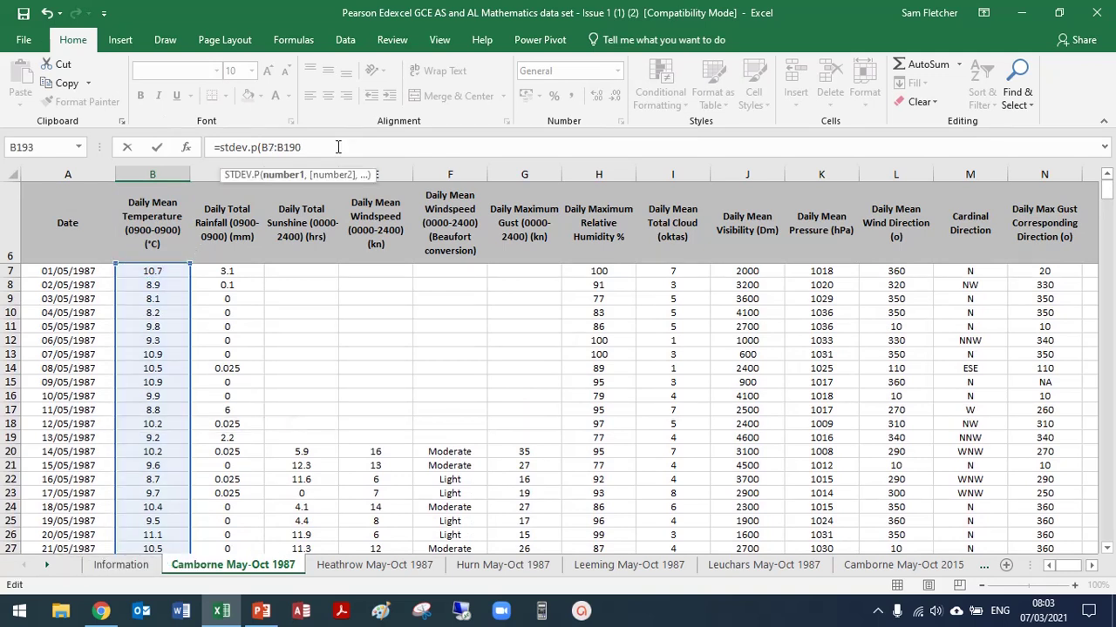
type(")")
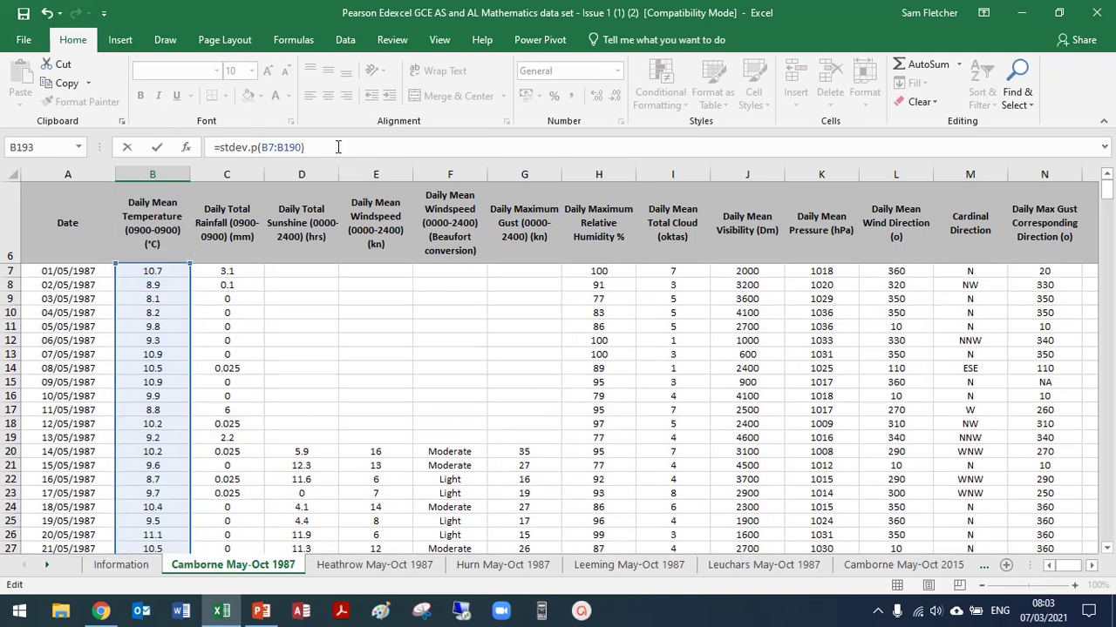
key("Return")
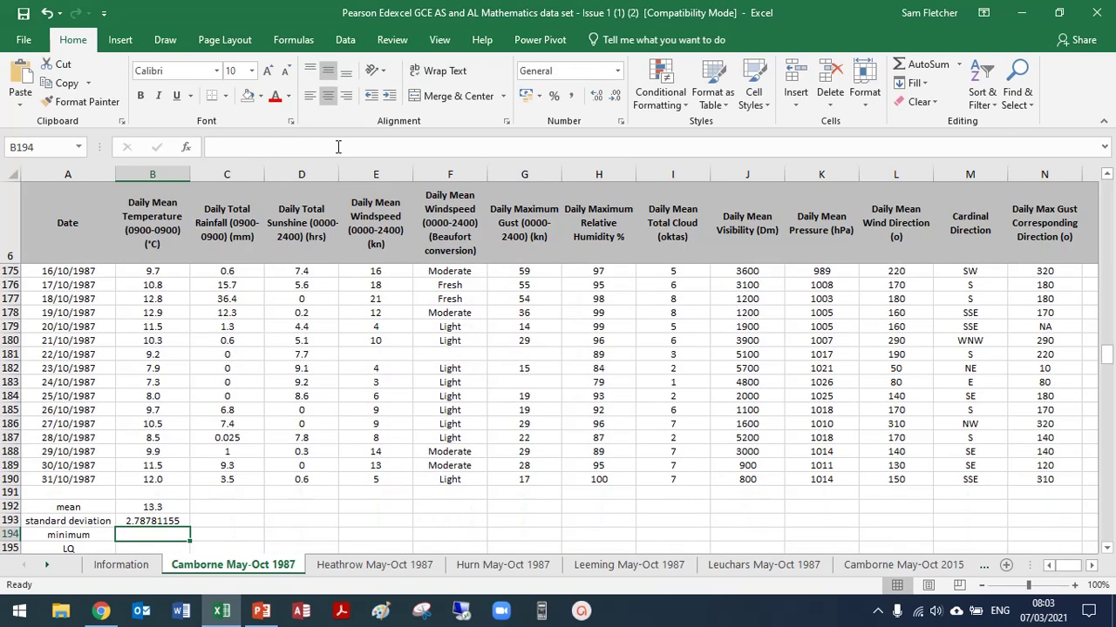
Step: Calculate the minimum daily mean temperature in cell B194 with =MIN(B7:B190)
scroll(196, 420, "down", 2)
scroll(195, 420, "down", 2)
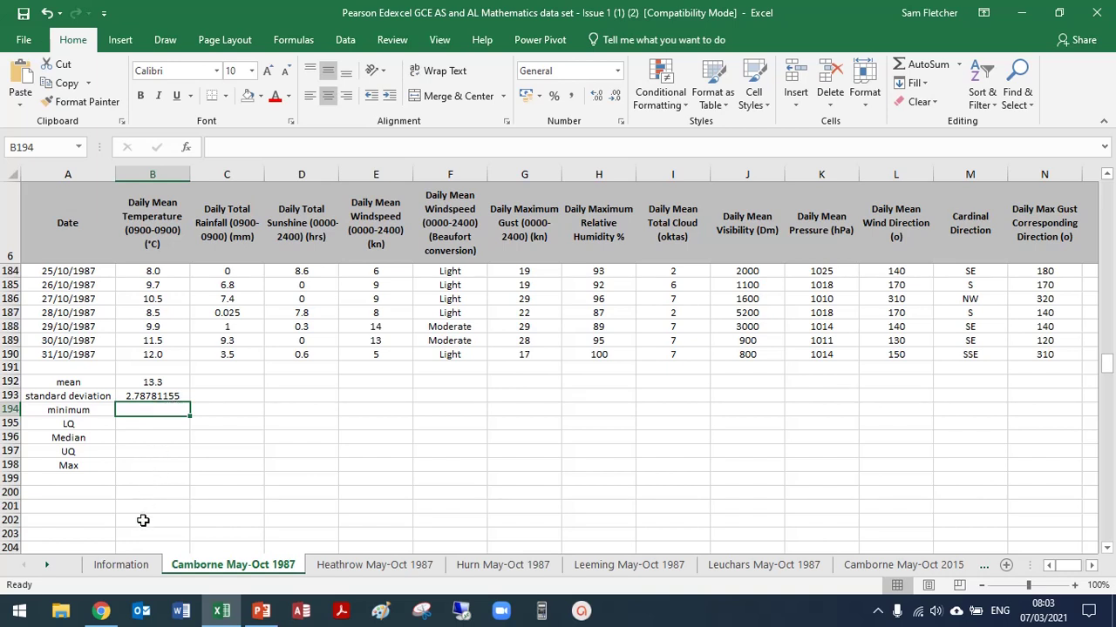
type("=")
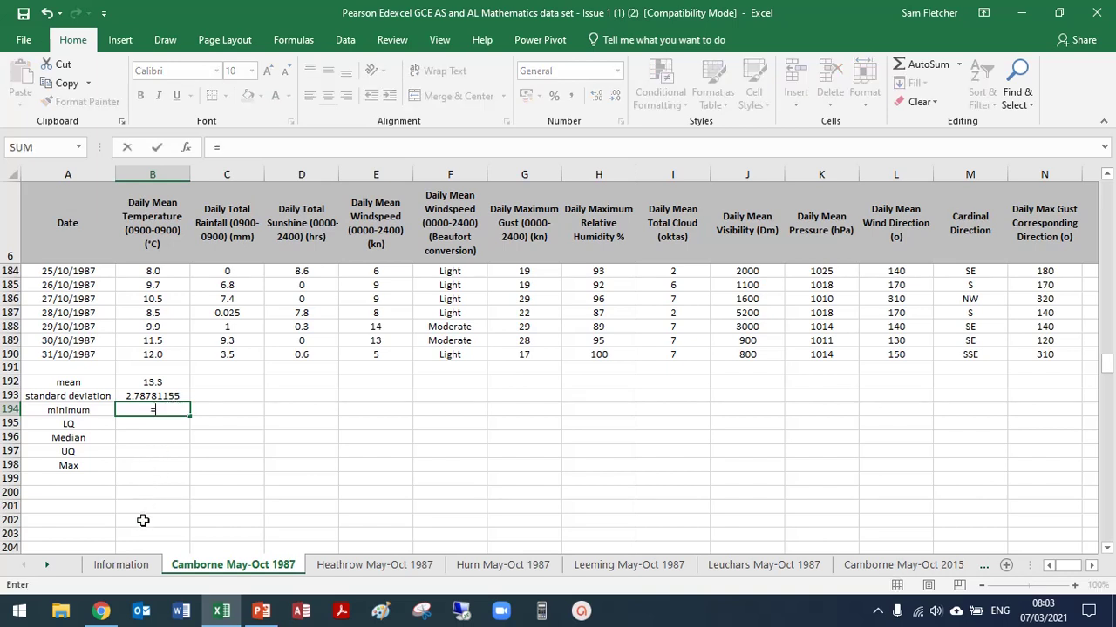
type("min")
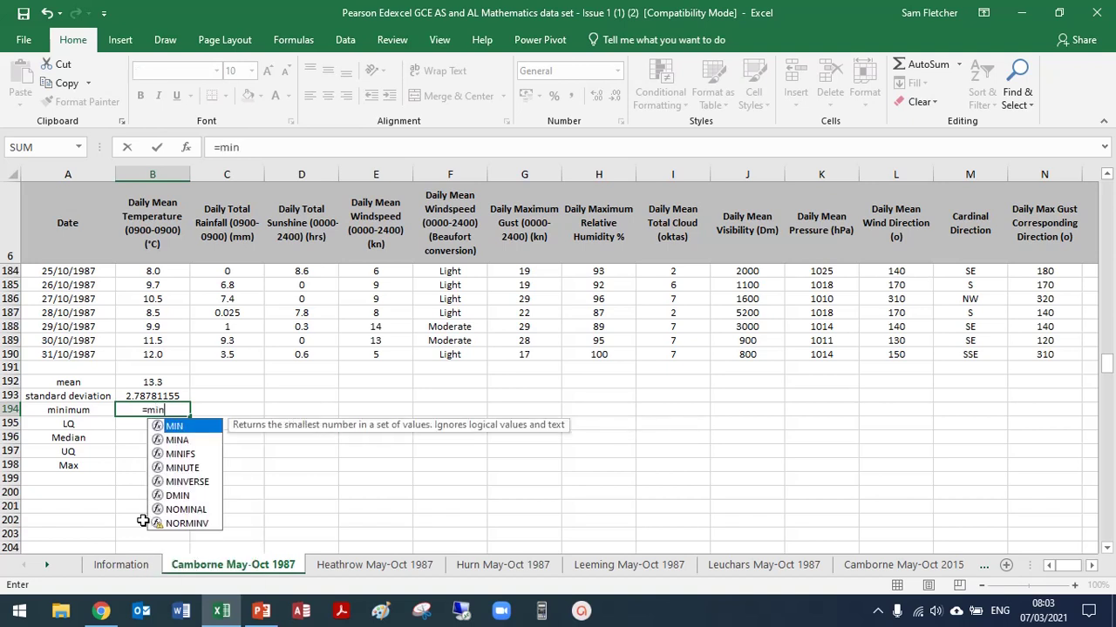
type("(")
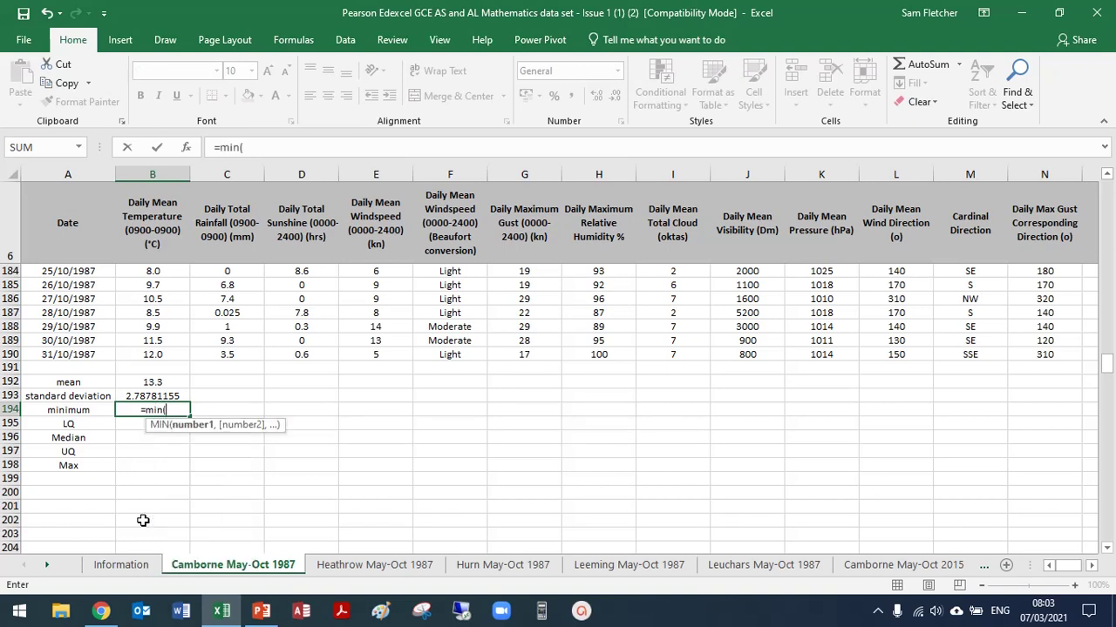
type("B")
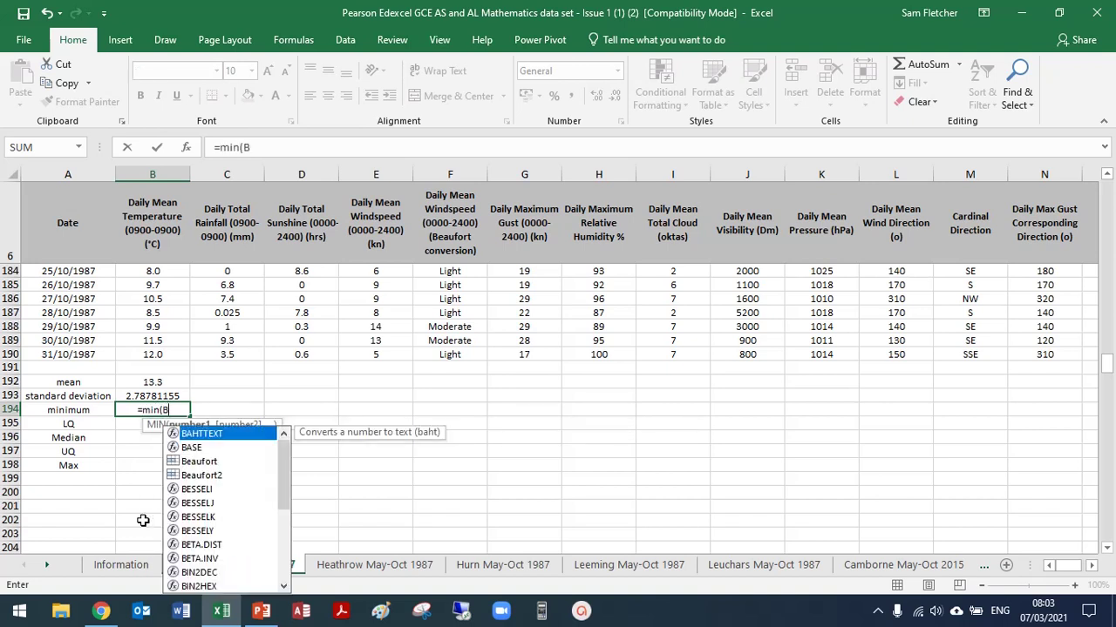
type("7:B")
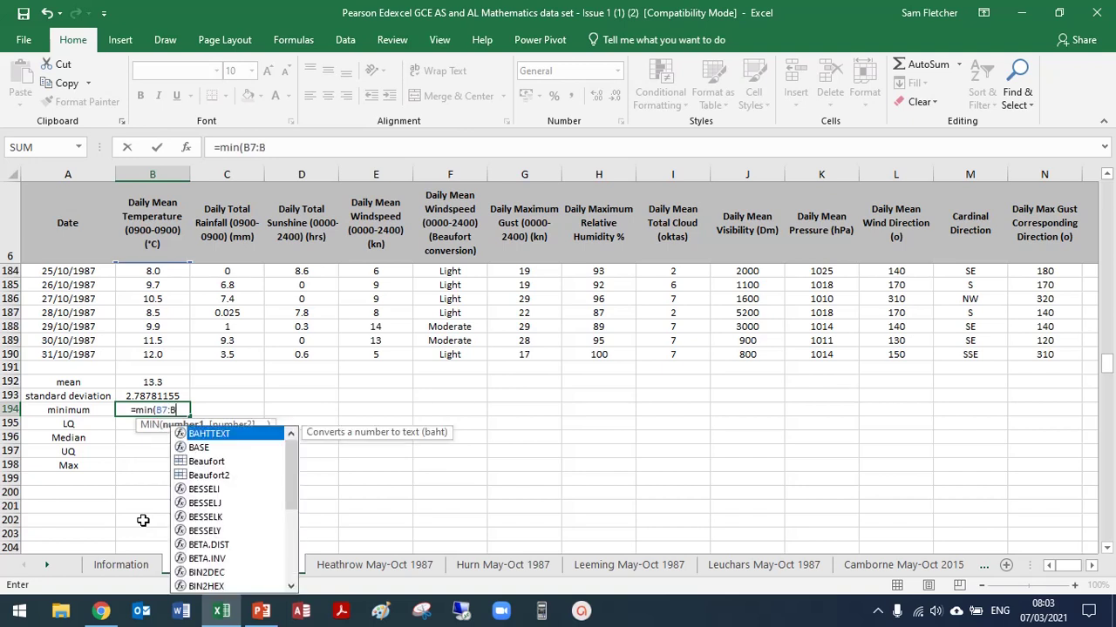
type("190)")
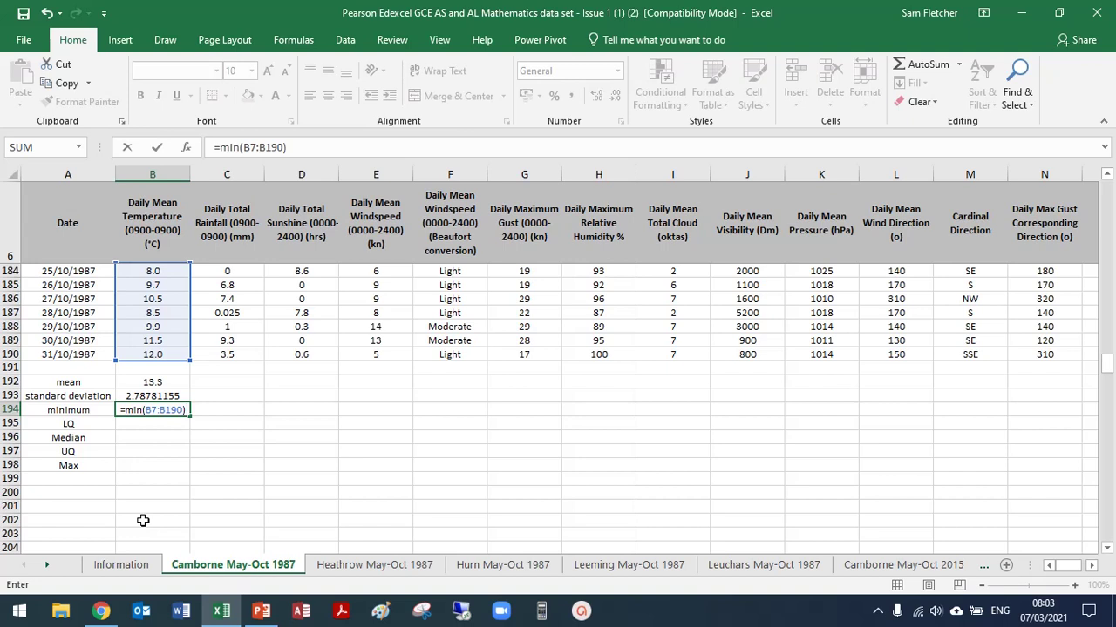
key("Return")
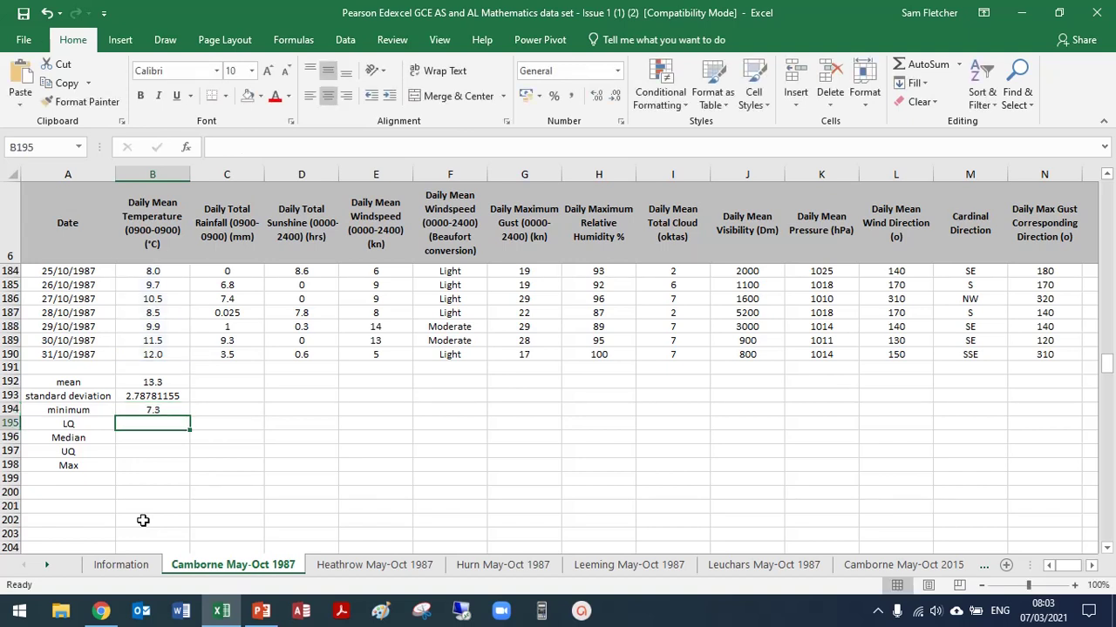
Step: Calculate the lower quartile of the daily mean temperatures in cell B195 with =QUARTILE(B7:B190,1)
type("=q")
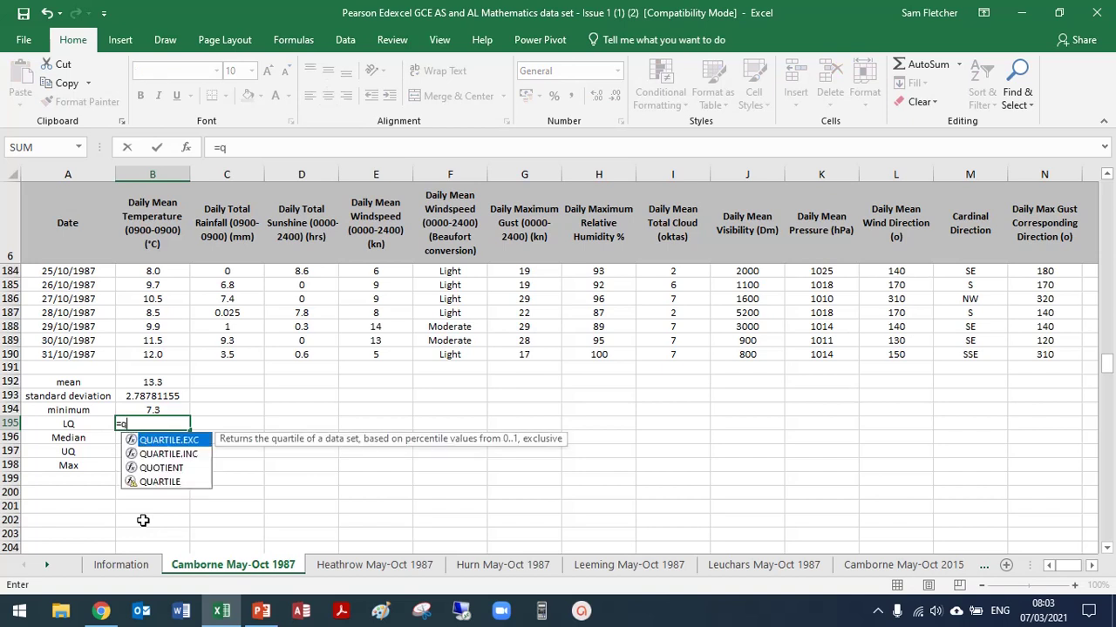
type("uar")
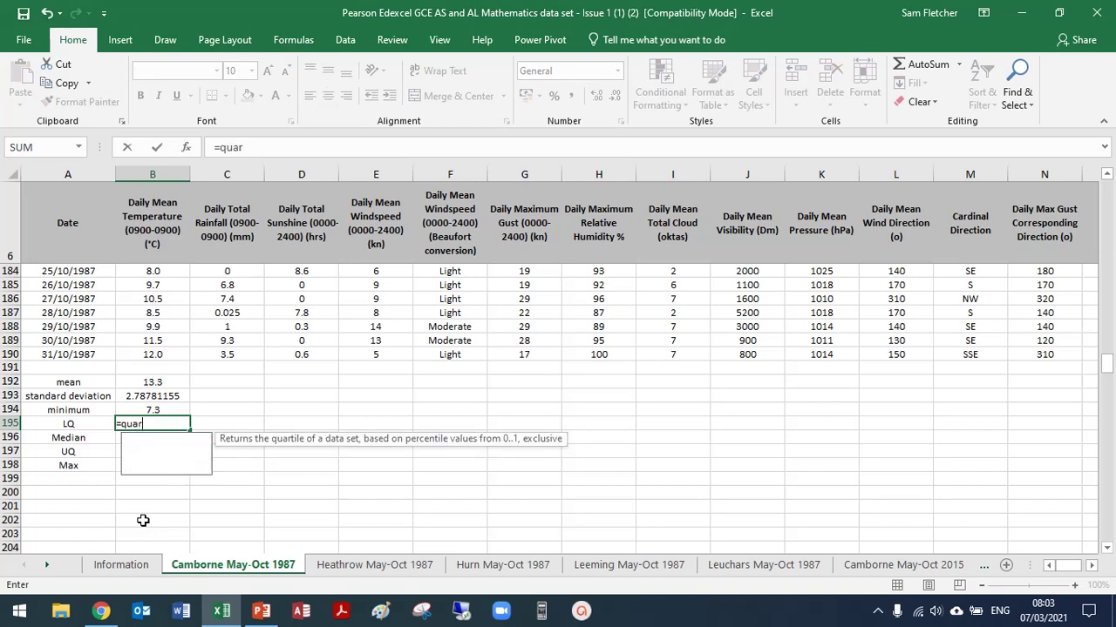
type("tile(")
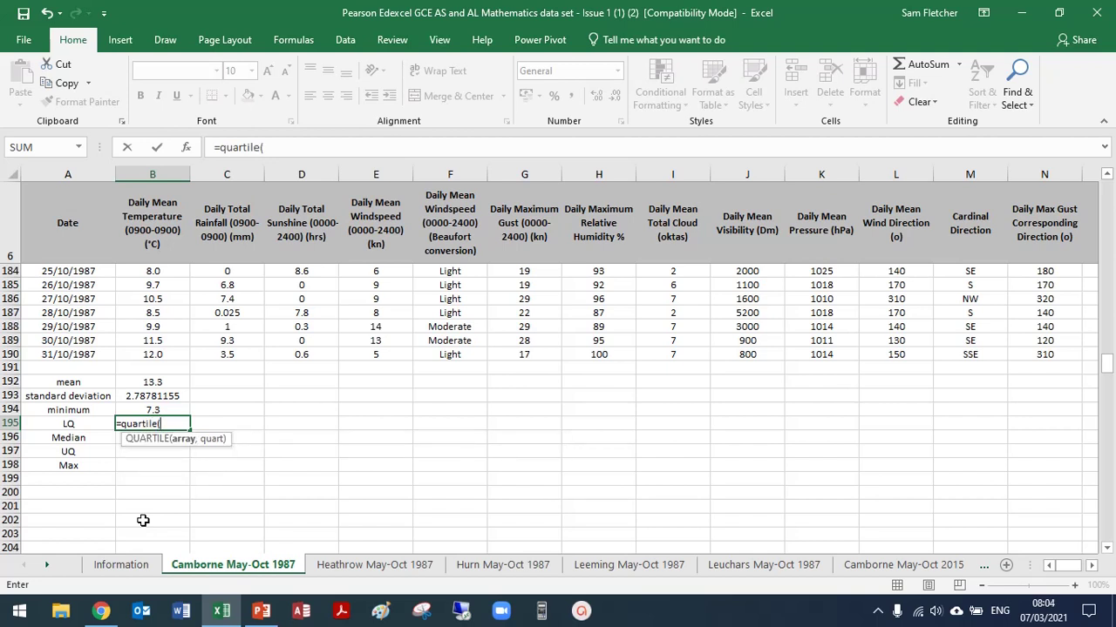
type("B7:B190")
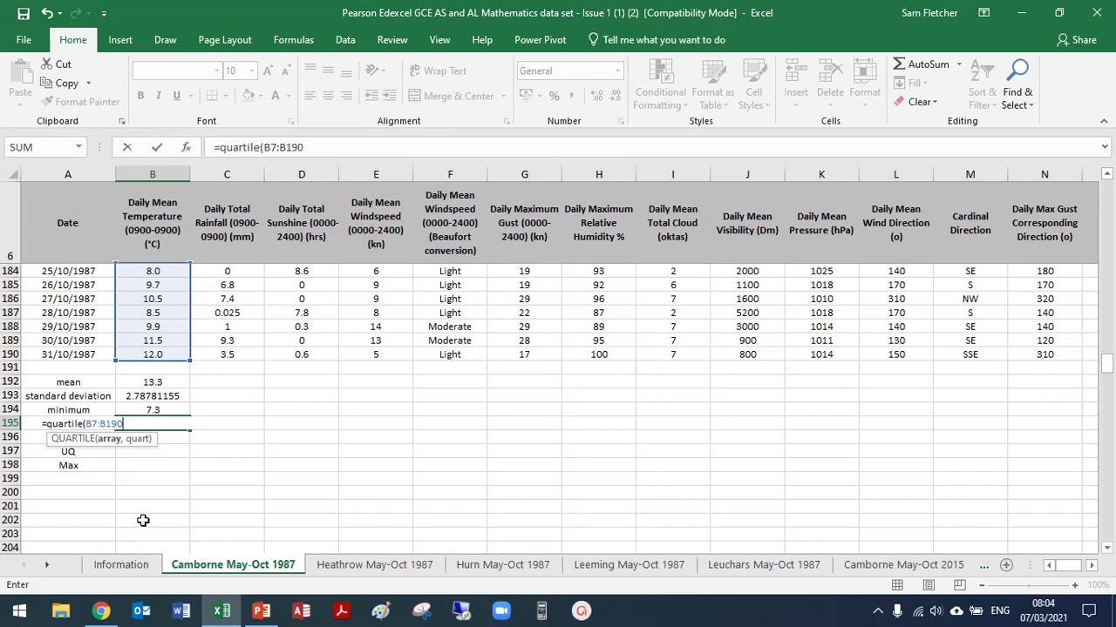
type(",")
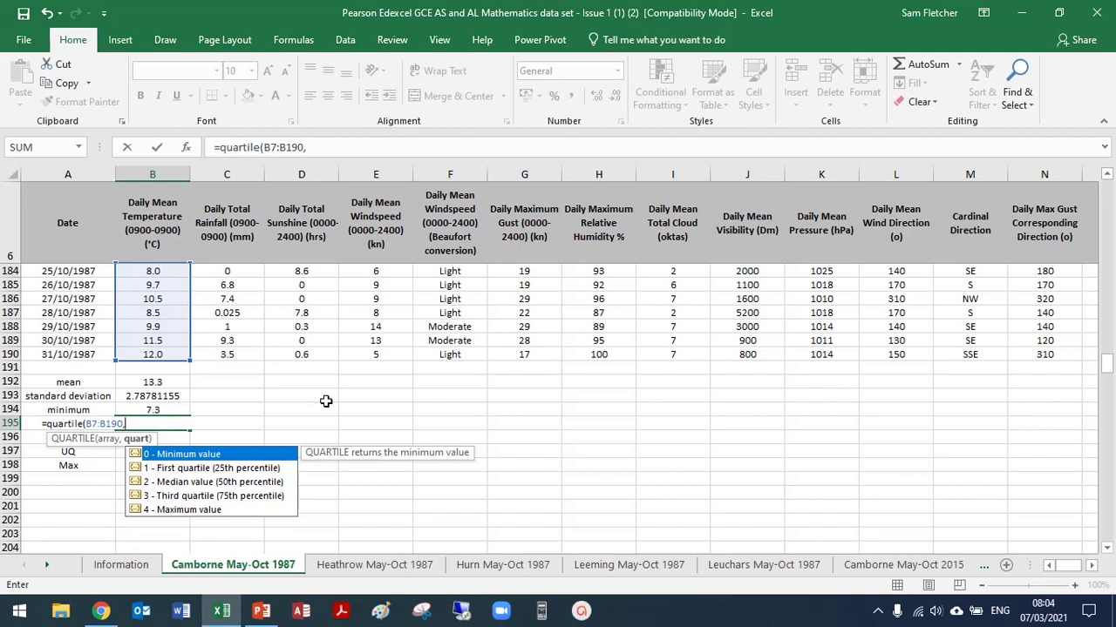
type("1)")
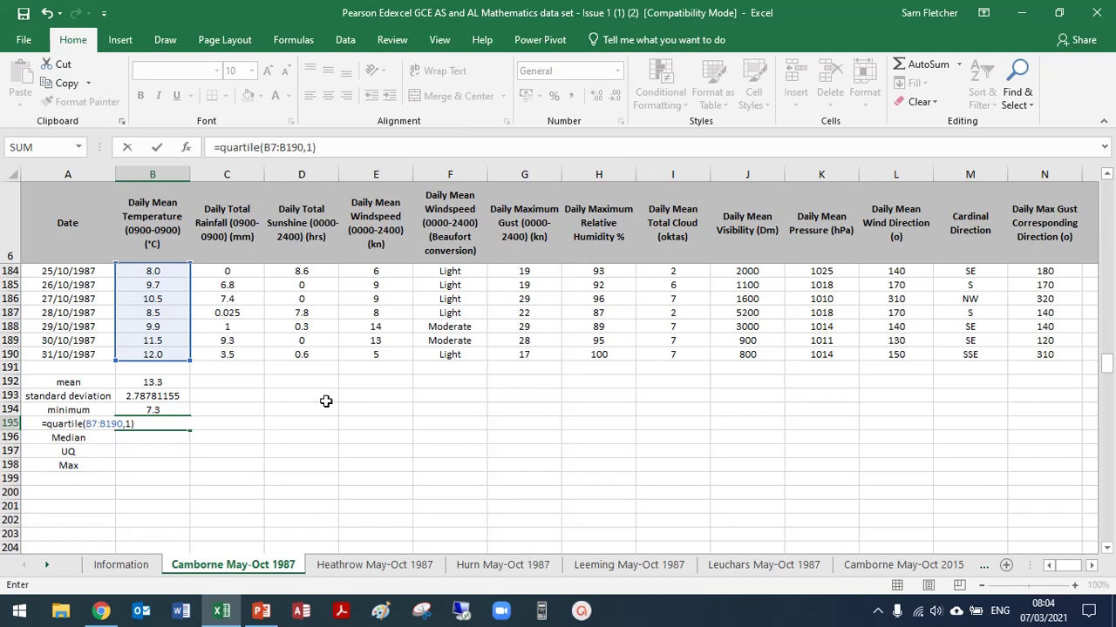
key("Return")
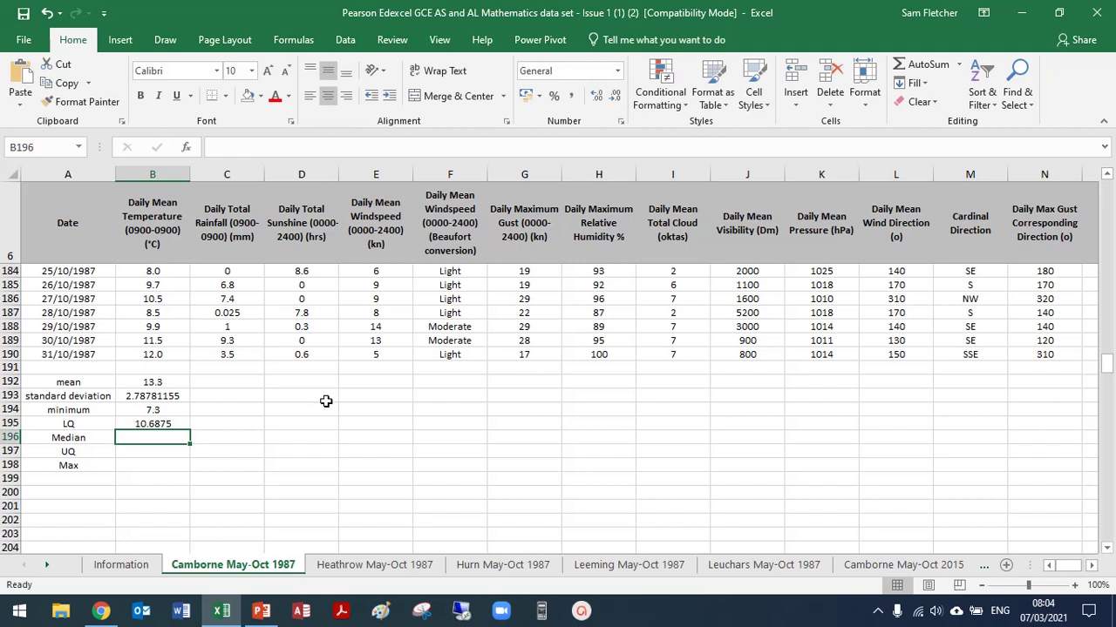
Step: Calculate the median daily mean temperature in cell B196 with =QUARTILE(B7:B190,2)
type("=")
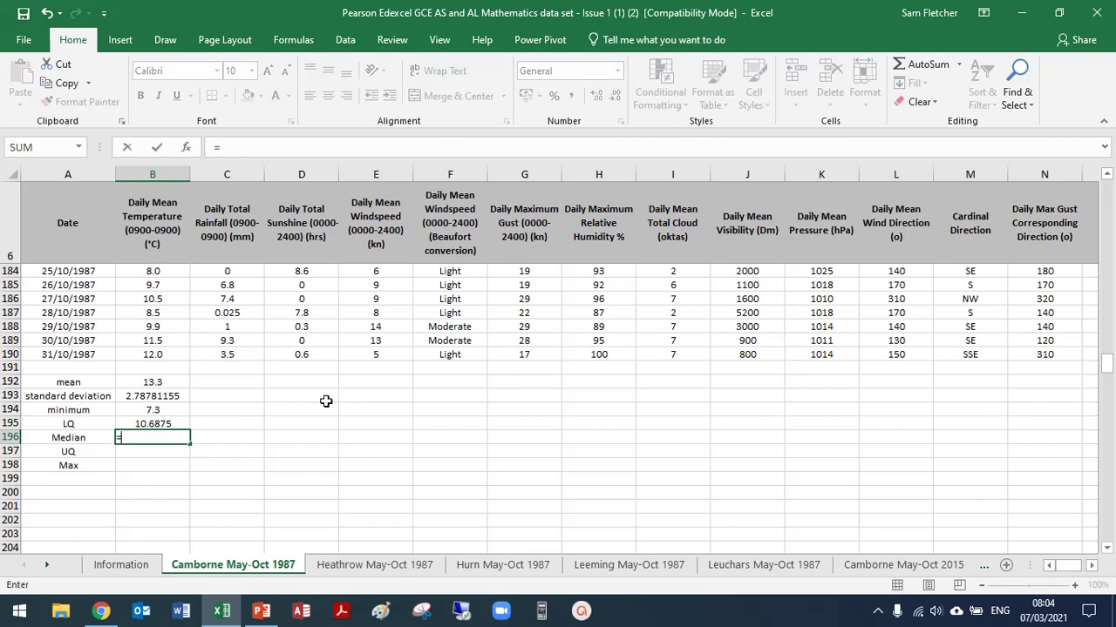
type("quarti")
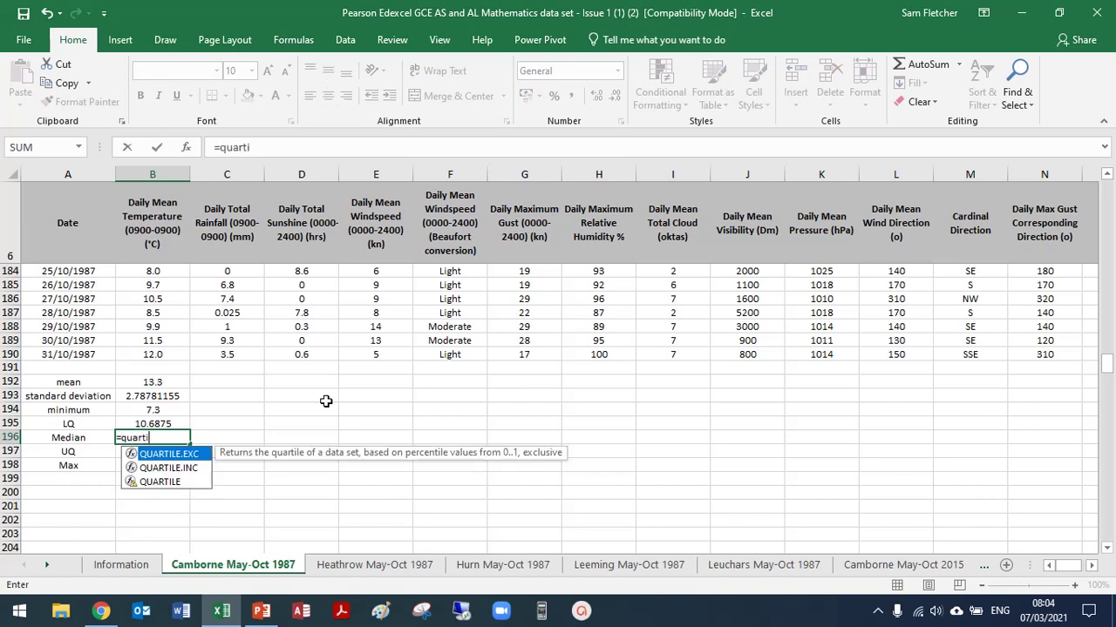
type("le(")
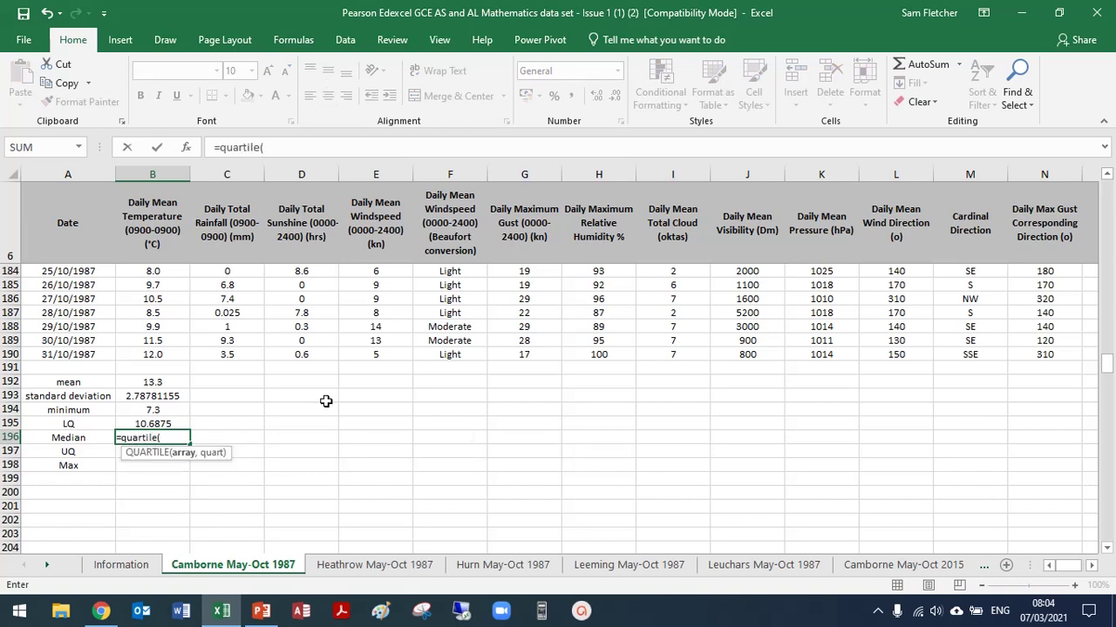
type("B7:B19")
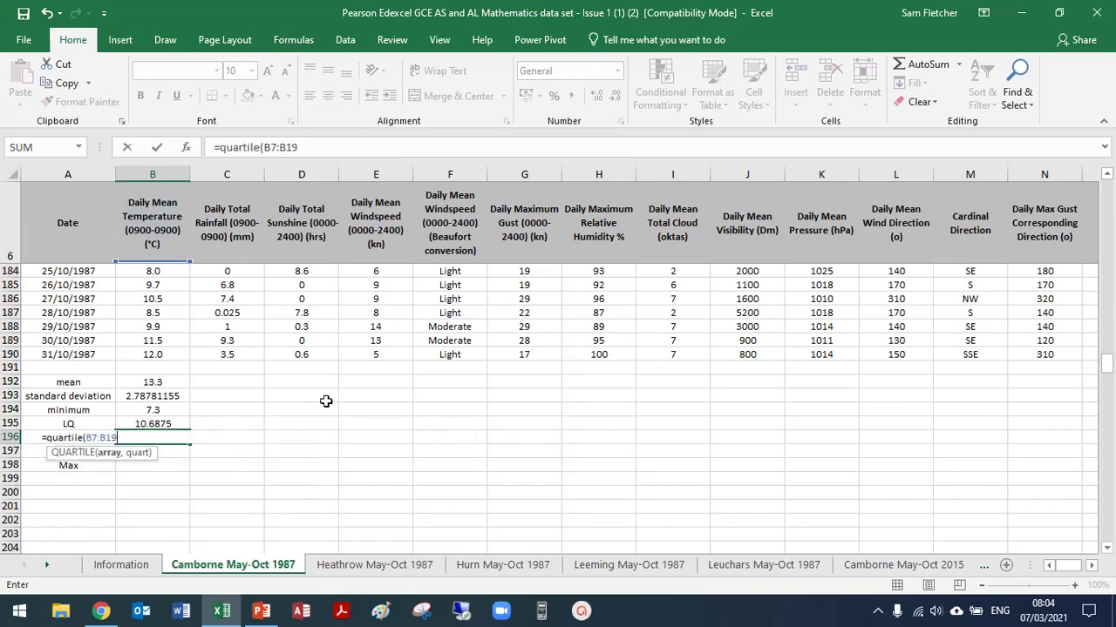
type("0,2")
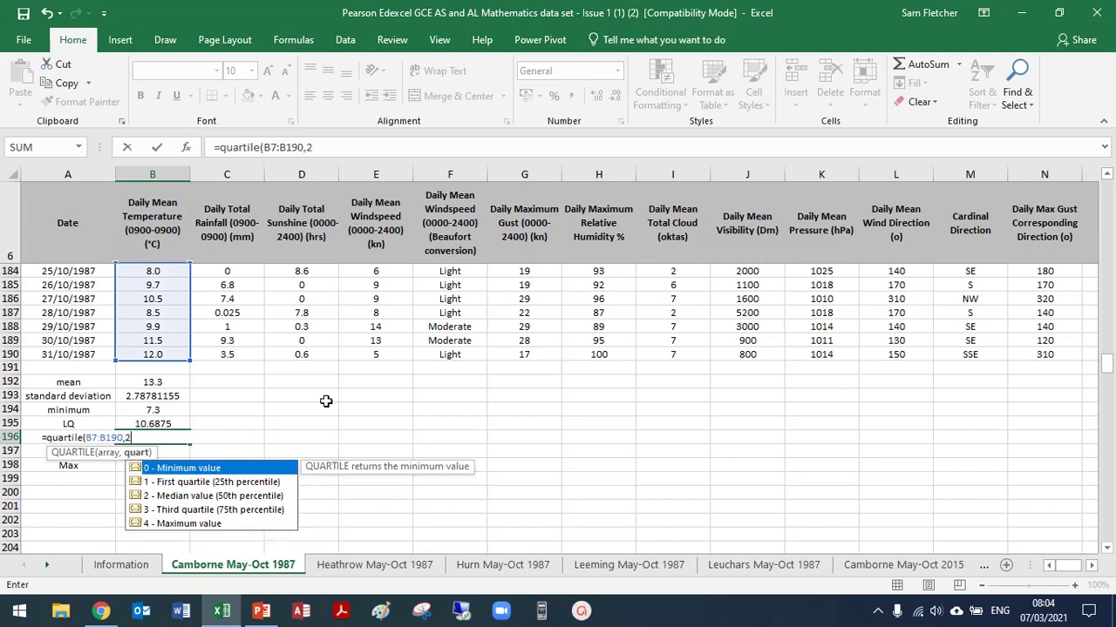
type(")")
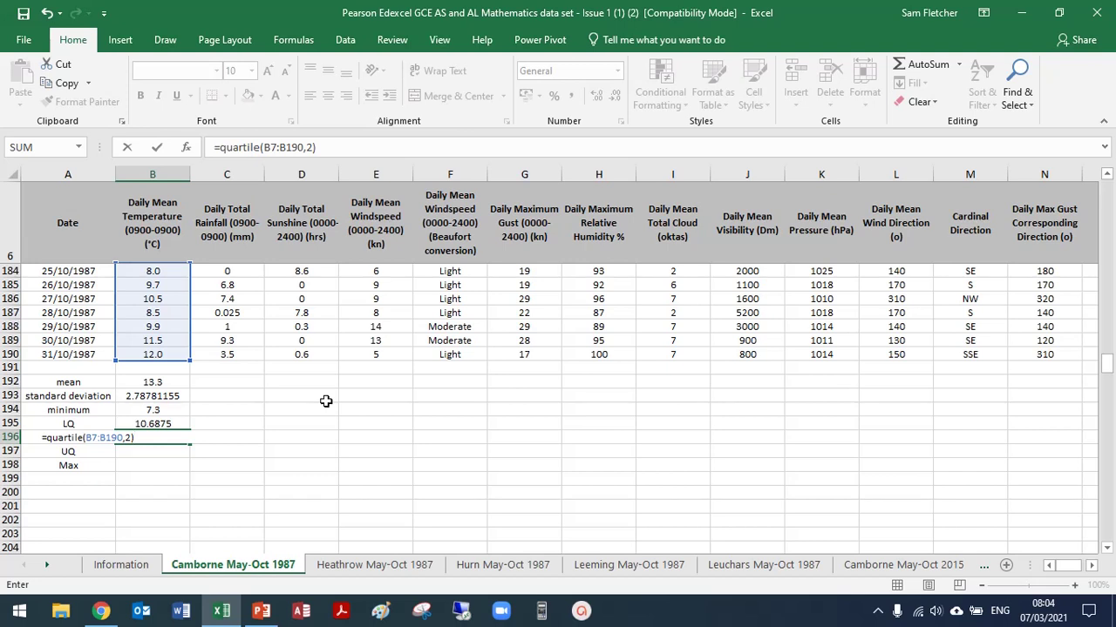
key("Return")
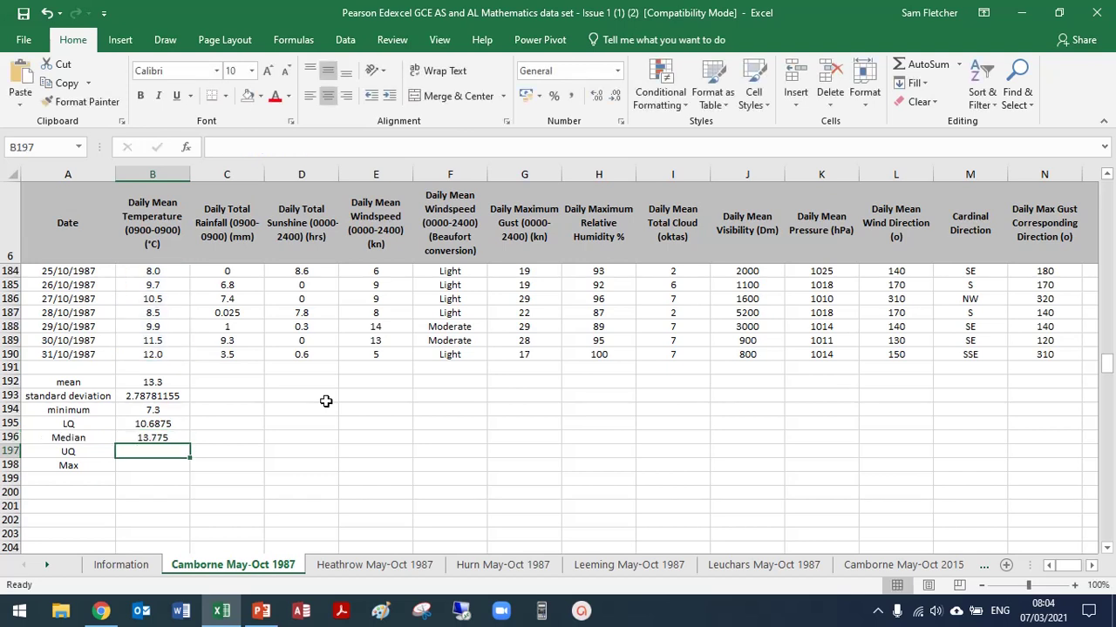
Step: Calculate the upper quartile of the daily mean temperatures in cell B197 with =QUARTILE(B7:B190,3)
type("=quart")
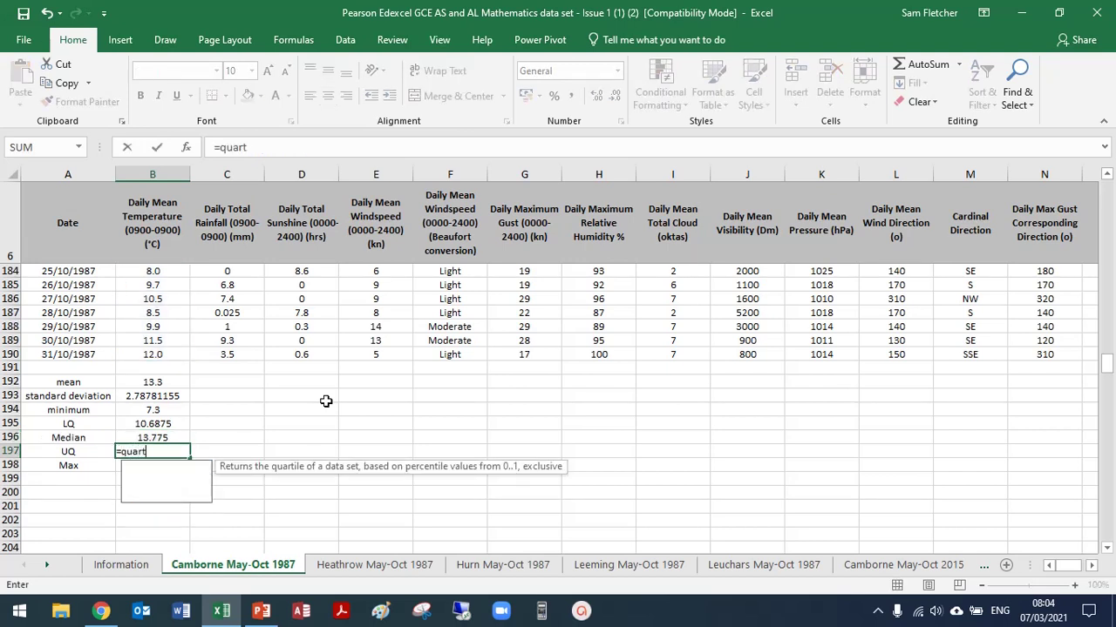
type("ile(B")
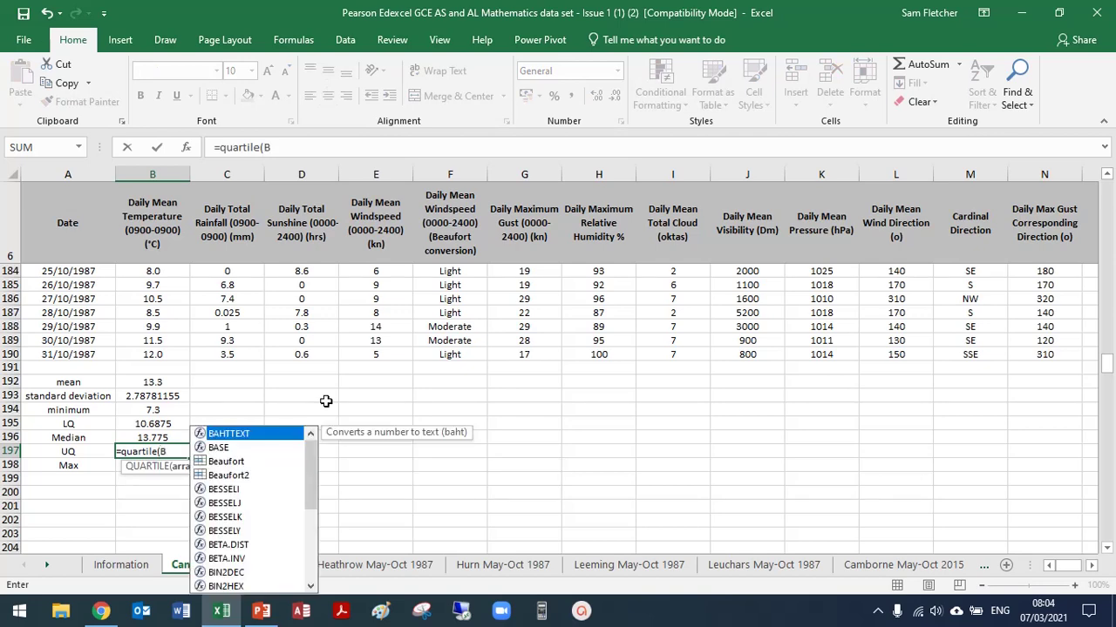
type("7:B190")
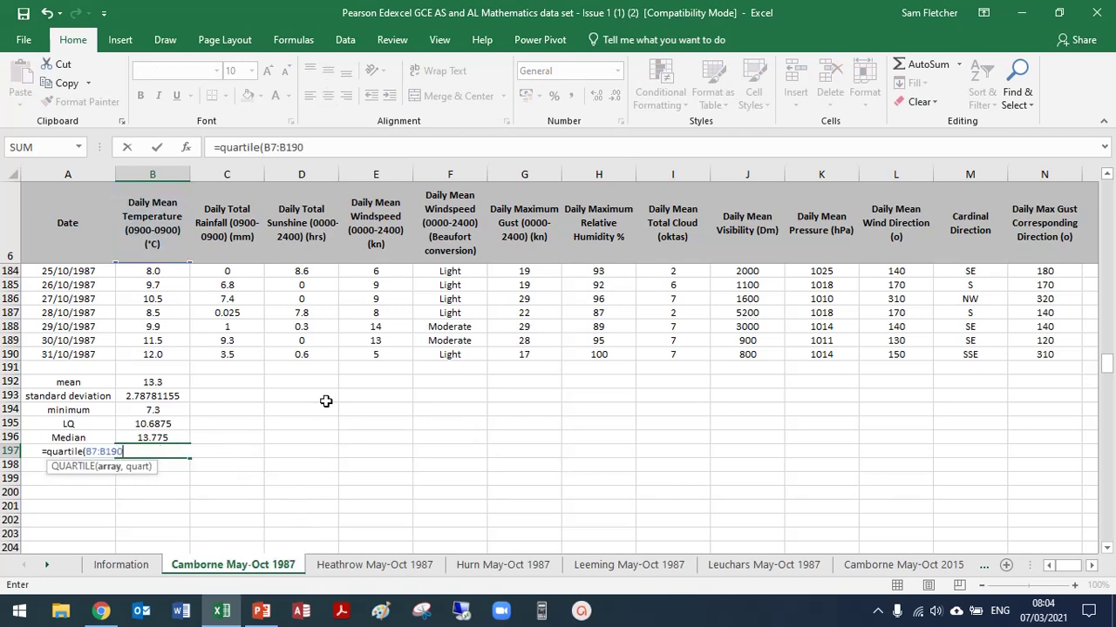
type(",3")
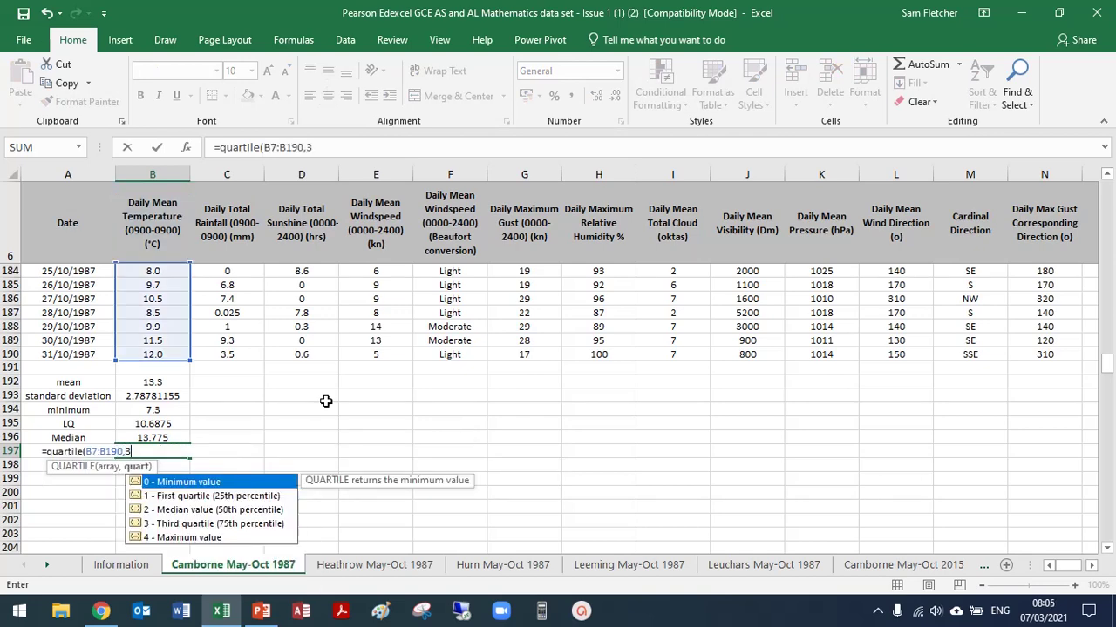
type(")")
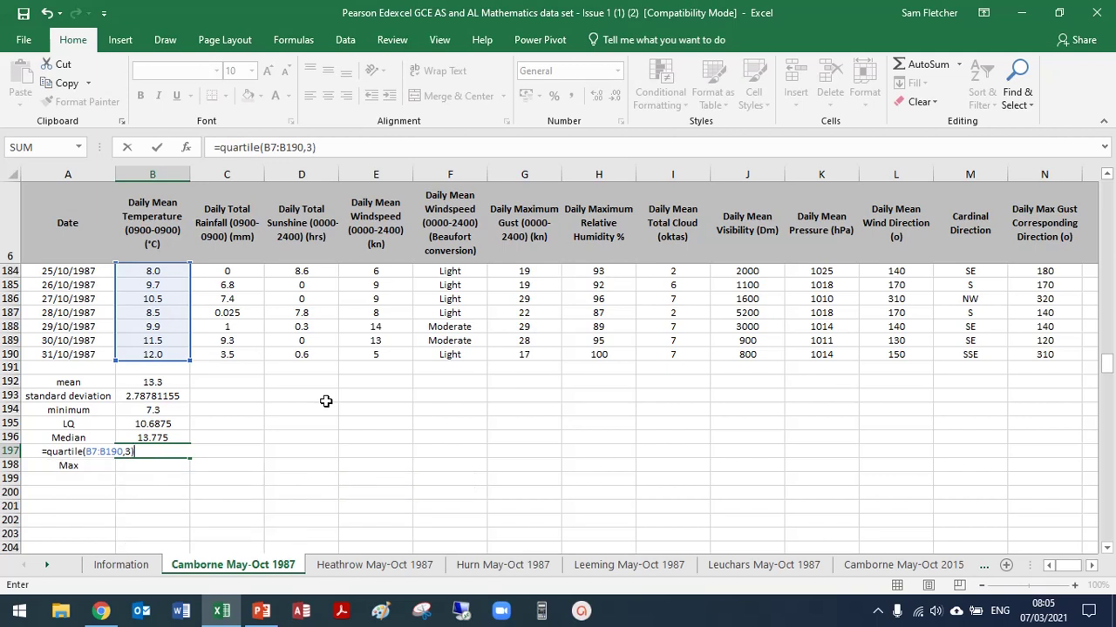
key("Return")
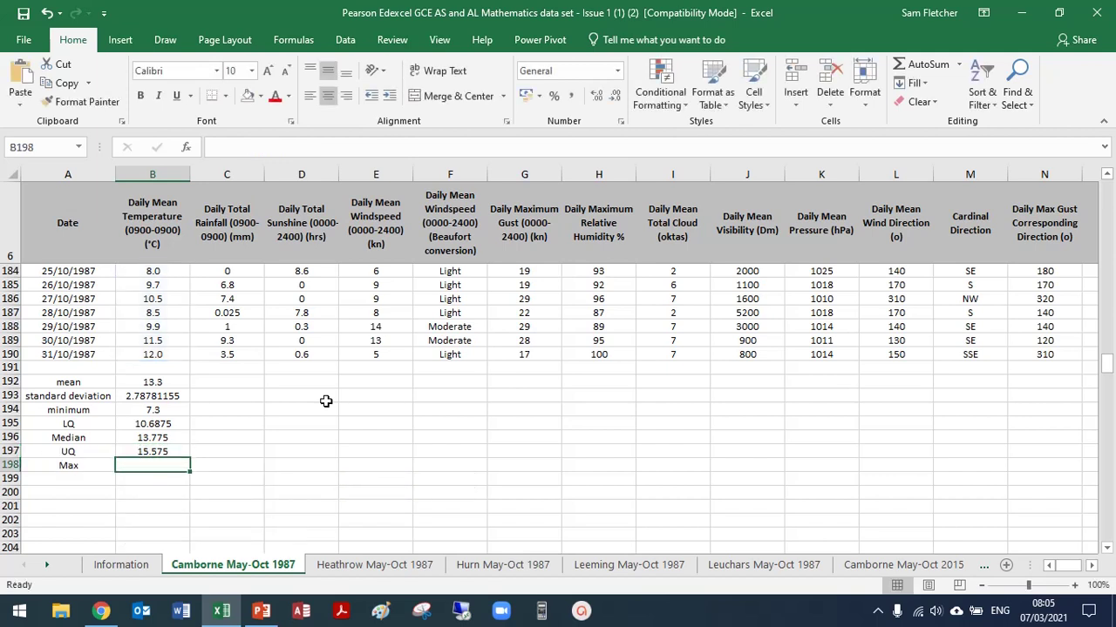
Step: Calculate the maximum daily mean temperature in cell B198 with =MAX(B7:B190)
type("=")
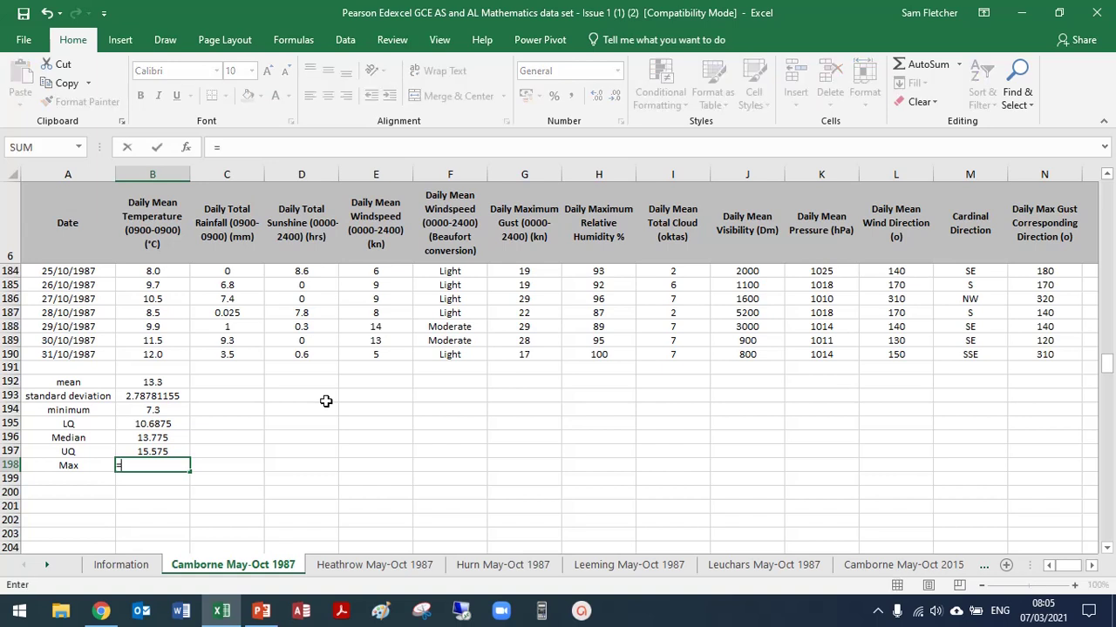
type("max(")
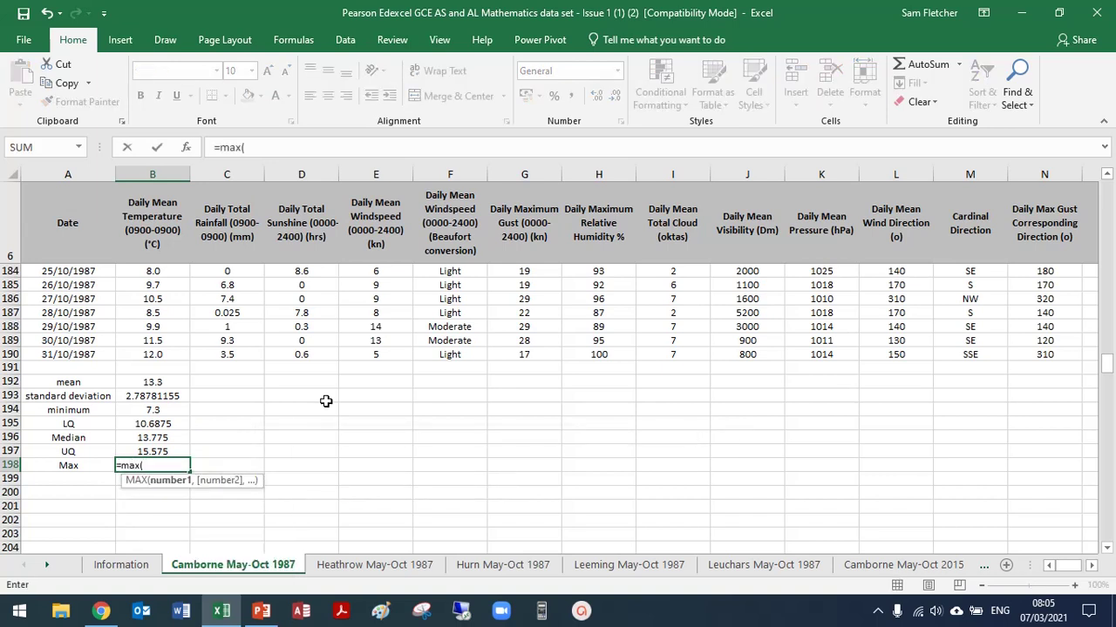
type("B7:B190)")
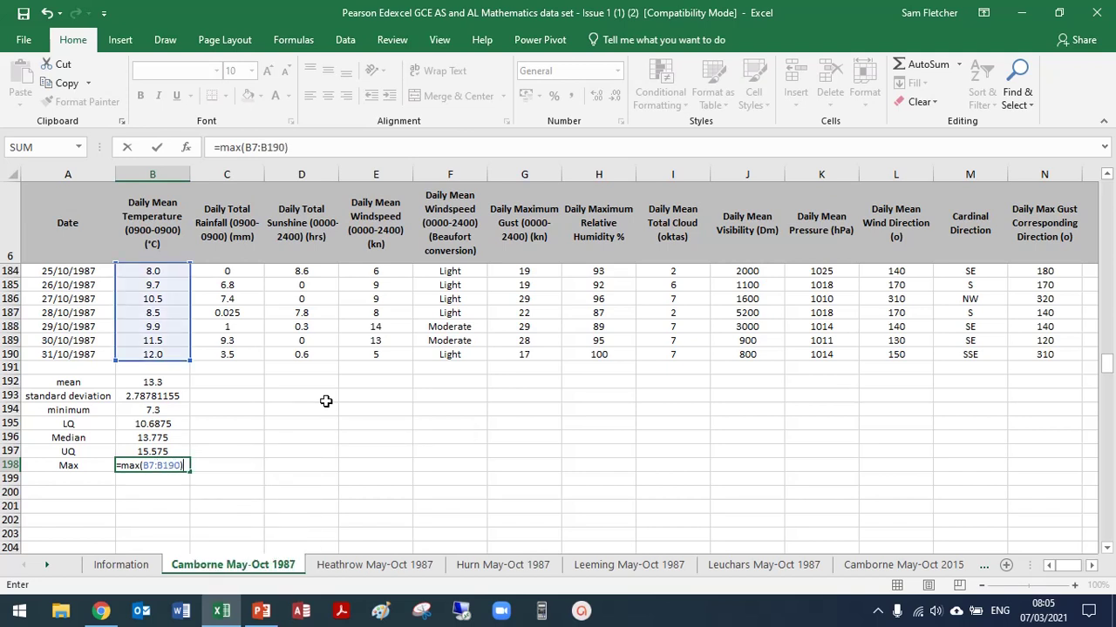
key("Return")
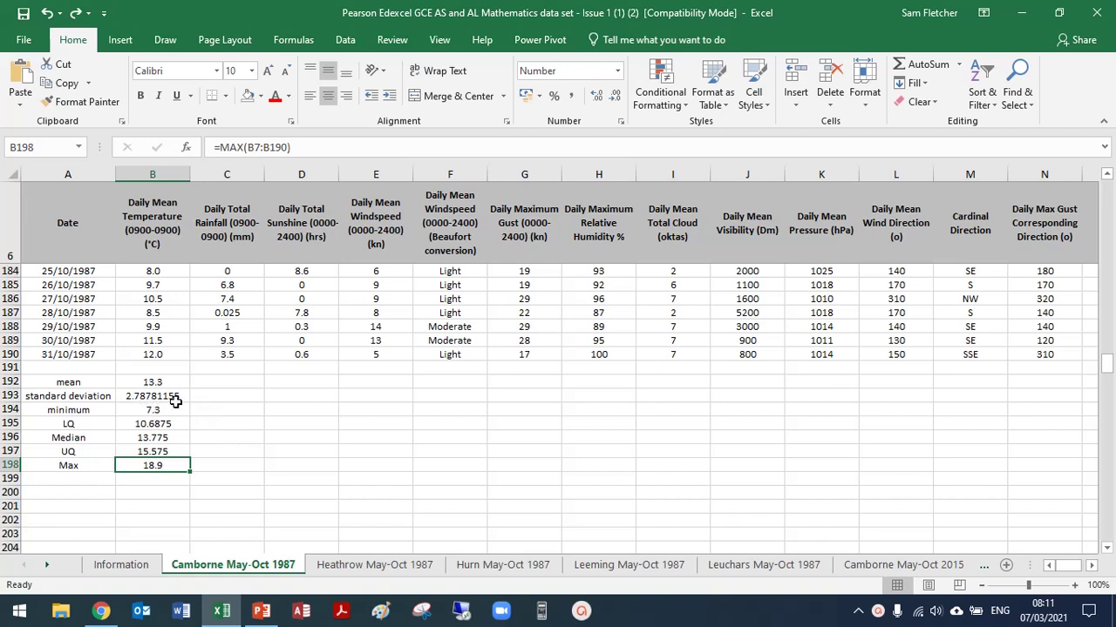
Step: Round the standard deviation in cell B193 to three decimal places by changing its formula to =ROUND(STDEV.P(B7:B190),3)
left_click(184, 396)
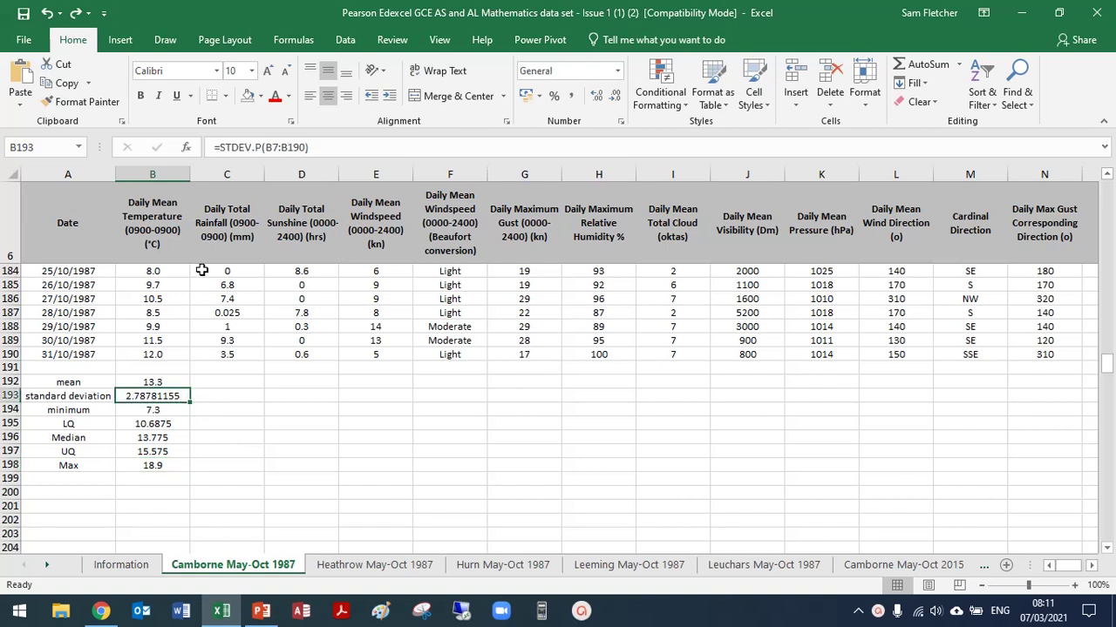
left_click(219, 148)
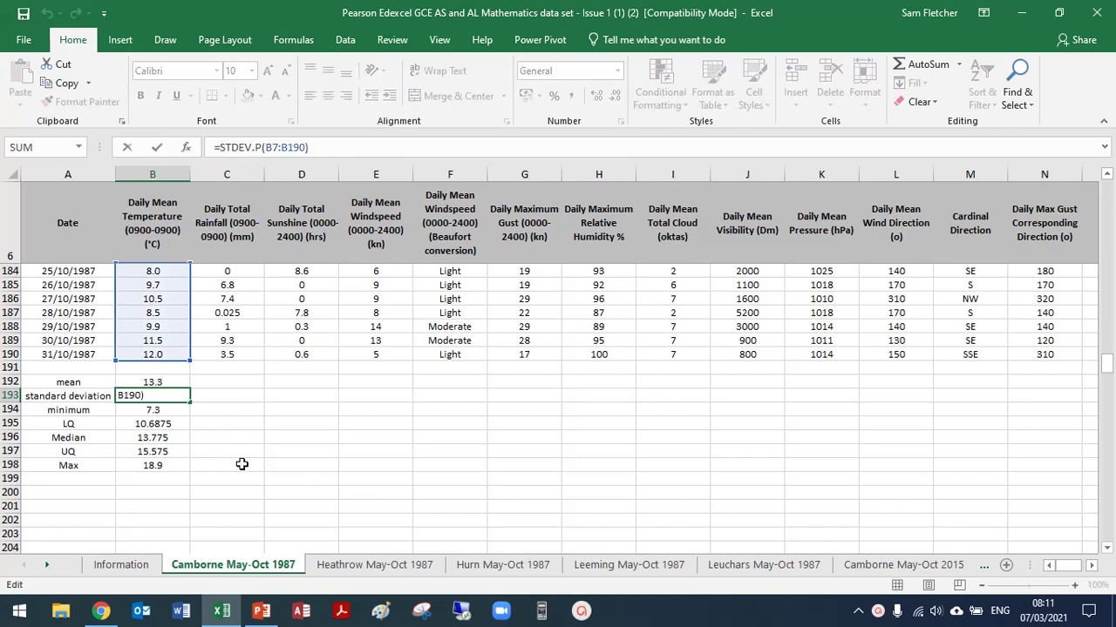
type("round")
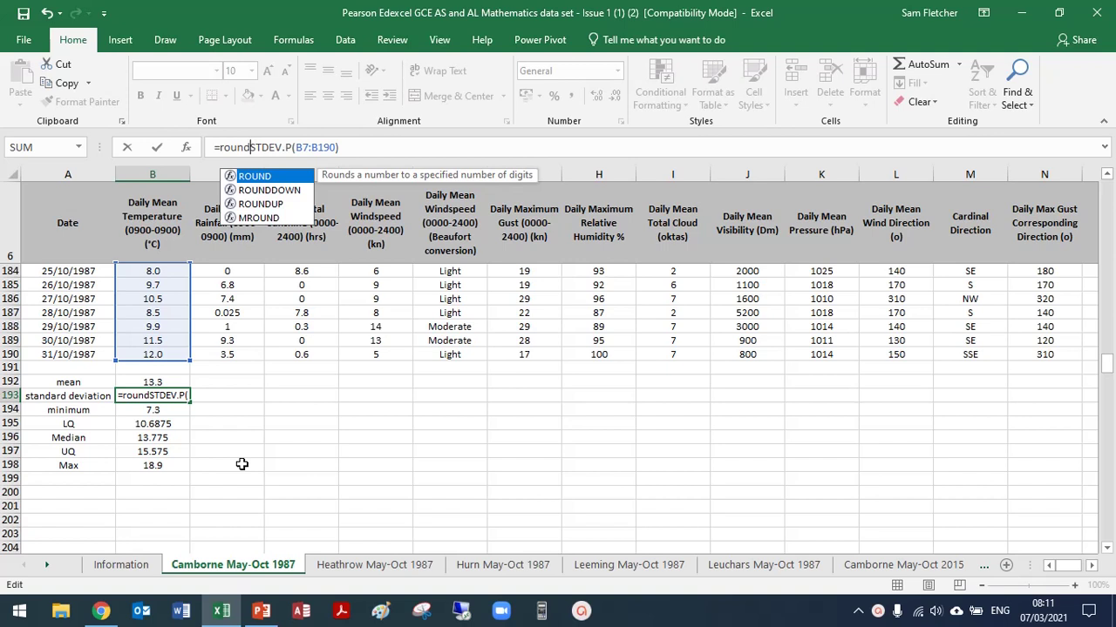
type("(")
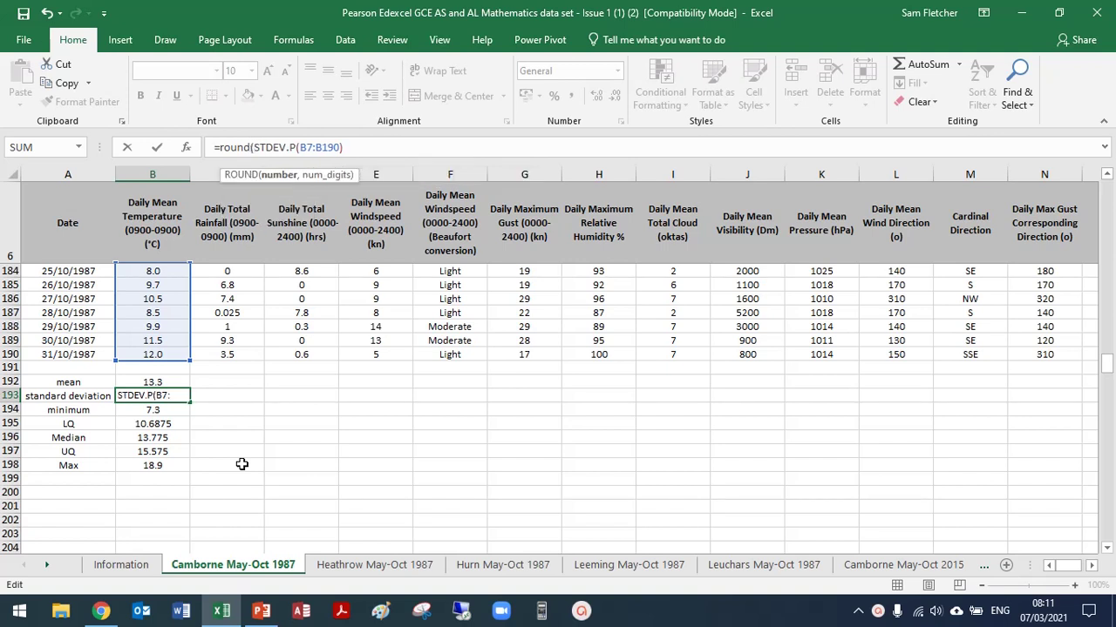
key("Right")
key("Right")
key("Right")
key("Right")
key("Right")
key("Right")
key("Right")
key("Right")
key("Right")
key("Right")
key("Right")
key("Right")
key("Right")
key("Right")
key("Right")
type(",")
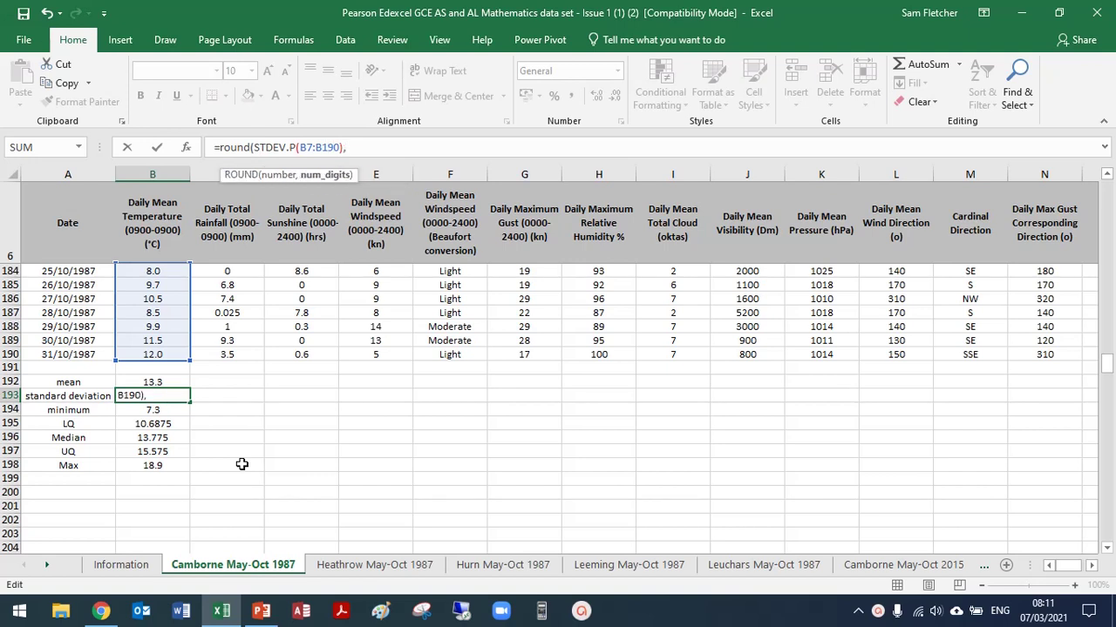
type("3)")
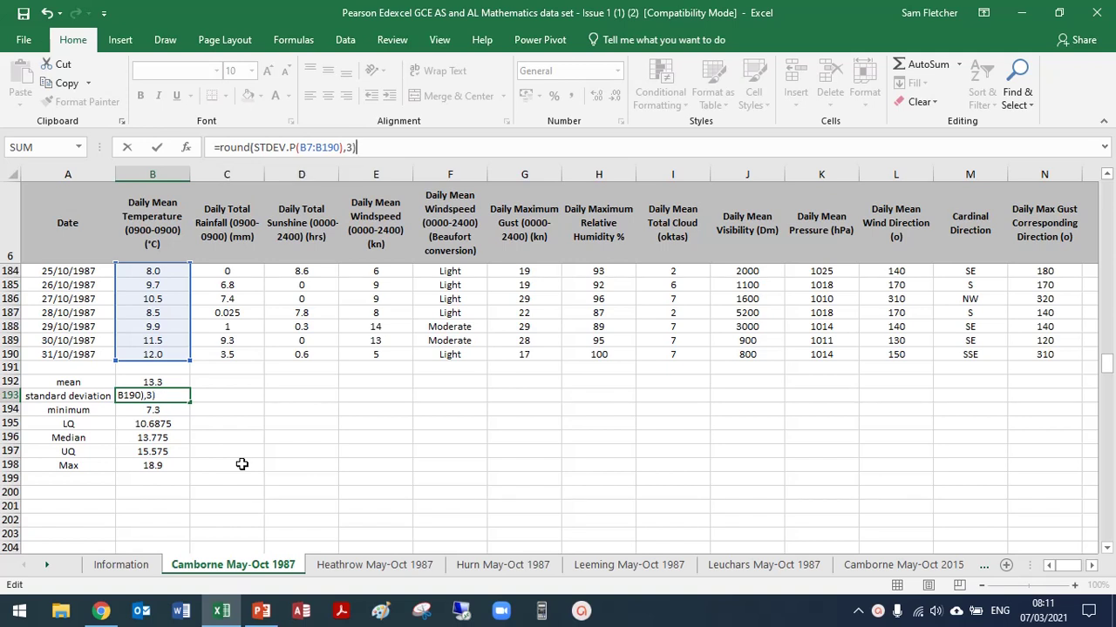
key("Return")
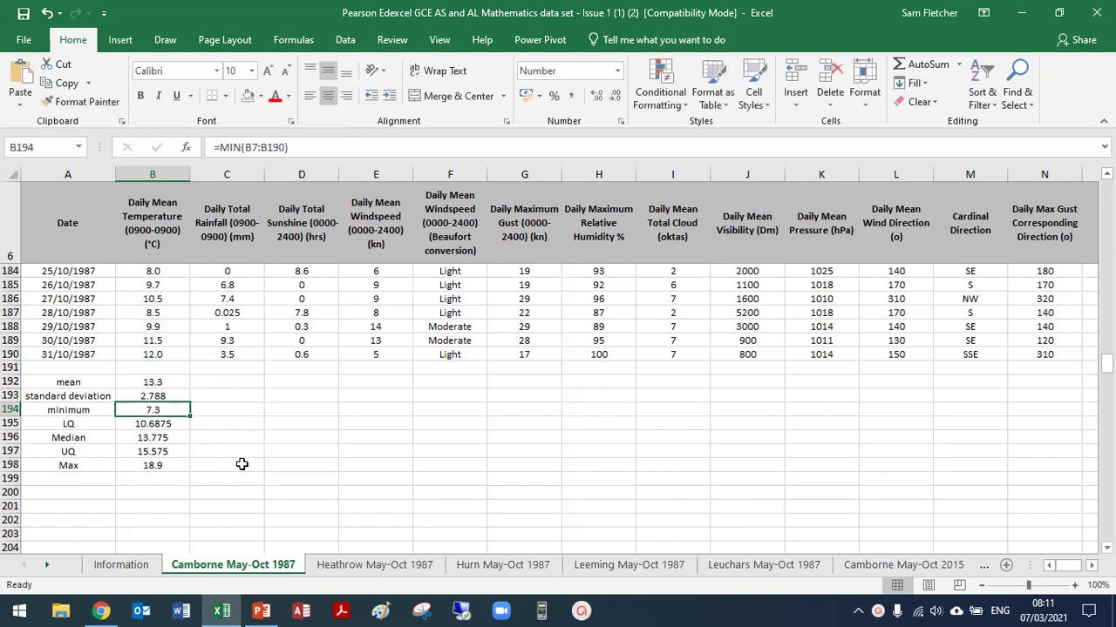
Step: Round the lower quartile in cell B195 to three decimal places by changing its formula to =ROUND(QUARTILE(B7:B190,1),3)
left_click(175, 424)
left_click(220, 150)
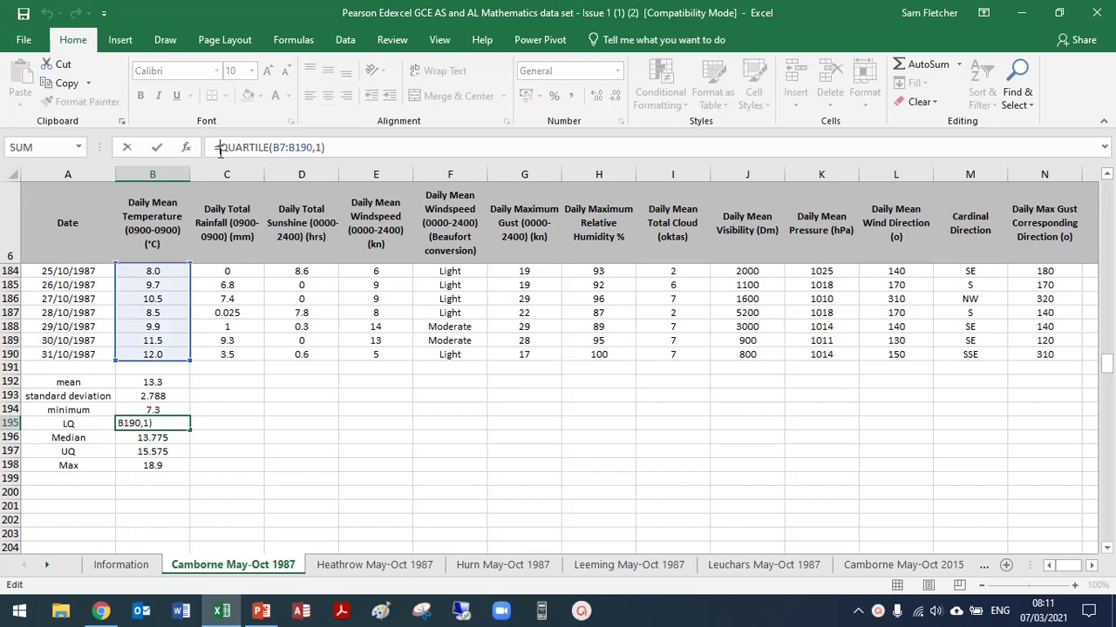
type("round(")
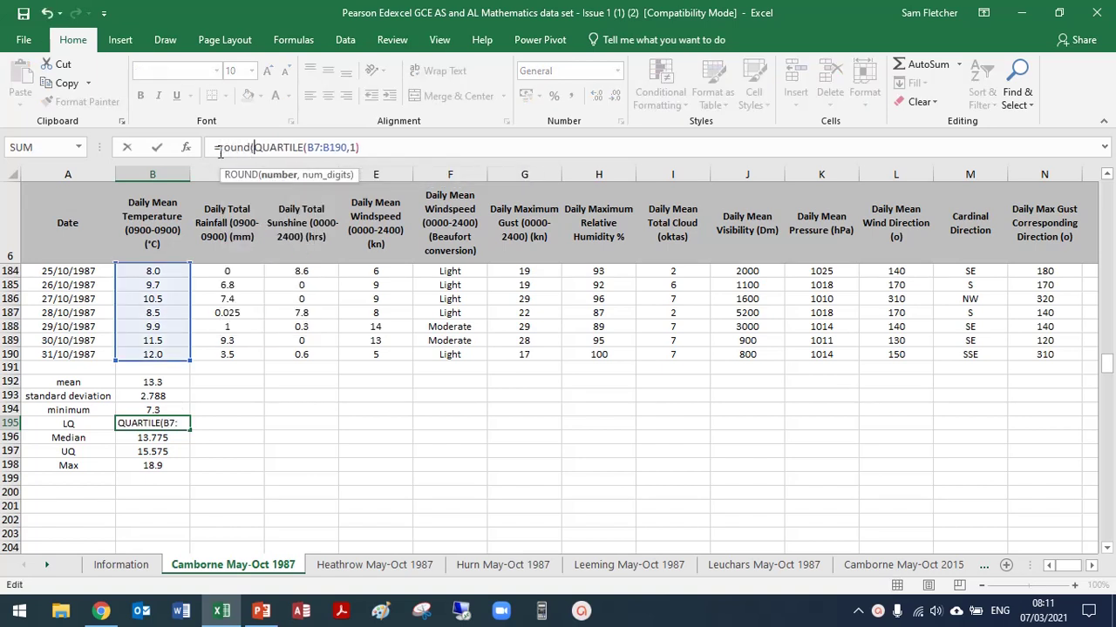
key("Right")
key("Right")
key("Right")
key("Right")
key("Right")
key("Right")
key("Right")
key("Right")
key("Right")
key("Right")
key("Right")
key("Right")
key("Right")
key("Right")
key("Right")
key("Right")
key("Right")
key("Right")
key("Right")
type(",3)")
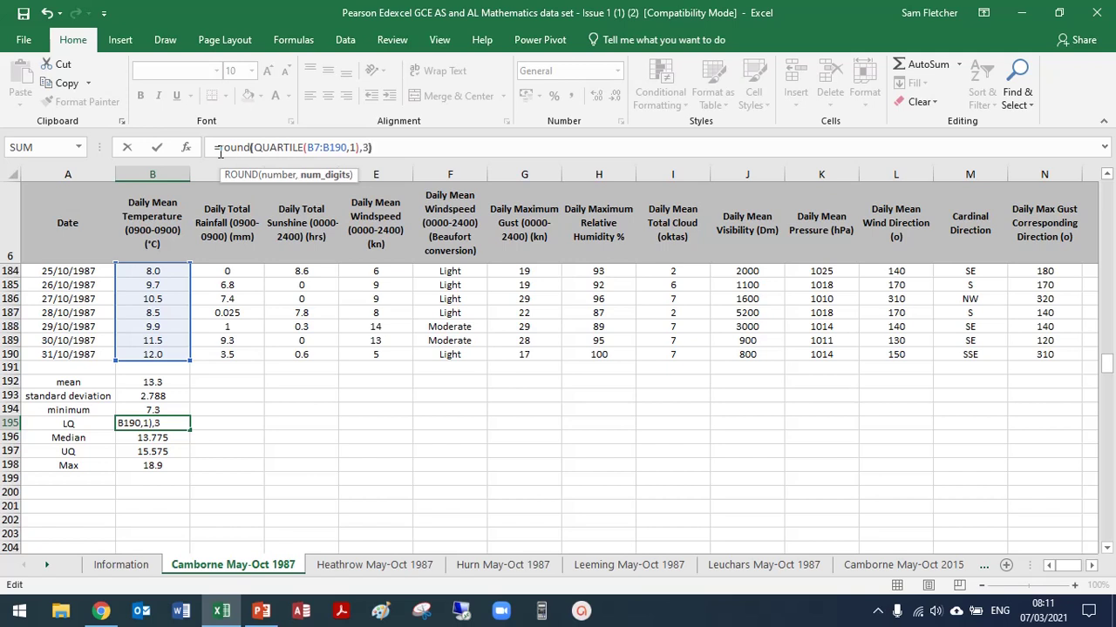
key("Return")
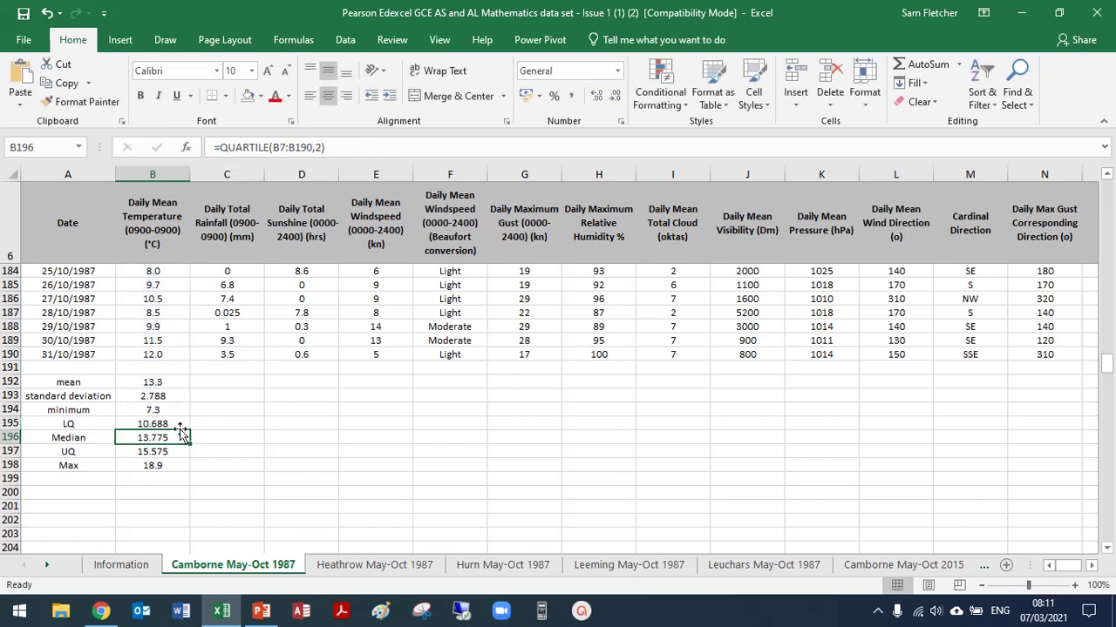
Step: Fill the summary statistic formulas in B192:B198 across all data columns through column O
left_click(174, 381)
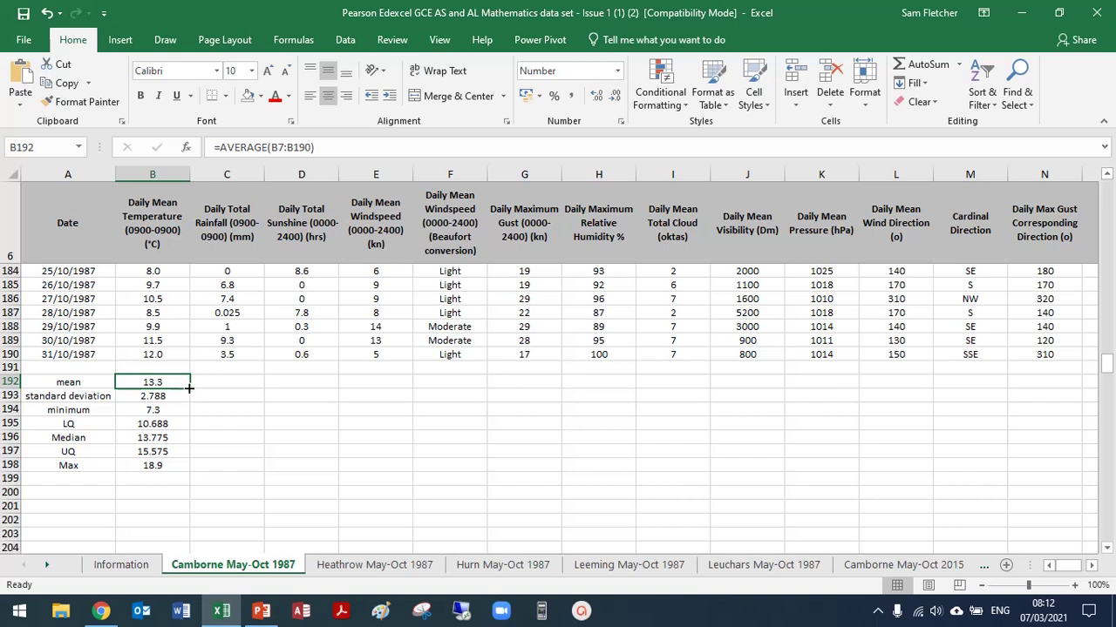
left_click_drag(189, 388, 175, 463)
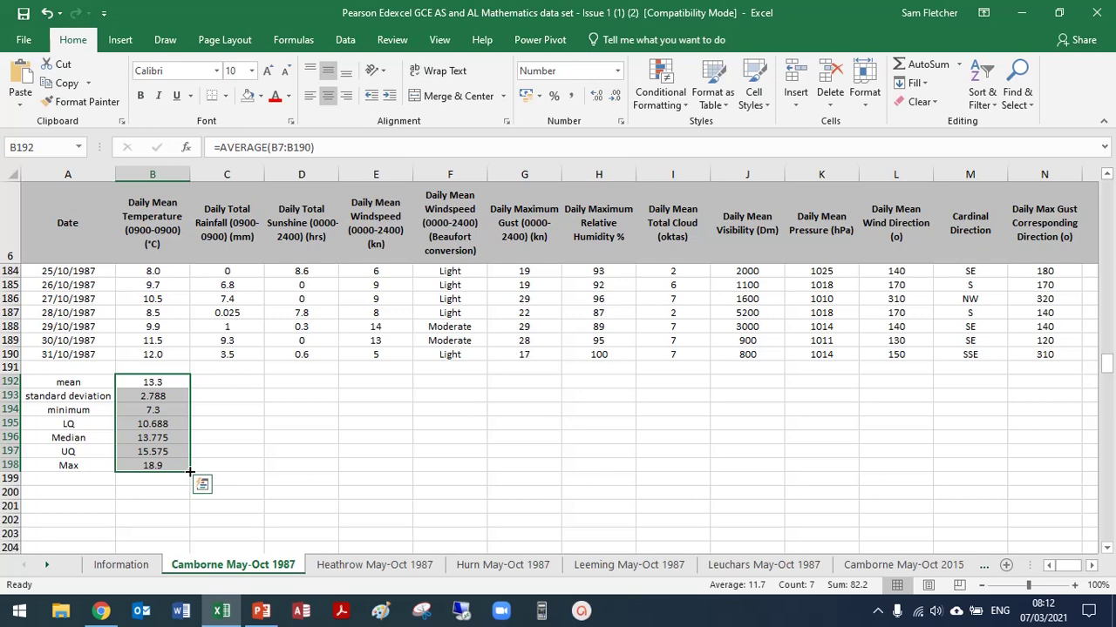
left_click_drag(190, 471, 951, 459)
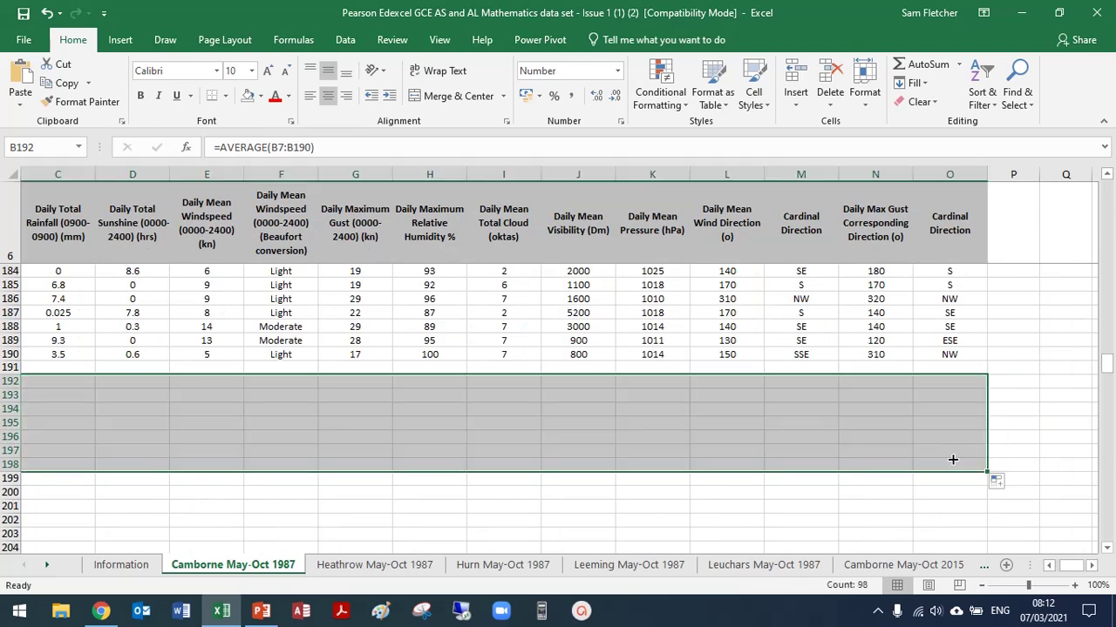
left_click(1050, 566)
left_click(1050, 566)
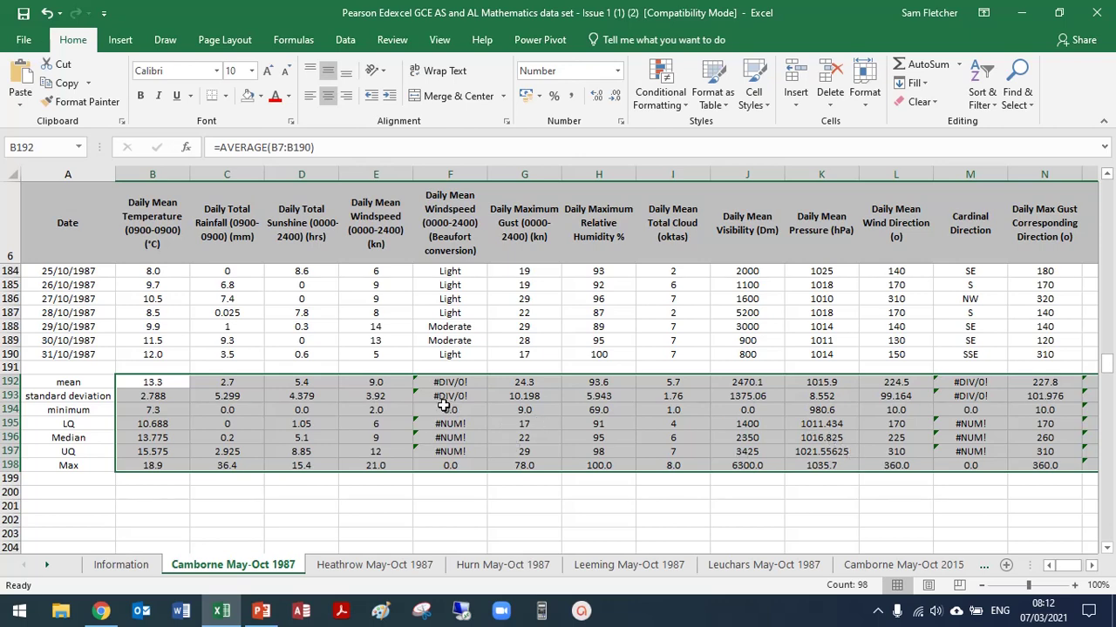
left_click(290, 490)
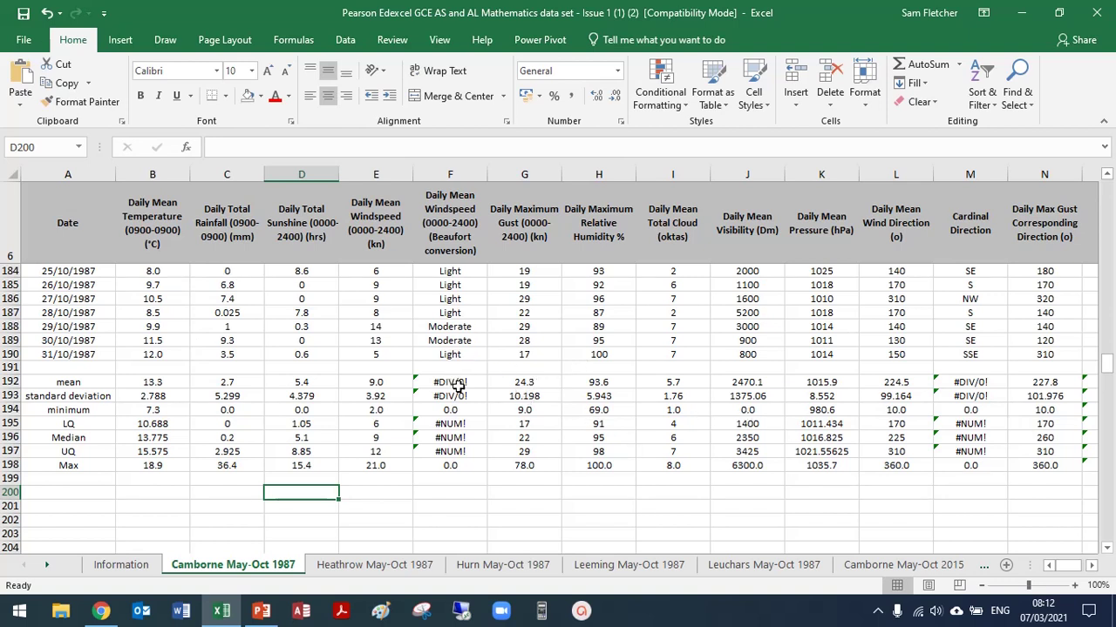
Step: Clear the summary statistics in rows 192 to 198 for Beaufort windspeed, wind direction and its cardinal direction, columns F, L and M
left_click_drag(459, 385, 459, 468)
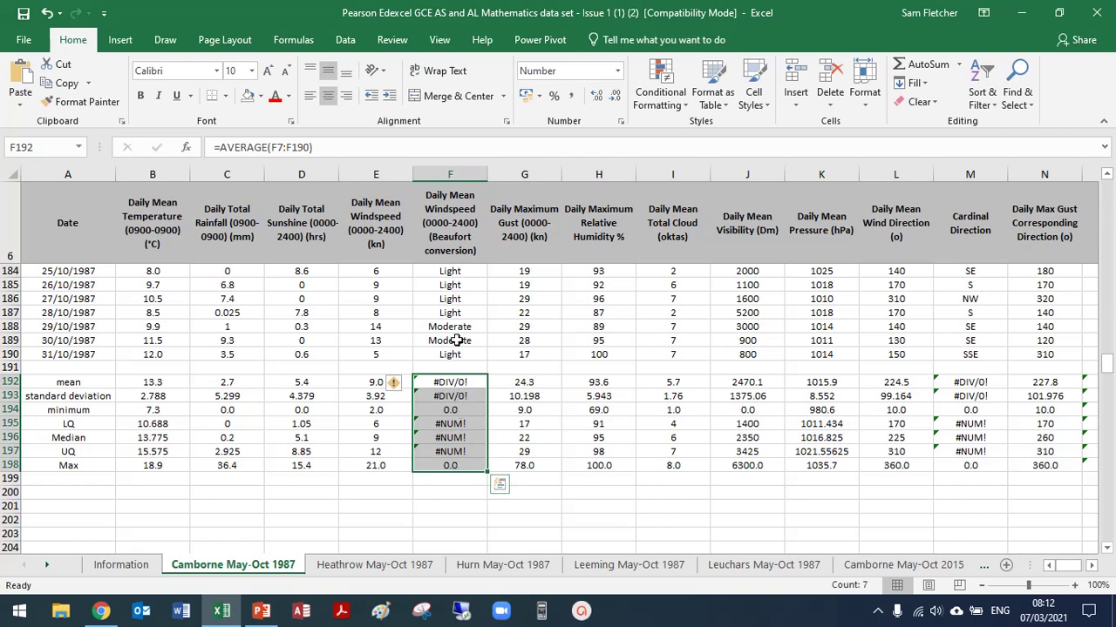
key("Delete")
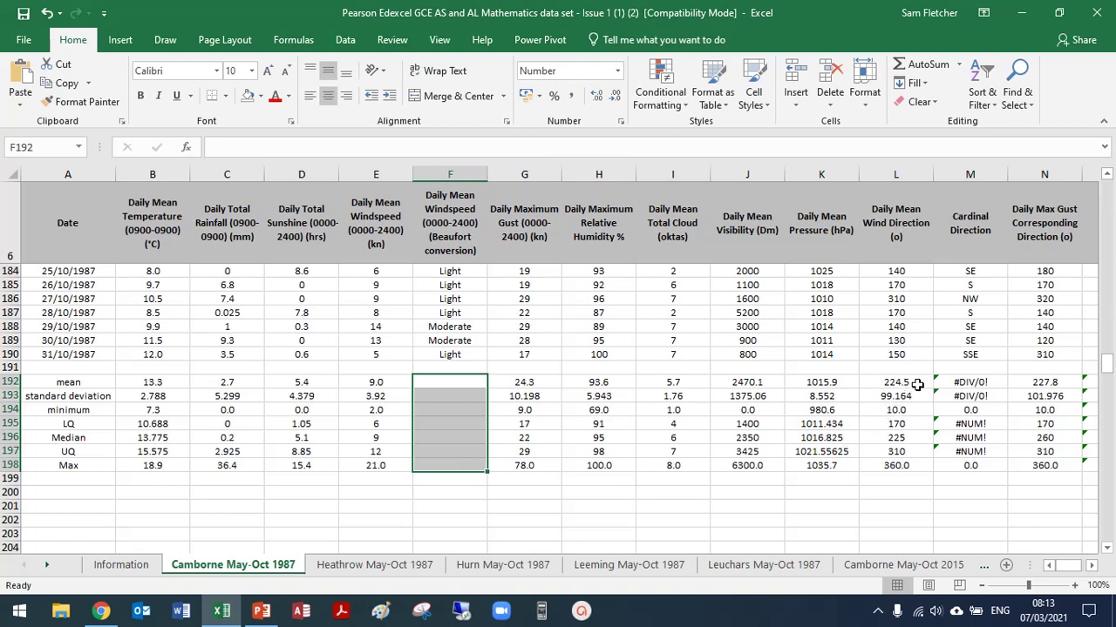
left_click_drag(916, 384, 917, 467)
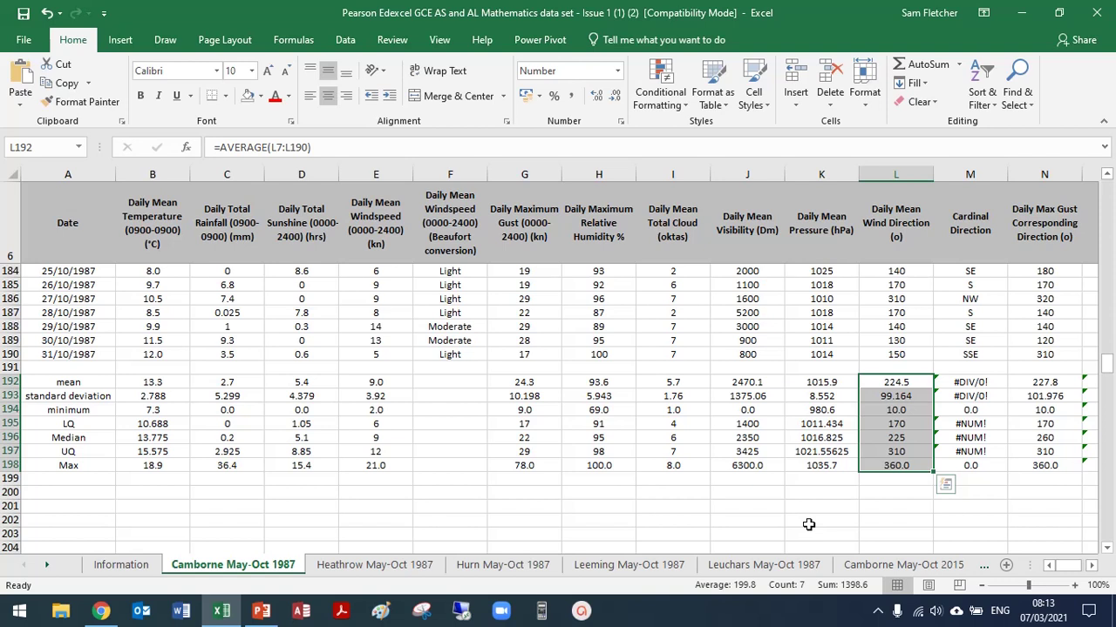
key("Delete")
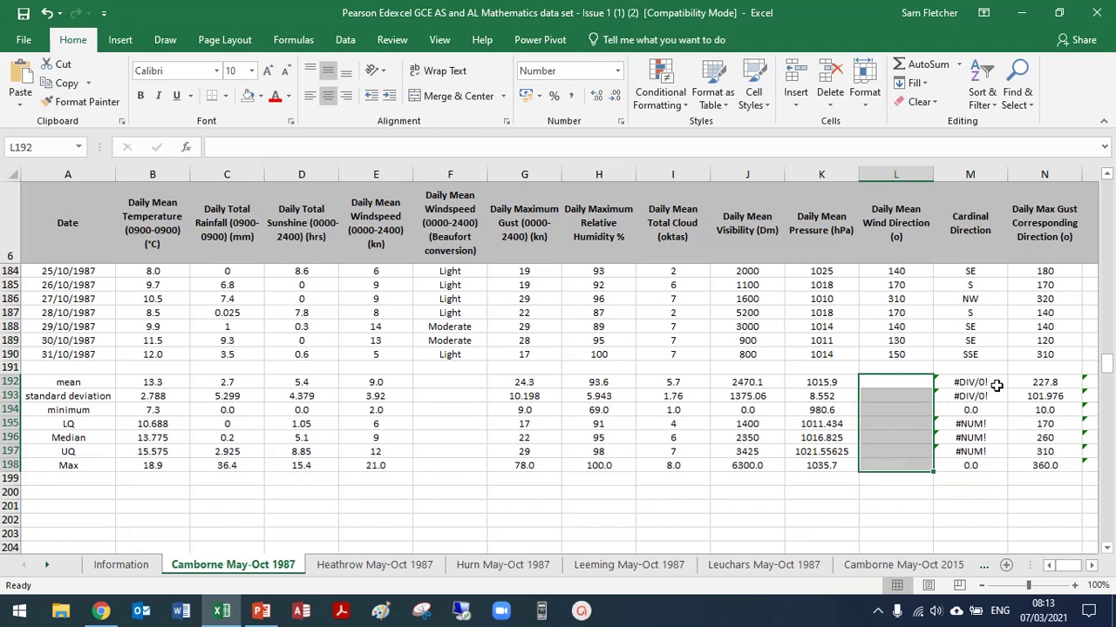
left_click_drag(997, 382, 994, 465)
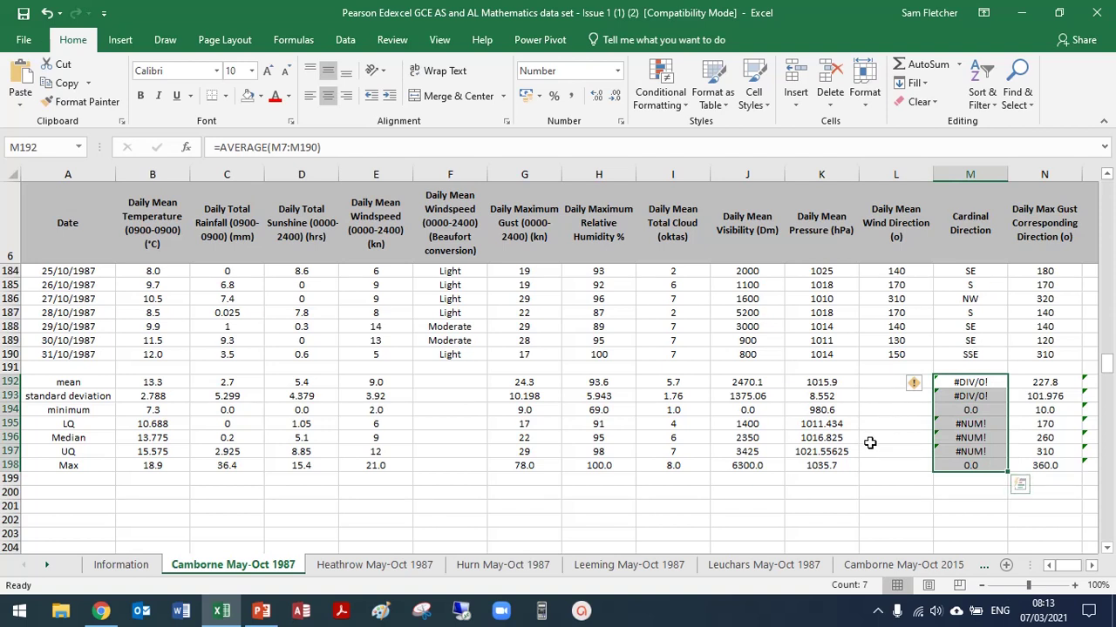
key("Delete")
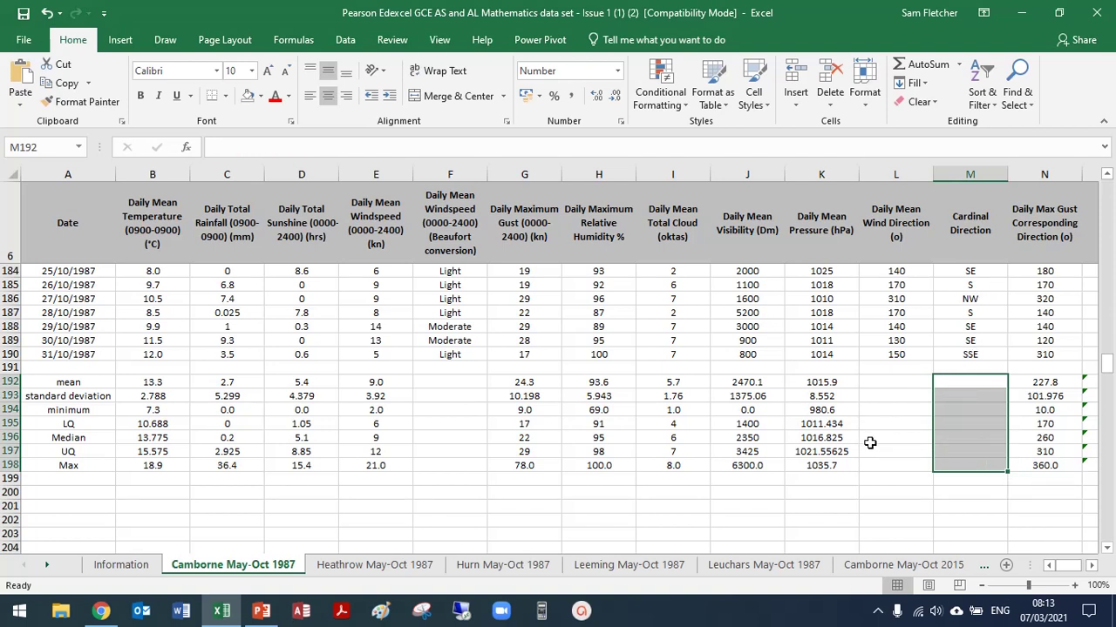
Step: Clear the summary statistics in rows 192 to 198 for the maximum gust direction and its cardinal direction, columns N and O
left_click(1091, 565)
left_click(1091, 564)
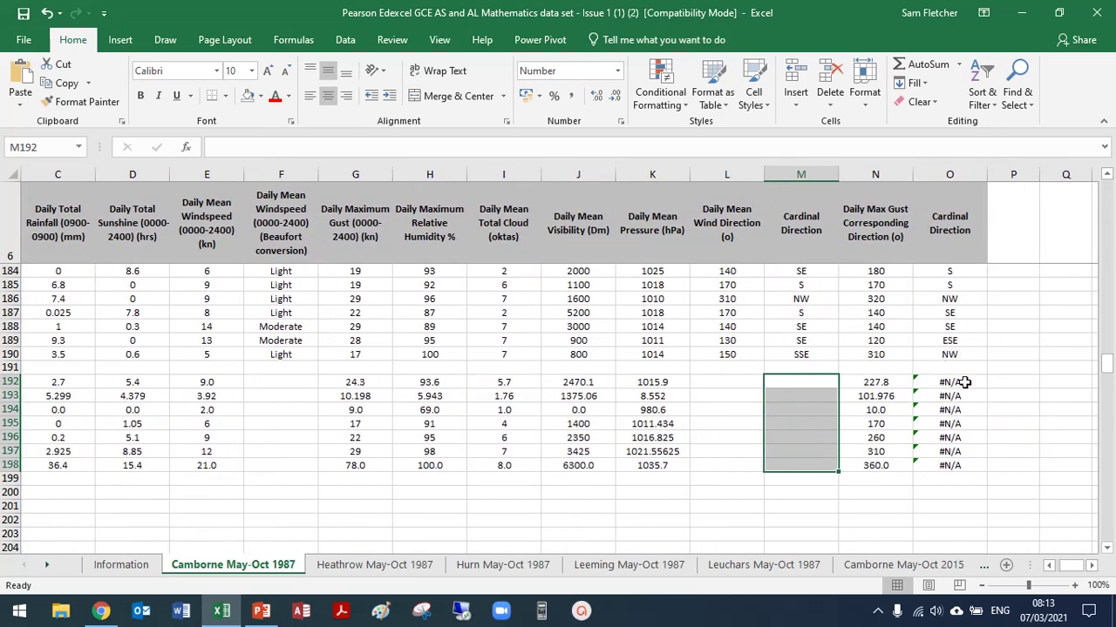
left_click_drag(965, 382, 959, 468)
key("Delete")
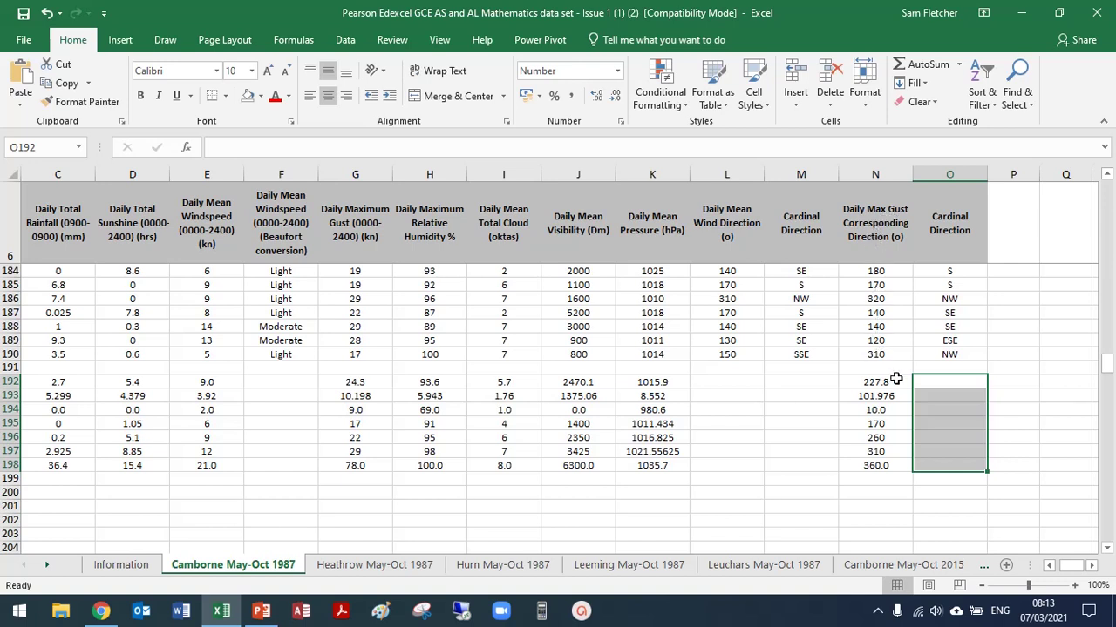
left_click_drag(897, 383, 887, 467)
key("Delete")
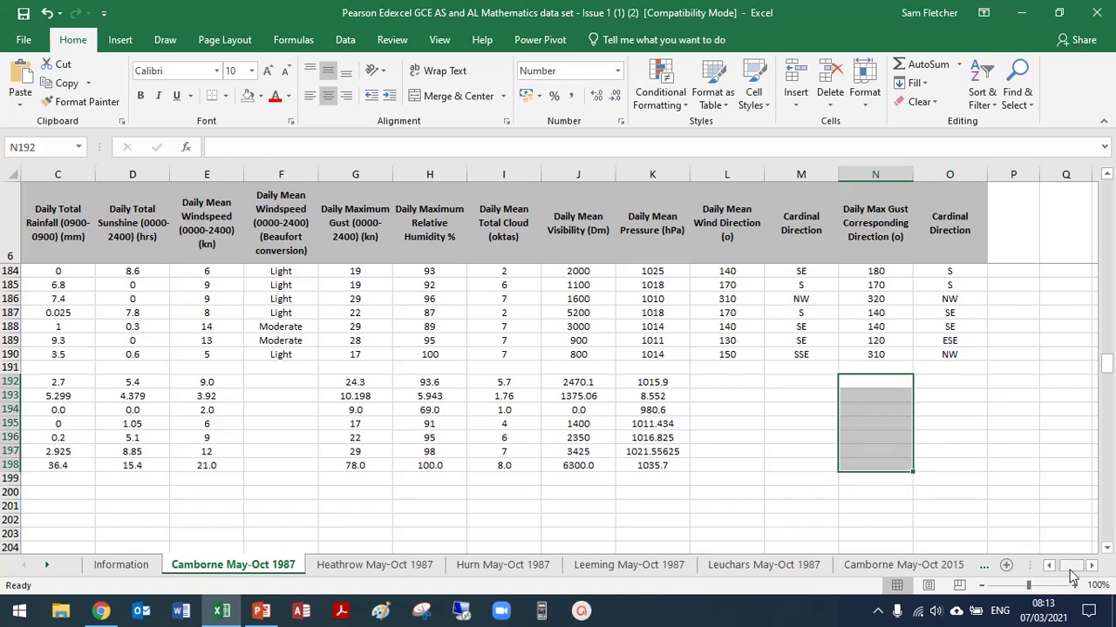
left_click_drag(1077, 569, 1056, 575)
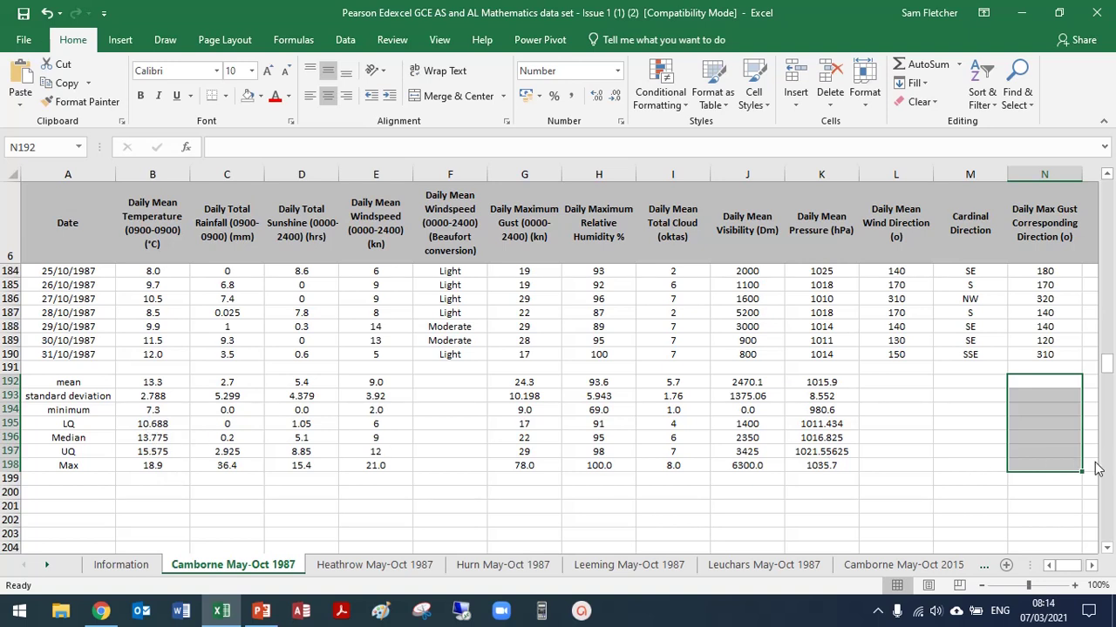
left_click(959, 489)
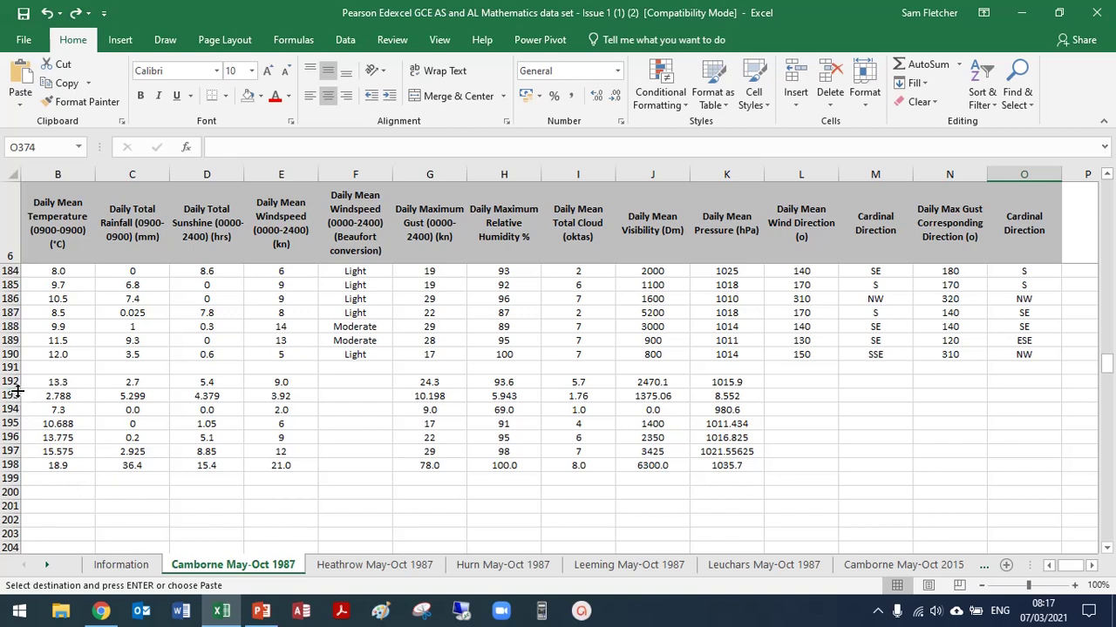
Step: Move the summary statistics rows 192 to 198 directly beneath the header by cutting them and inserting them at row 7
left_click_drag(12, 380, 4, 466)
right_click(96, 418)
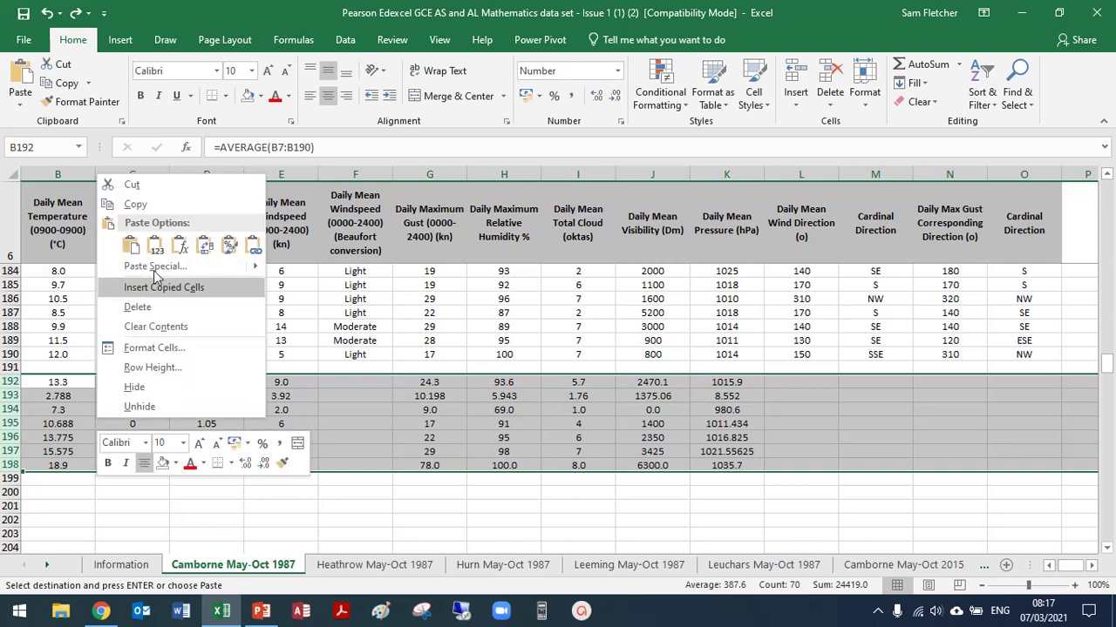
left_click(131, 186)
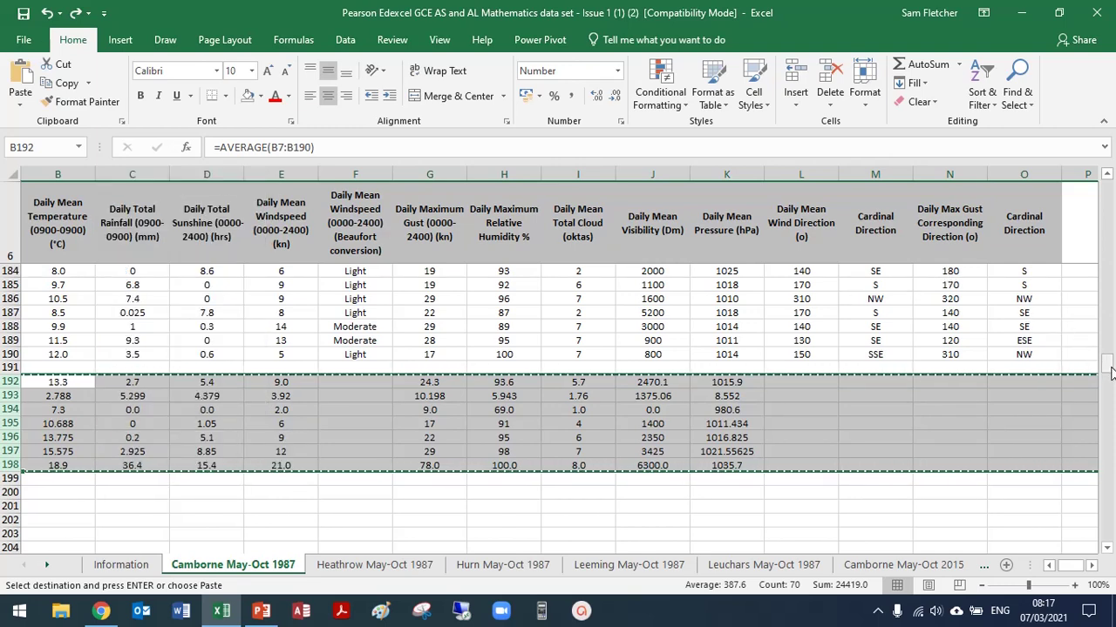
left_click_drag(1106, 362, 1107, 188)
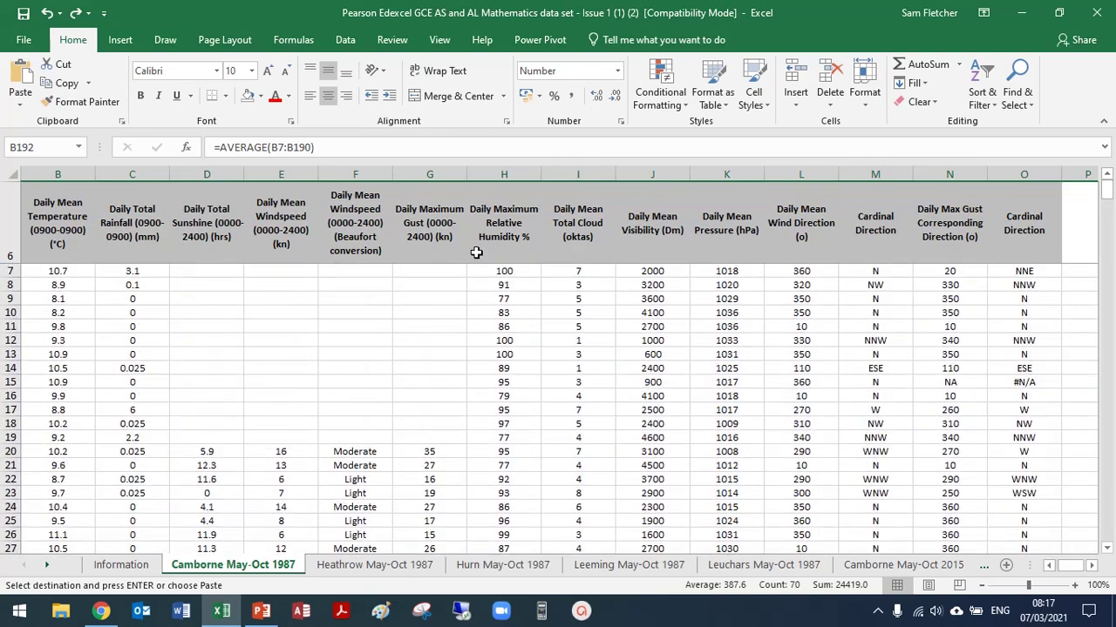
left_click(8, 271)
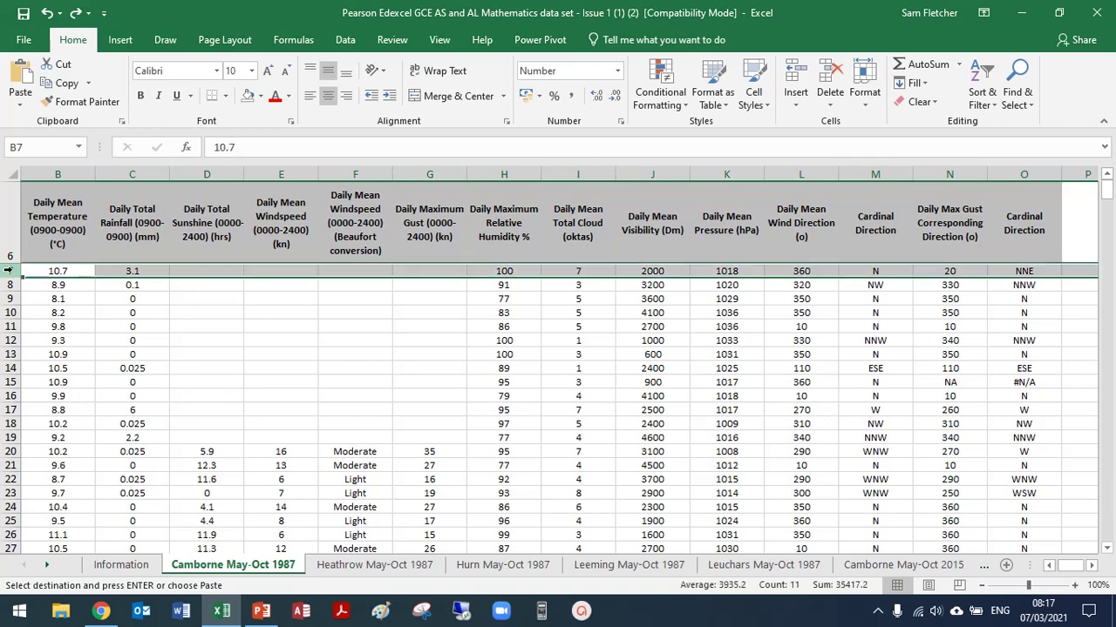
right_click(9, 271)
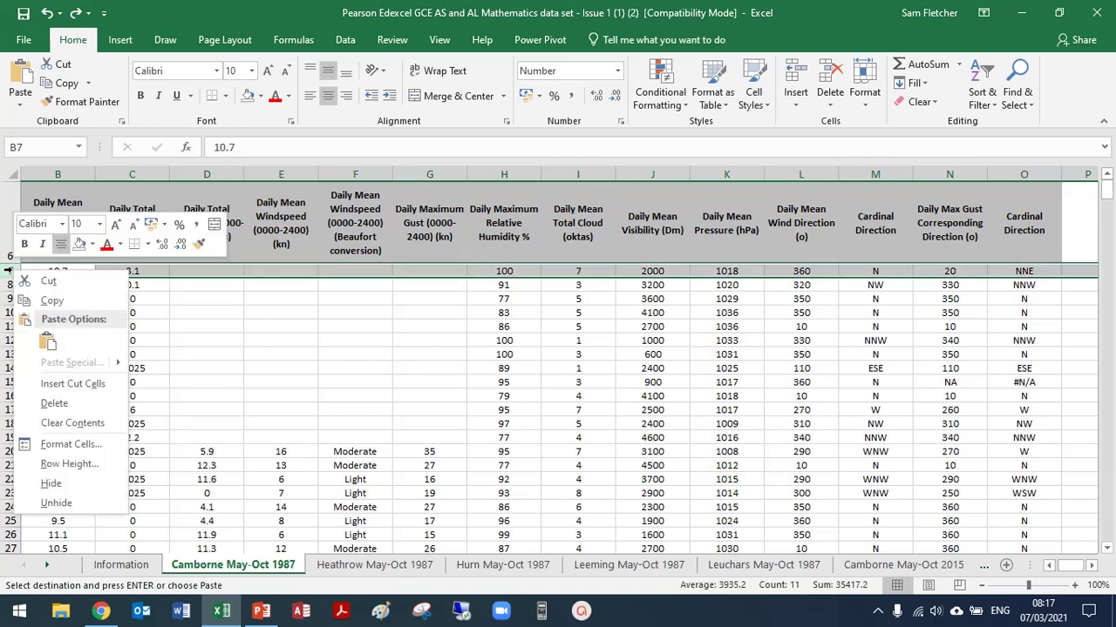
left_click(74, 385)
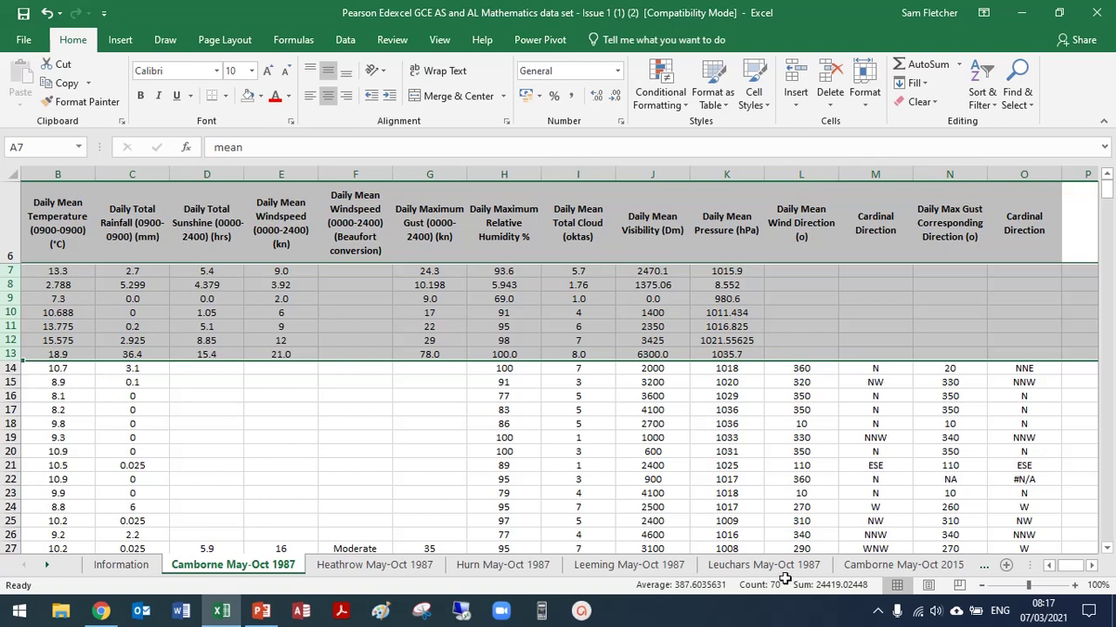
left_click_drag(1075, 567, 1070, 570)
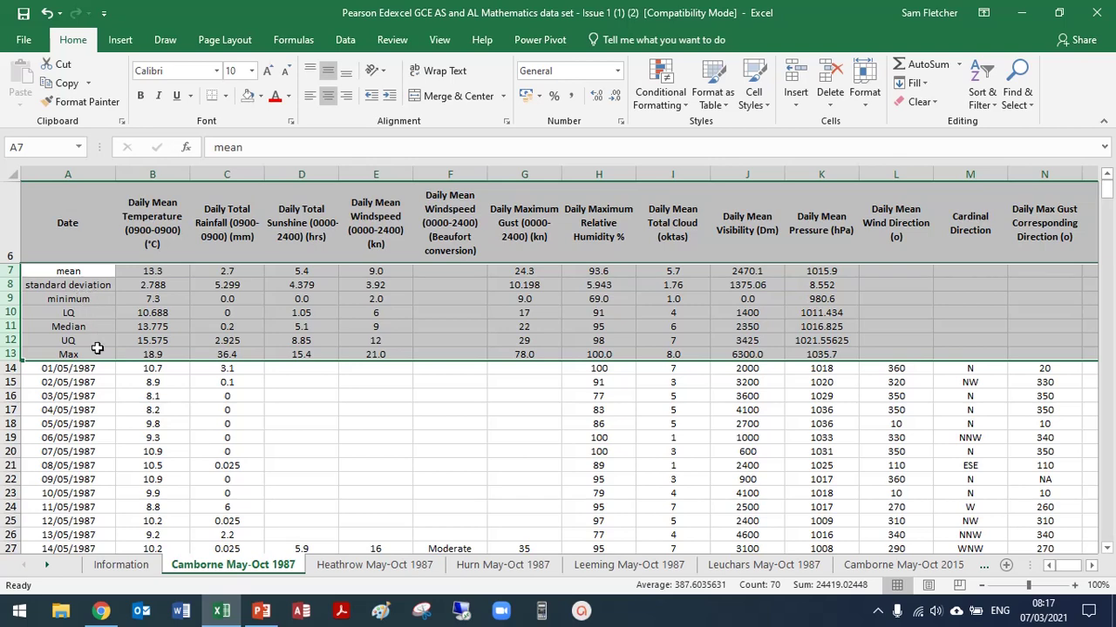
Step: Insert a blank row at row 14 to separate the summary statistics from the daily data
left_click(26, 369)
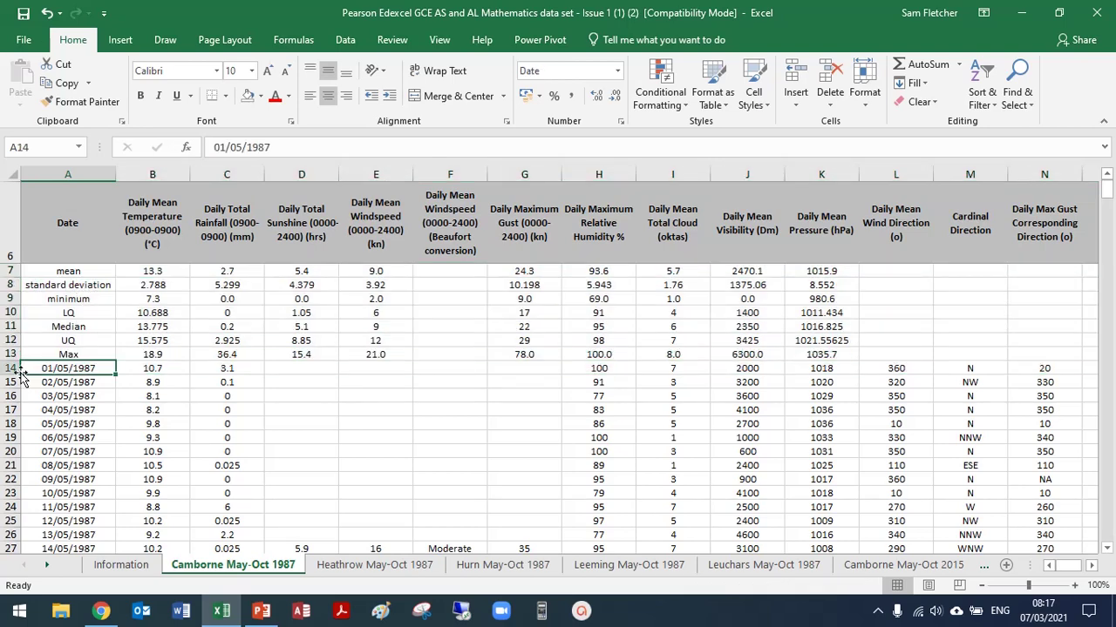
right_click(10, 369)
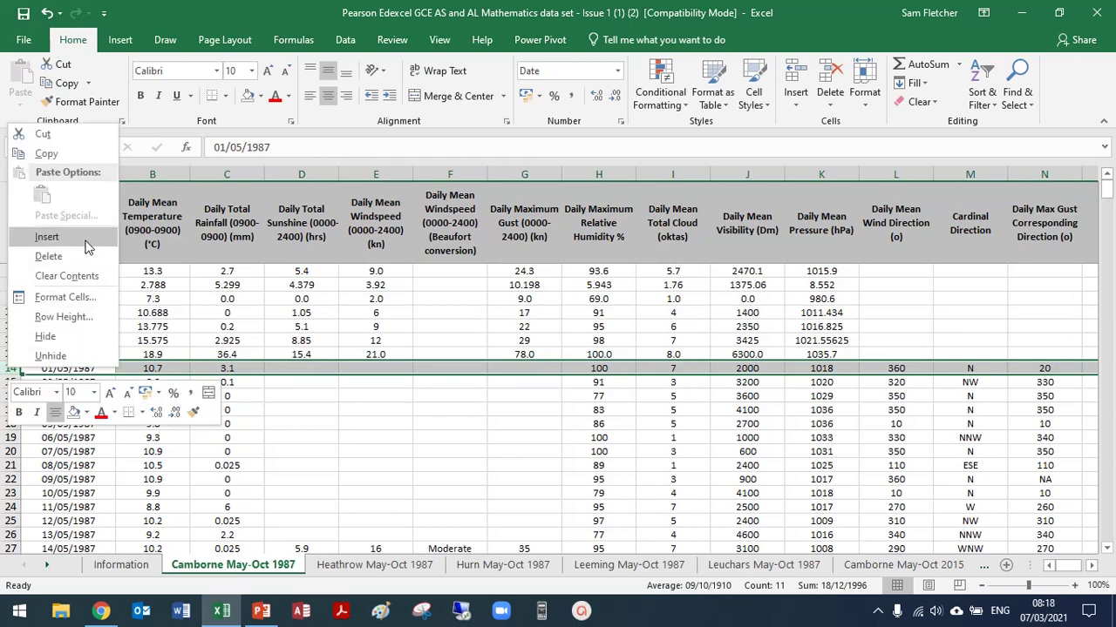
left_click(85, 242)
left_click(251, 406)
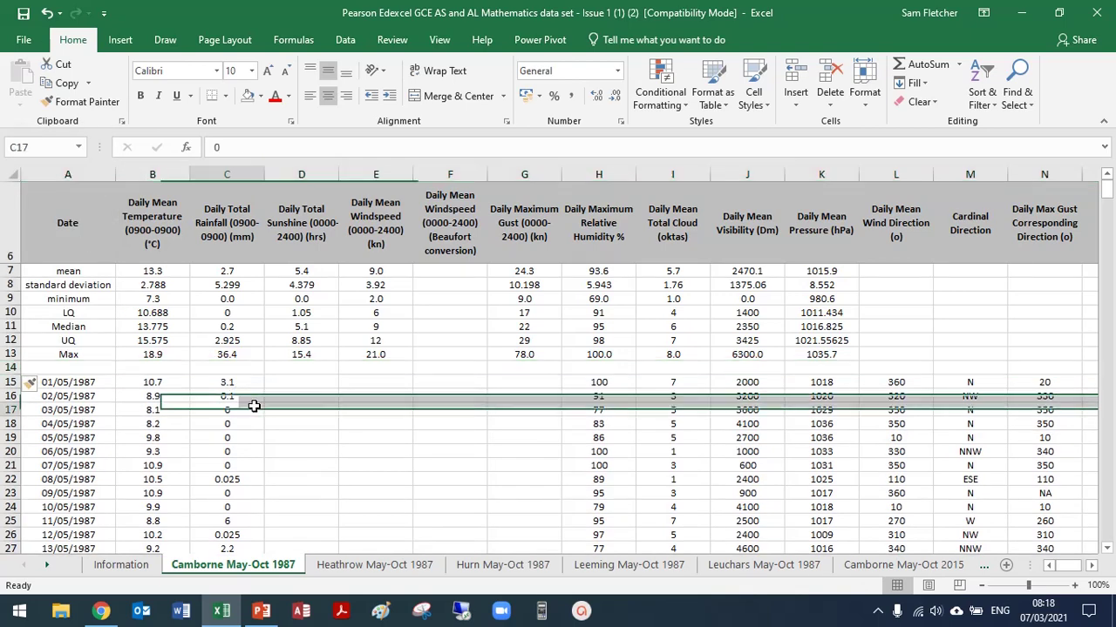
left_click_drag(68, 368, 1015, 523)
left_click(946, 311)
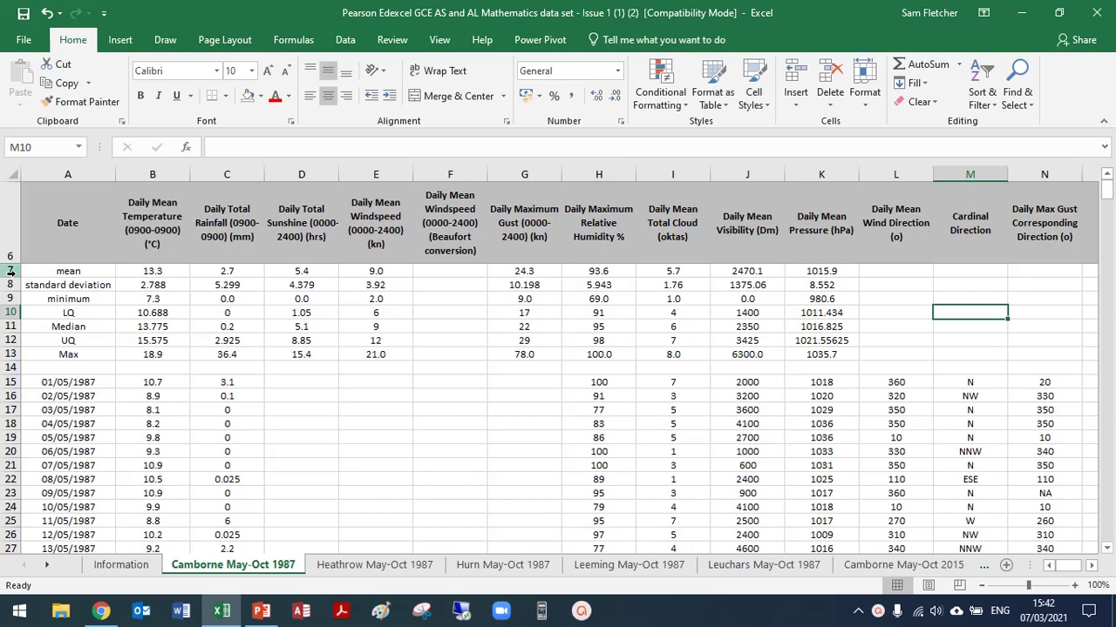
Step: Copy the Camborne 1987 summary rows 7 to 14 and insert them at row 7 of the Heathrow May-Oct 1987 sheet
left_click_drag(11, 270, 16, 355)
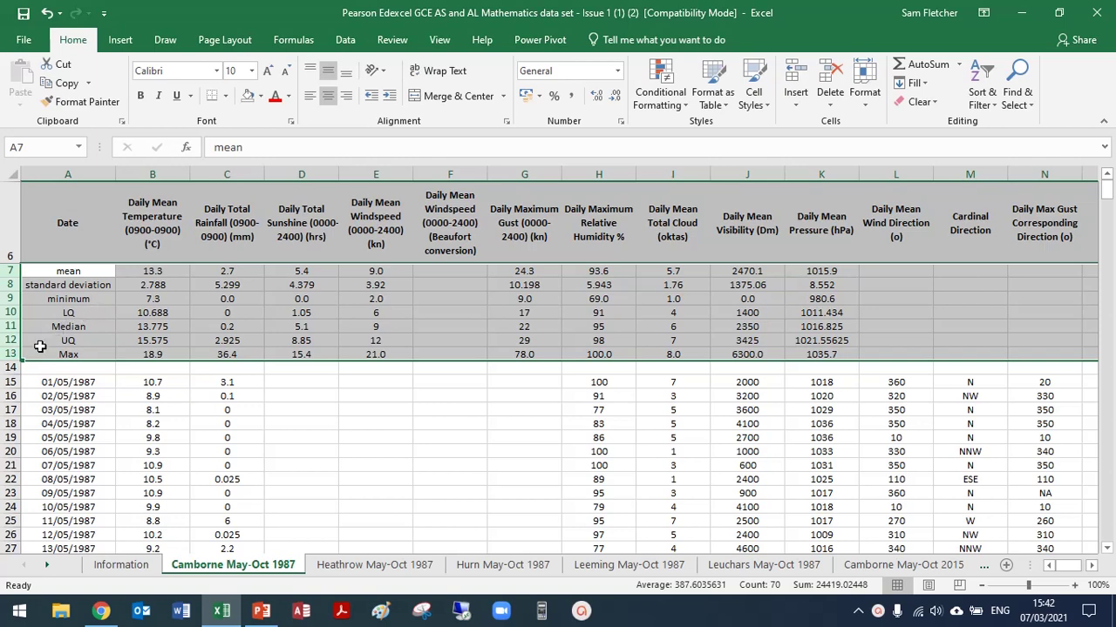
left_click_drag(6, 270, 4, 367)
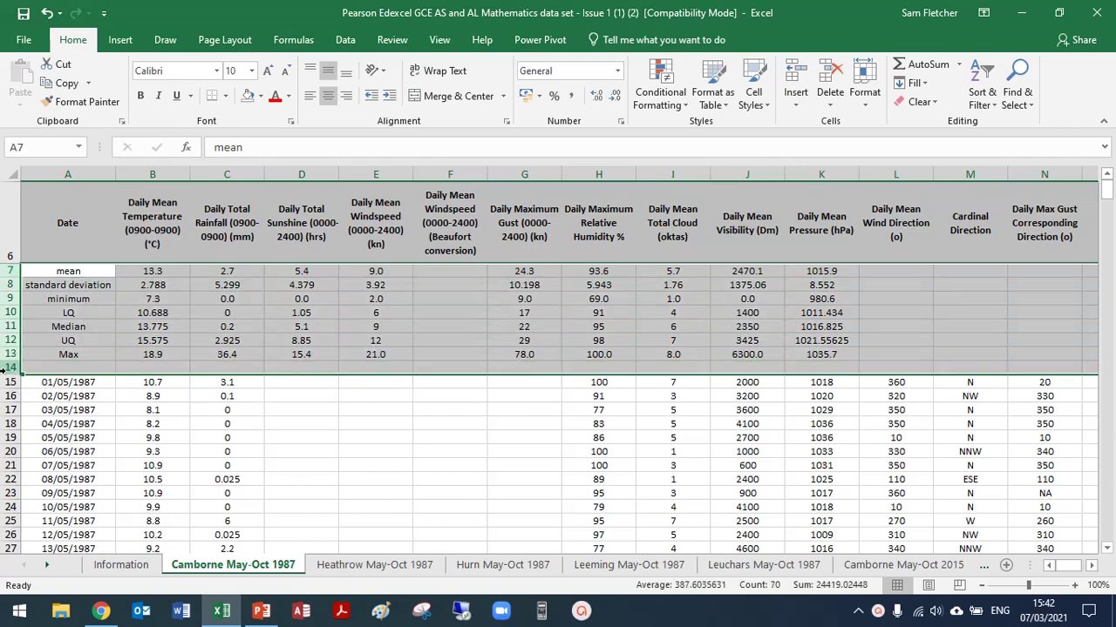
right_click(78, 324)
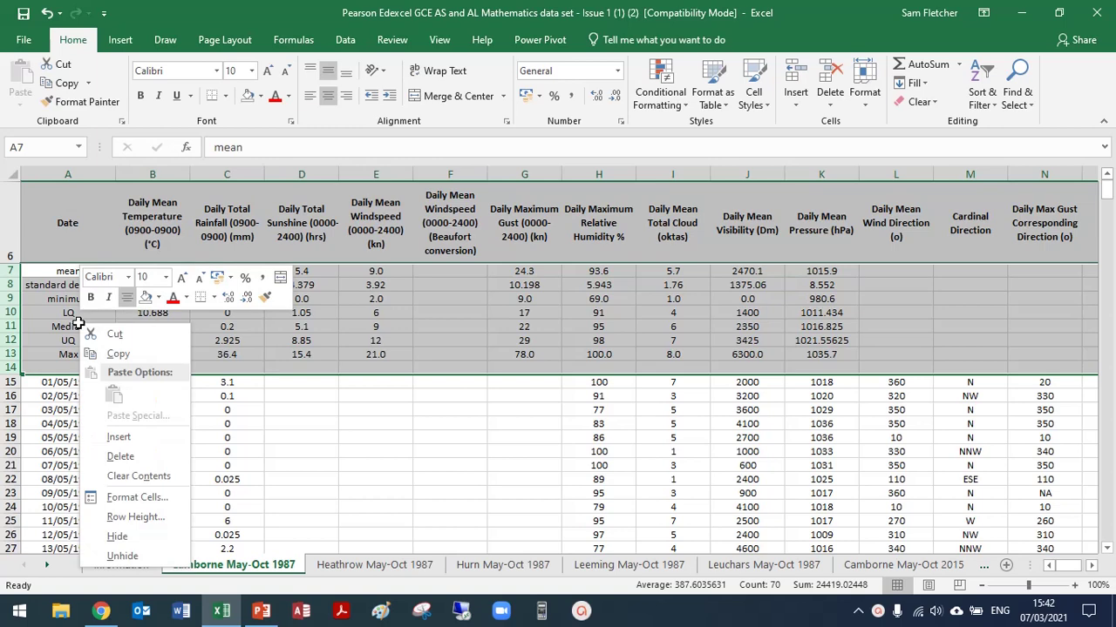
left_click(127, 353)
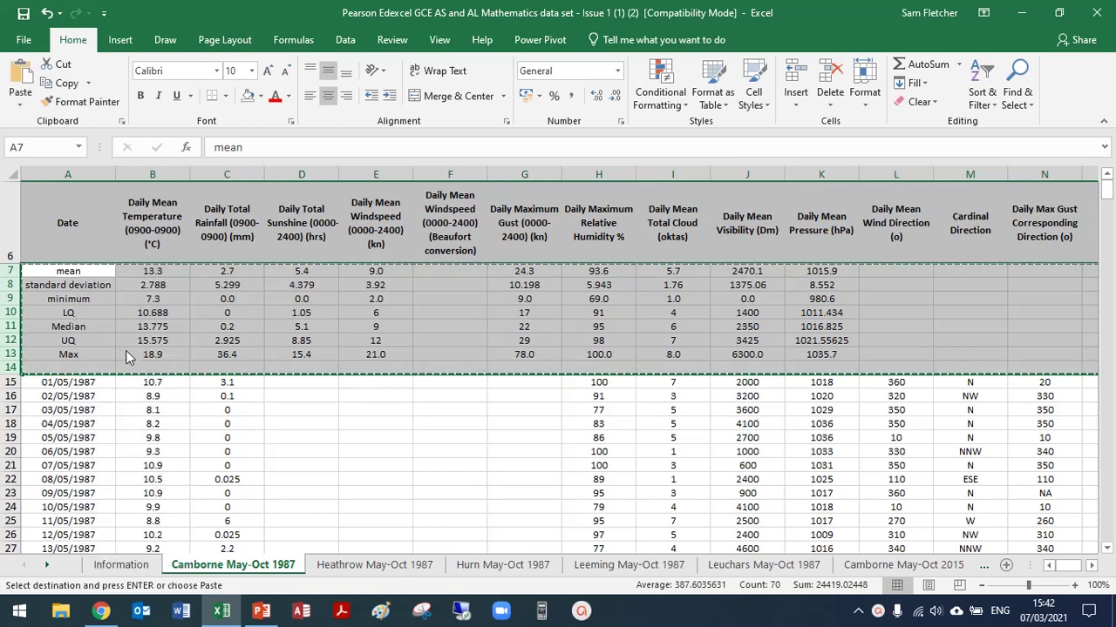
left_click(377, 565)
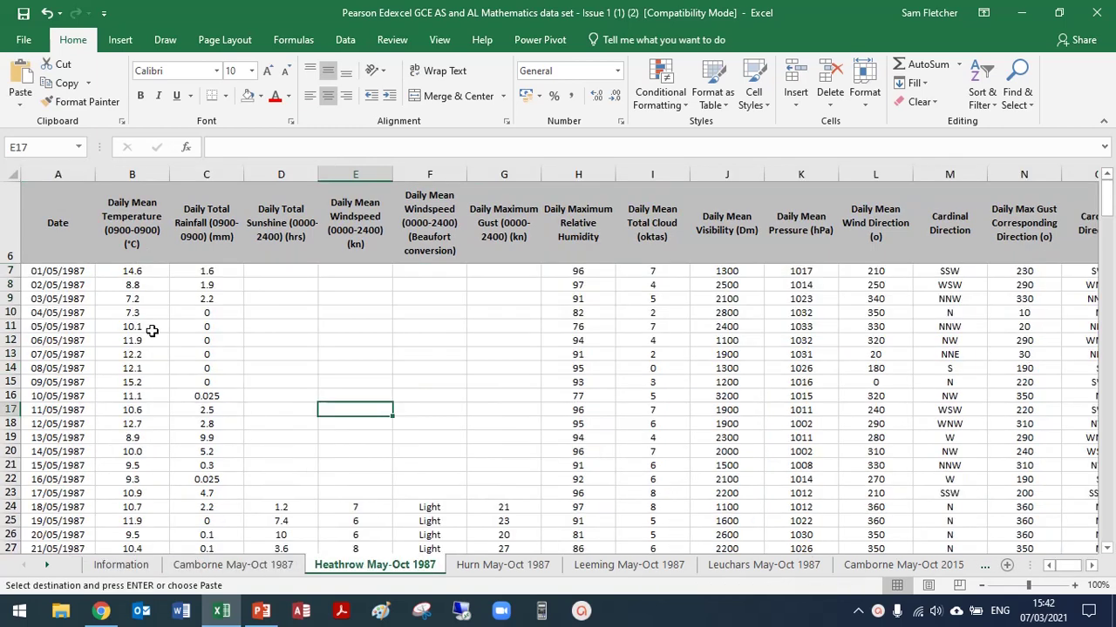
left_click(10, 272)
right_click(10, 271)
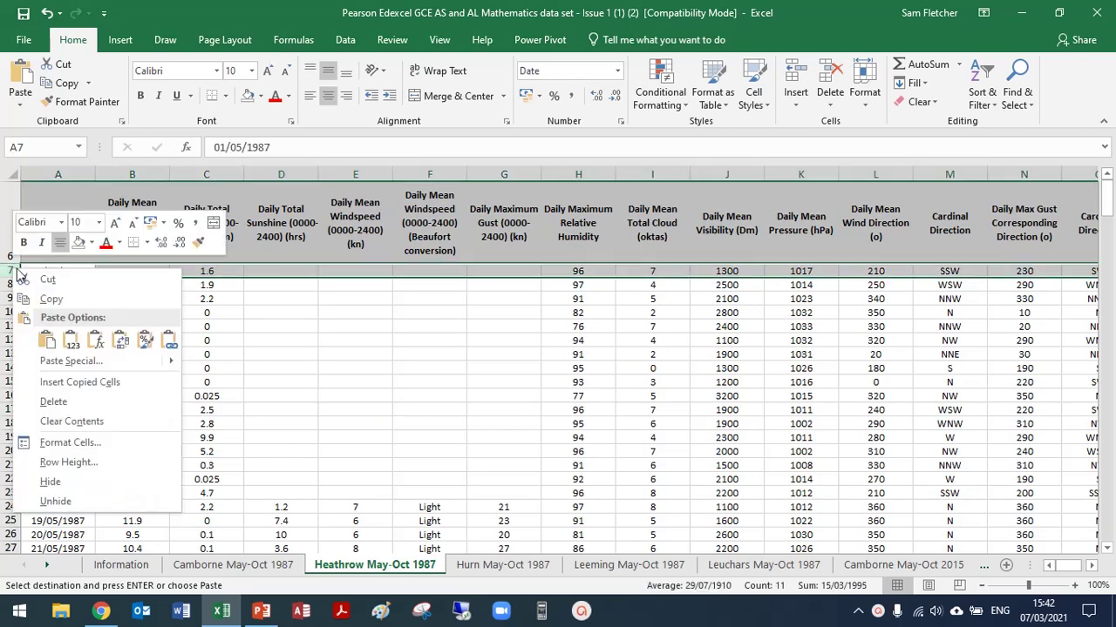
left_click(118, 386)
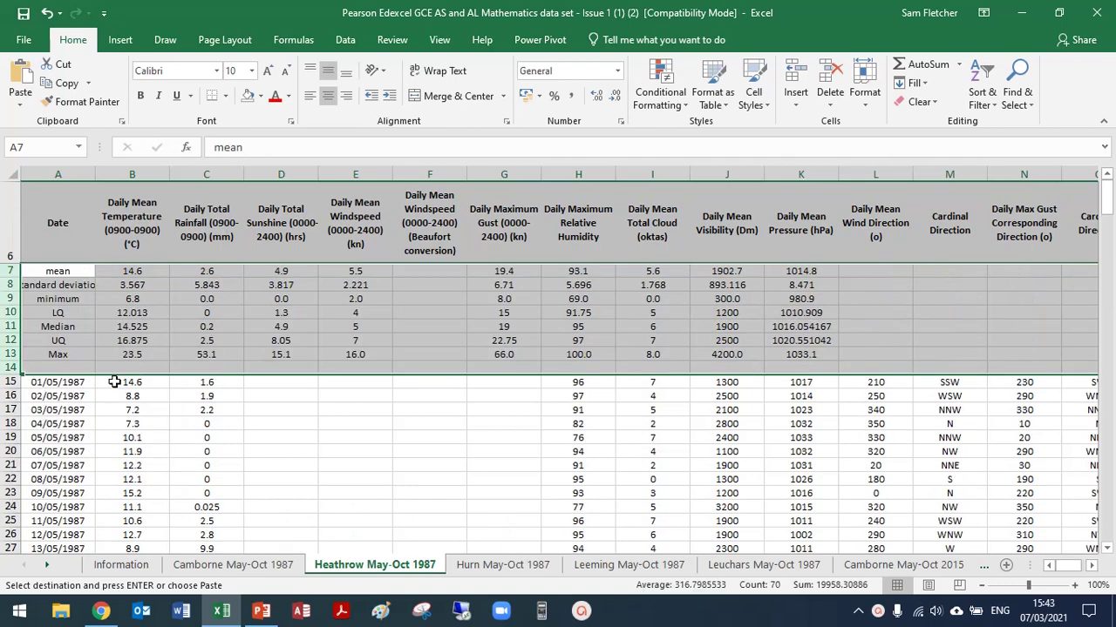
left_click(356, 422)
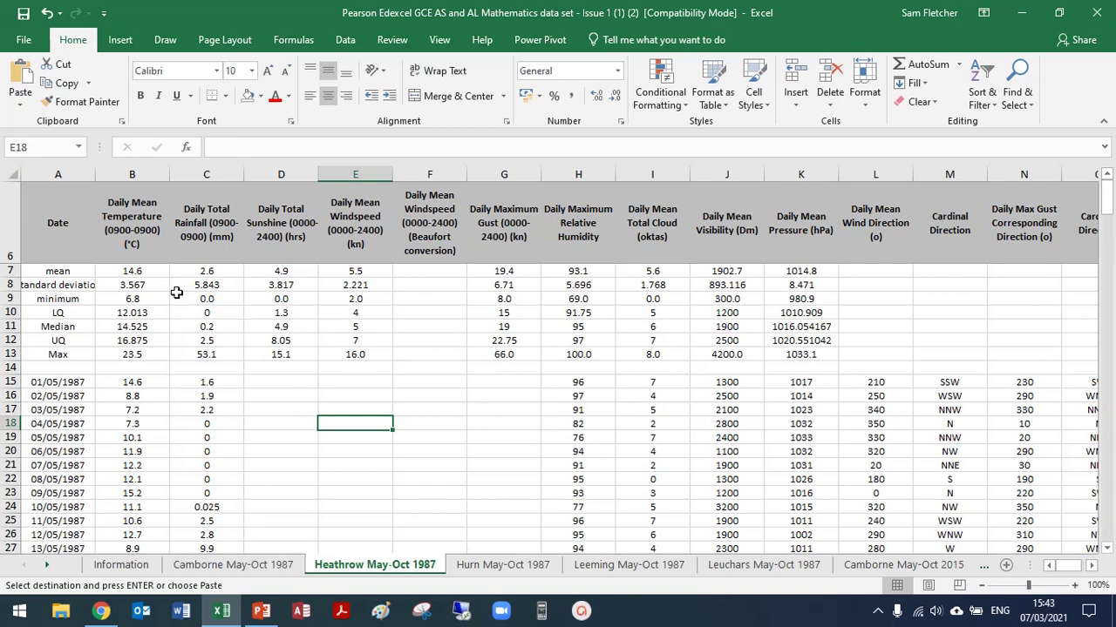
Step: Compare the daily mean temperature average formula in B7 on the Camborne and Heathrow May-Oct 1987 sheets
left_click(234, 568)
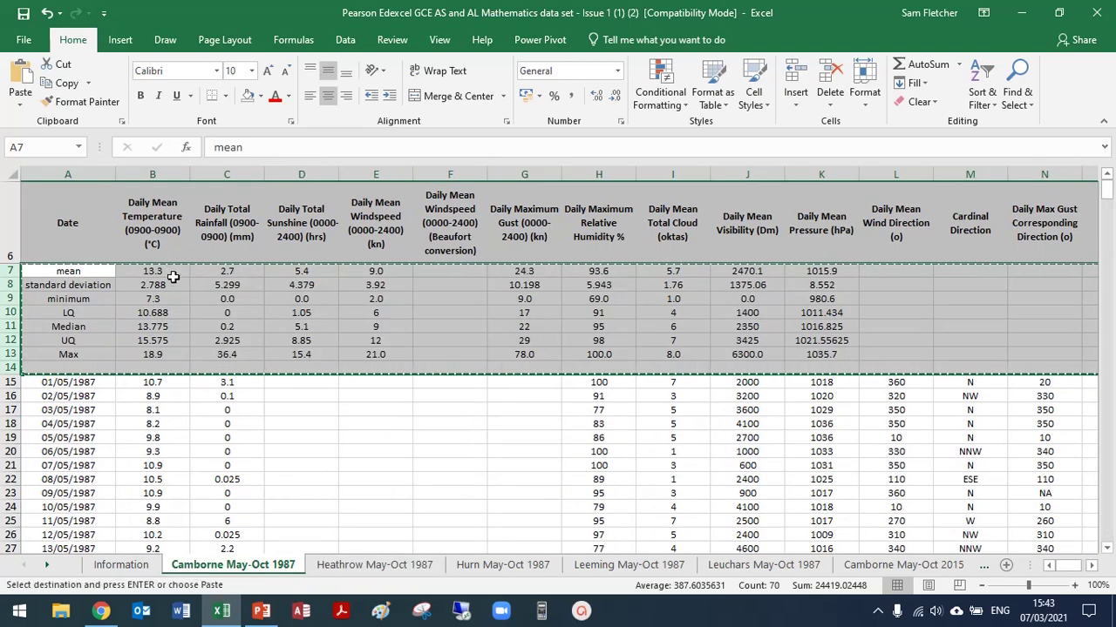
left_click(174, 273)
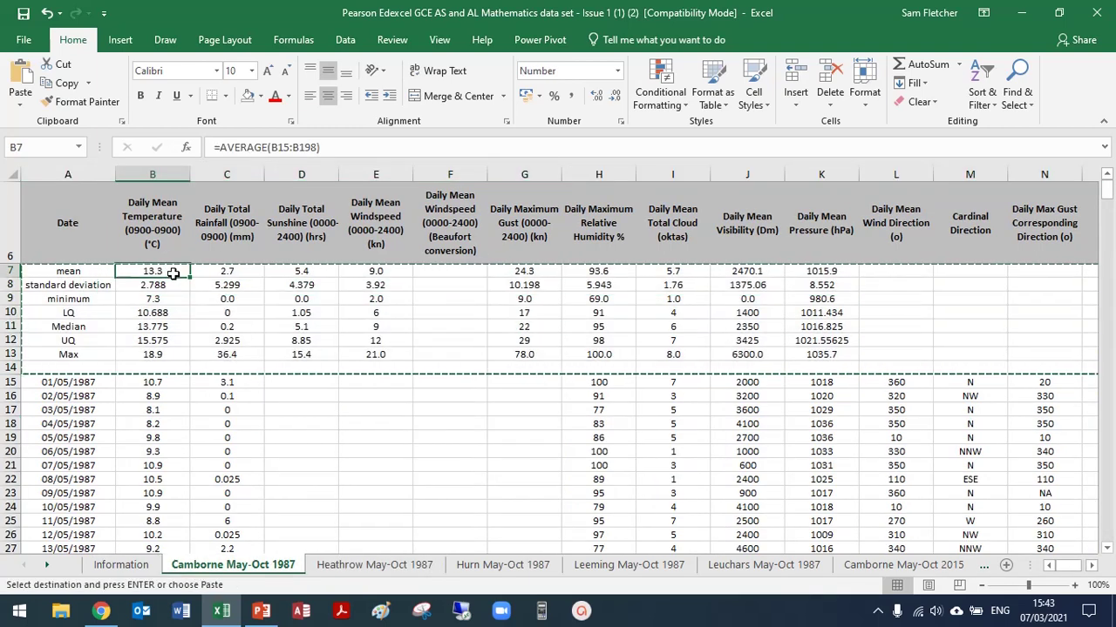
left_click(337, 568)
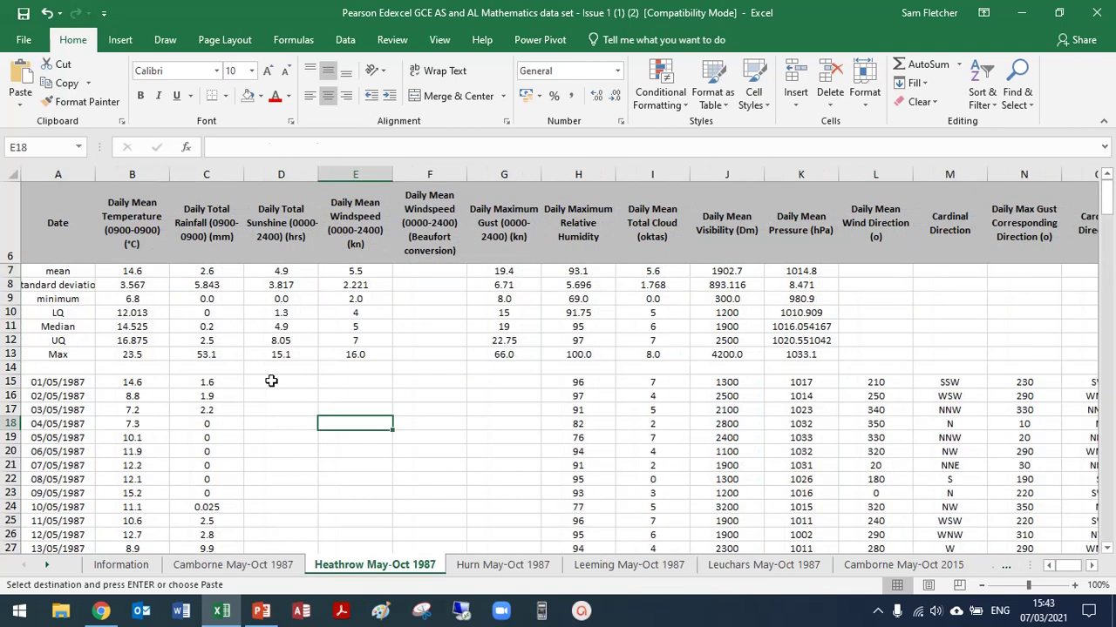
left_click(146, 273)
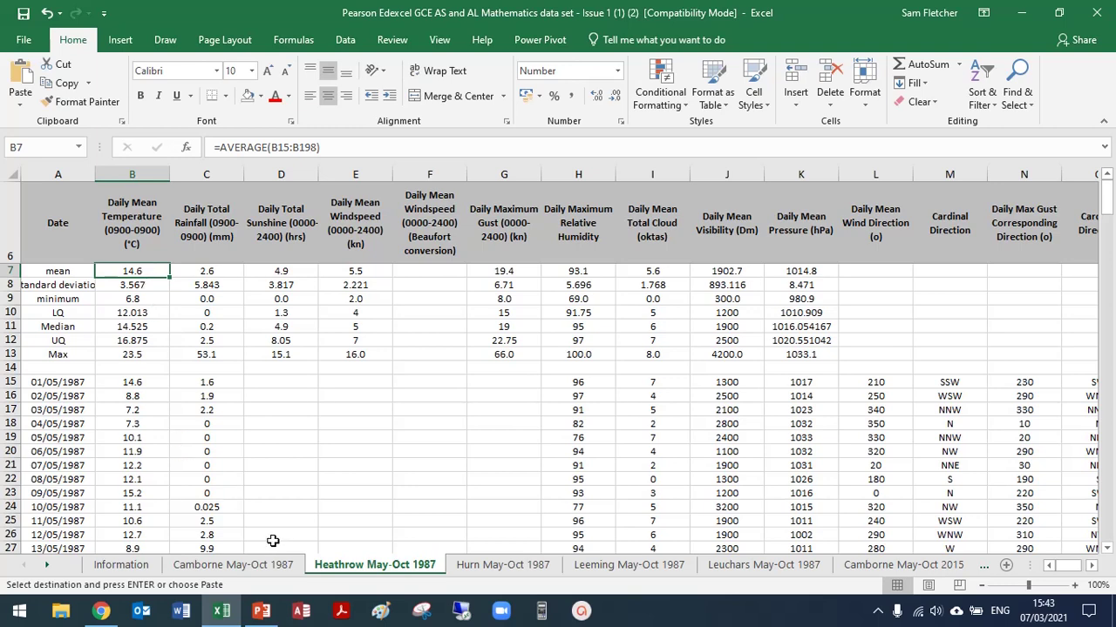
left_click(251, 566)
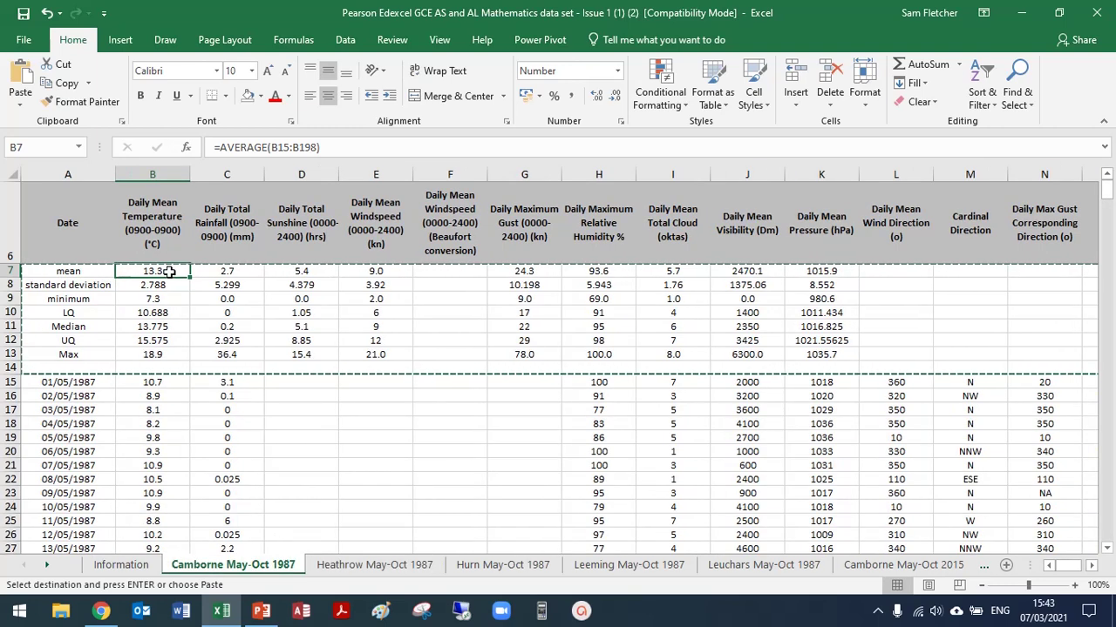
left_click(314, 566)
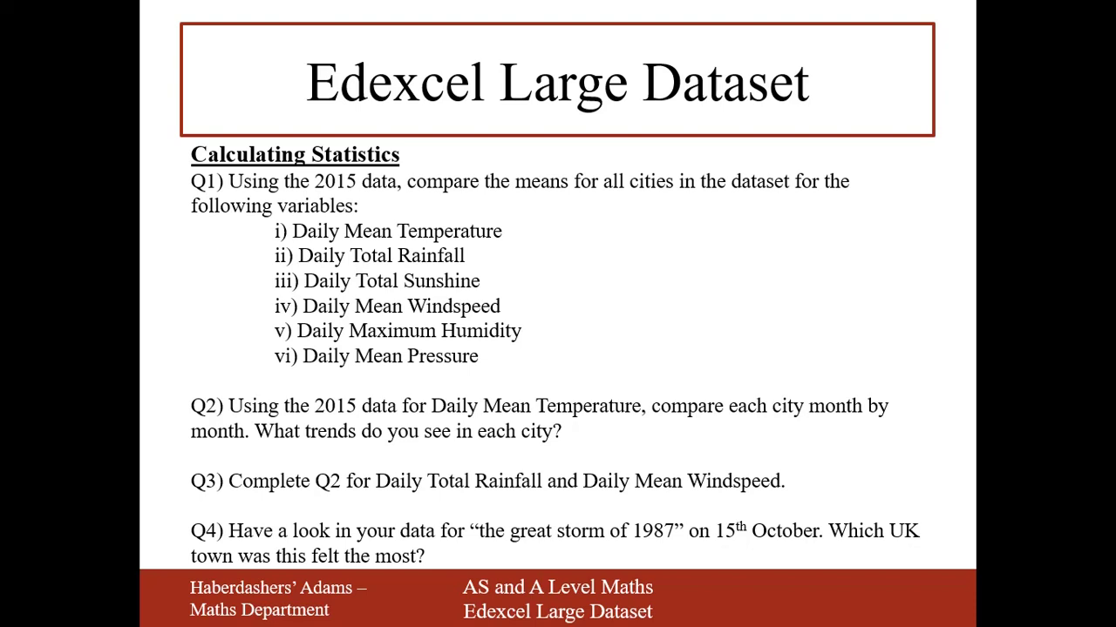
key("Right")
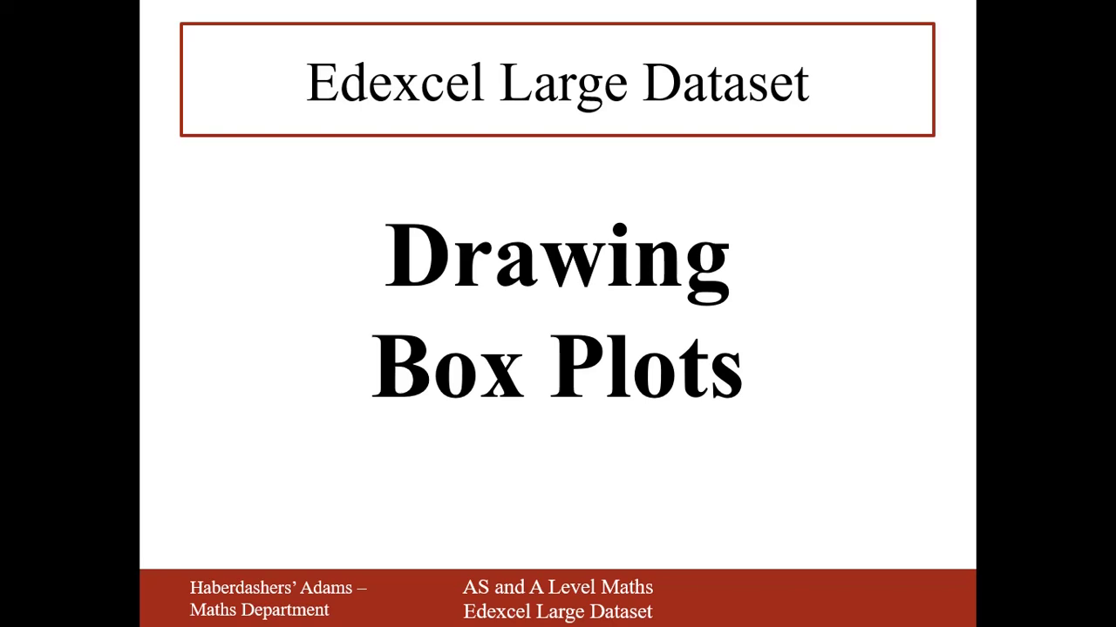
key("alt+Tab")
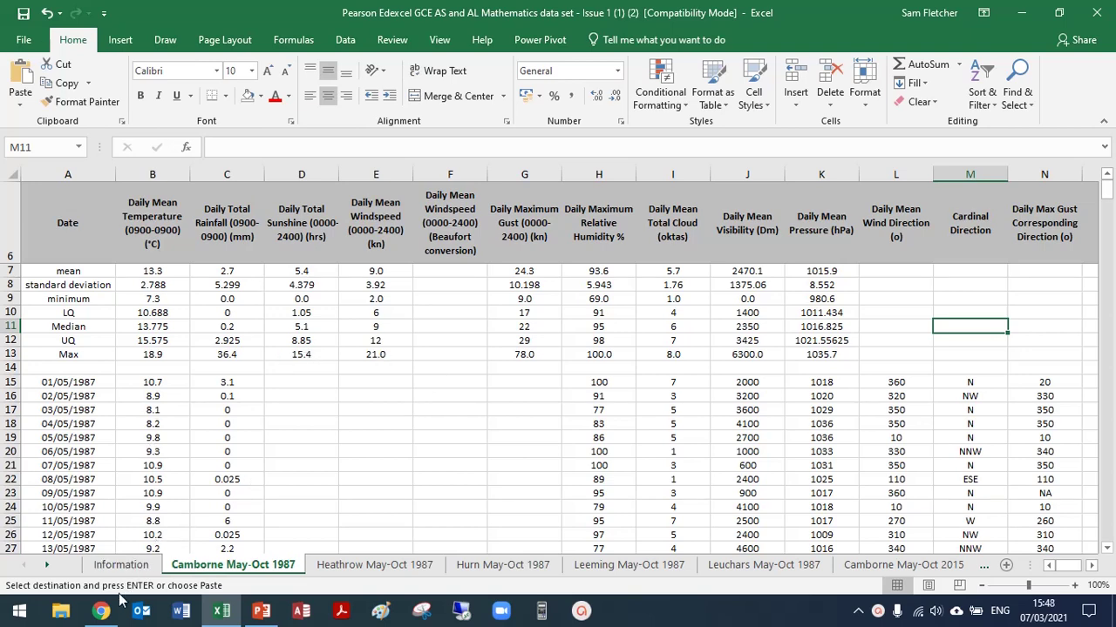
mouse_move(100, 613)
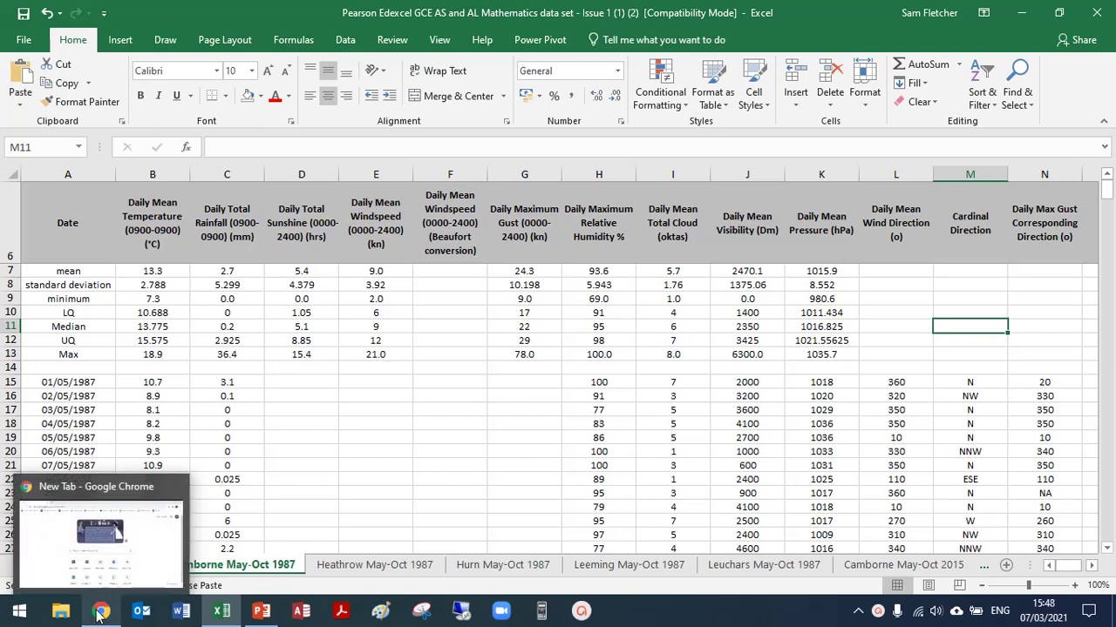
left_click(99, 613)
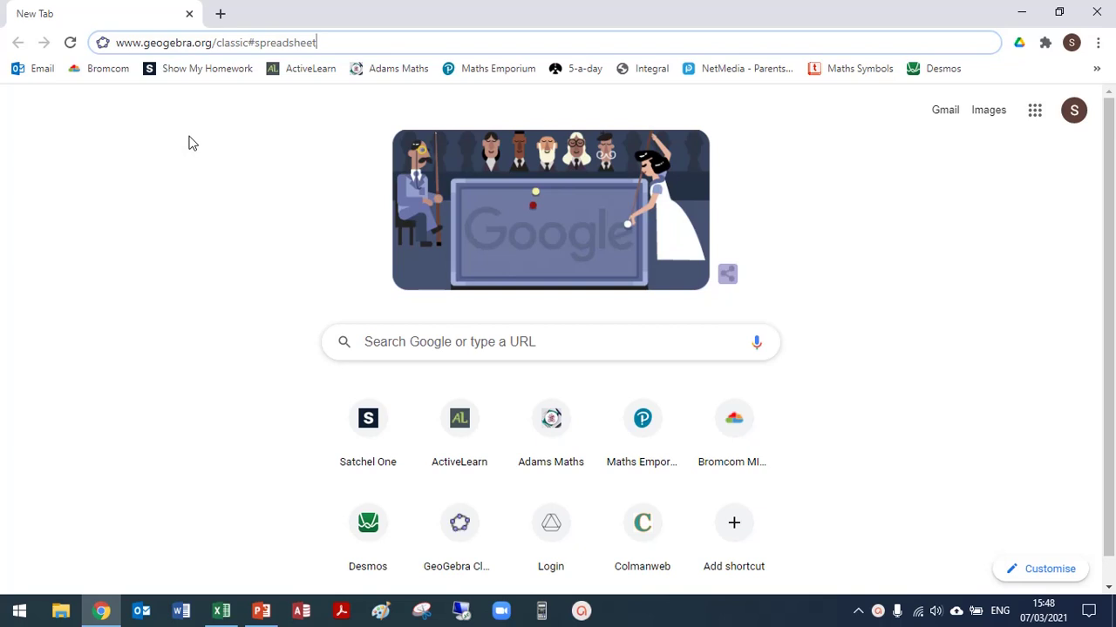
key("Return")
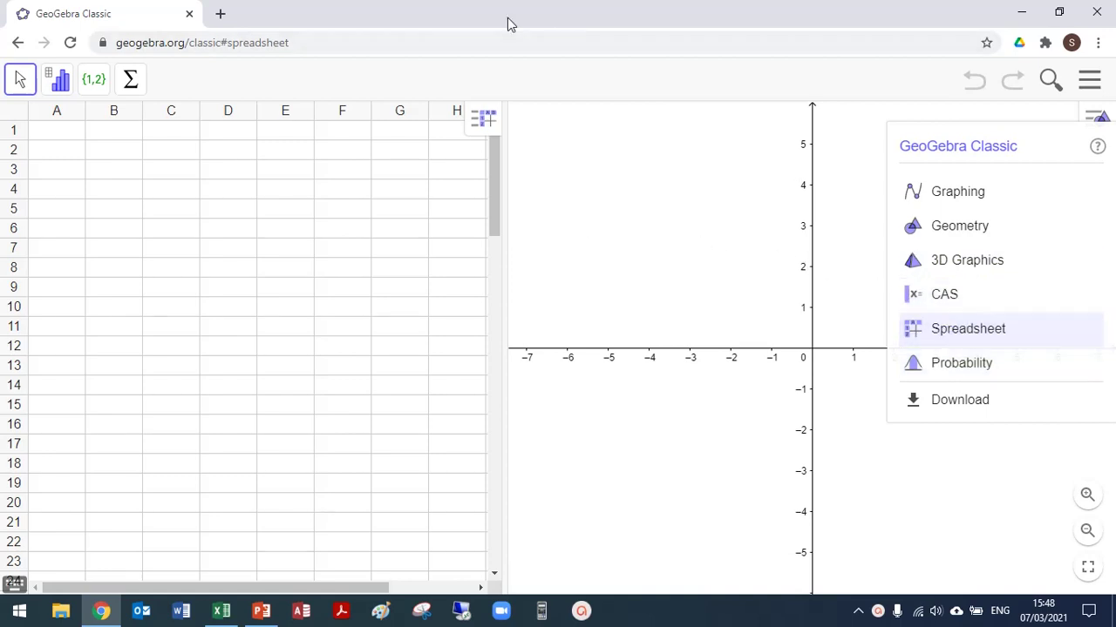
left_click(621, 211)
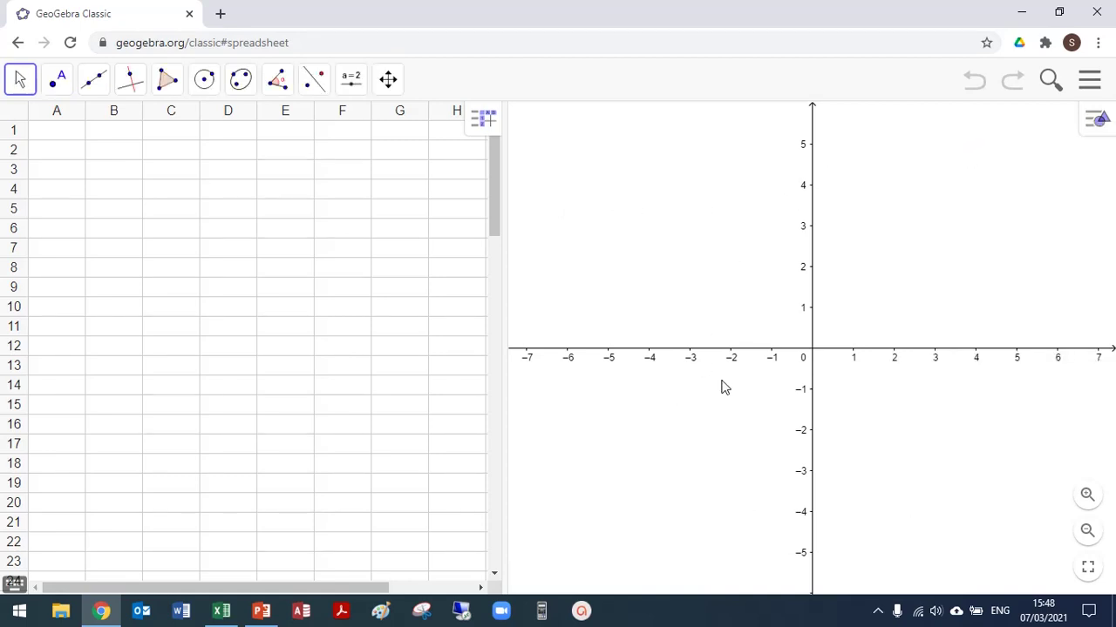
Step: Close the graphics view so that the spreadsheet fills the GeoGebra window
left_click(1095, 125)
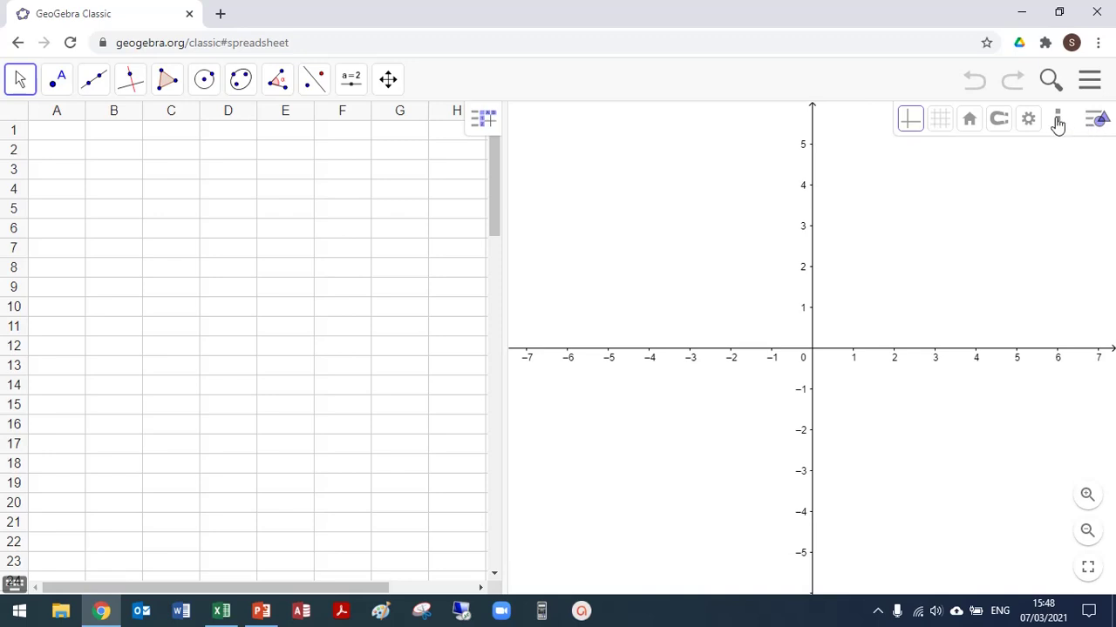
left_click(1057, 122)
left_click(961, 154)
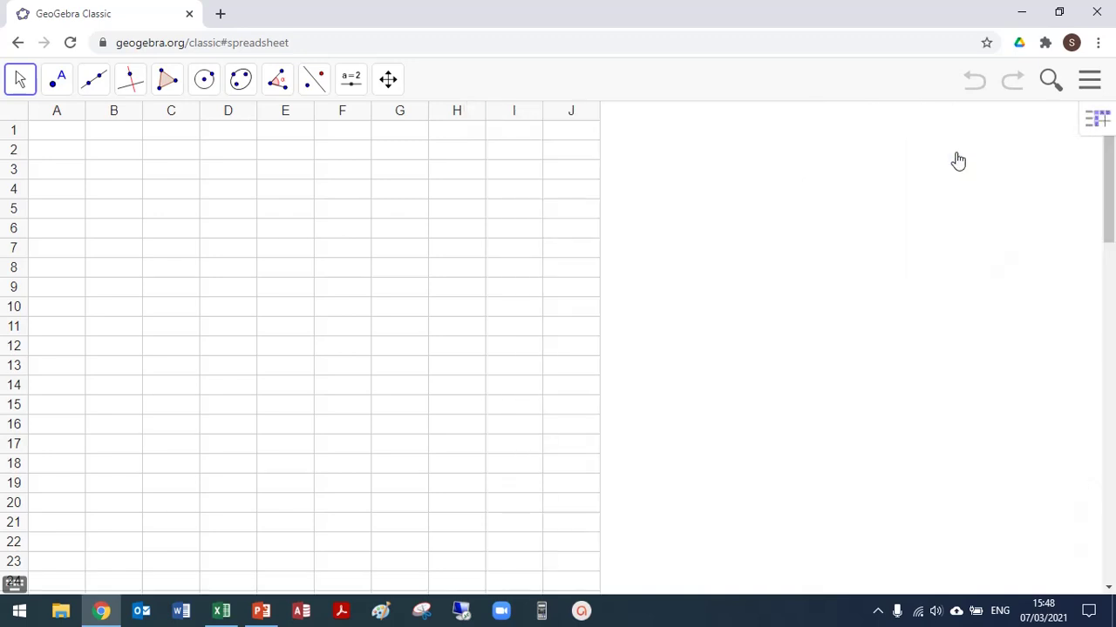
Step: Enter the heading "Daily Mean temperature (Cambourne, 1987)" in cell A1 of the GeoGebra spreadsheet
left_click(122, 152)
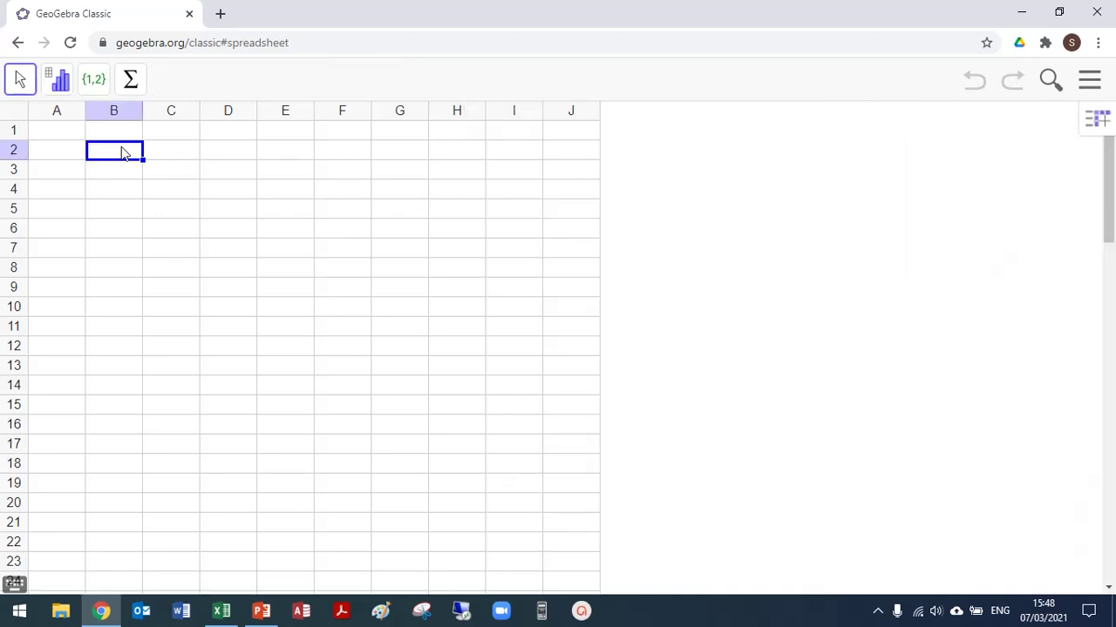
left_click(73, 131)
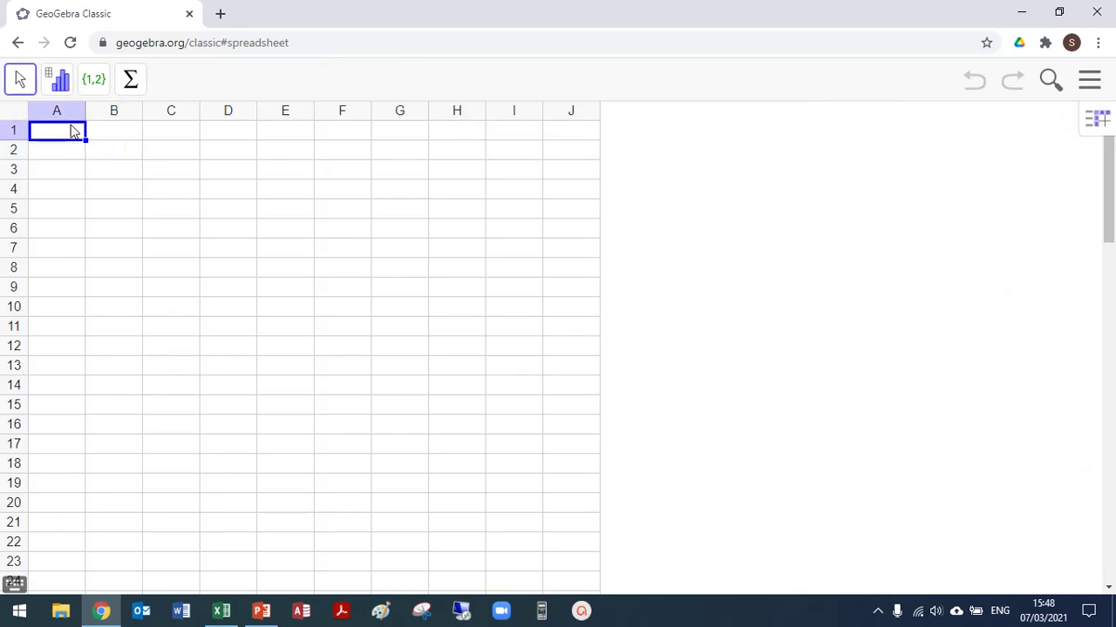
type("DAily Mileage")
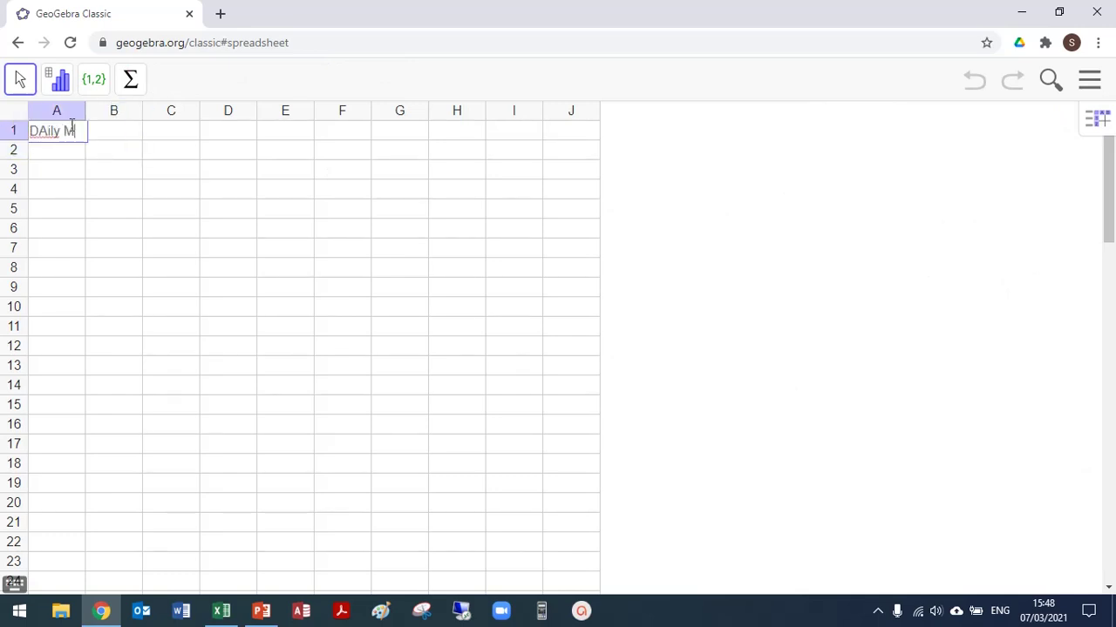
key("BackSpace")
key("BackSpace")
key("BackSpace")
key("BackSpace")
key("BackSpace")
key("BackSpace")
key("BackSpace")
key("BackSpace")
key("BackSpace")
key("BackSpace")
key("BackSpace")
key("BackSpace")
key("BackSpace")
type("Daily Mean Temperature (Canberra)")
key("Left")
key("Left")
key("Left")
key("Left")
key("Left")
key("Left")
type("u")
key("Right")
key("Right")
key("Right")
type(", 1987")
key("Return")
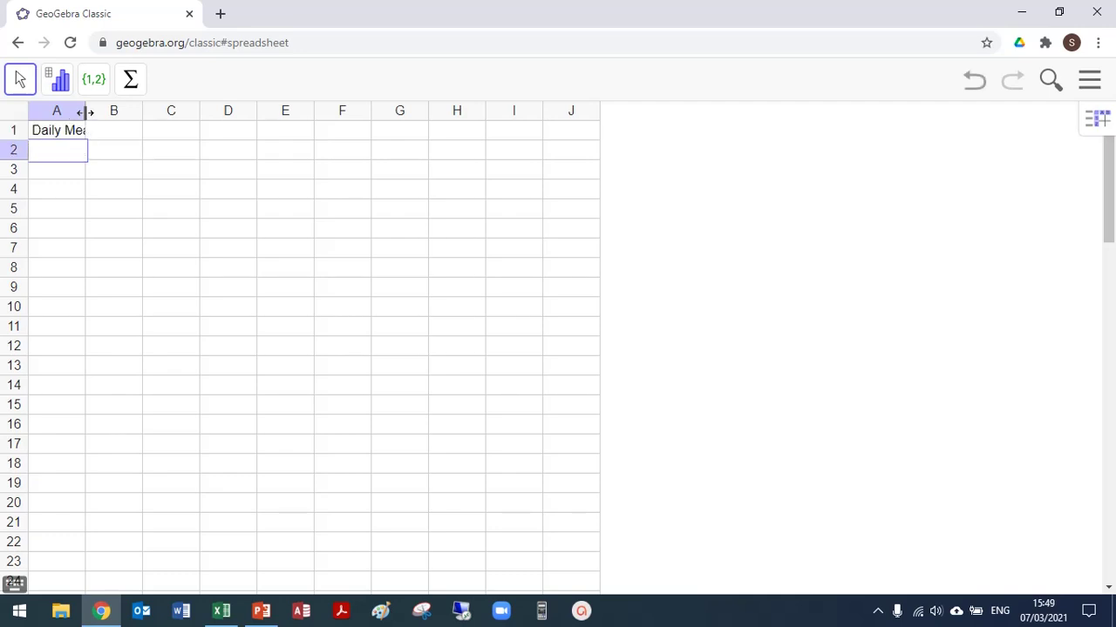
Step: Widen column A so that the whole heading in A1 fits
left_click_drag(84, 113, 292, 125)
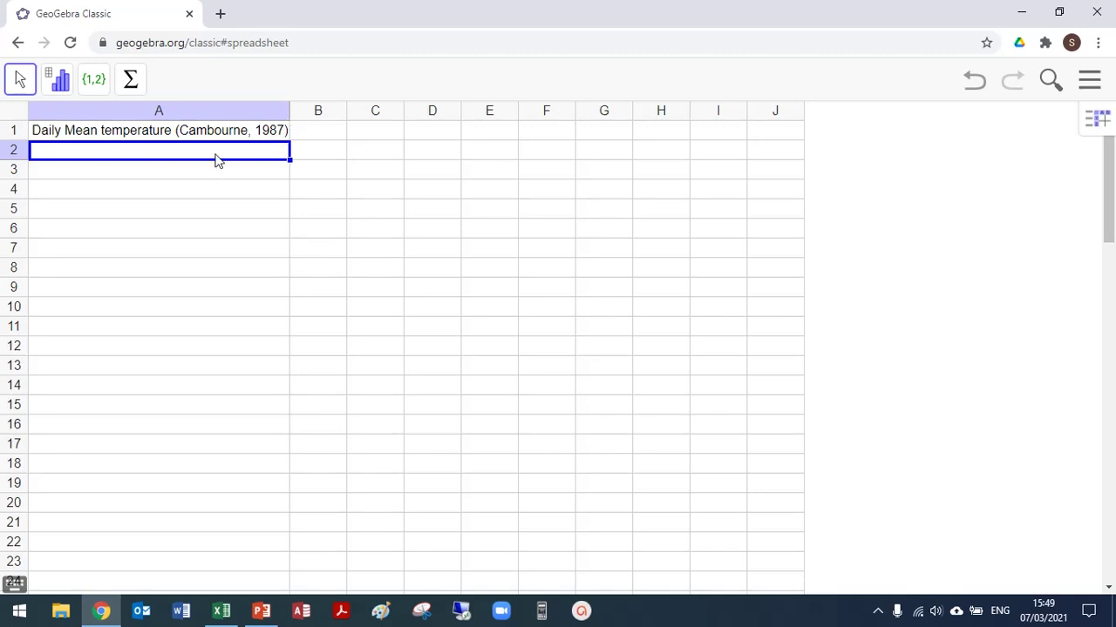
left_click_drag(217, 159, 204, 404)
left_click(350, 284)
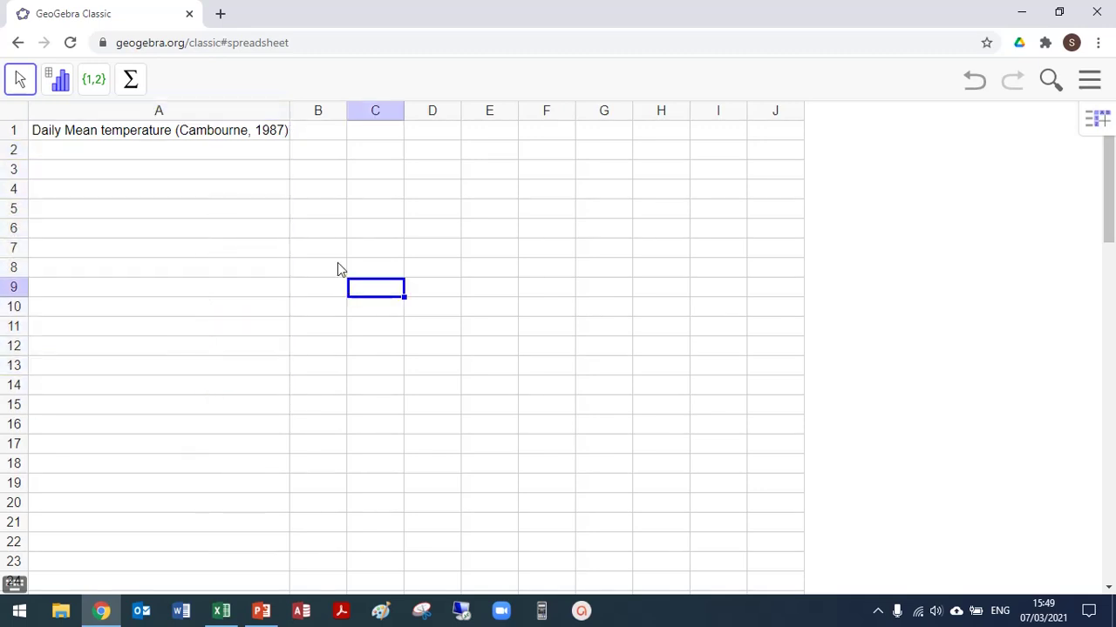
Step: Switch to the Excel workbook and copy the Camborne May-Oct 1987 daily mean temperatures in B15:B198
left_click(222, 611)
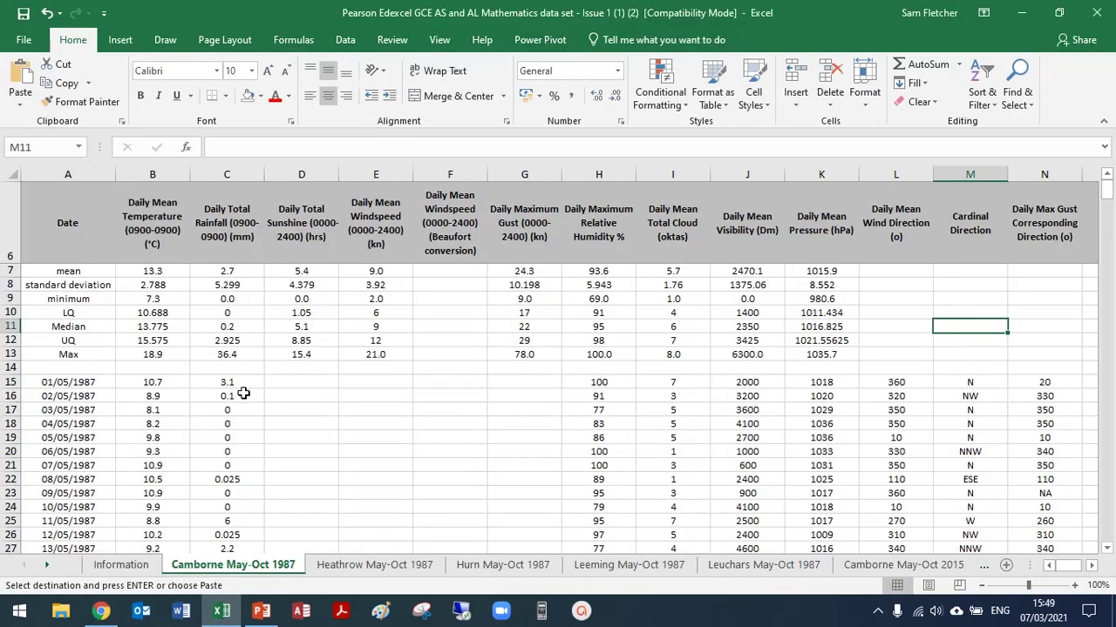
left_click(175, 381)
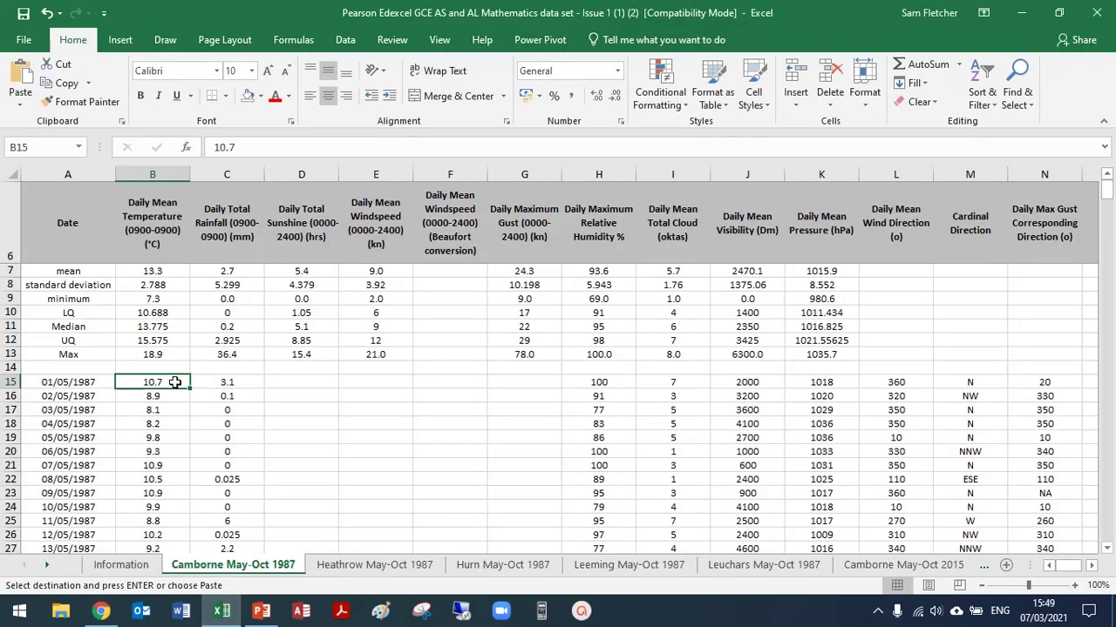
left_click_drag(175, 382, 179, 521)
right_click(169, 368)
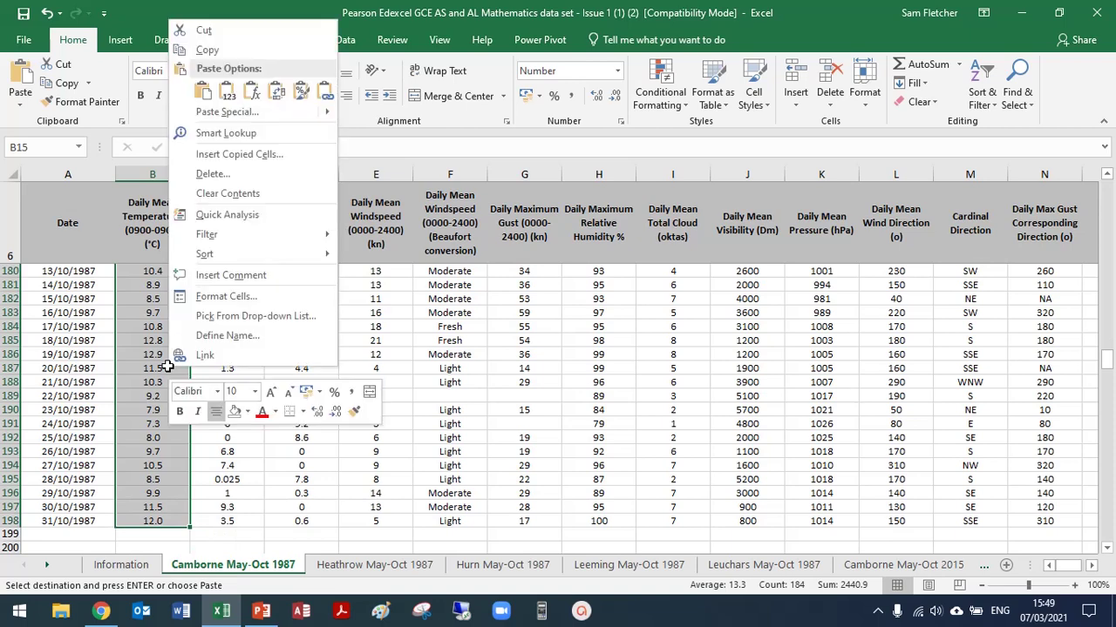
left_click(204, 50)
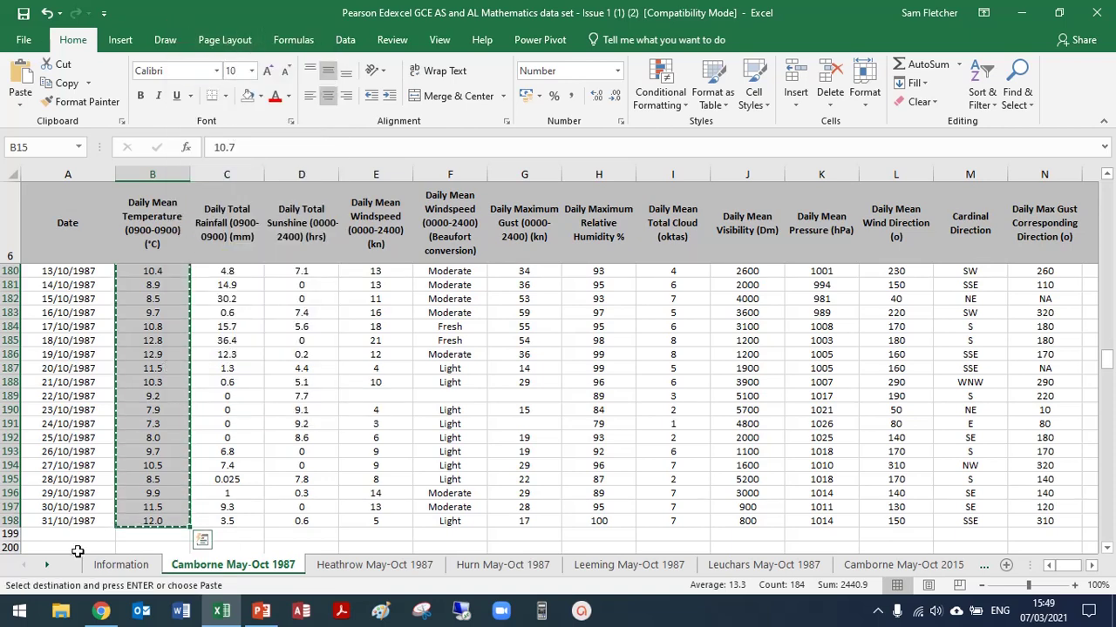
Step: Return to GeoGebra in Chrome and paste the copied temperatures under the heading, starting at cell A2
left_click(96, 609)
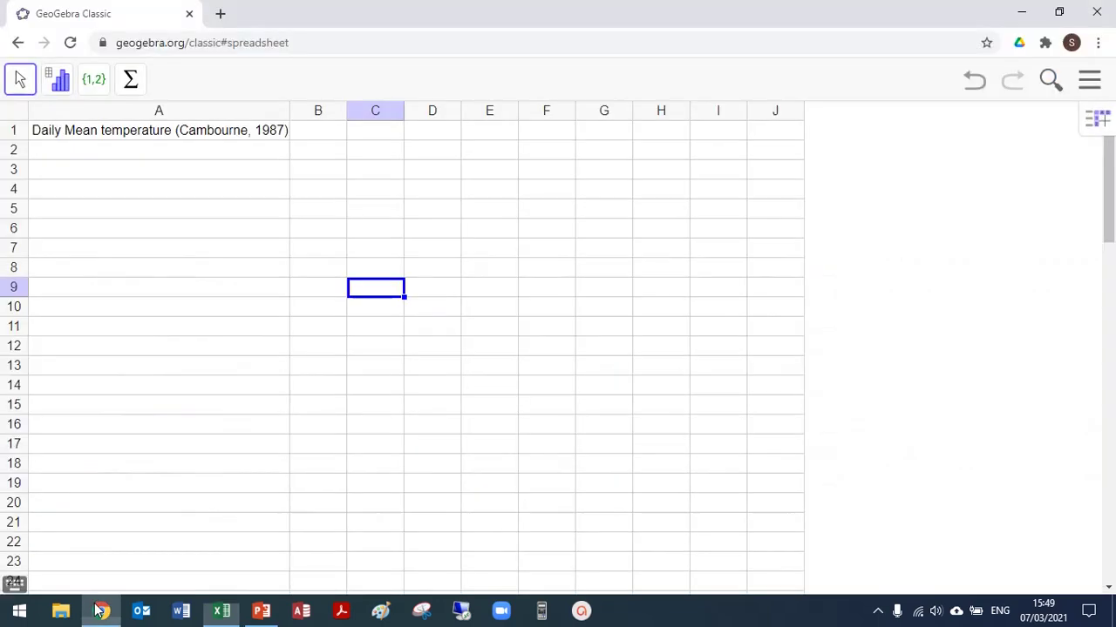
left_click(213, 159)
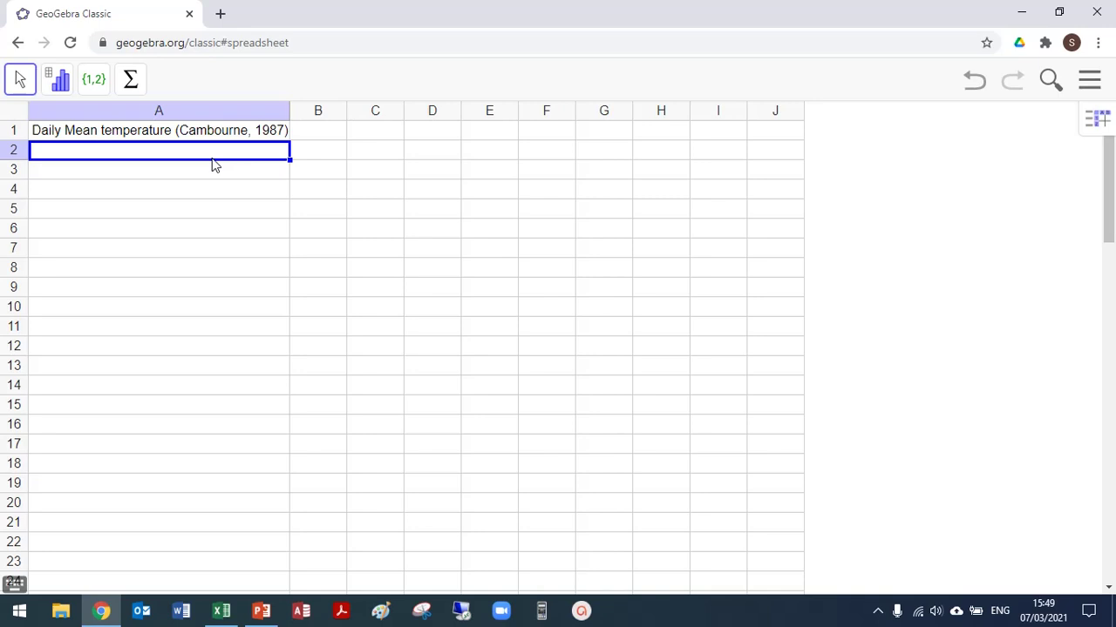
key("ctrl+v")
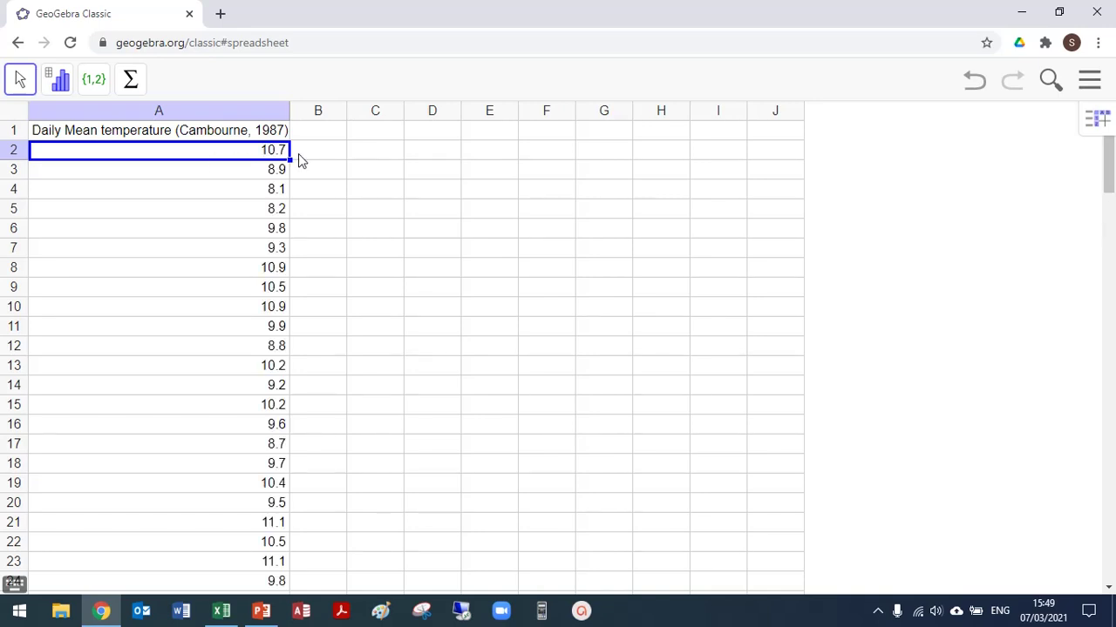
left_click(364, 156)
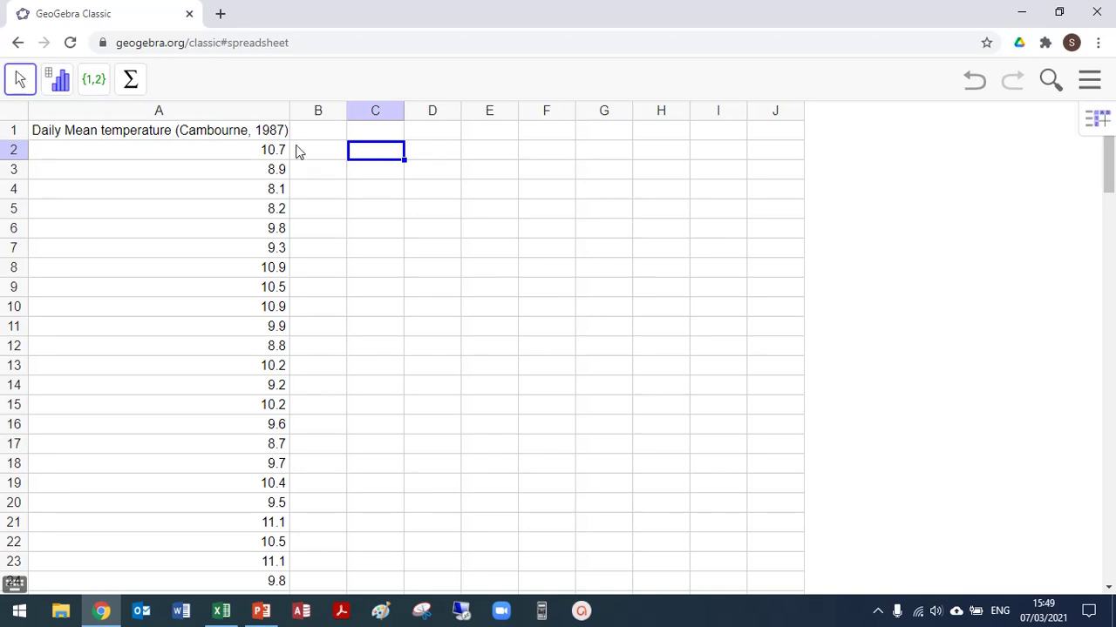
Step: Run a One Variable Analysis on all of column A
left_click(158, 114)
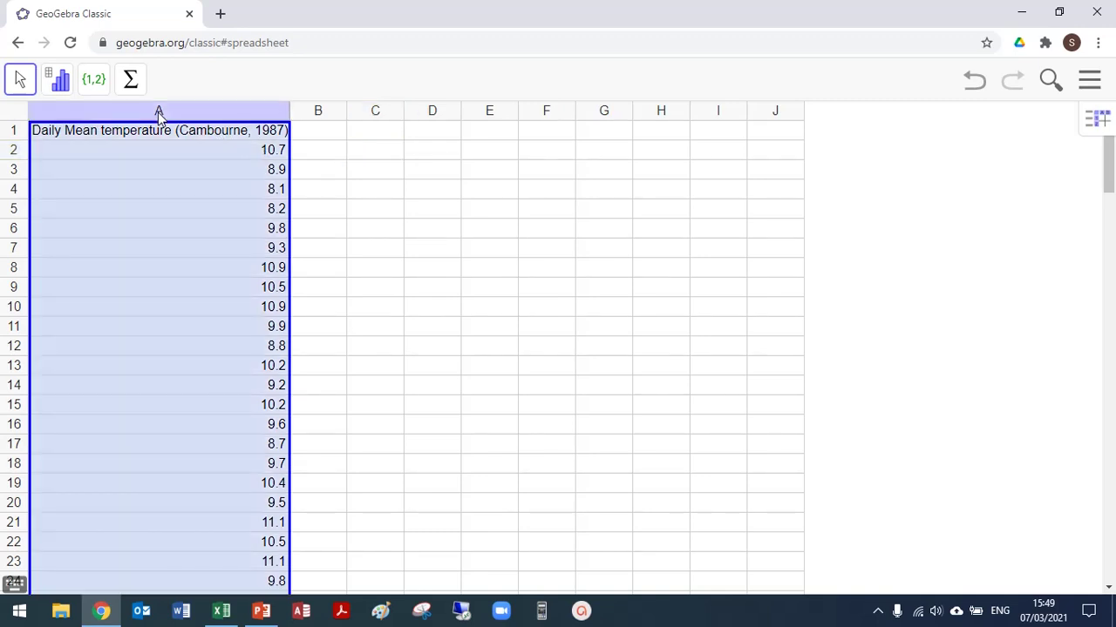
left_click(60, 84)
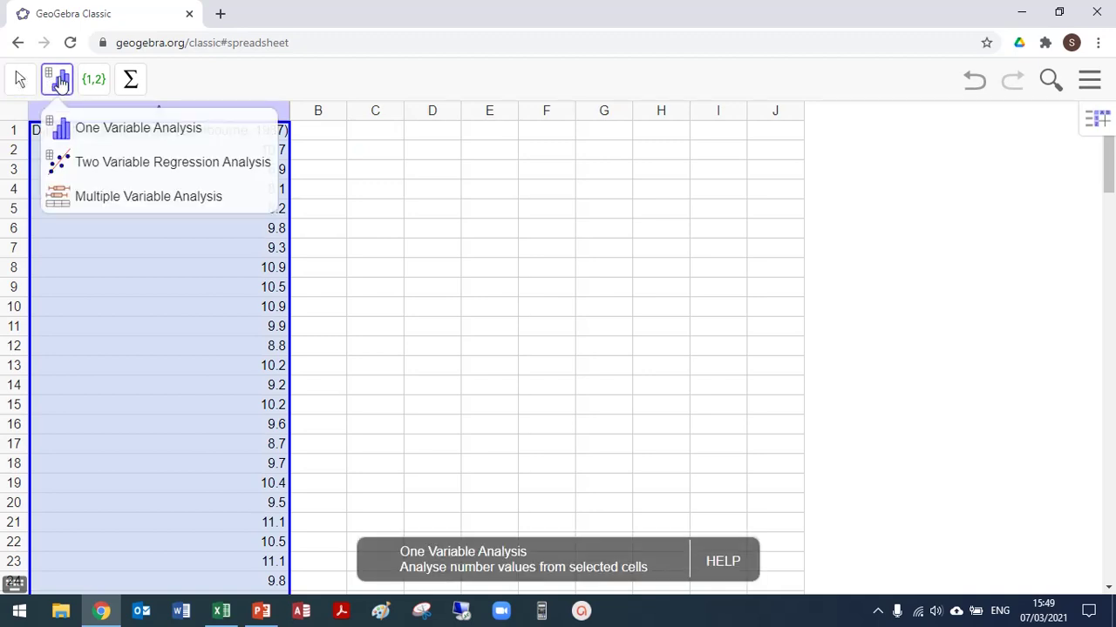
left_click(199, 131)
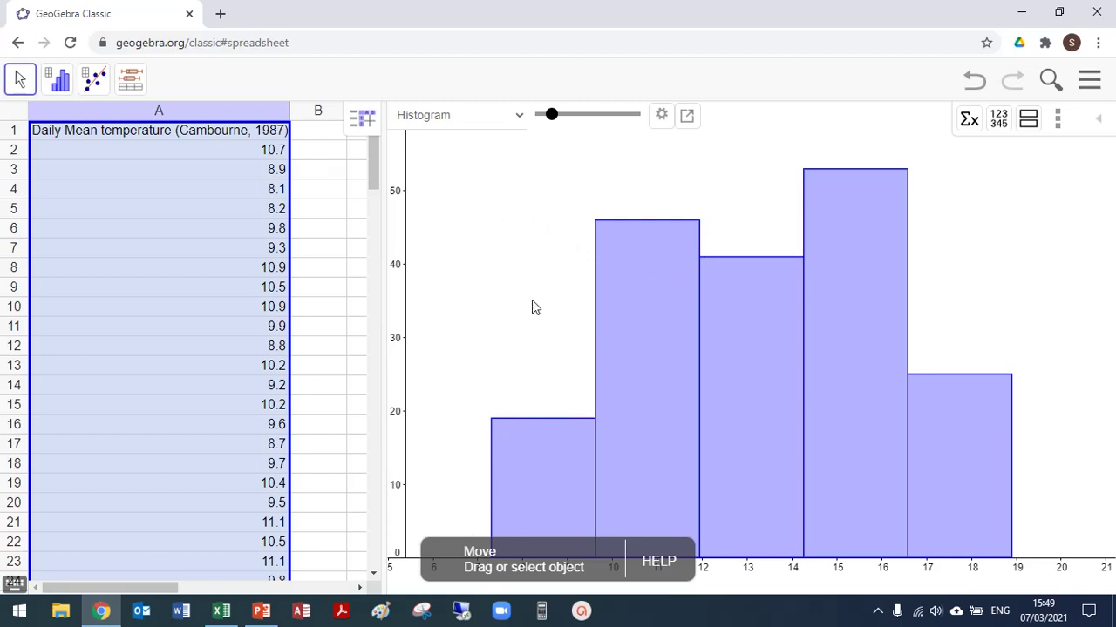
Step: Change the analysis chart to a Boxplot and widen the spreadsheet area to show columns up to F
left_click(518, 119)
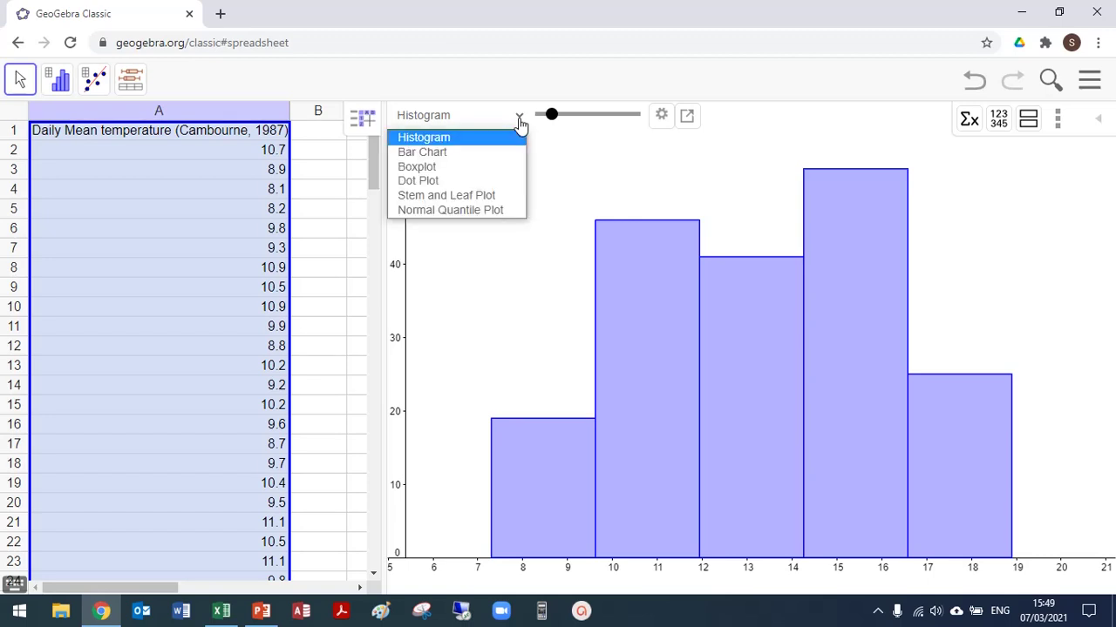
left_click(457, 167)
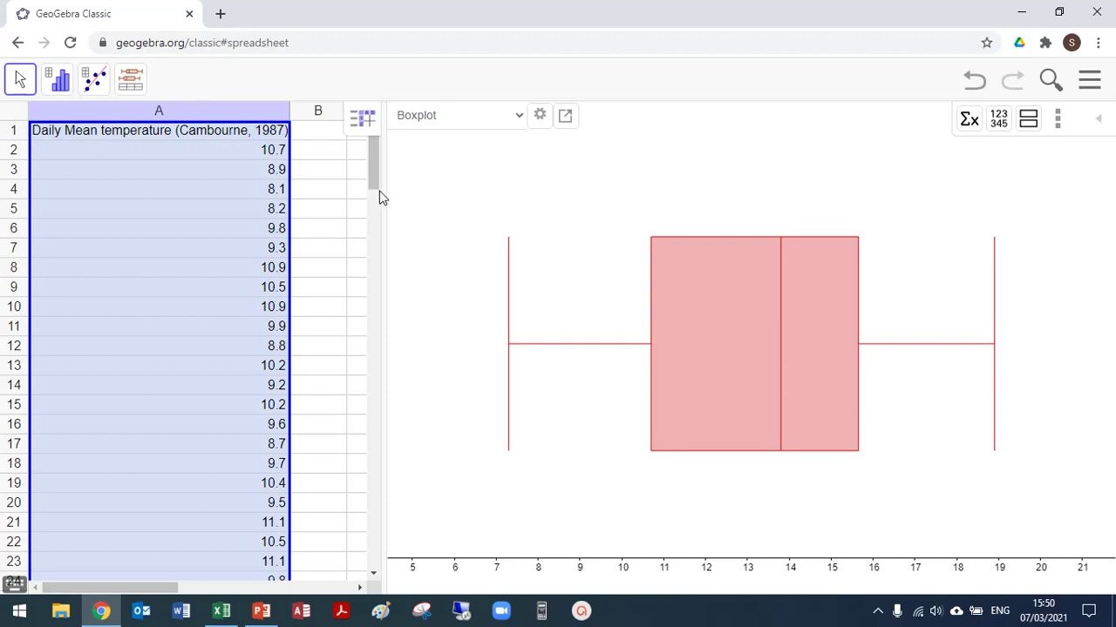
left_click_drag(381, 189, 606, 207)
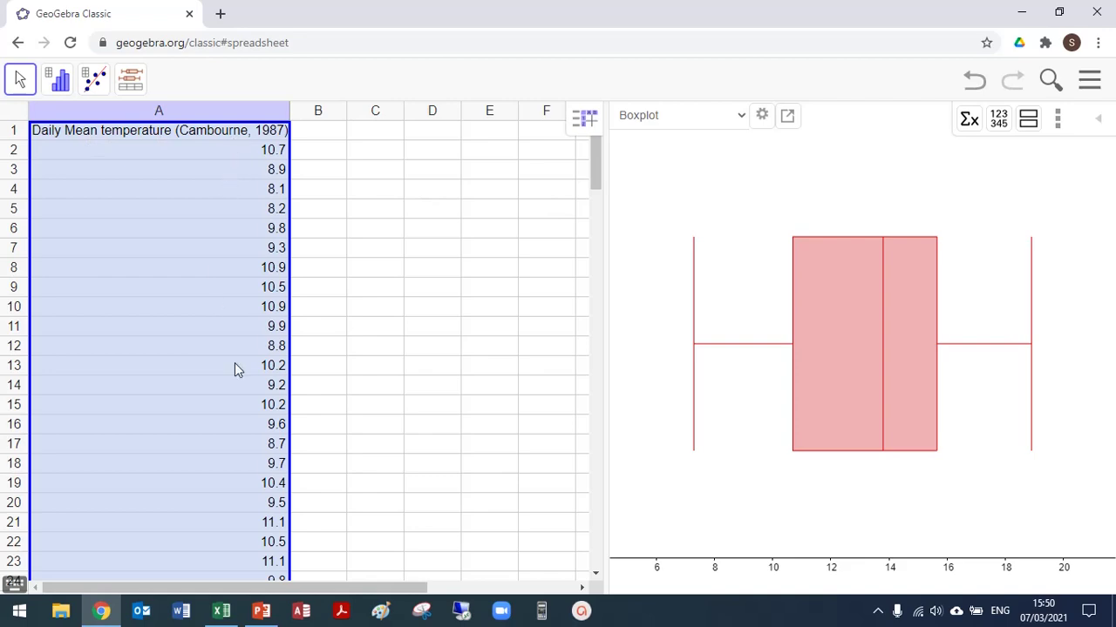
Step: Switch to the Excel workbook and copy the Heathrow May-Oct 1987 daily mean temperatures in B15:B198
left_click(222, 611)
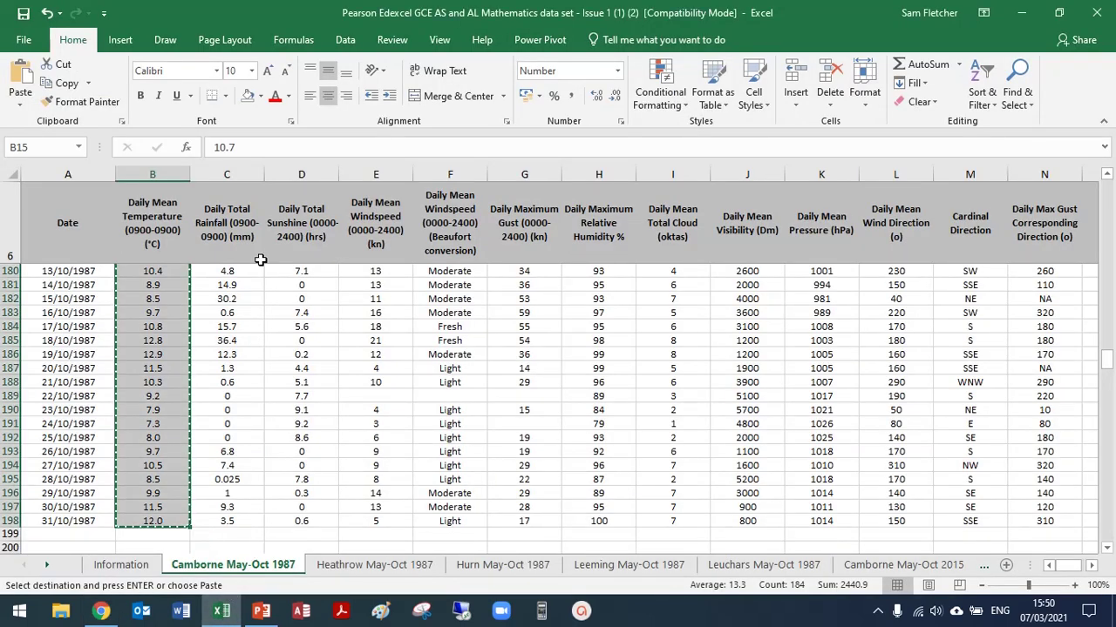
left_click(373, 564)
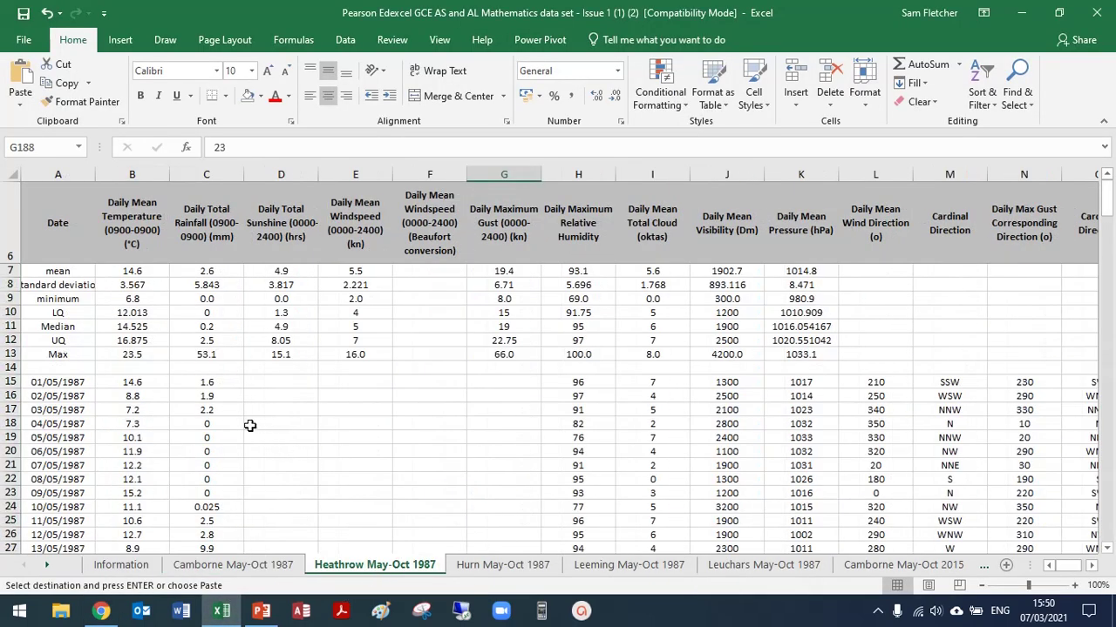
left_click(157, 378)
left_click_drag(157, 378, 148, 521)
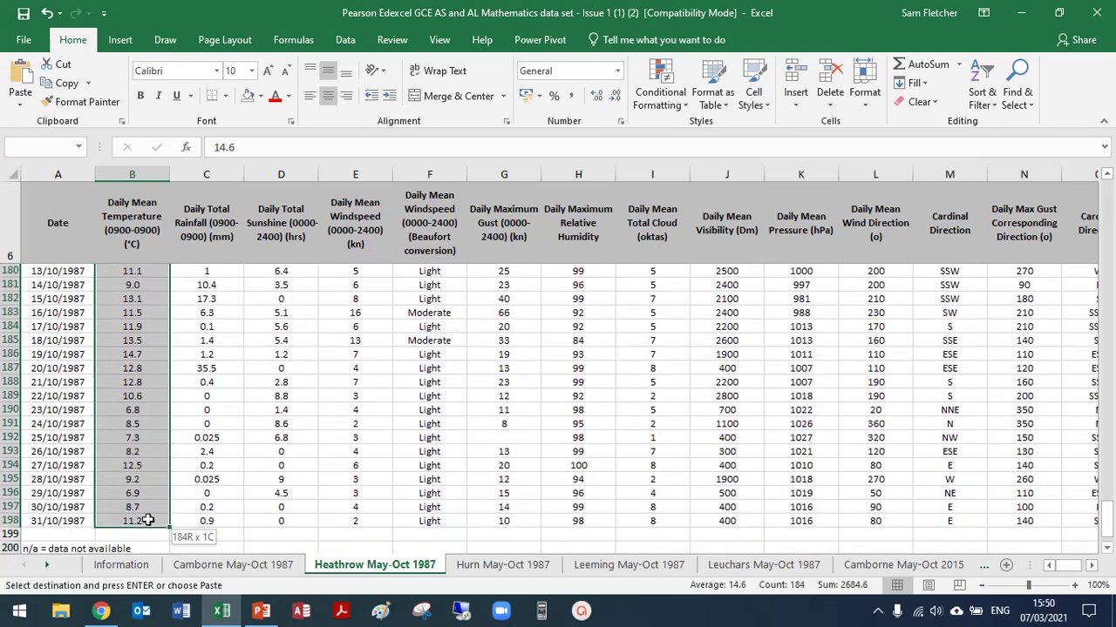
right_click(150, 440)
left_click(216, 125)
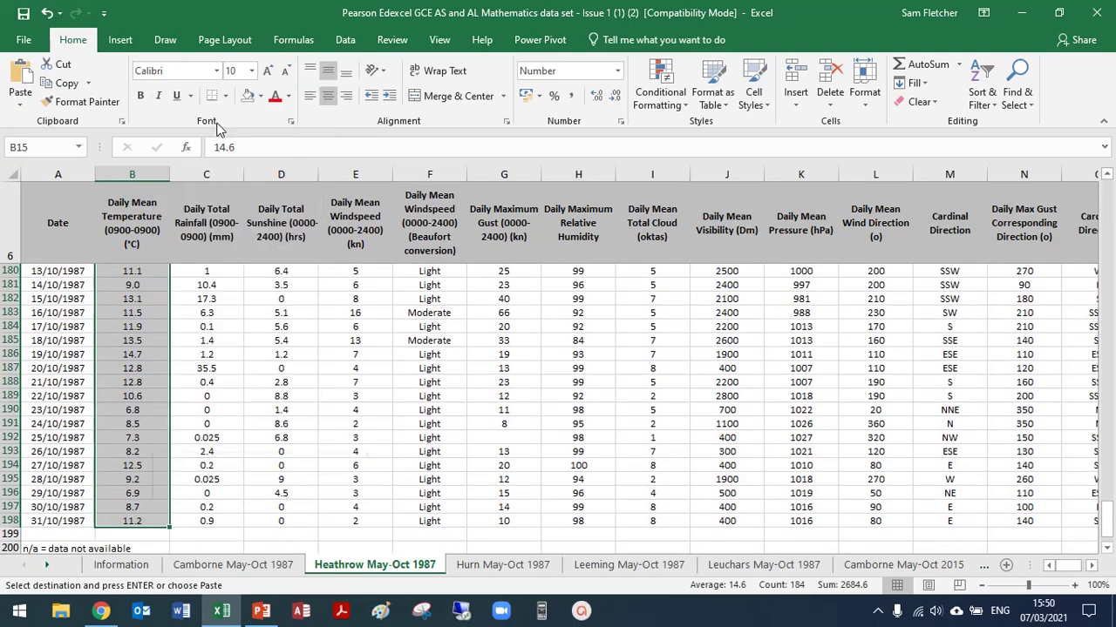
Step: Return to GeoGebra in Chrome and enter the heading "Daily Mean Temperature (Heathrow, 1987)" in cell B1
left_click(101, 611)
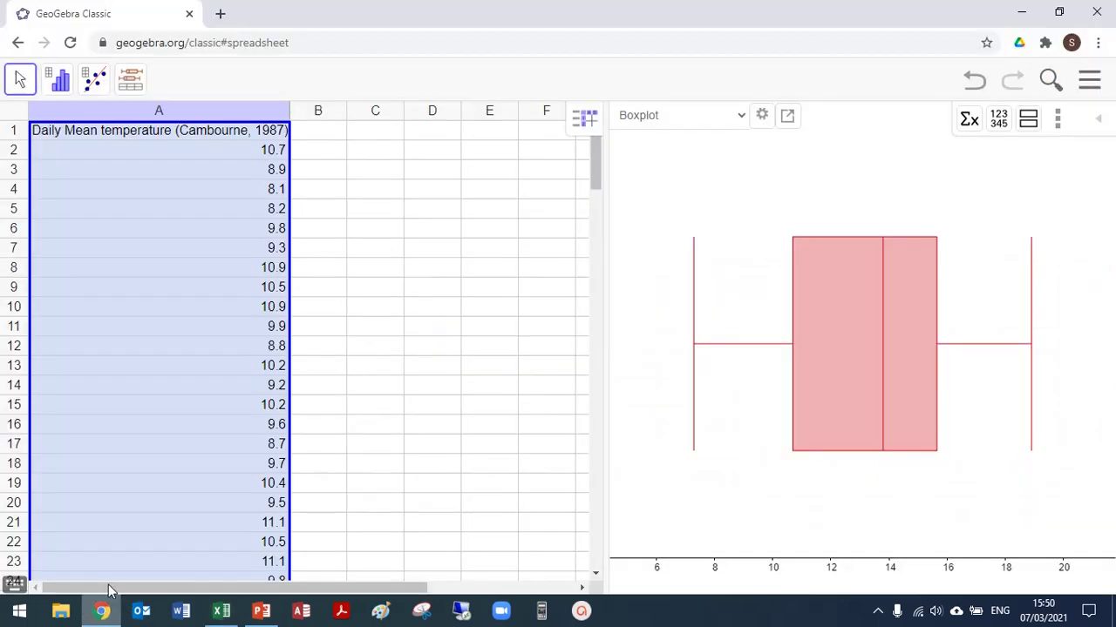
left_click(319, 132)
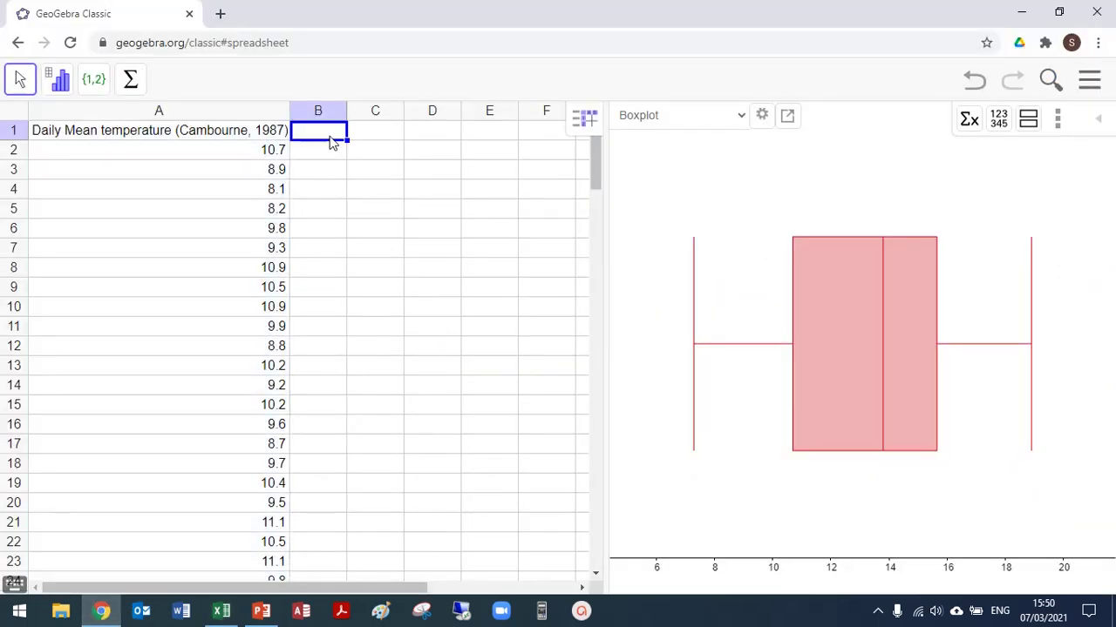
type("Daily Mean")
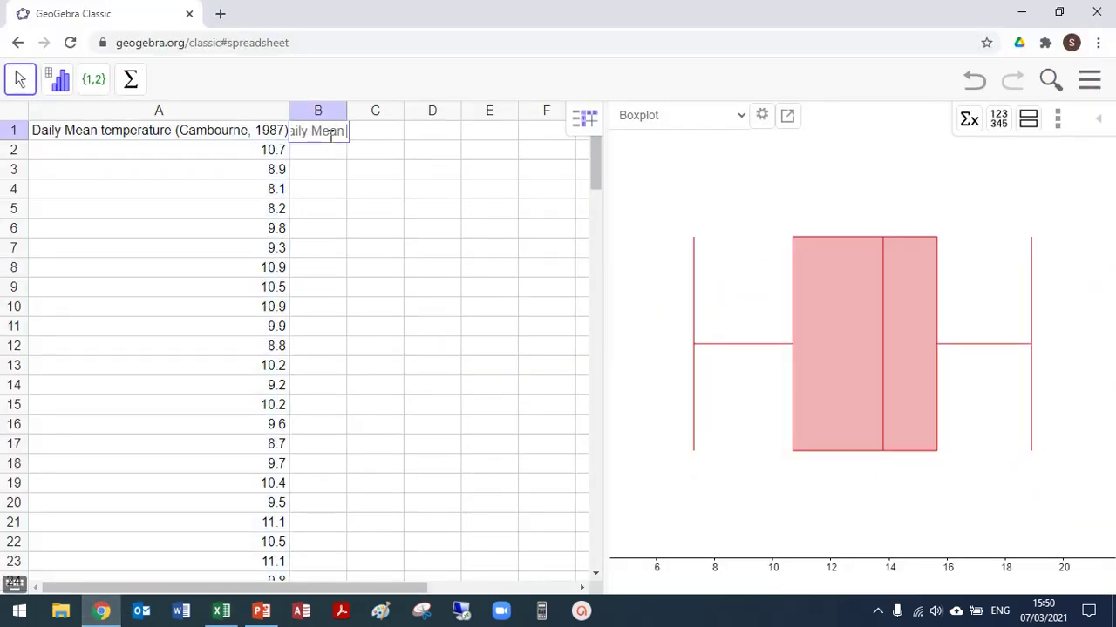
type(" temperature (Haet")
key("BackSpace")
key("BackSpace")
key("BackSpace")
type("eathrow, 1987)")
key("Return")
Step: Paste the copied Heathrow temperatures starting at cell B2 and widen column B to fit its heading
left_click(359, 174)
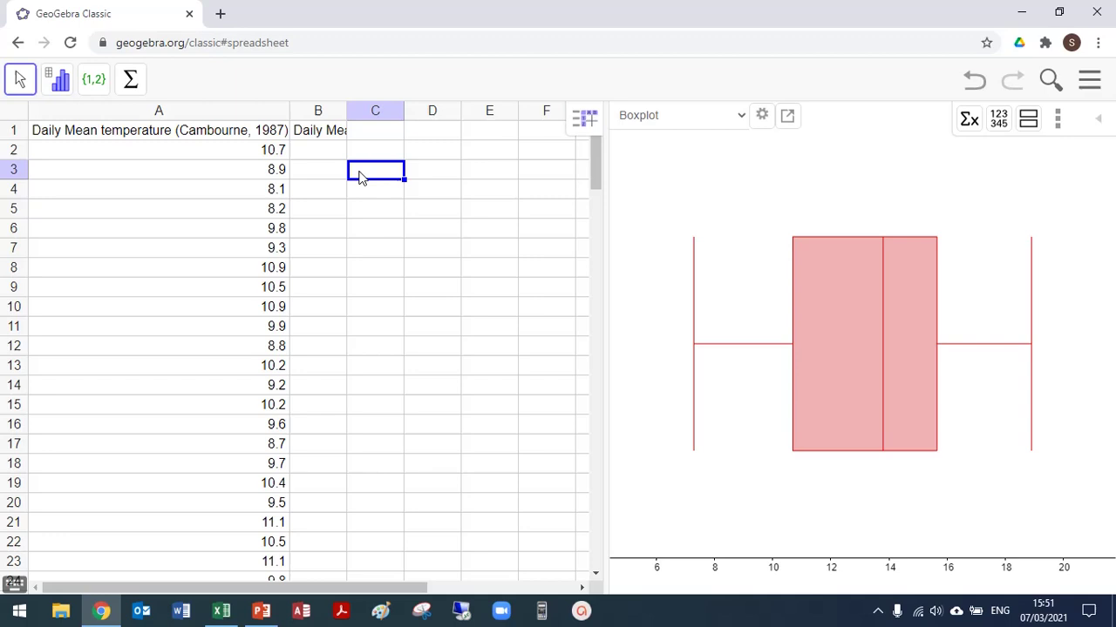
left_click(316, 155)
right_click(316, 154)
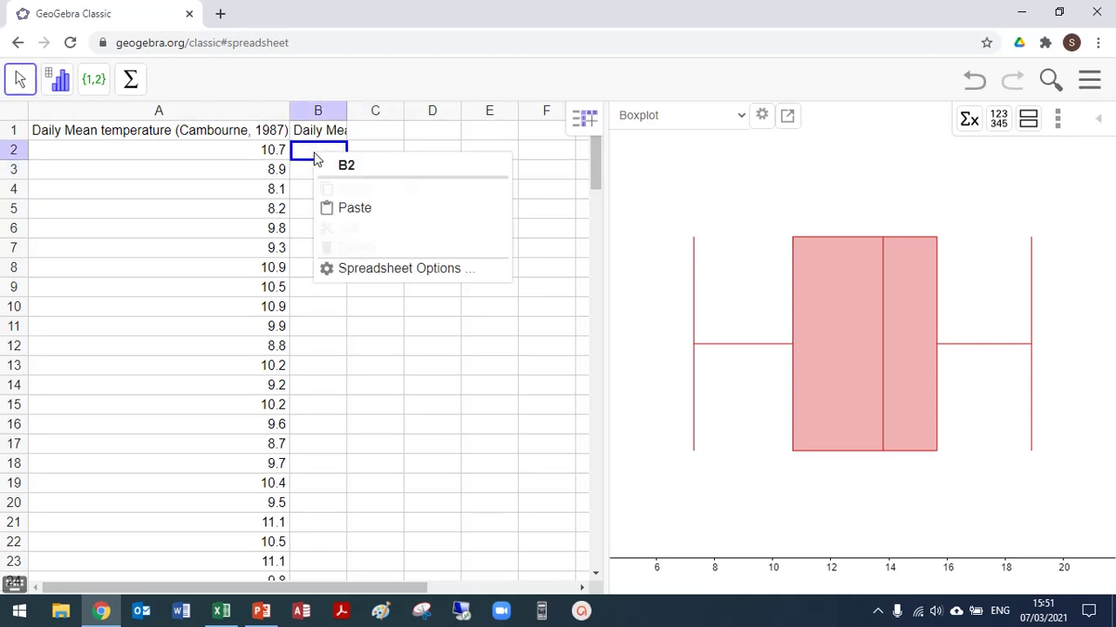
left_click(360, 214)
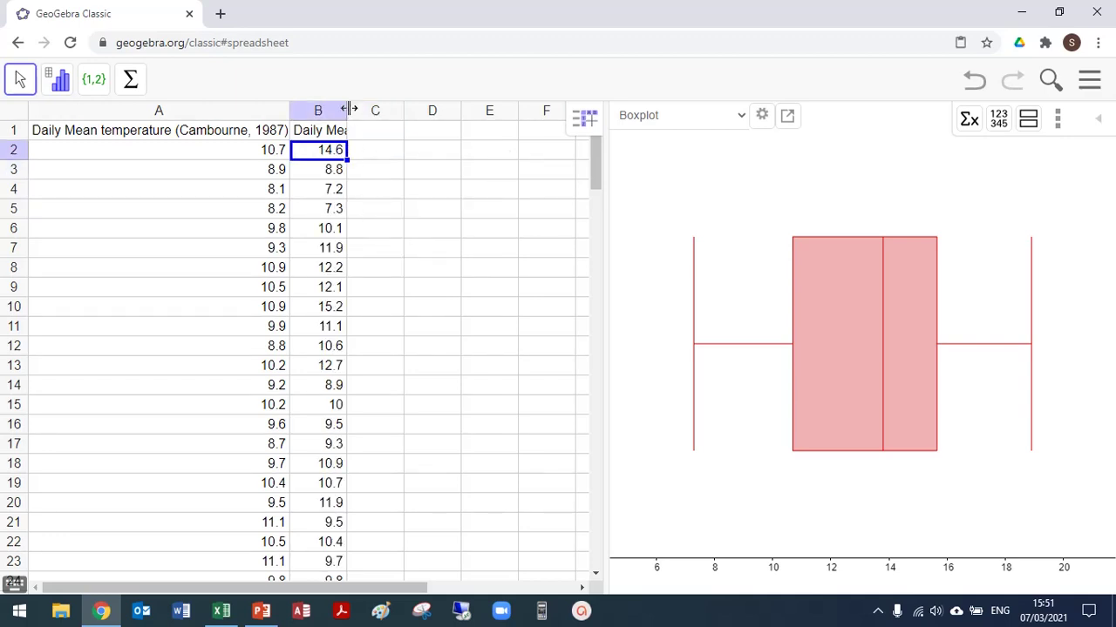
left_click_drag(347, 111, 542, 116)
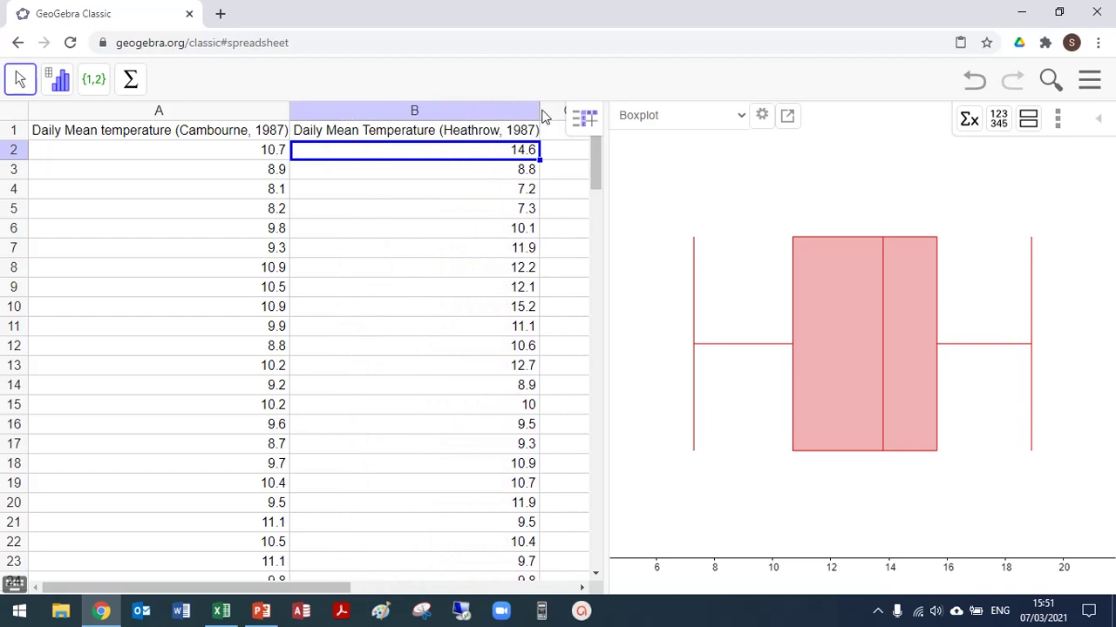
Step: Close the boxplot view and run a Multiple Variable Analysis on all of columns A and B
left_click(1060, 122)
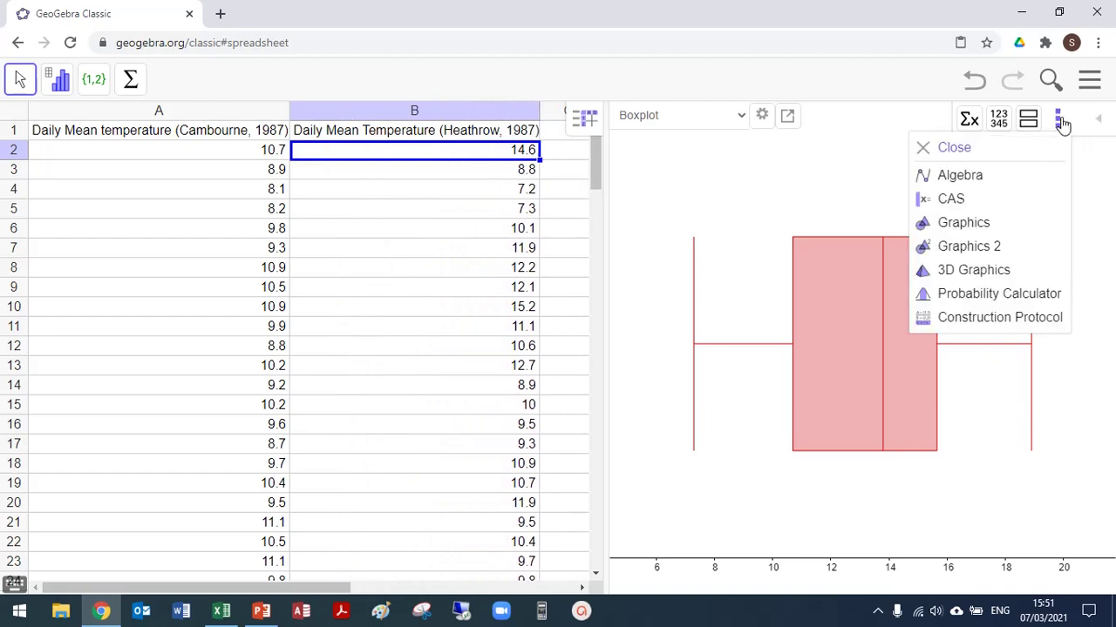
left_click(1030, 148)
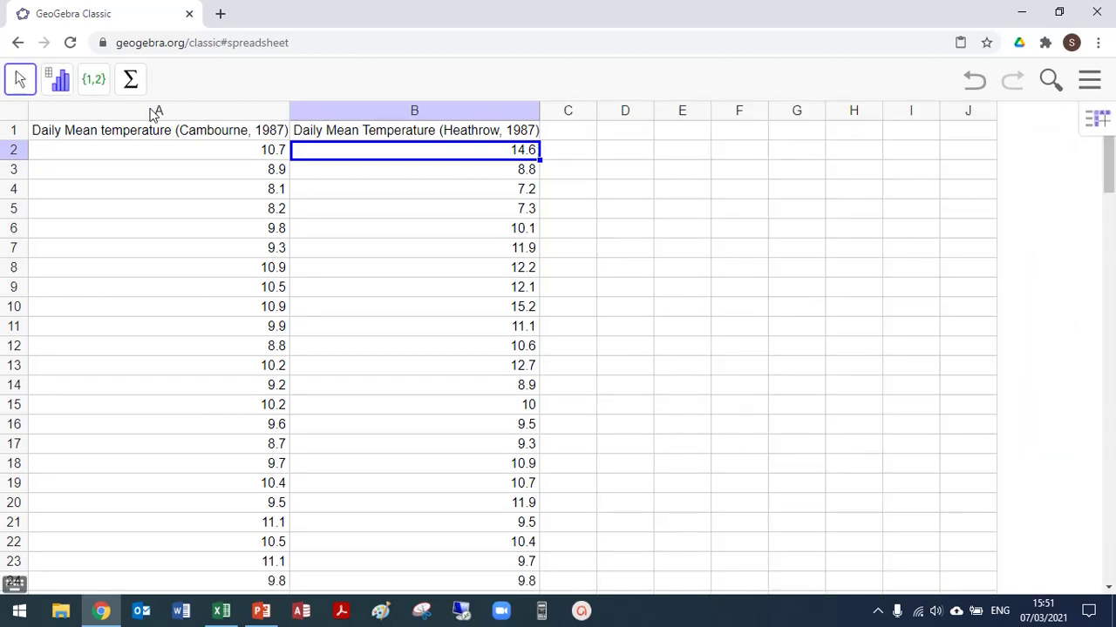
left_click_drag(155, 113, 378, 113)
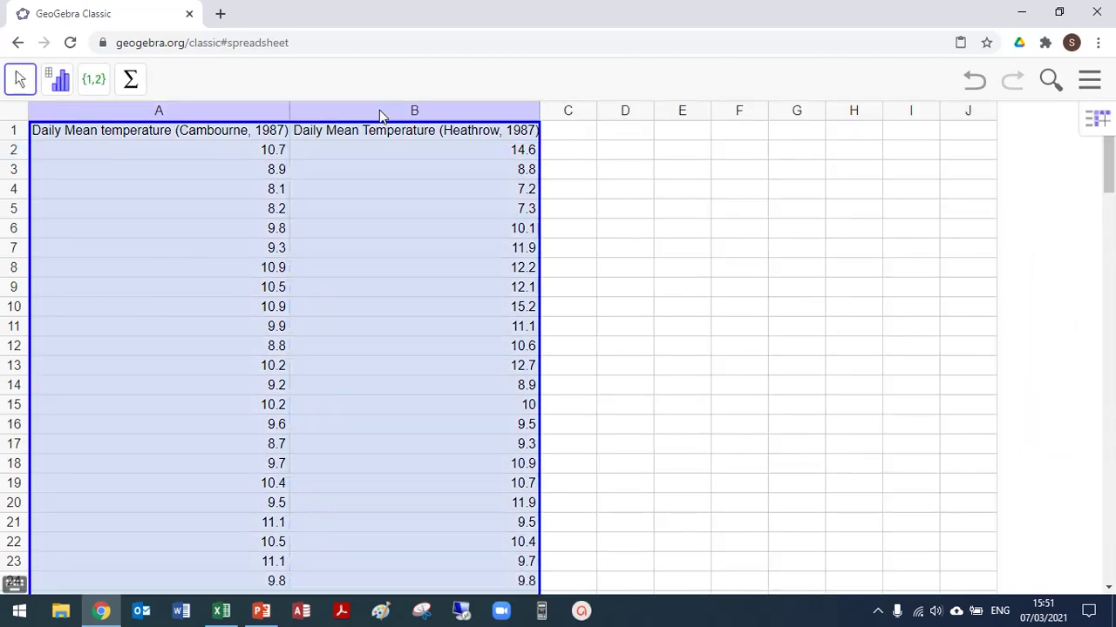
left_click(61, 85)
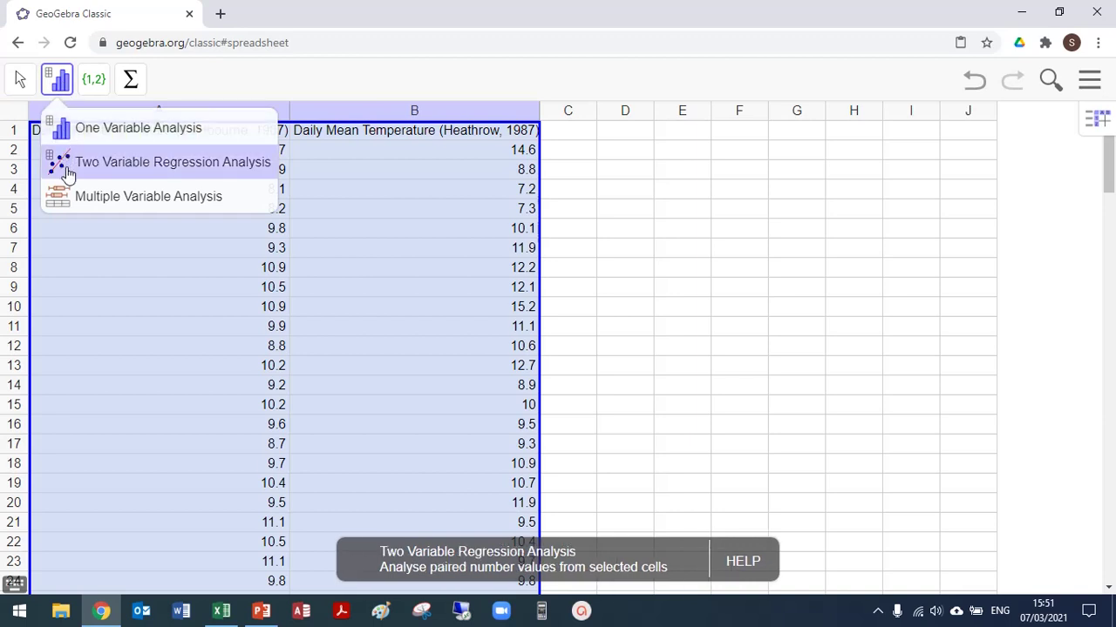
left_click(221, 199)
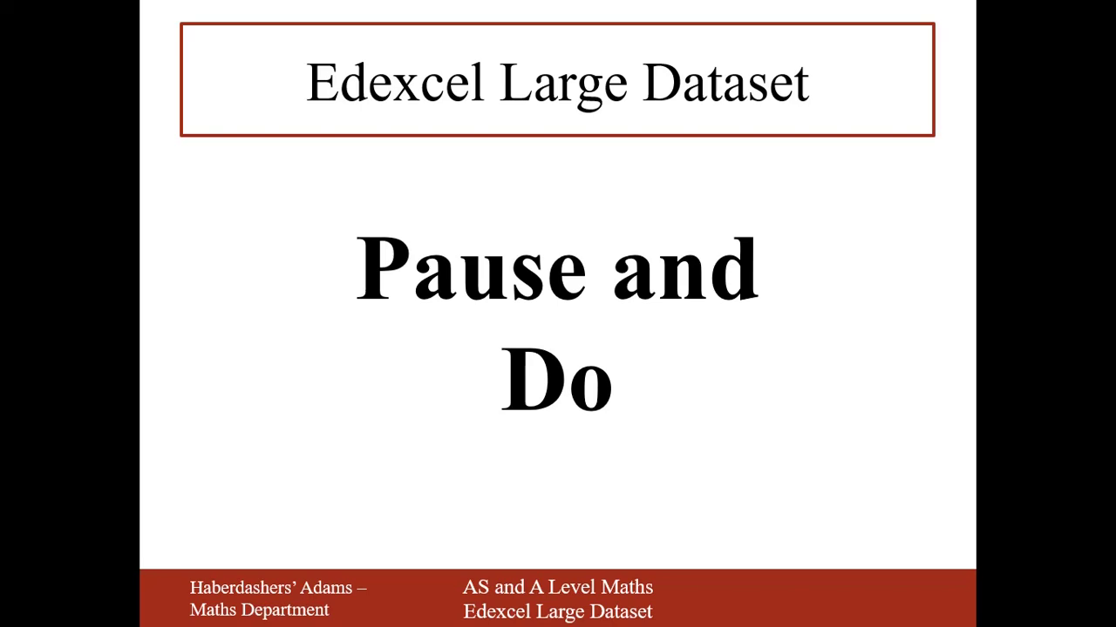
key("Right")
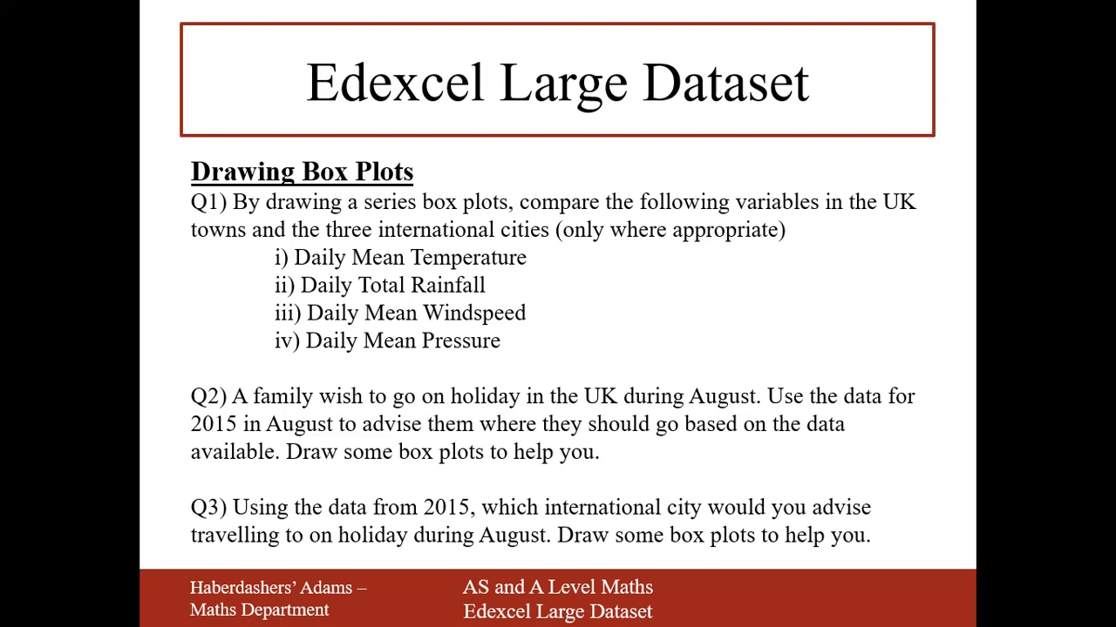
key("Right")
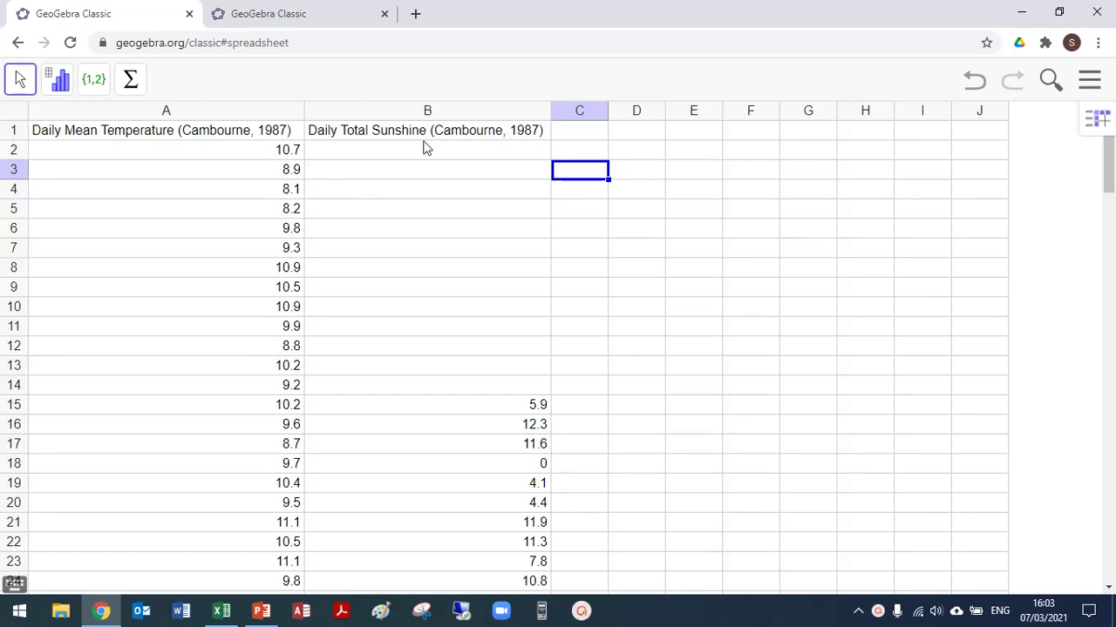
Step: Switch to Excel and examine the early May sunshine, windspeed and maximum gust cells D15:G28 on the Camborne May-Oct 1987 sheet
left_click(187, 112)
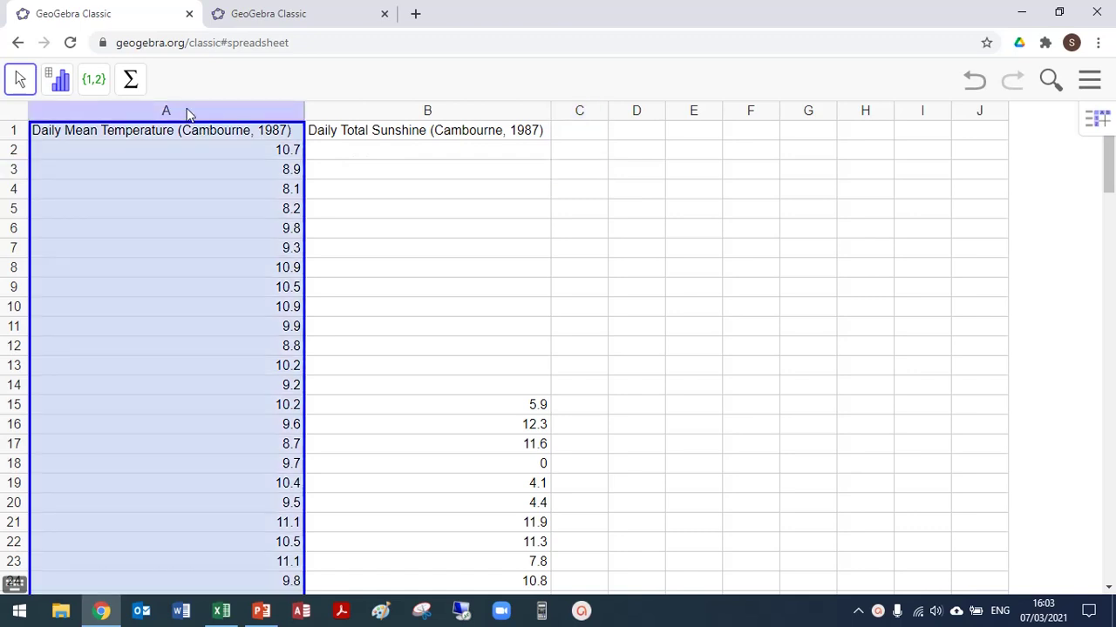
left_click_drag(187, 112, 387, 114)
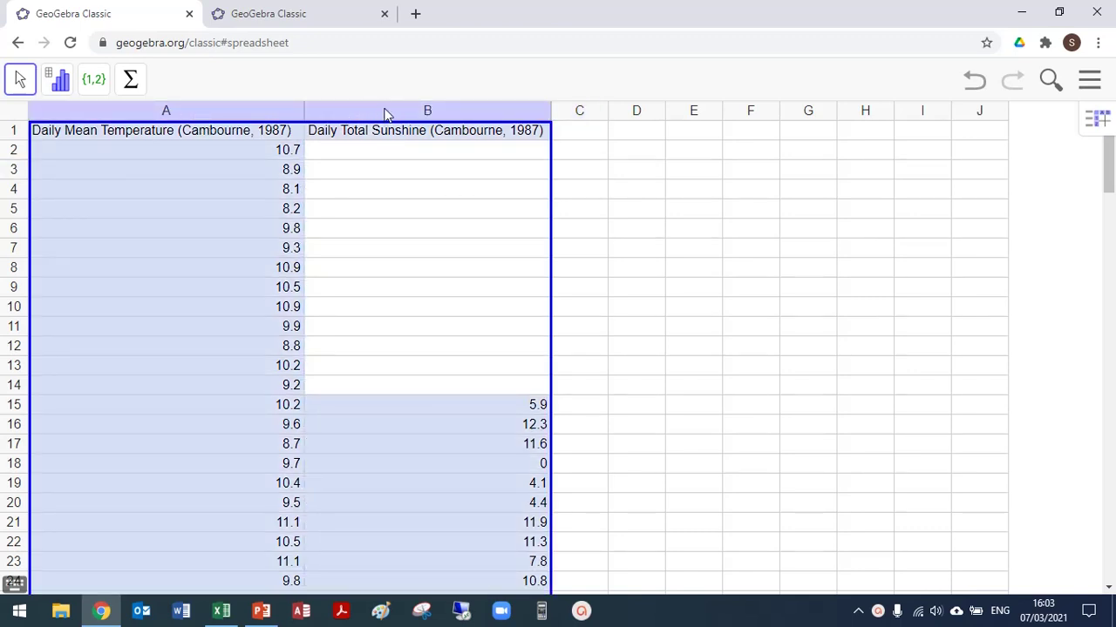
key("alt+Tab")
left_click(415, 309)
scroll(340, 294, "up", 20)
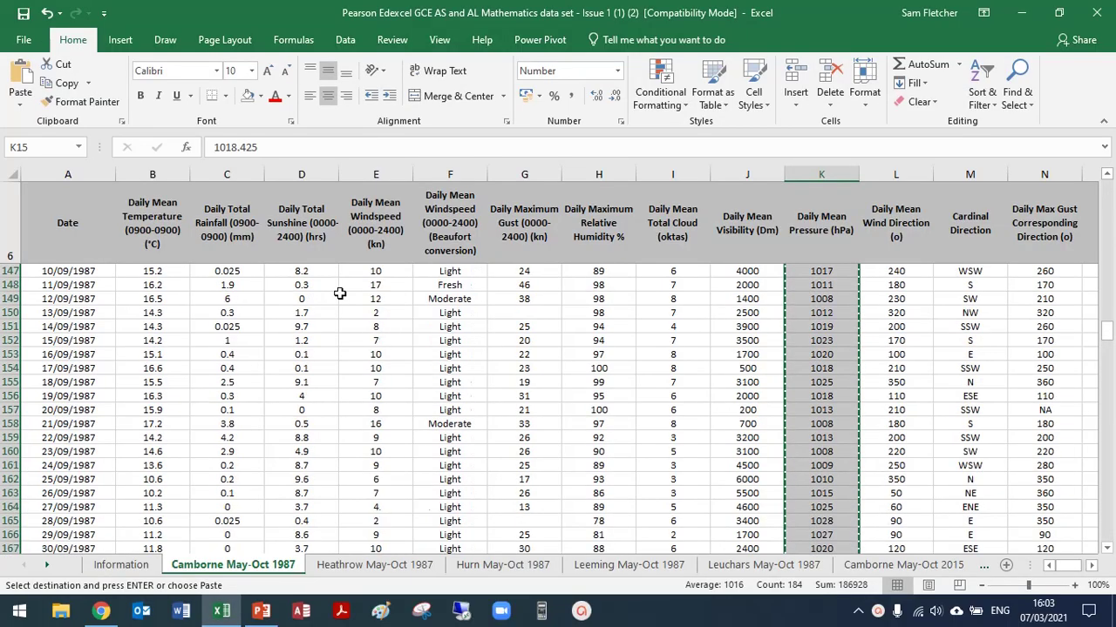
scroll(340, 294, "up", 10)
left_click(340, 293)
scroll(340, 293, "up", 20)
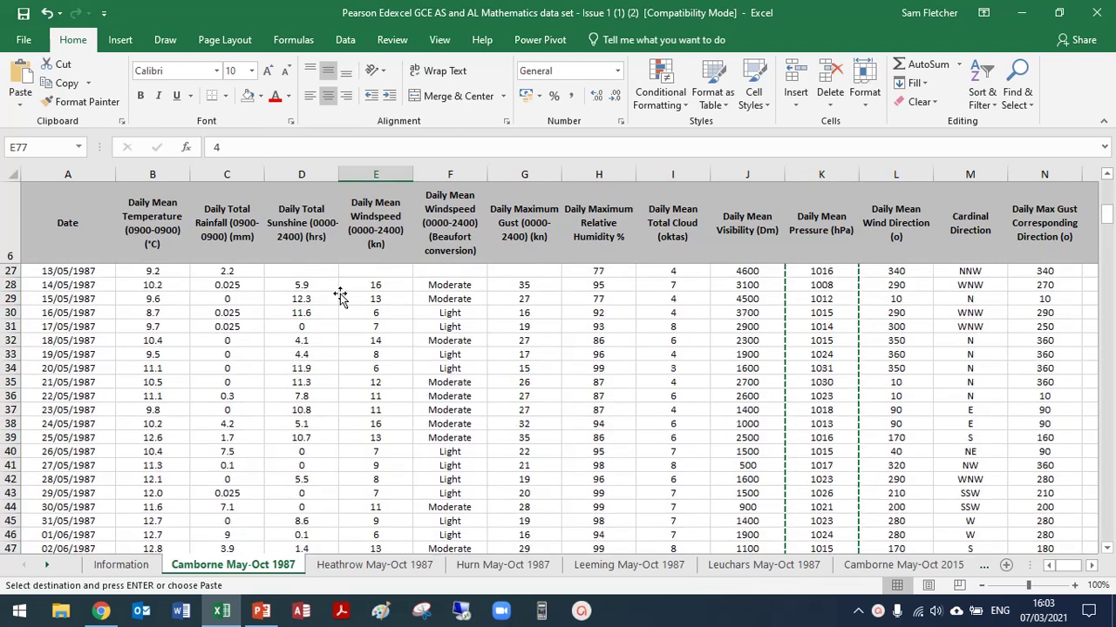
scroll(361, 381, "down", 1)
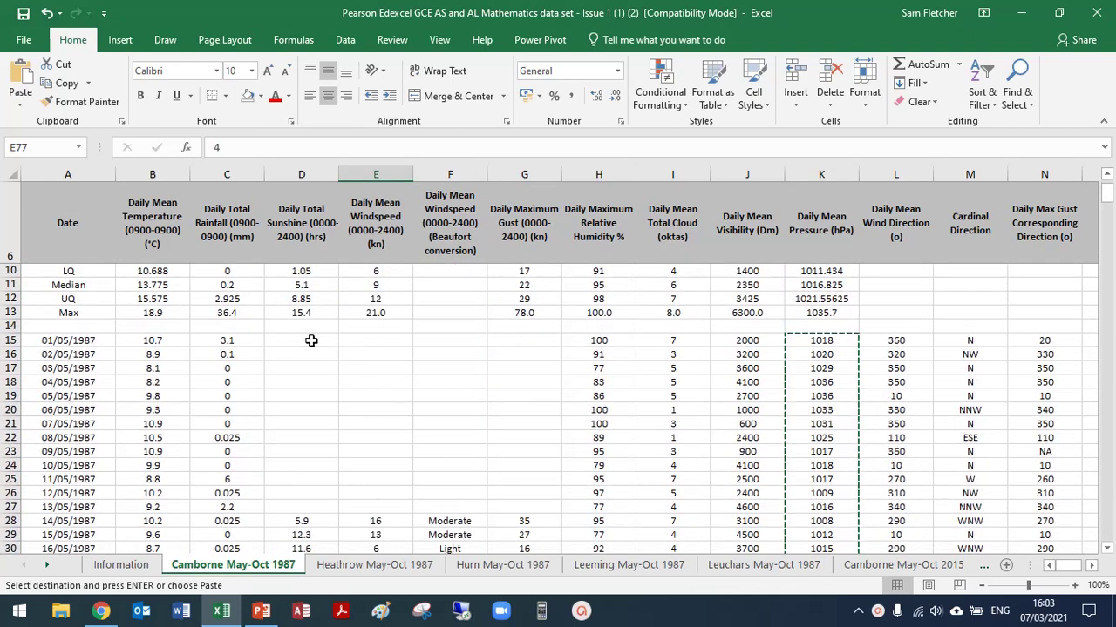
left_click_drag(312, 339, 516, 517)
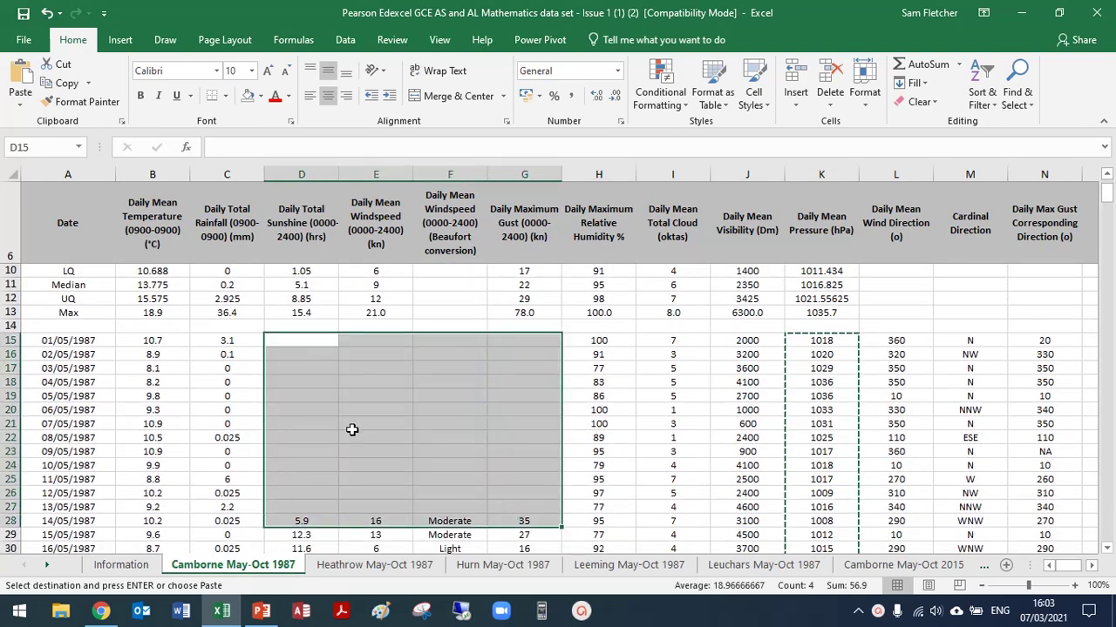
left_click(353, 382)
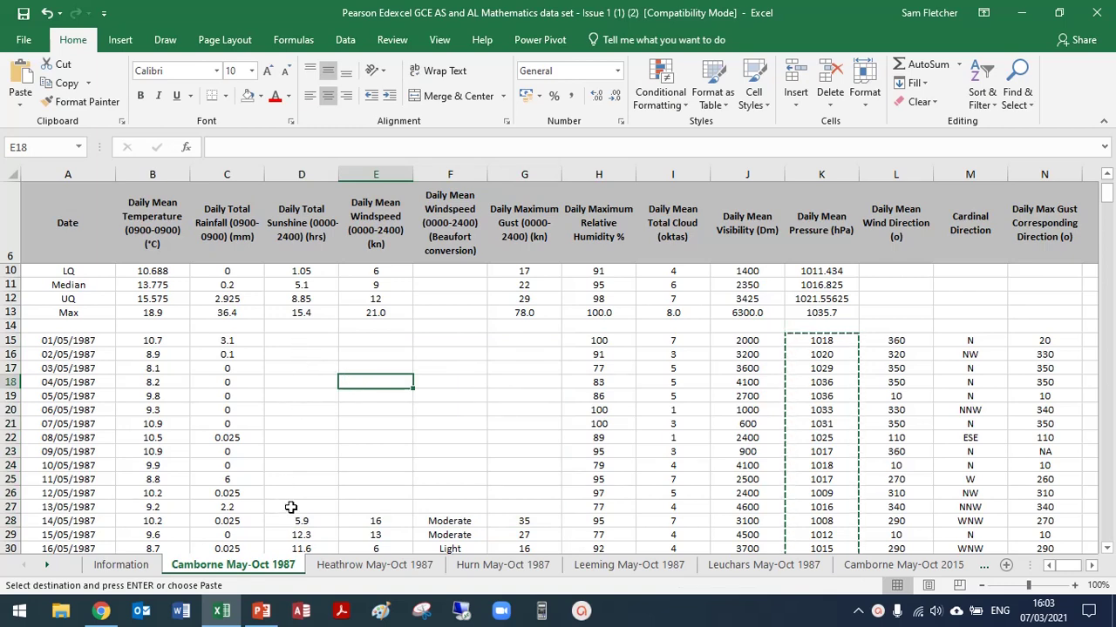
Step: Return to GeoGebra in Chrome and run a Two Variable Regression Analysis on the temperature and sunshine columns A and B
key("alt+Tab")
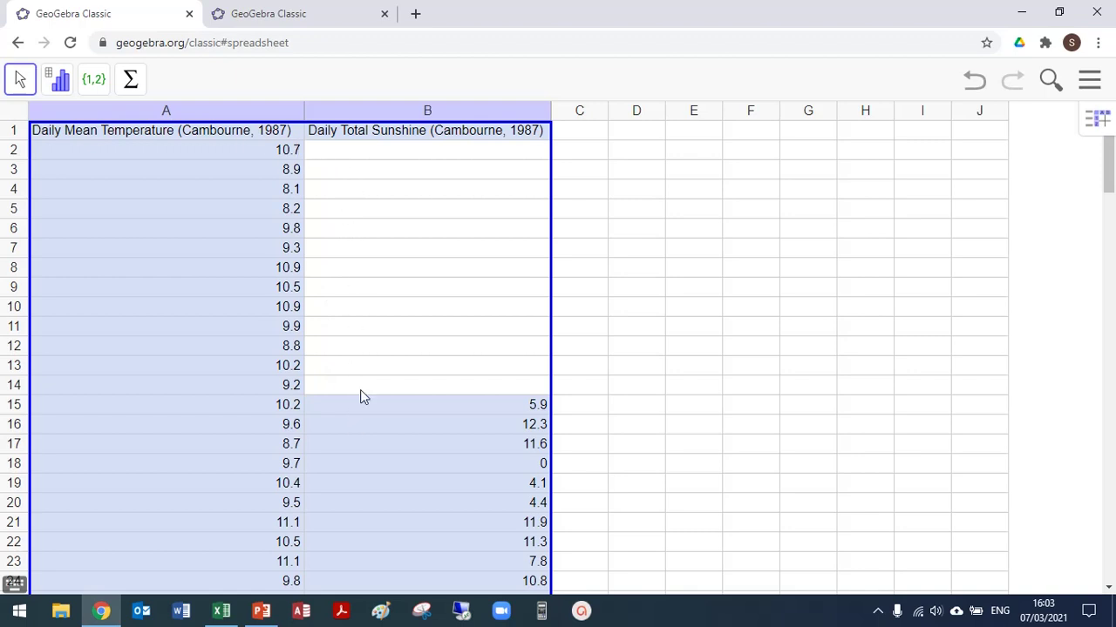
left_click_drag(360, 390, 203, 166)
left_click(631, 207)
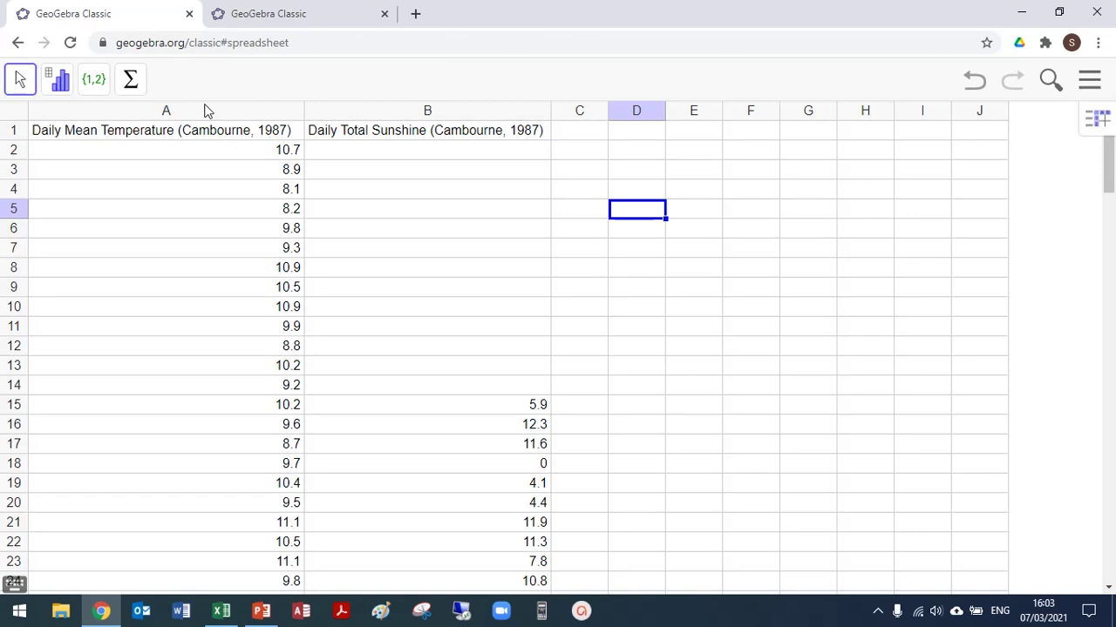
left_click_drag(207, 113, 339, 114)
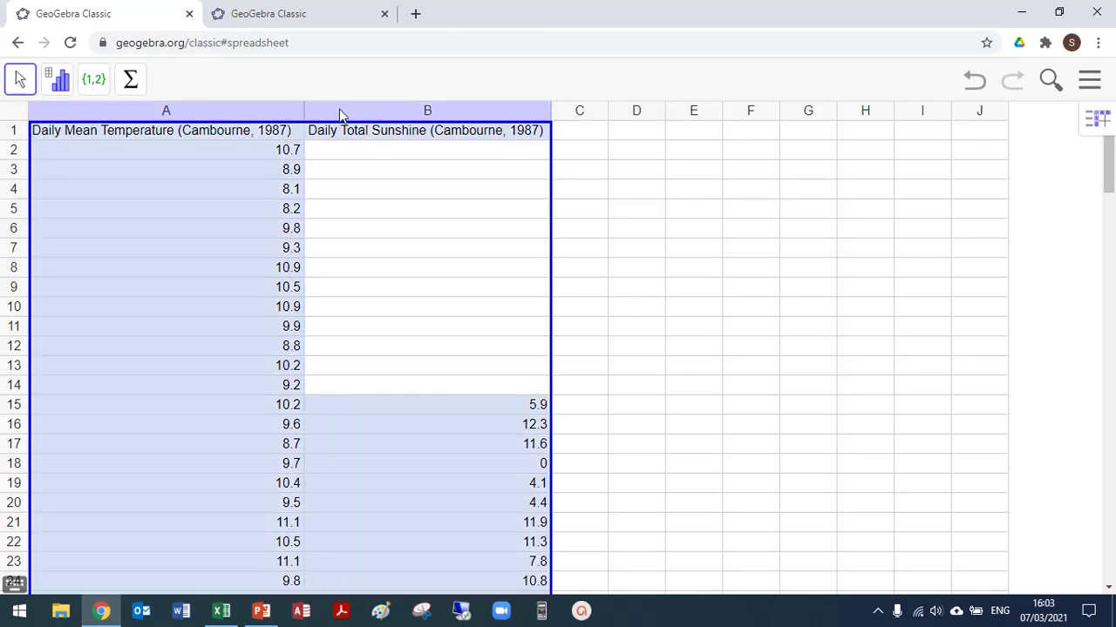
left_click(56, 83)
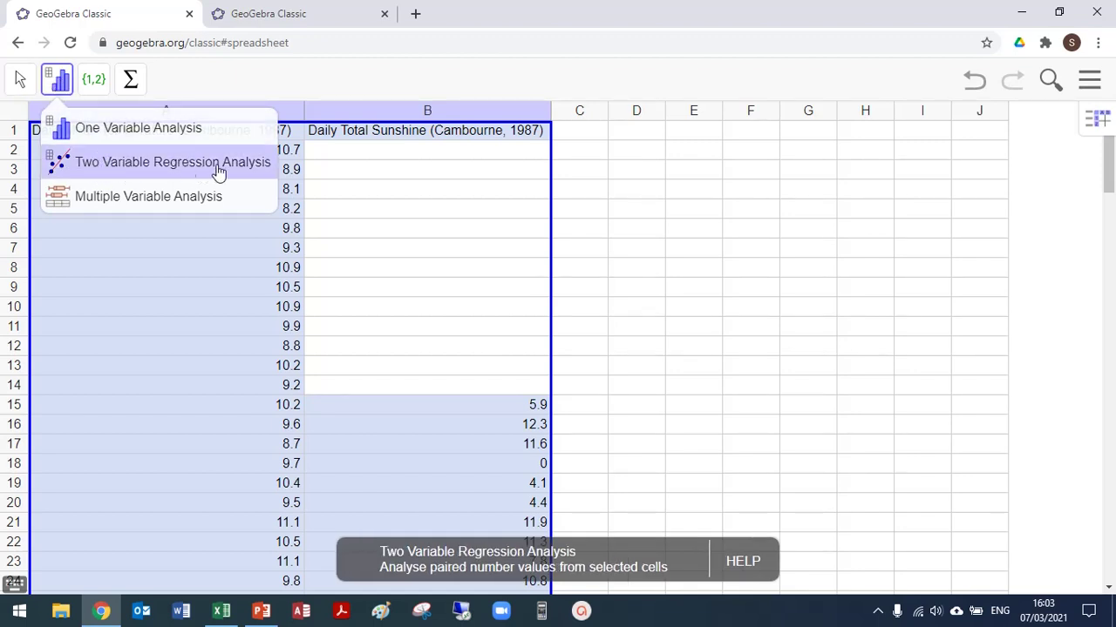
left_click(179, 163)
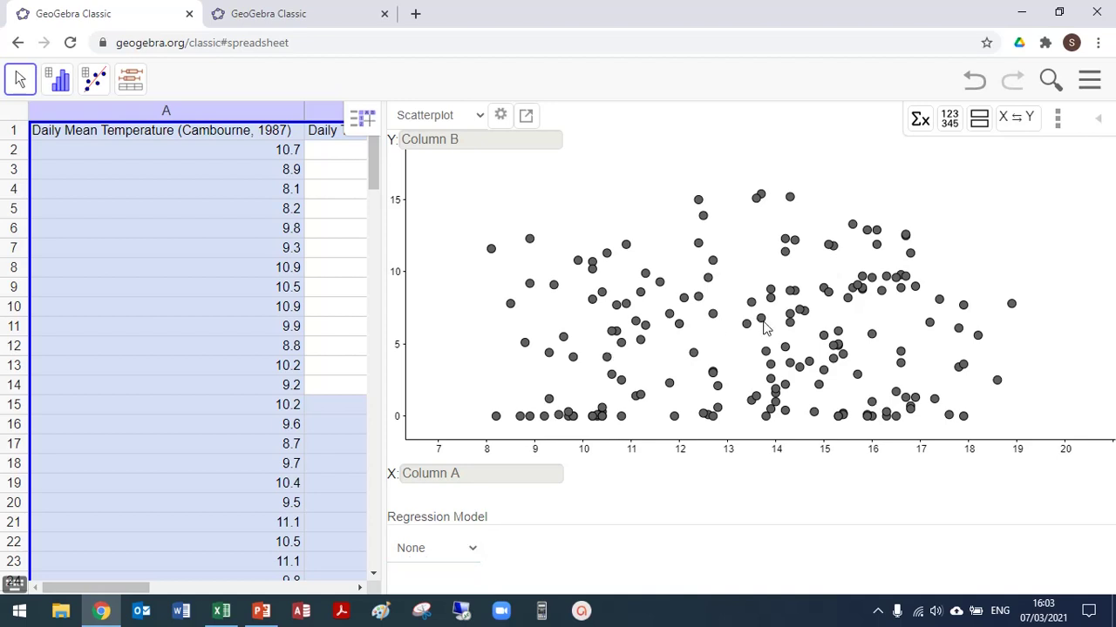
Step: Fit a Linear regression model to the scatterplot, and swap the X and Y columns and back again
left_click(476, 553)
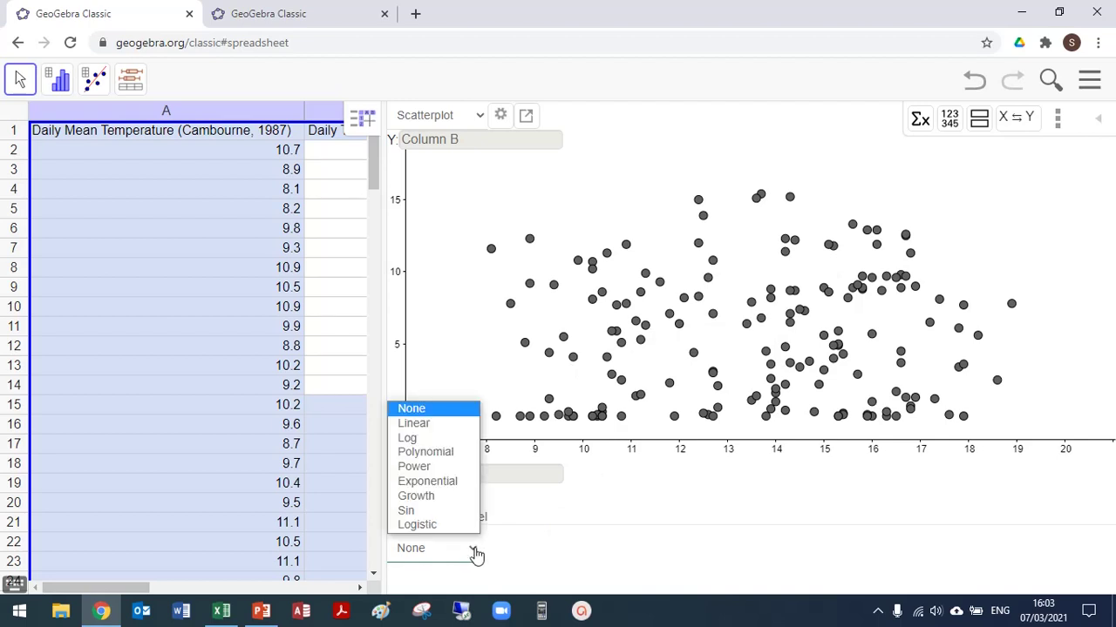
left_click(425, 425)
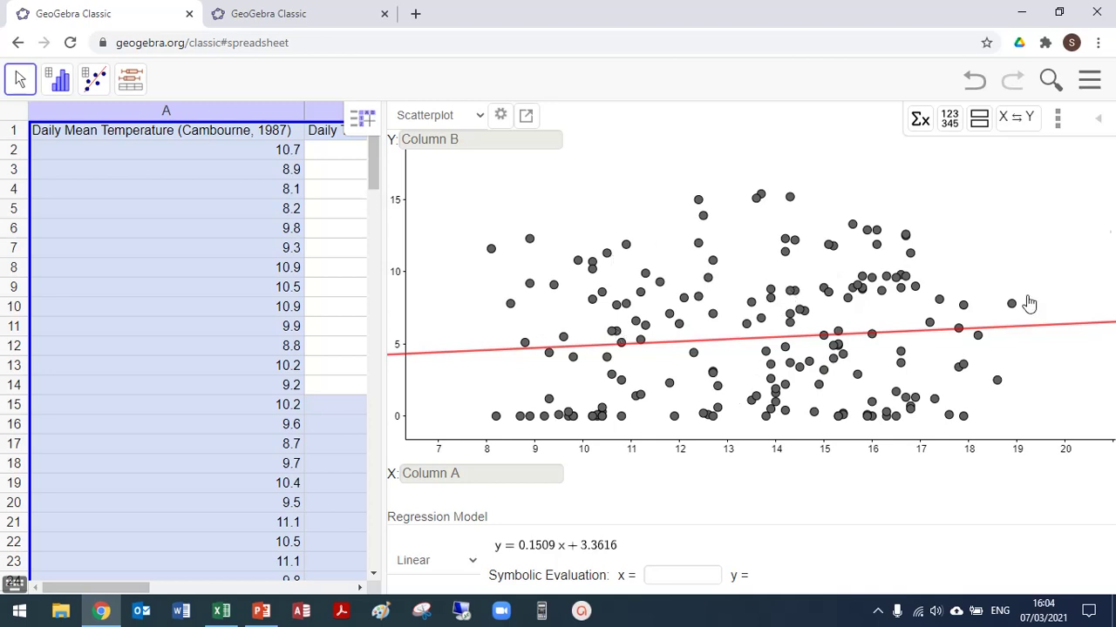
left_click(1017, 120)
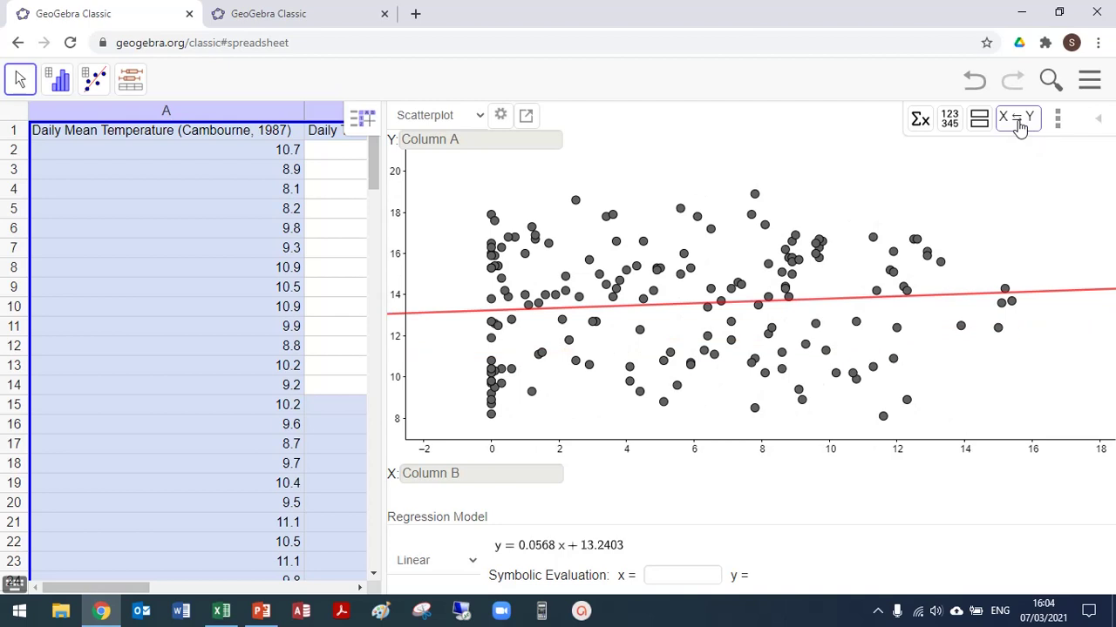
left_click(1017, 119)
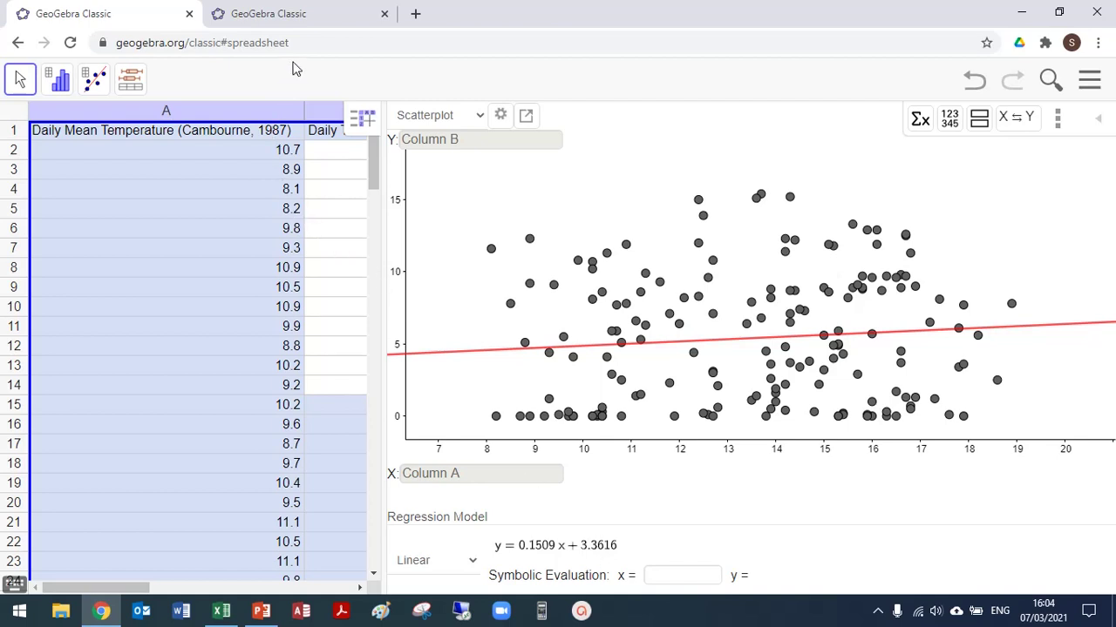
Step: Run a Two Variable Regression Analysis on the Camborne 1987 daily rainfall and mean pressure columns A and B in the second GeoGebra spreadsheet
left_click(311, 24)
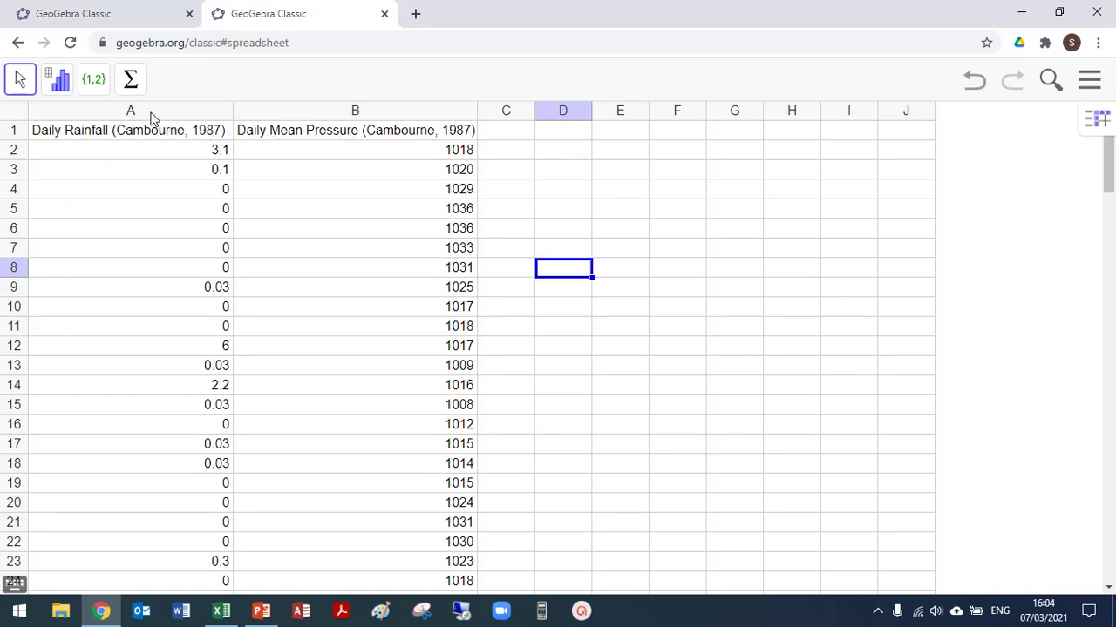
left_click_drag(150, 117, 331, 114)
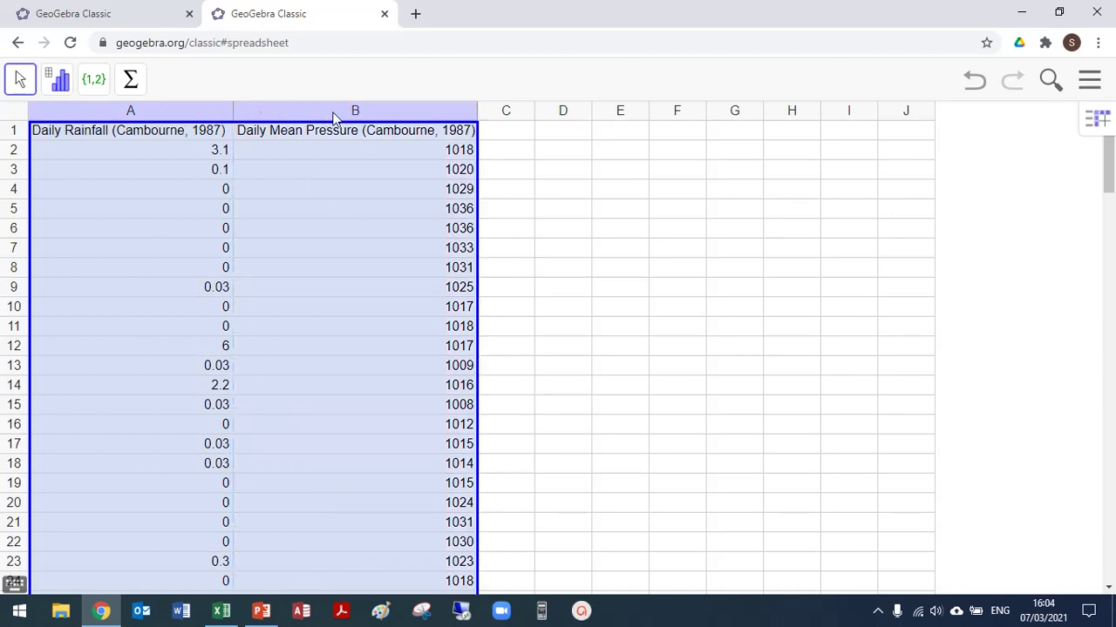
left_click(58, 85)
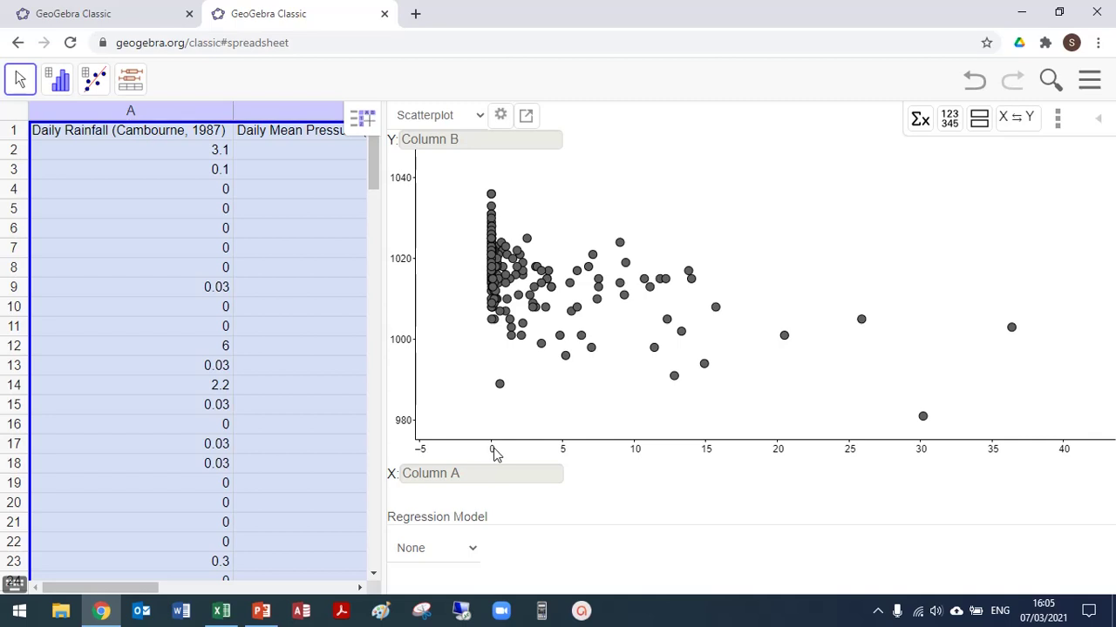
Step: Fit a Linear regression model to the rainfall and pressure scatterplot, and swap the X and Y columns and back again
left_click(473, 549)
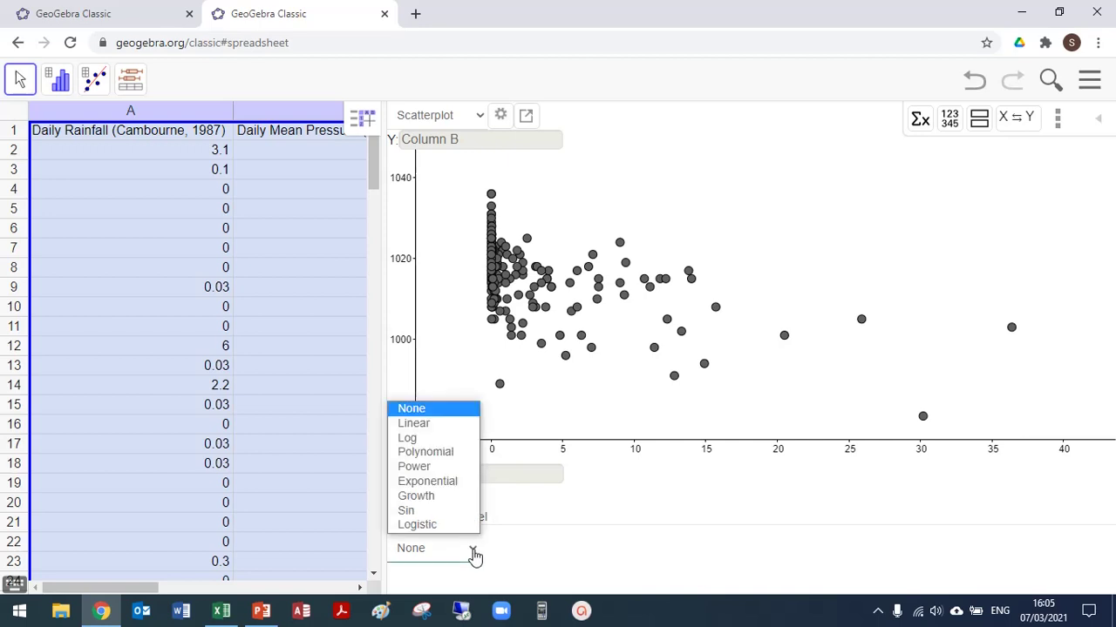
left_click(413, 424)
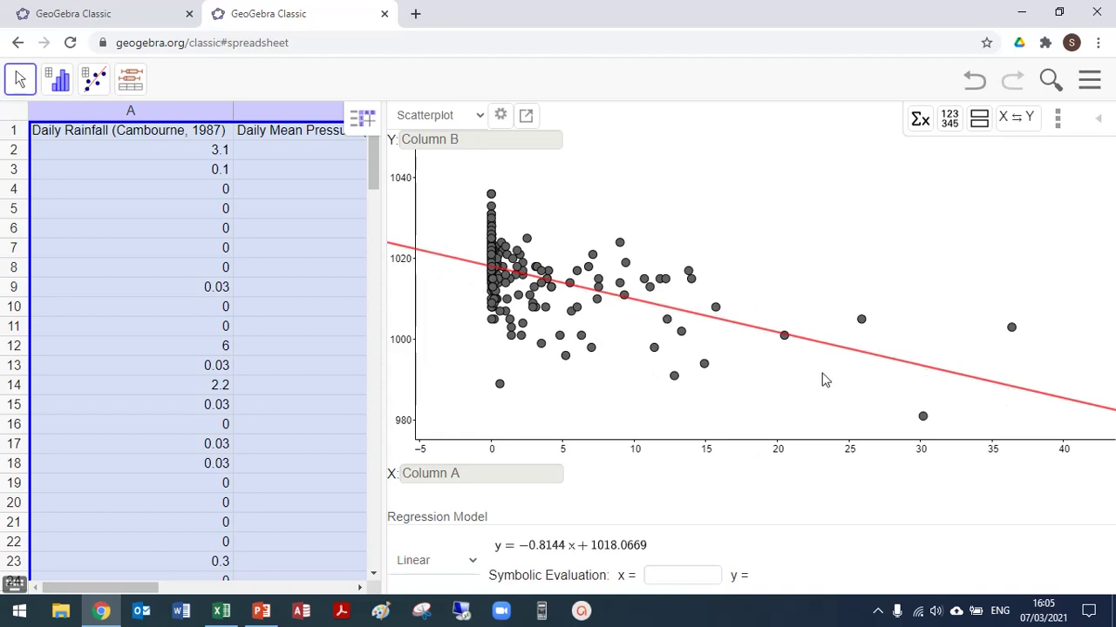
left_click(1018, 119)
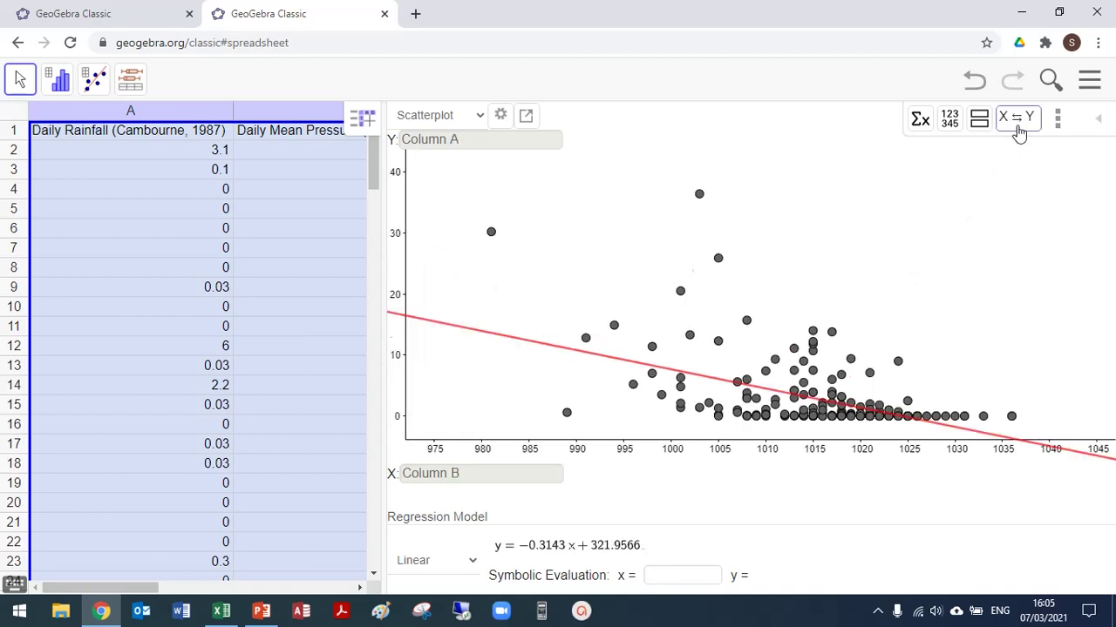
left_click(1018, 127)
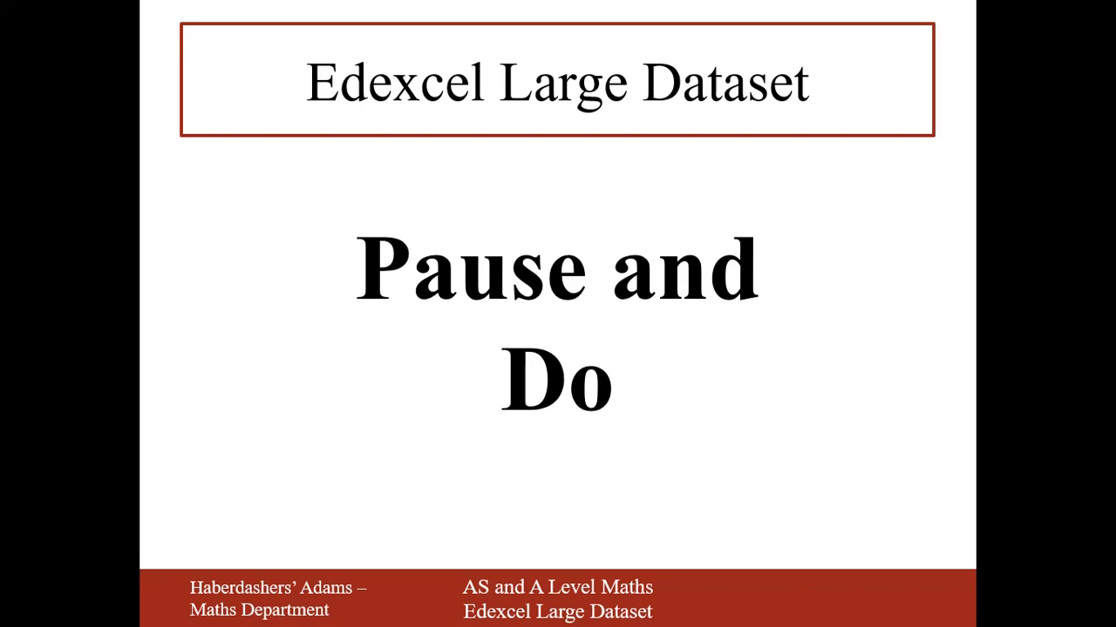
key("Right")
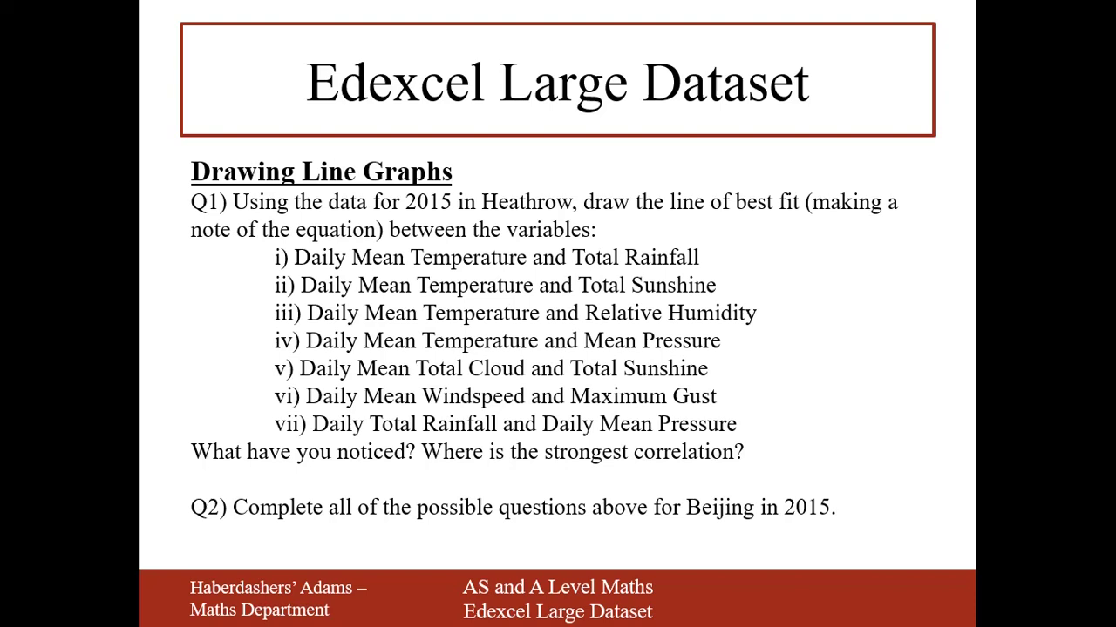
key("Right")
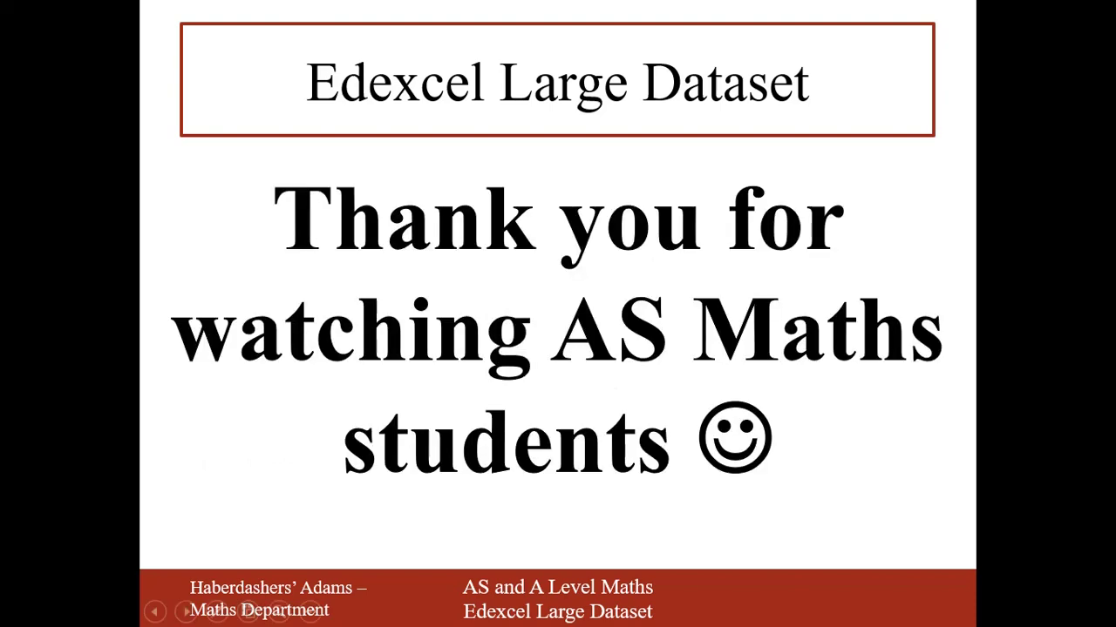
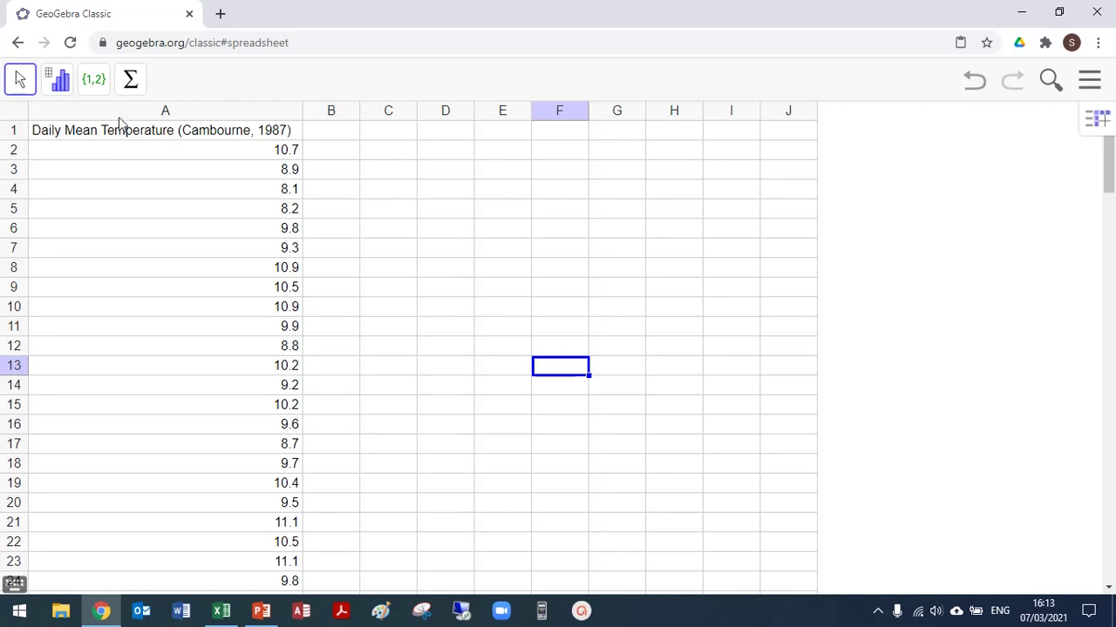
Step: Run a One Variable Analysis on the daily mean temperature data in column A to draw a histogram
left_click(119, 117)
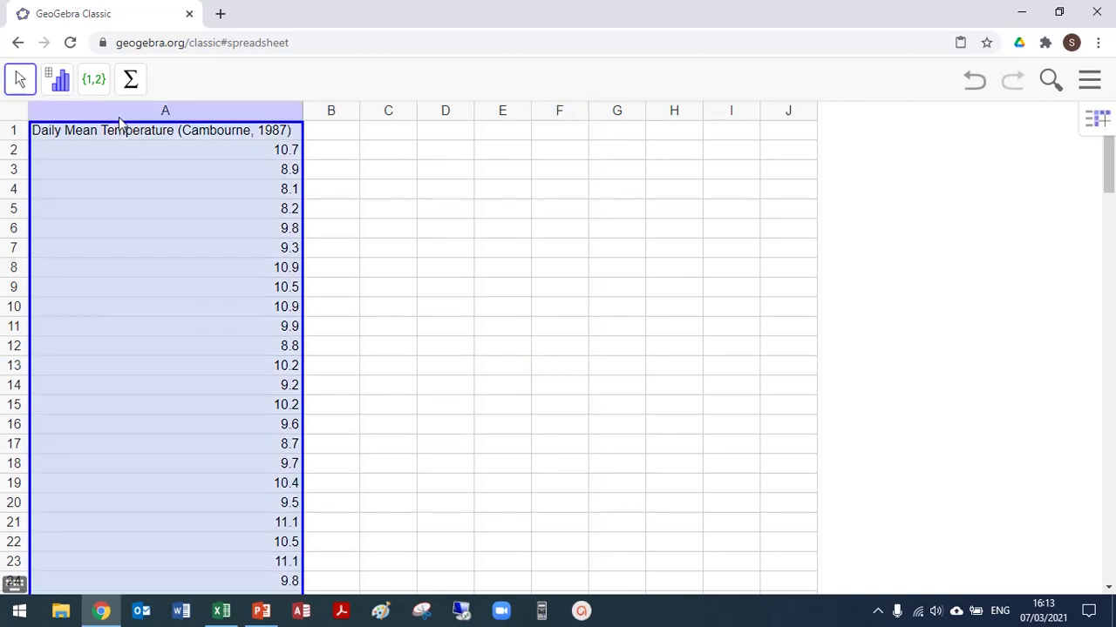
left_click(55, 87)
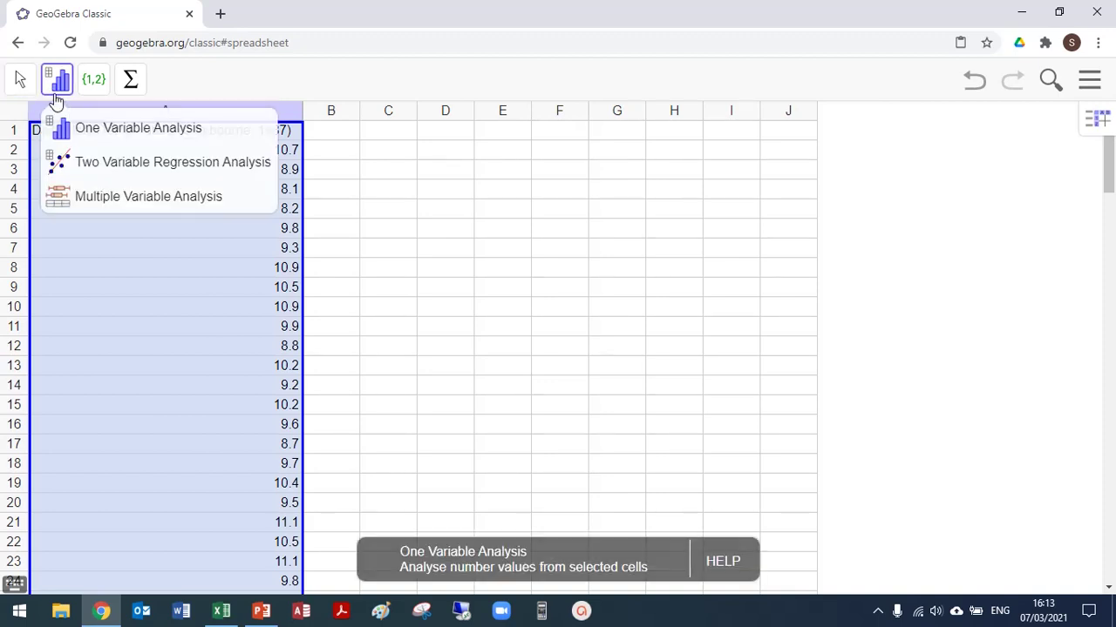
left_click(100, 135)
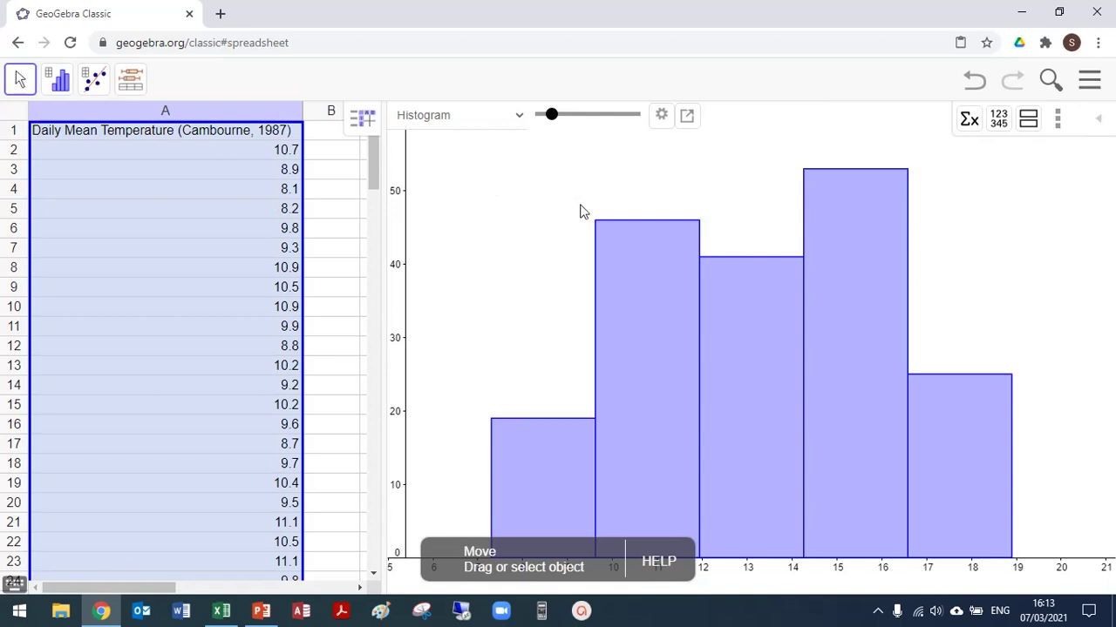
Step: Raise the temperature histogram's number of classes to the maximum, and try several smaller numbers of classes
left_click_drag(553, 119, 641, 127)
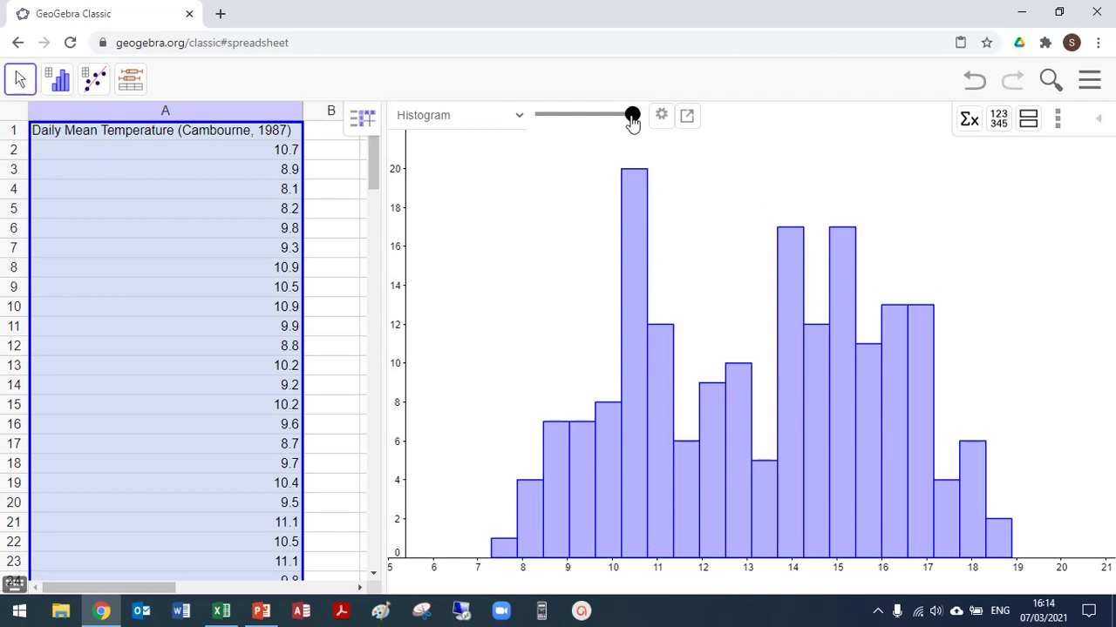
left_click_drag(631, 121, 605, 123)
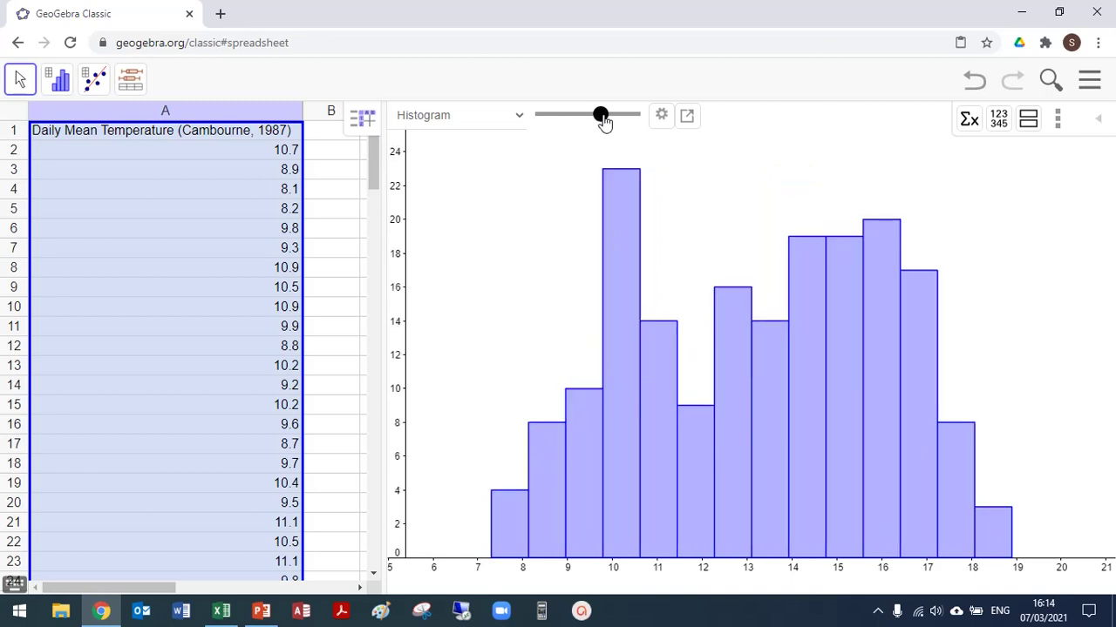
left_click_drag(605, 123, 617, 123)
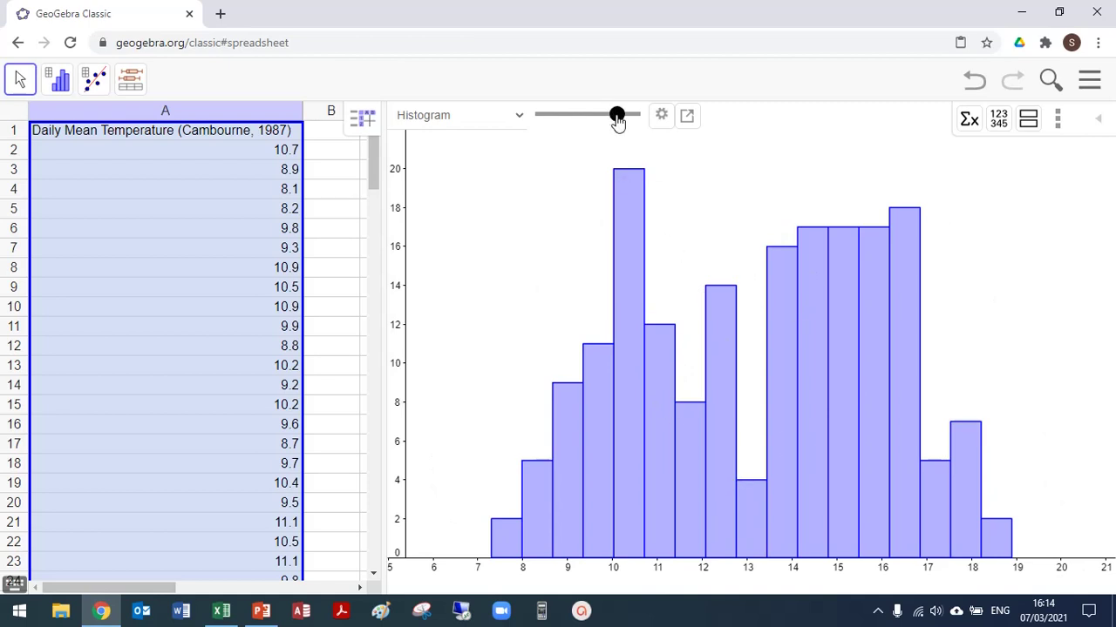
left_click_drag(623, 119, 625, 119)
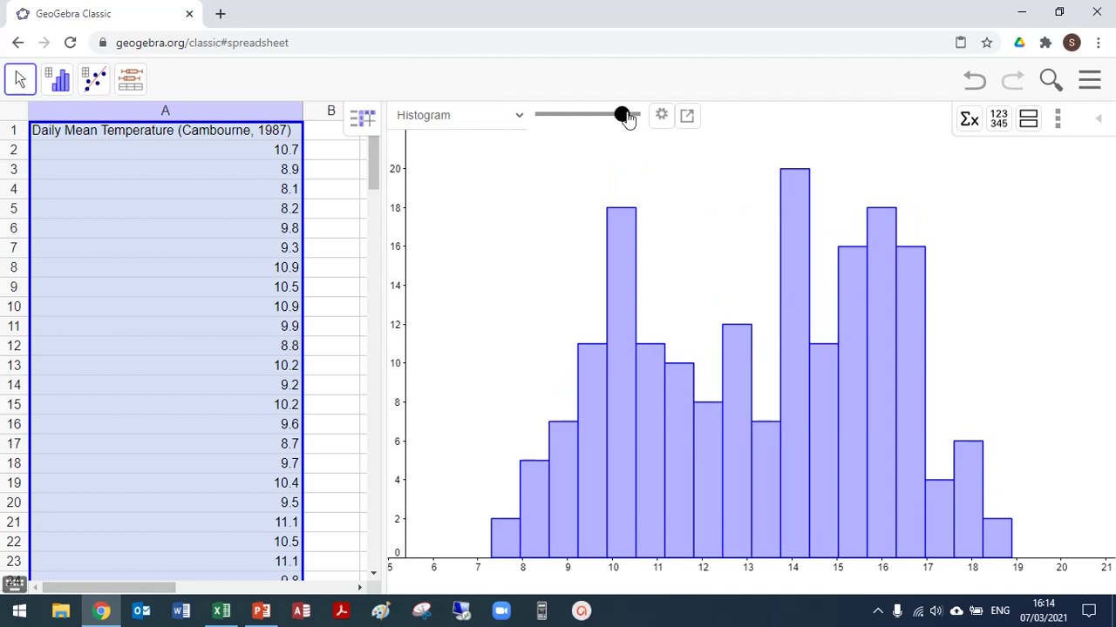
left_click_drag(622, 119, 600, 120)
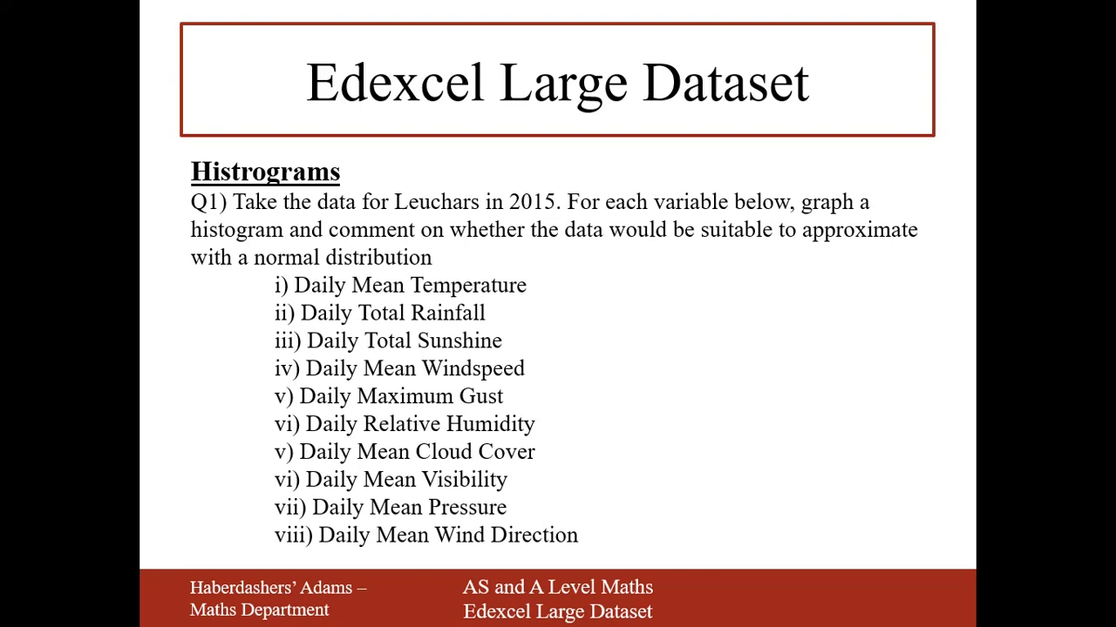
key("Right")
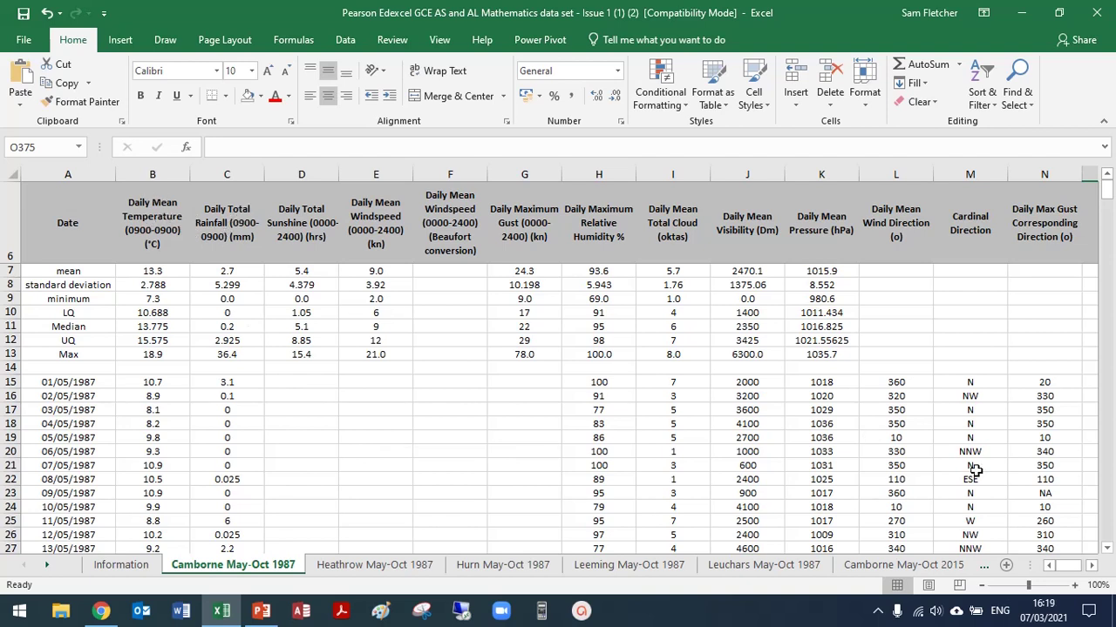
Step: Shade the June 1987 date, temperature and rainfall cells A46:C75 light grey on the Camborne May-Oct 1987 sheet in Excel
left_click(982, 587)
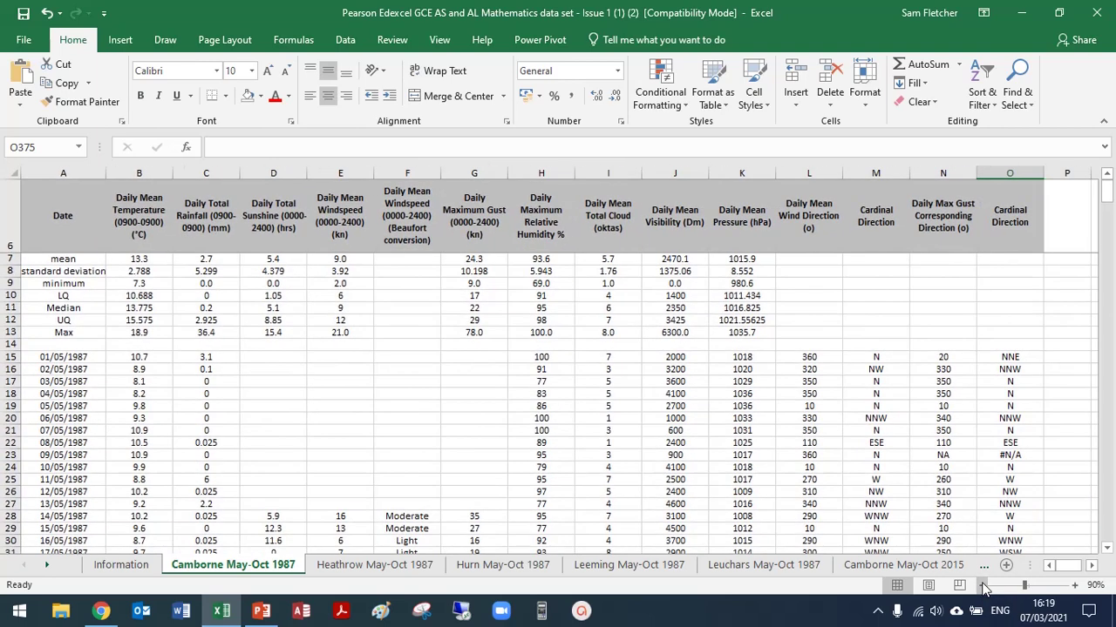
left_click(982, 587)
left_click(992, 400)
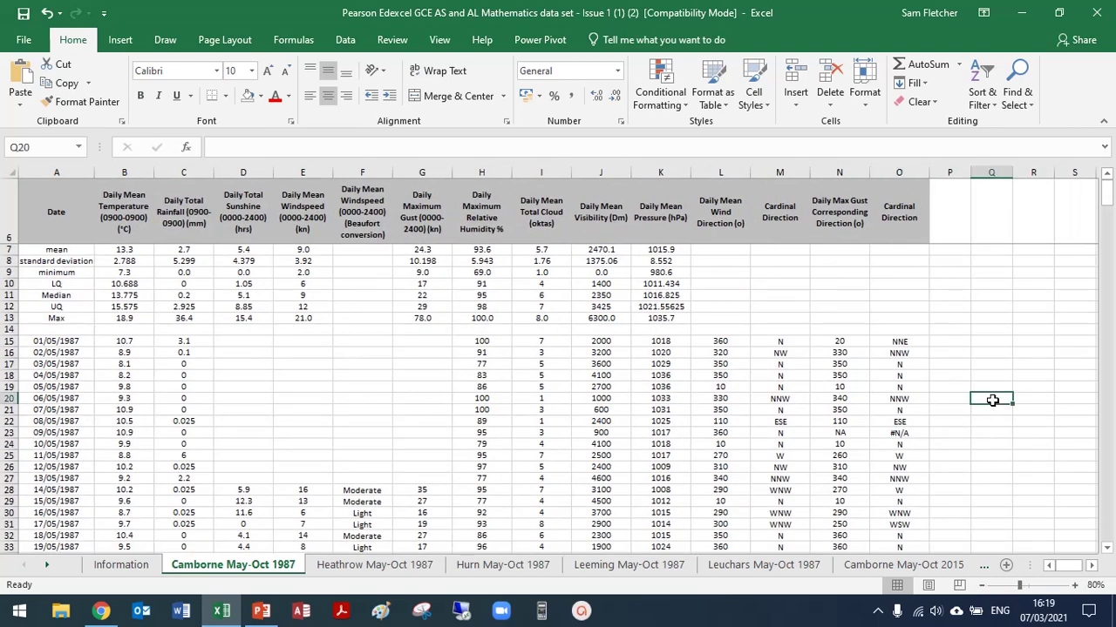
scroll(991, 400, "down", 4)
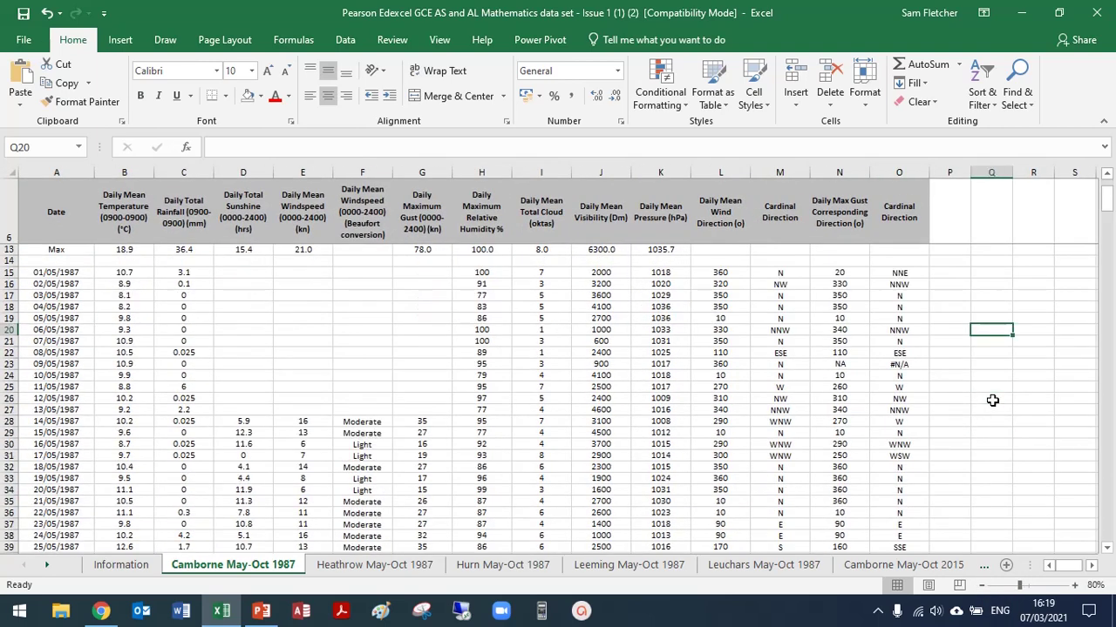
scroll(966, 400, "down", 1)
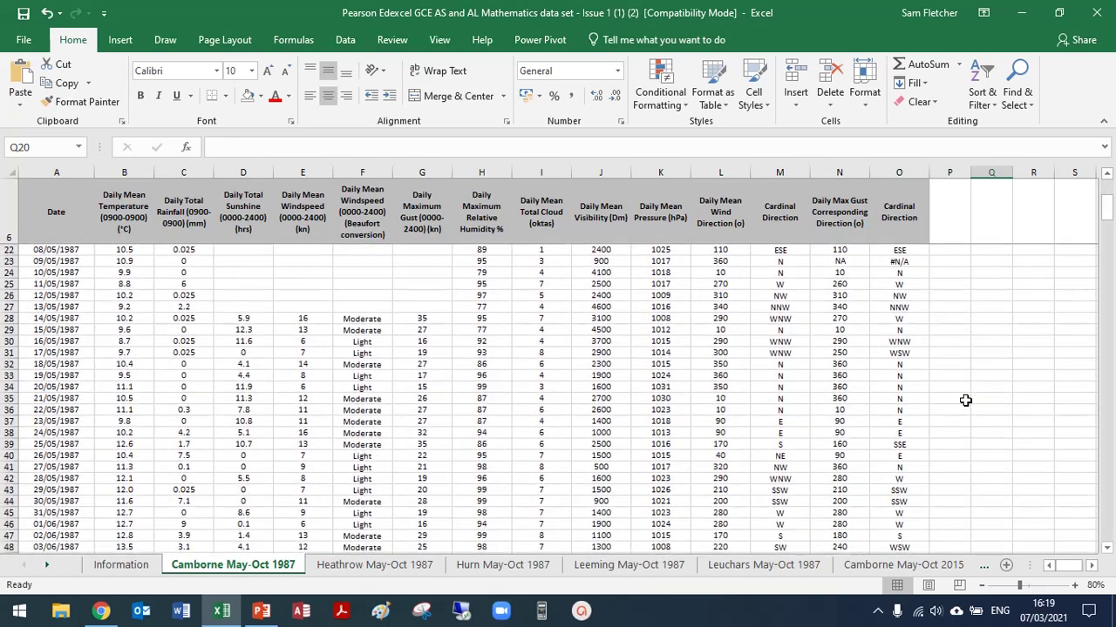
scroll(242, 480, "down", 3)
scroll(131, 401, "down", 2)
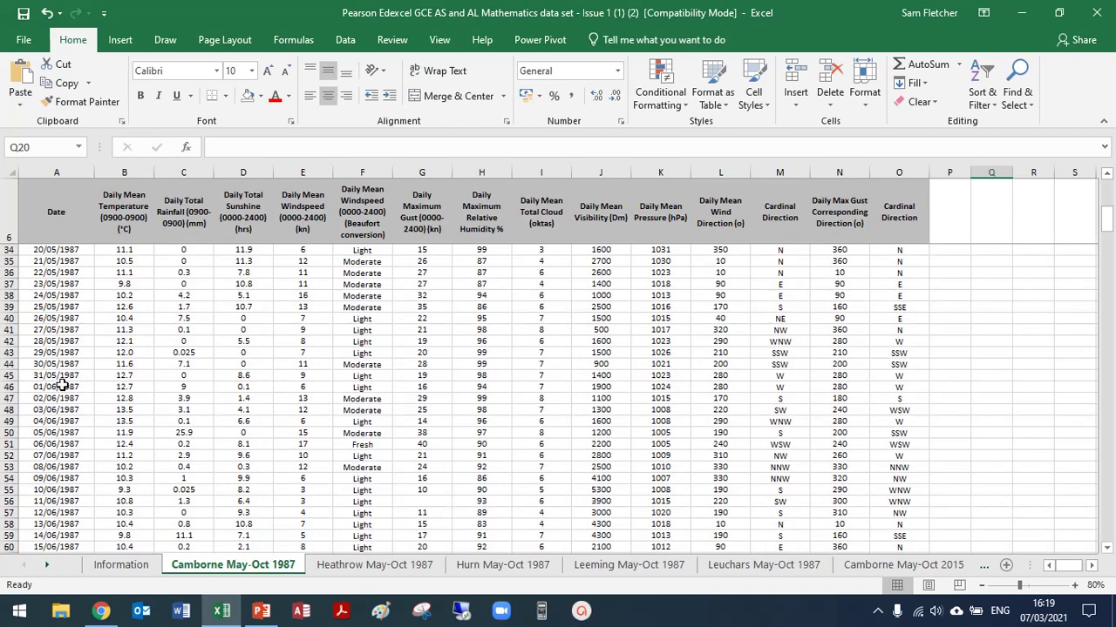
left_click_drag(56, 387, 181, 492)
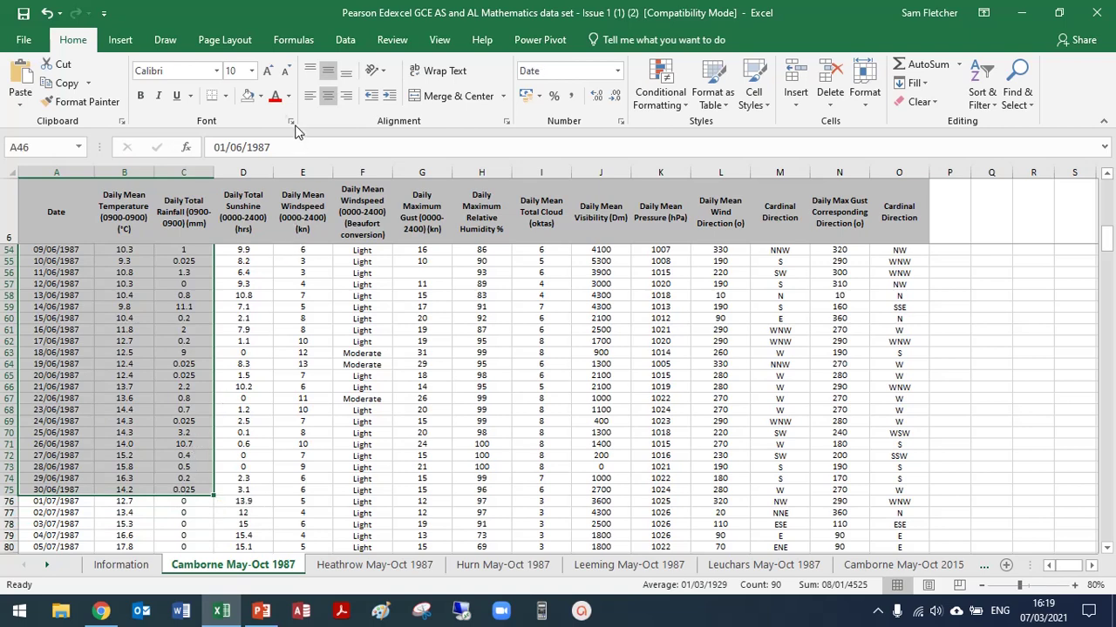
left_click(261, 96)
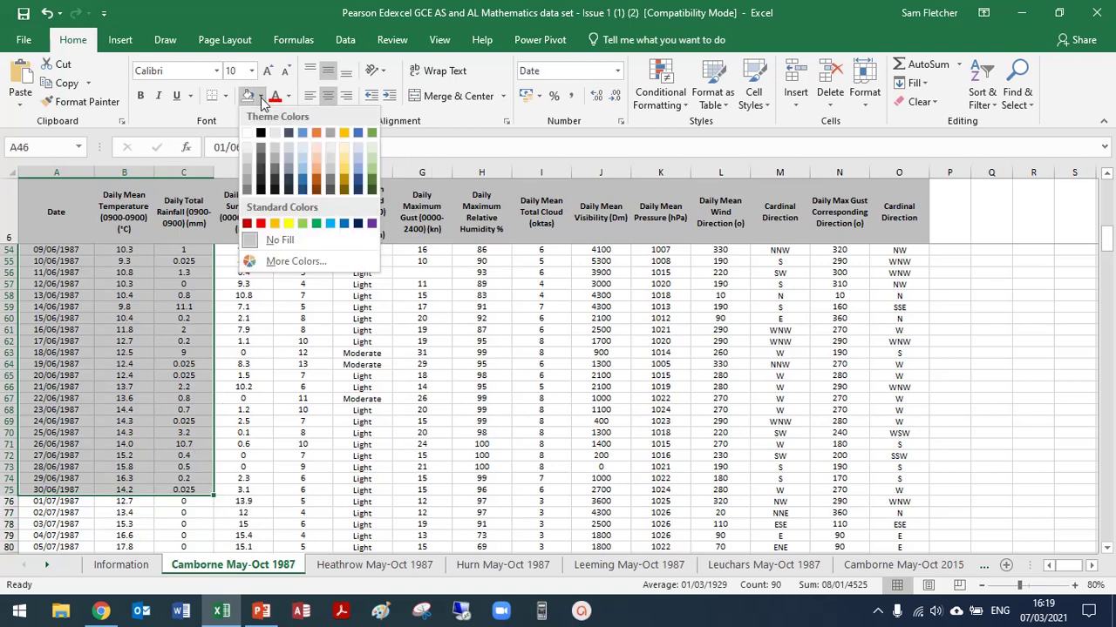
left_click(246, 155)
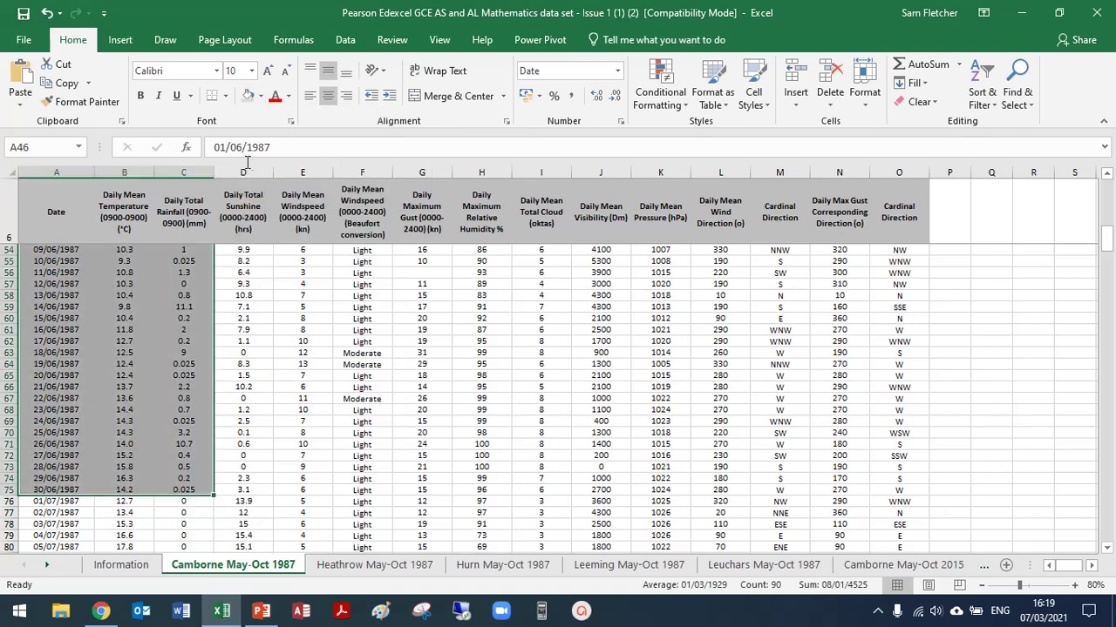
left_click(244, 330)
Step: Enter the label PMCC= in cell Q52, beside the shaded June 1987 rows of the Camborne May-Oct 1987 sheet
scroll(223, 346, "up", 3)
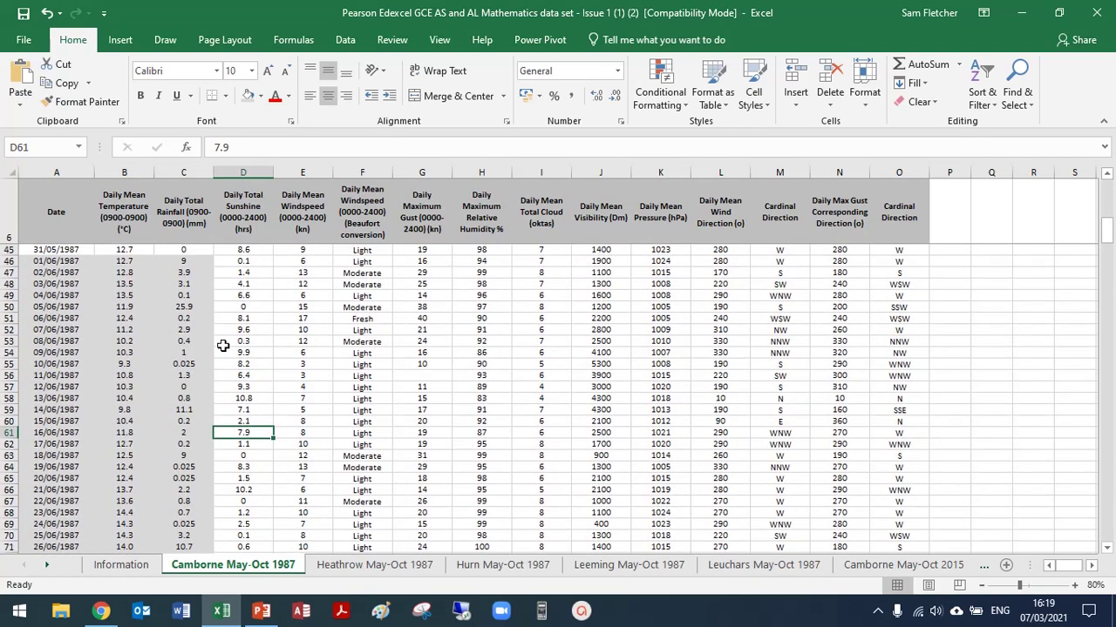
scroll(87, 357, "down", 1)
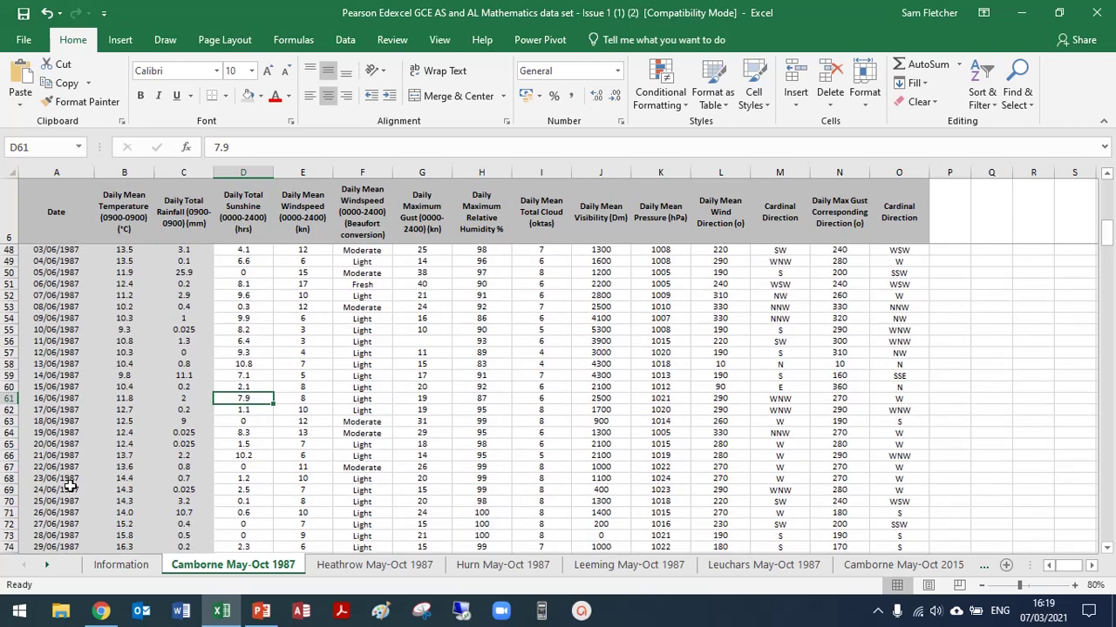
scroll(70, 488, "down", 1)
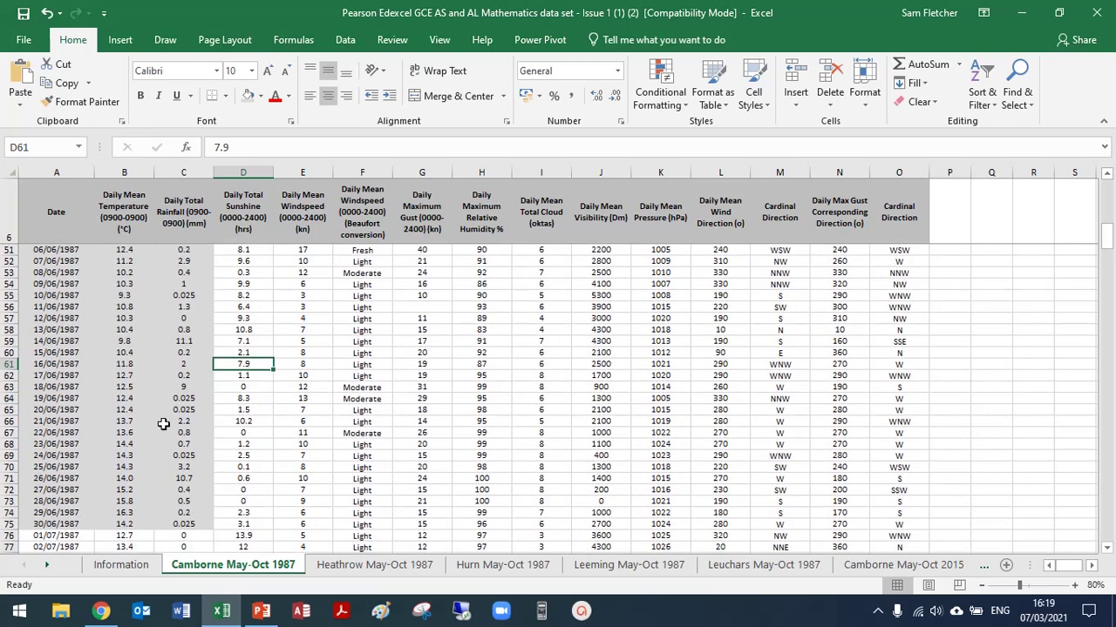
scroll(173, 413, "up", 2)
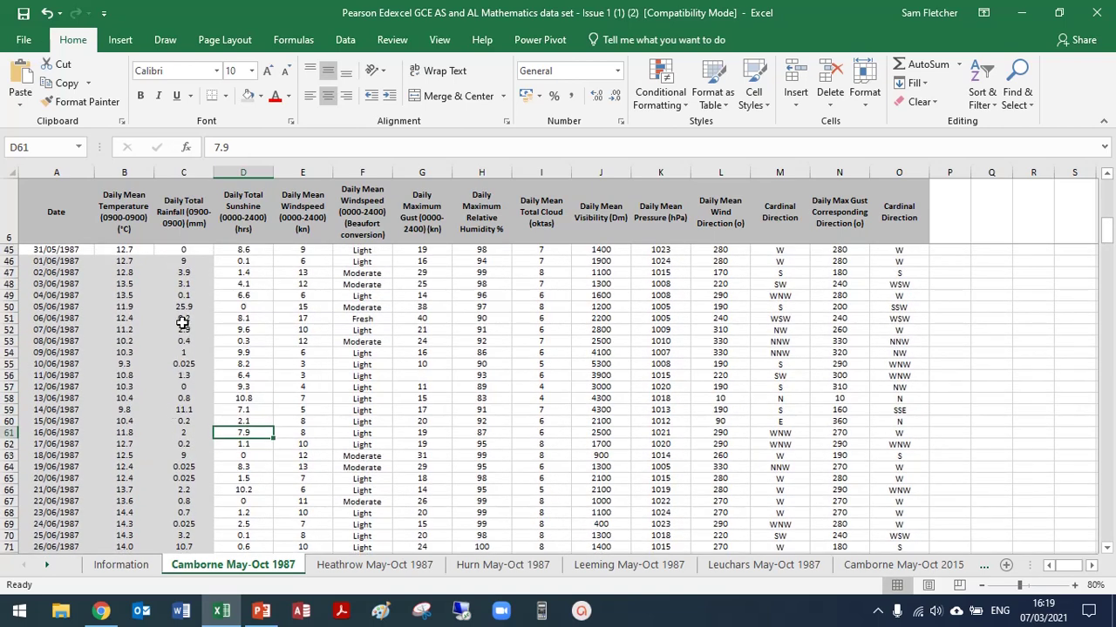
left_click(991, 332)
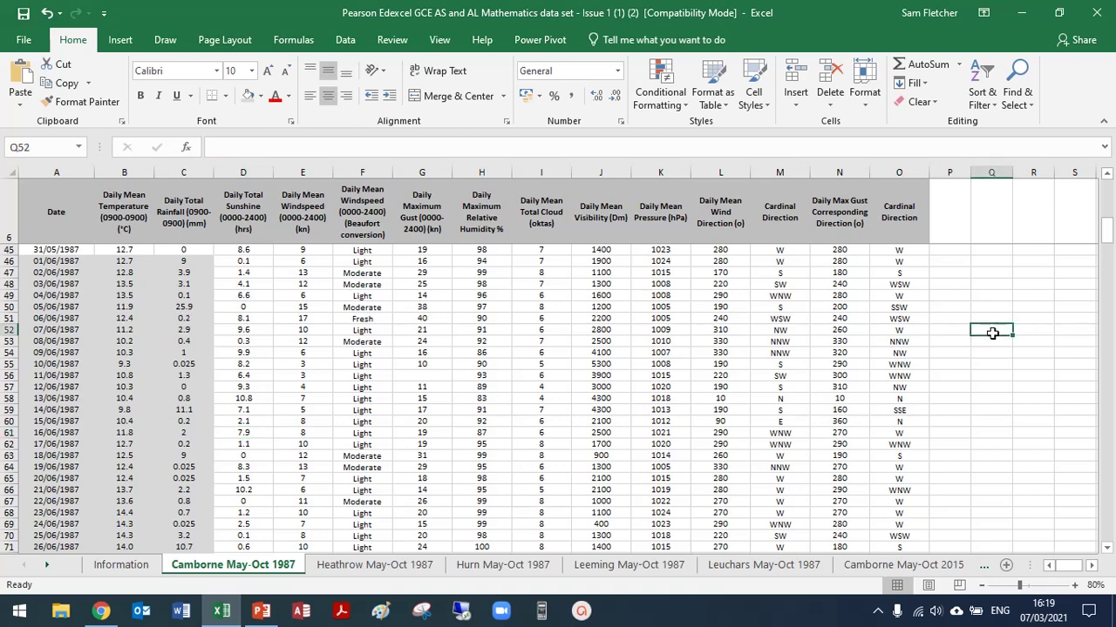
type("PMCC=")
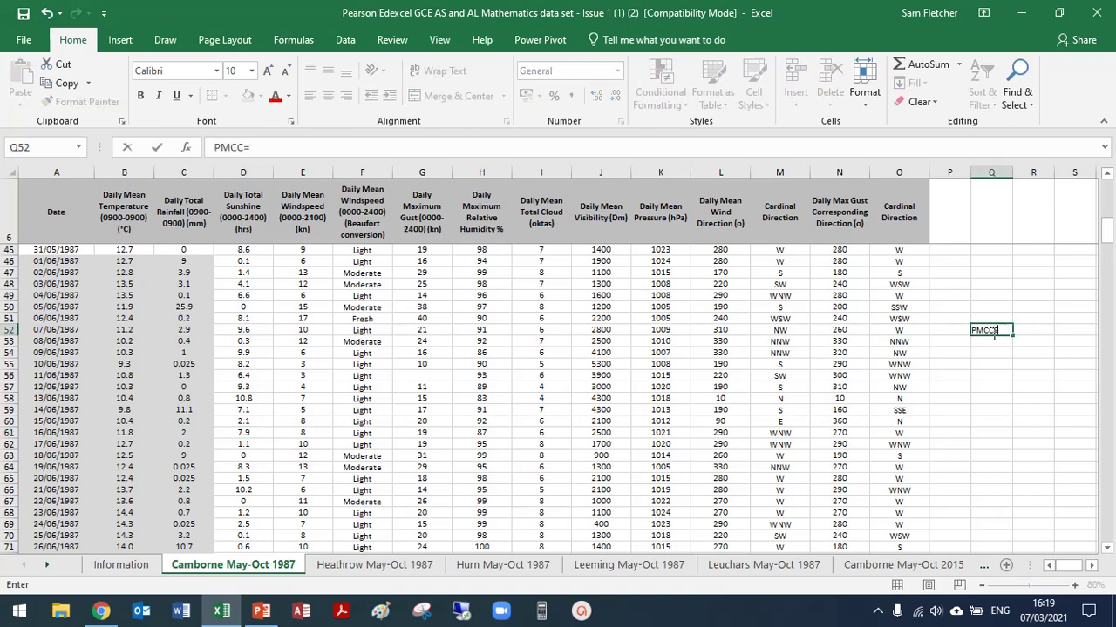
key("Tab")
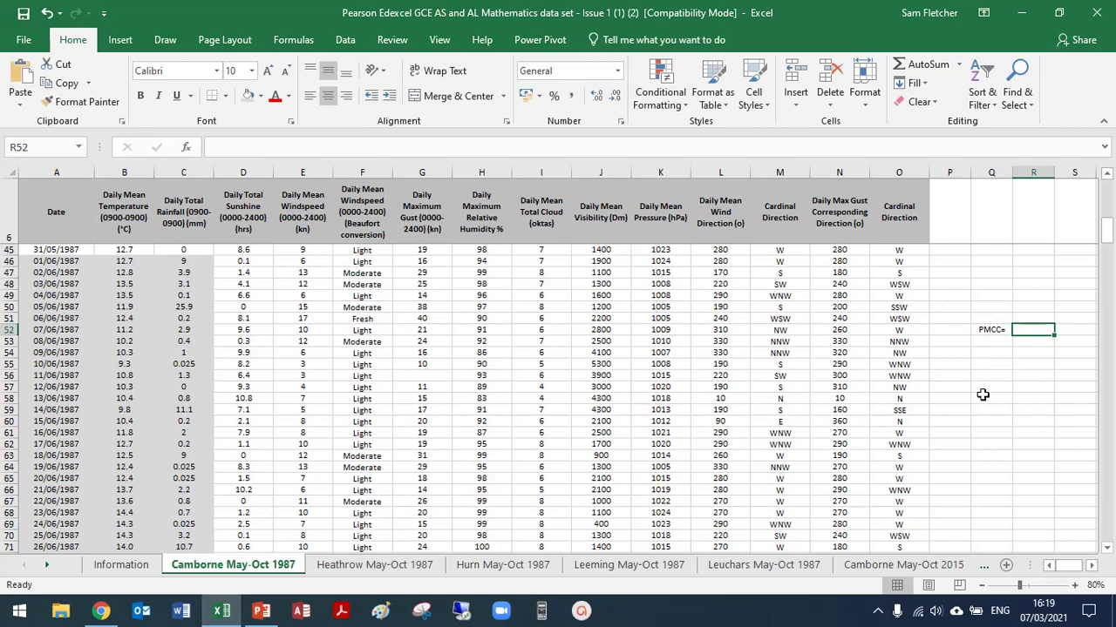
Step: Start a PEARSON formula in R52 with the June daily mean temperatures B46:B75 as the first array
type("=")
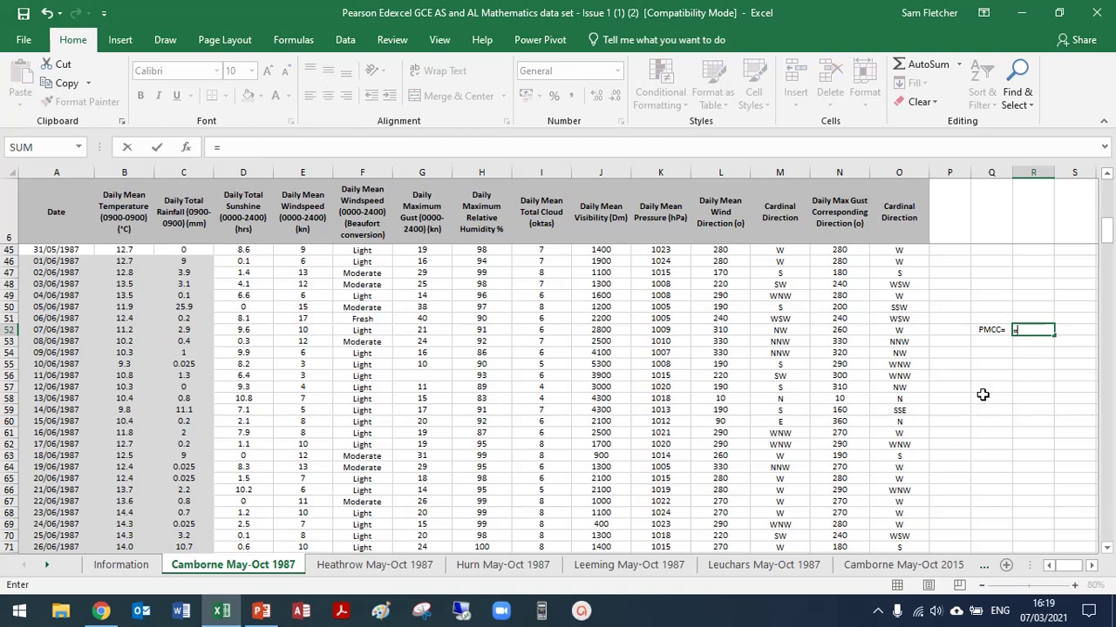
type("peason")
key("BackSpace")
key("BackSpace")
key("BackSpace")
key("BackSpace")
type("rs")
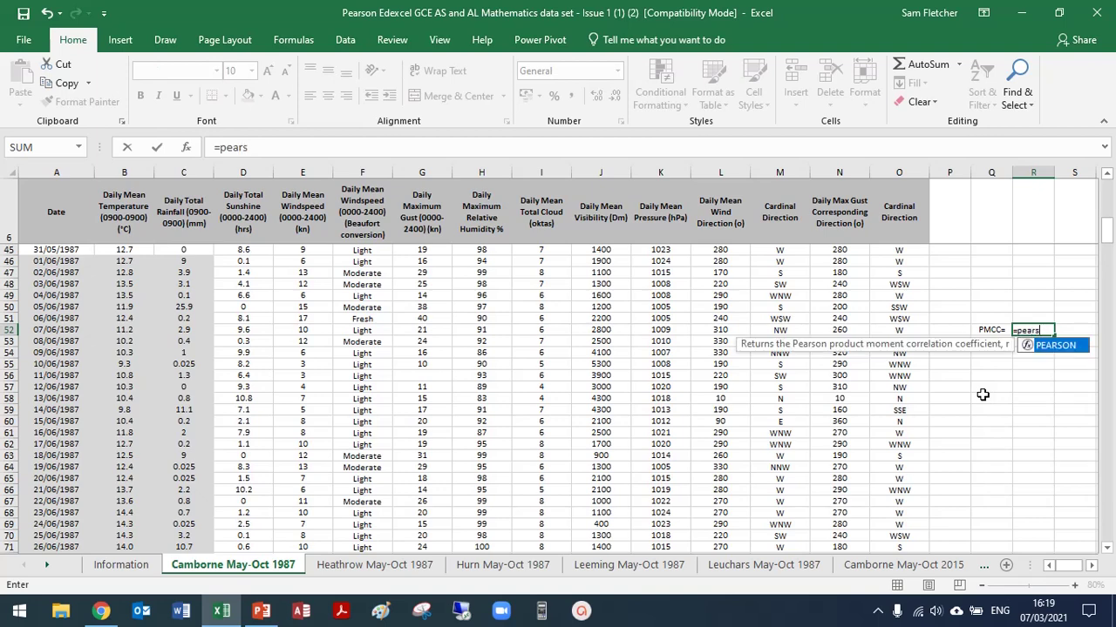
type("on(")
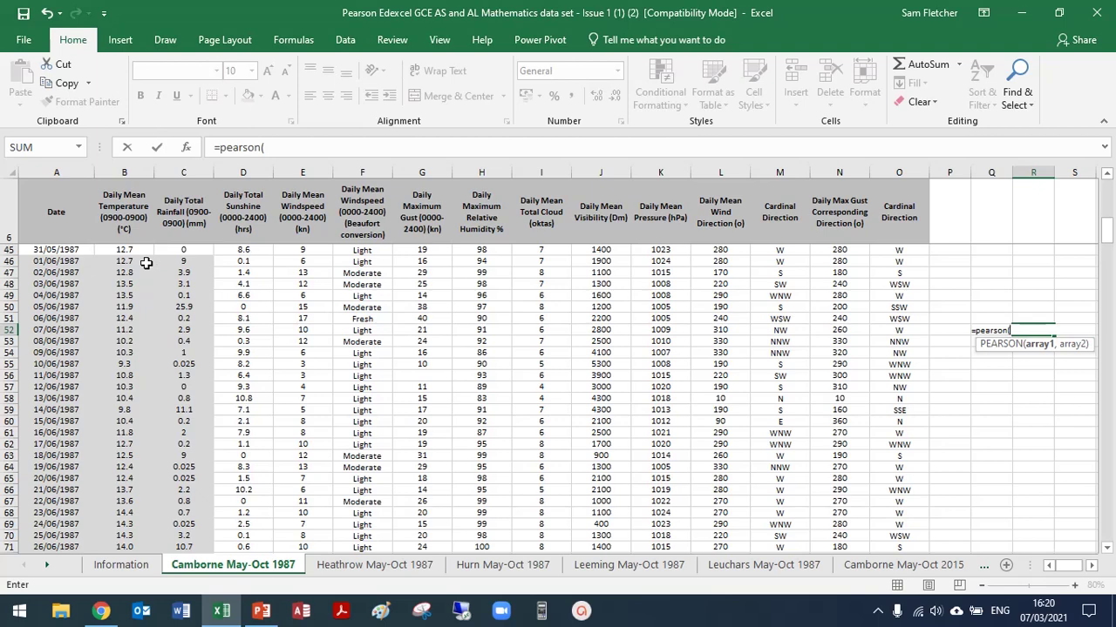
left_click_drag(147, 263, 141, 365)
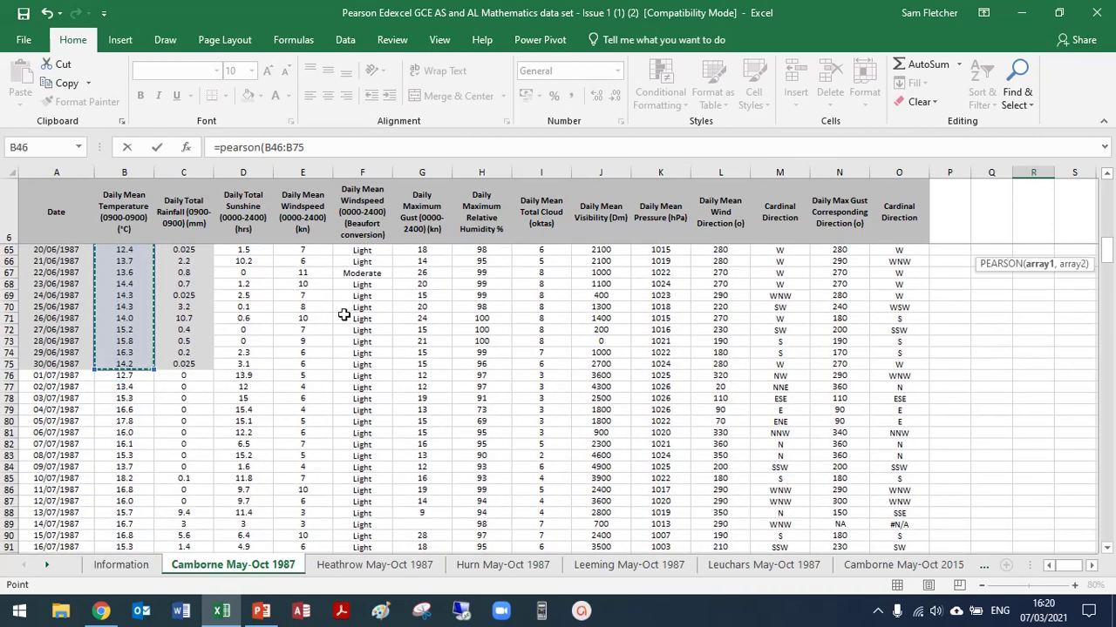
scroll(344, 315, "up", 7)
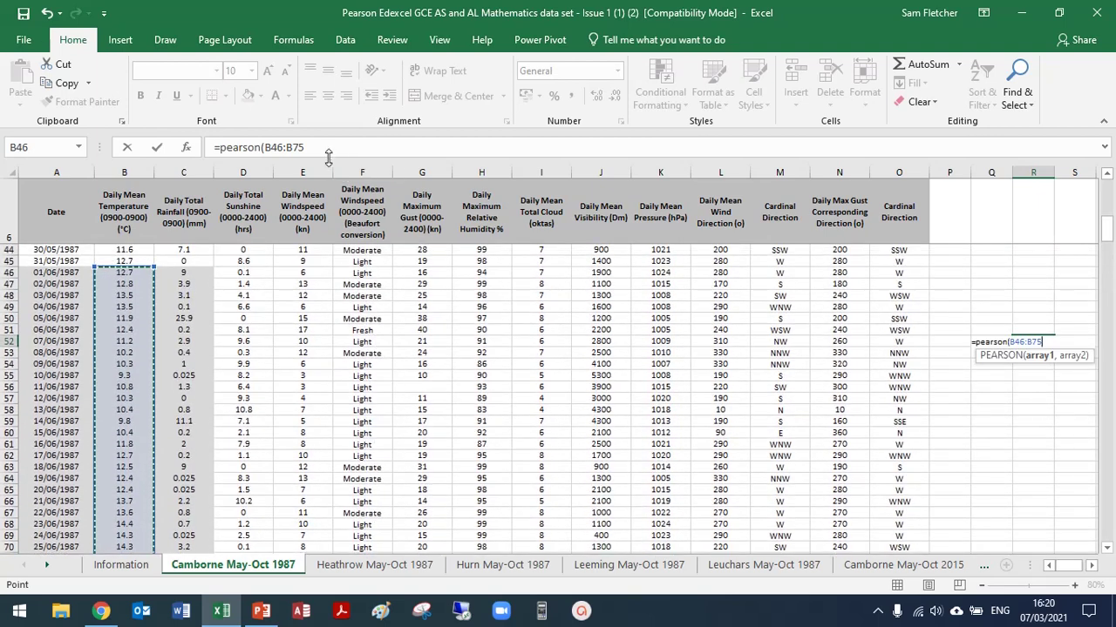
Step: Add the June daily total rainfall range C46:C75 as the second array and complete the PEARSON formula
left_click(328, 154)
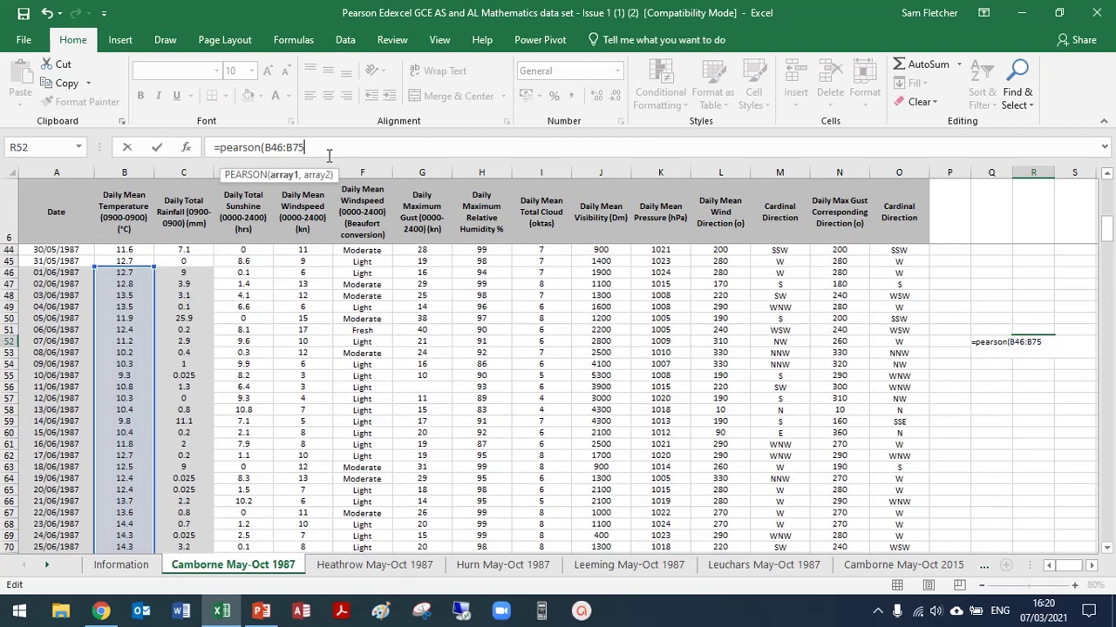
type(",")
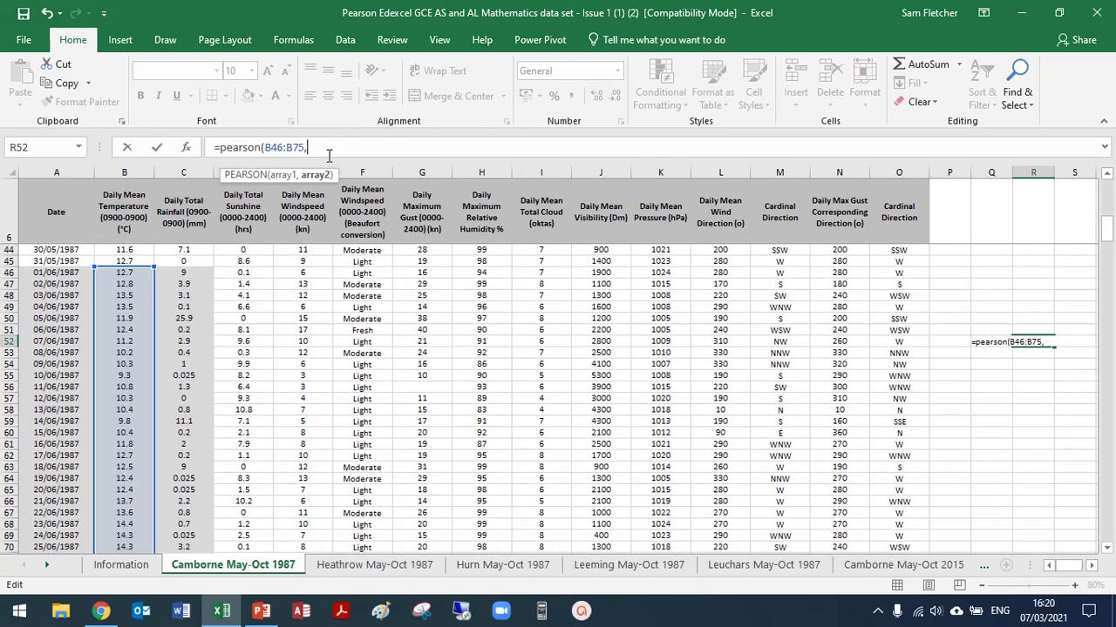
left_click_drag(188, 272, 201, 454)
scroll(366, 462, "up", 5)
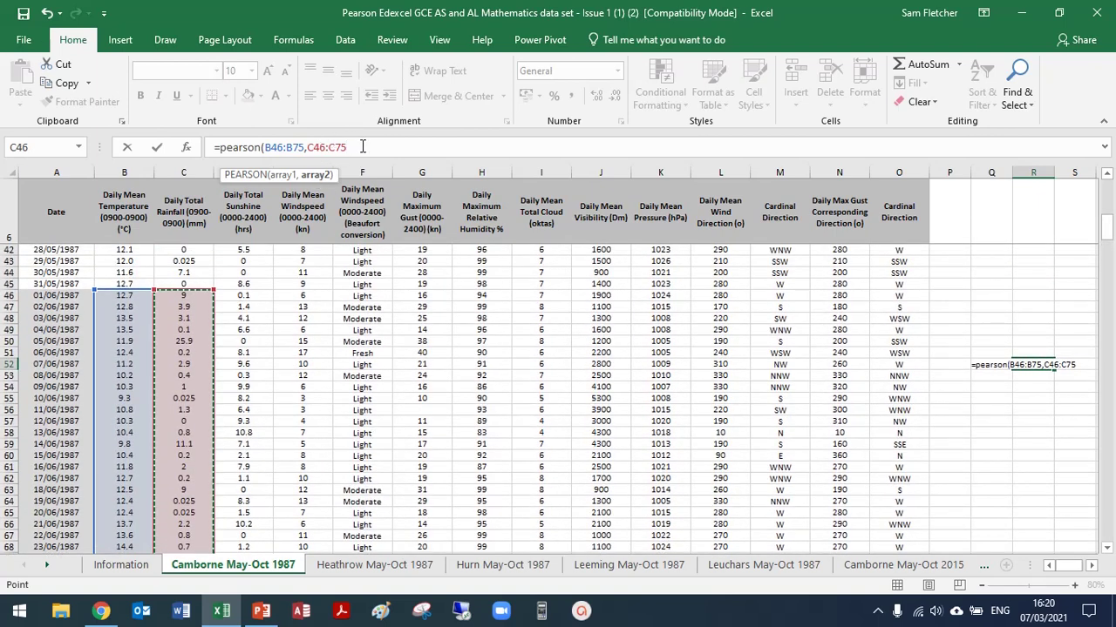
type(")")
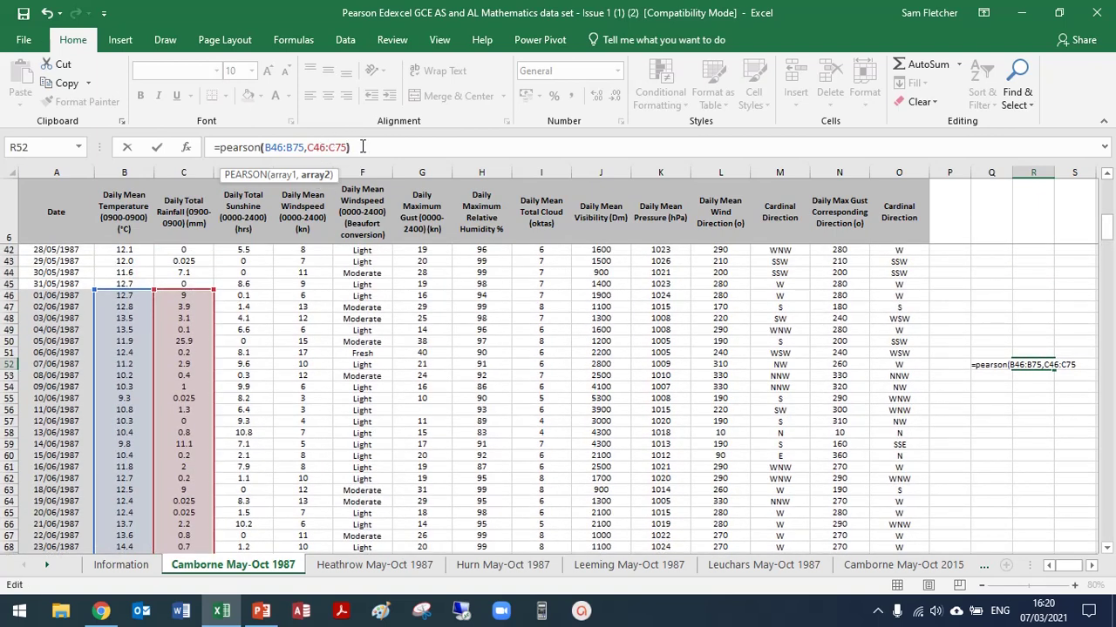
key("Return")
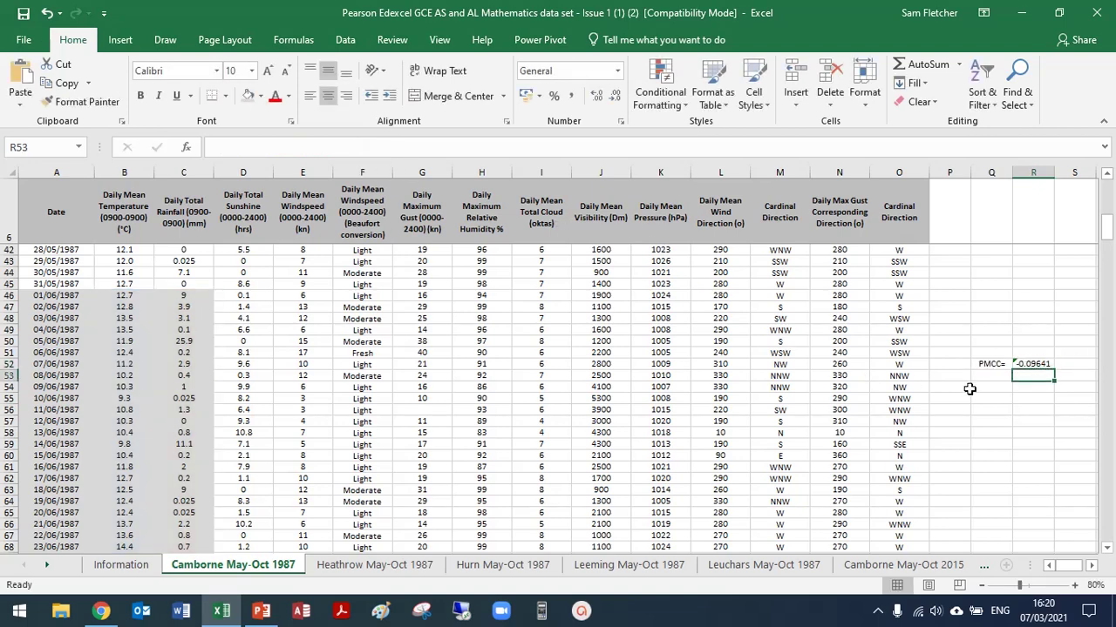
Step: Enlarge the sheet to 120% and examine the PMCC result in R52 and the formula behind it
left_click(1077, 586)
left_click(1077, 585)
left_click(1077, 585)
left_click(1077, 585)
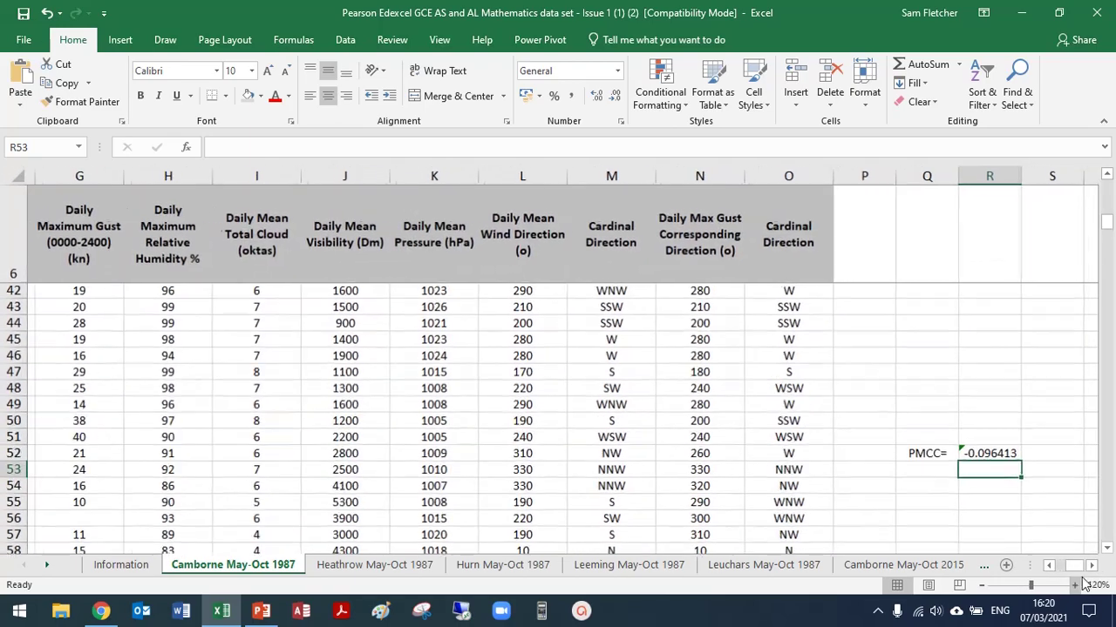
left_click(1106, 547)
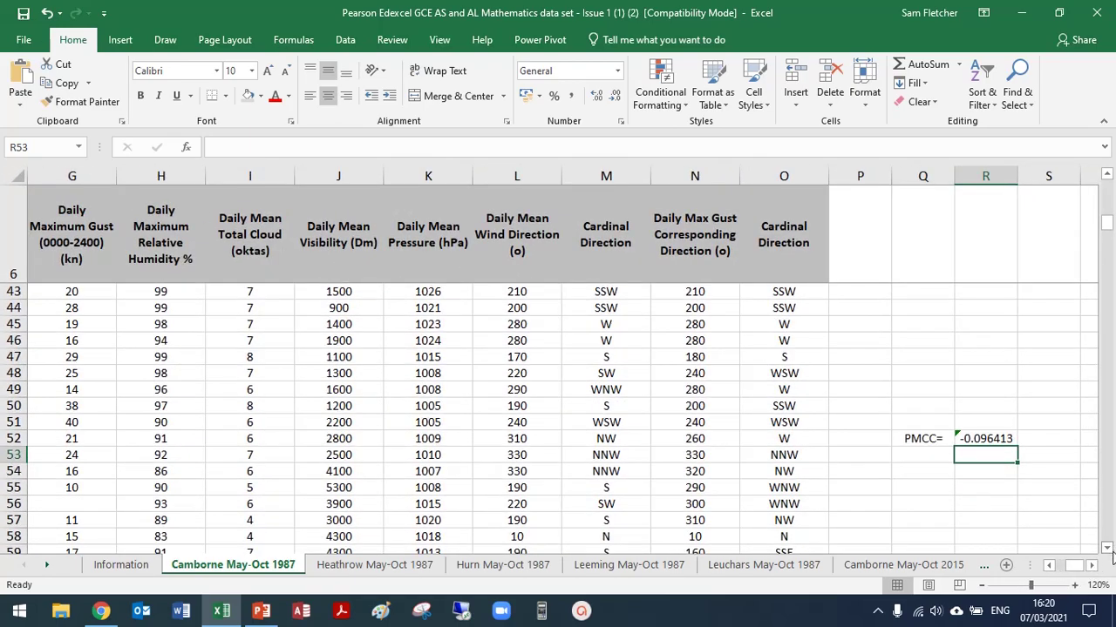
left_click(1107, 549)
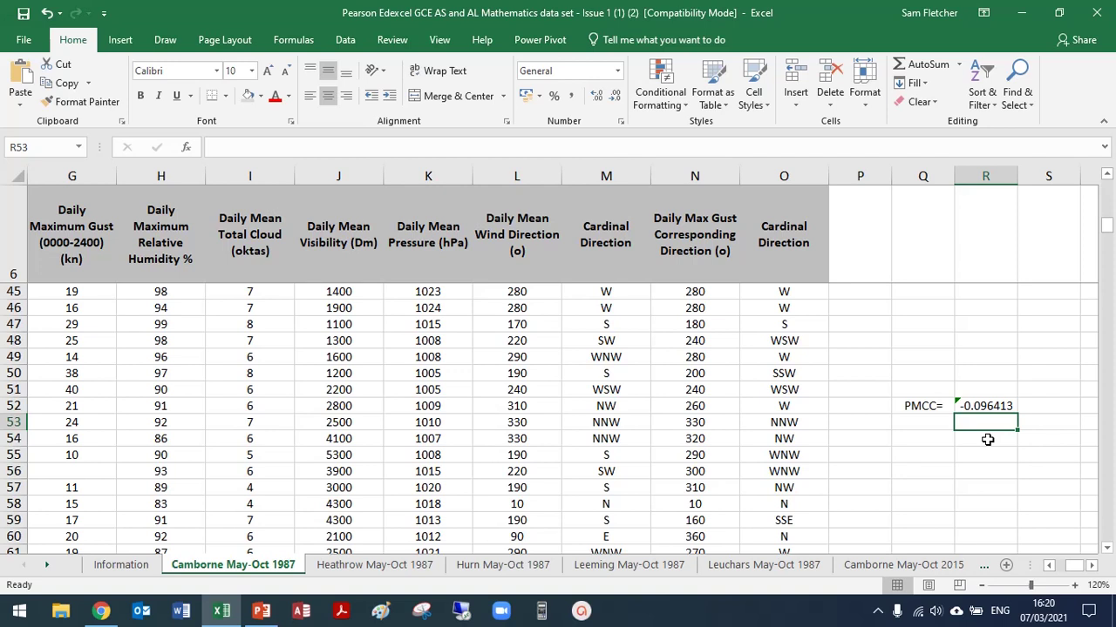
left_click(987, 355)
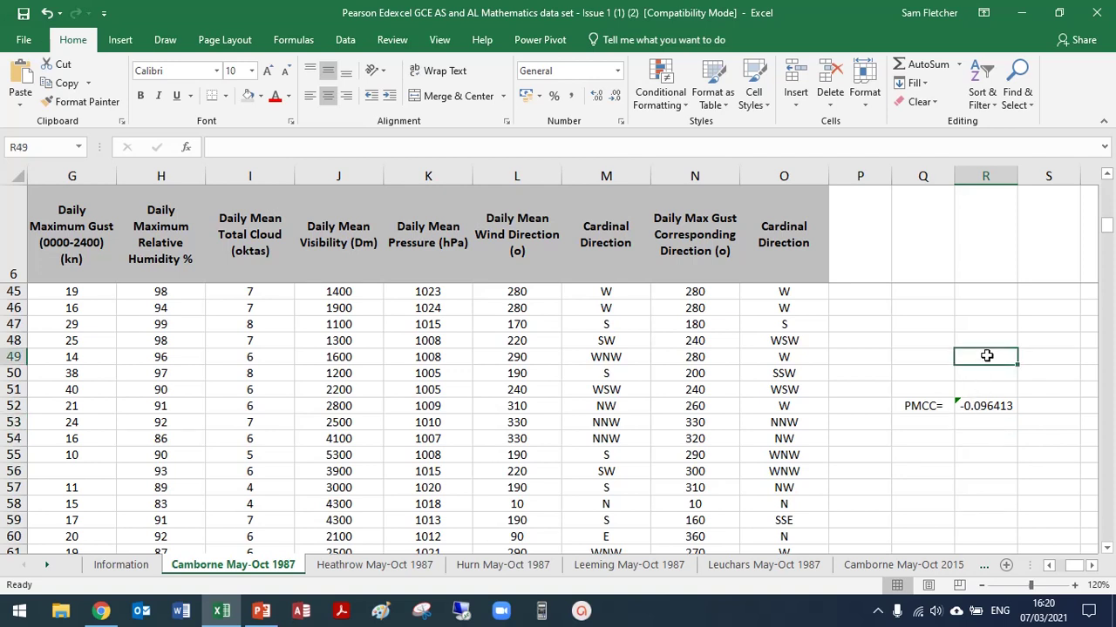
left_click(1004, 405)
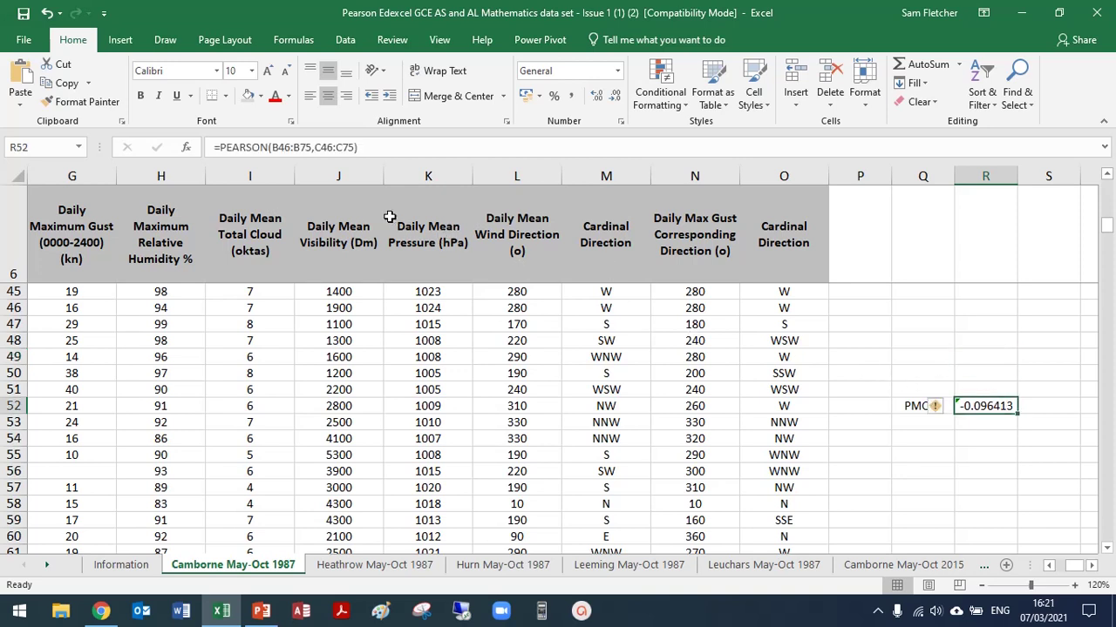
left_click(364, 147)
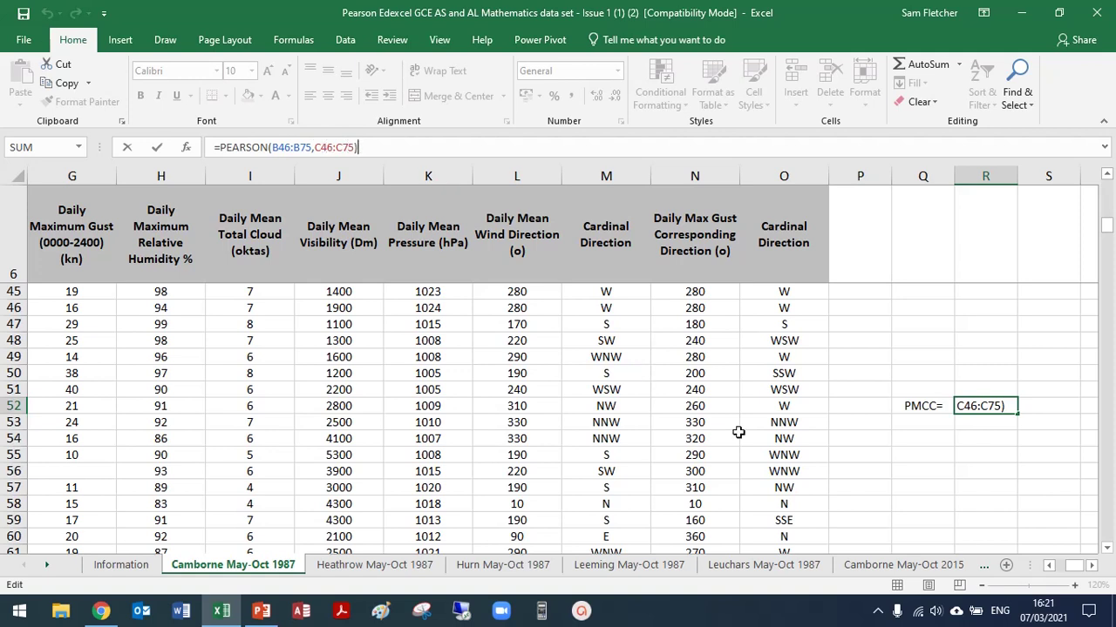
left_click(925, 455)
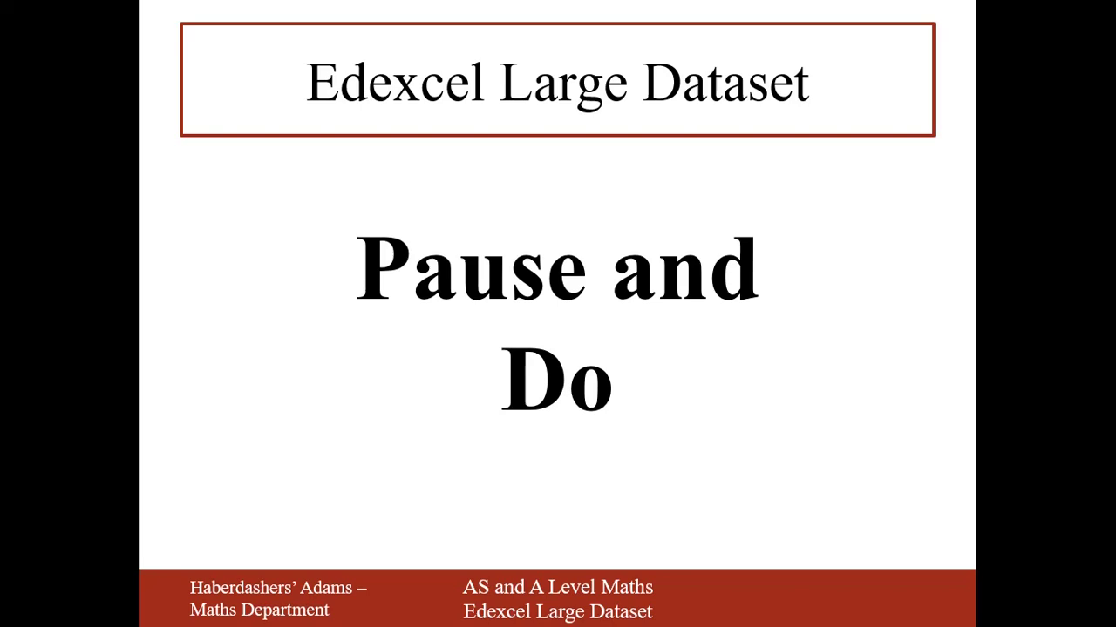
key("Right")
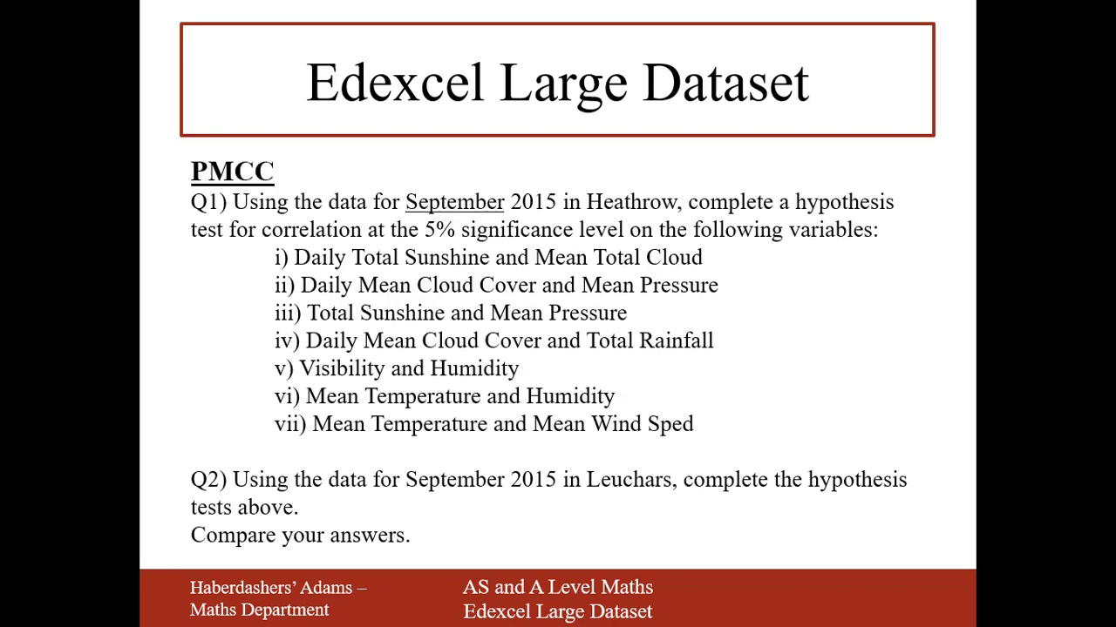